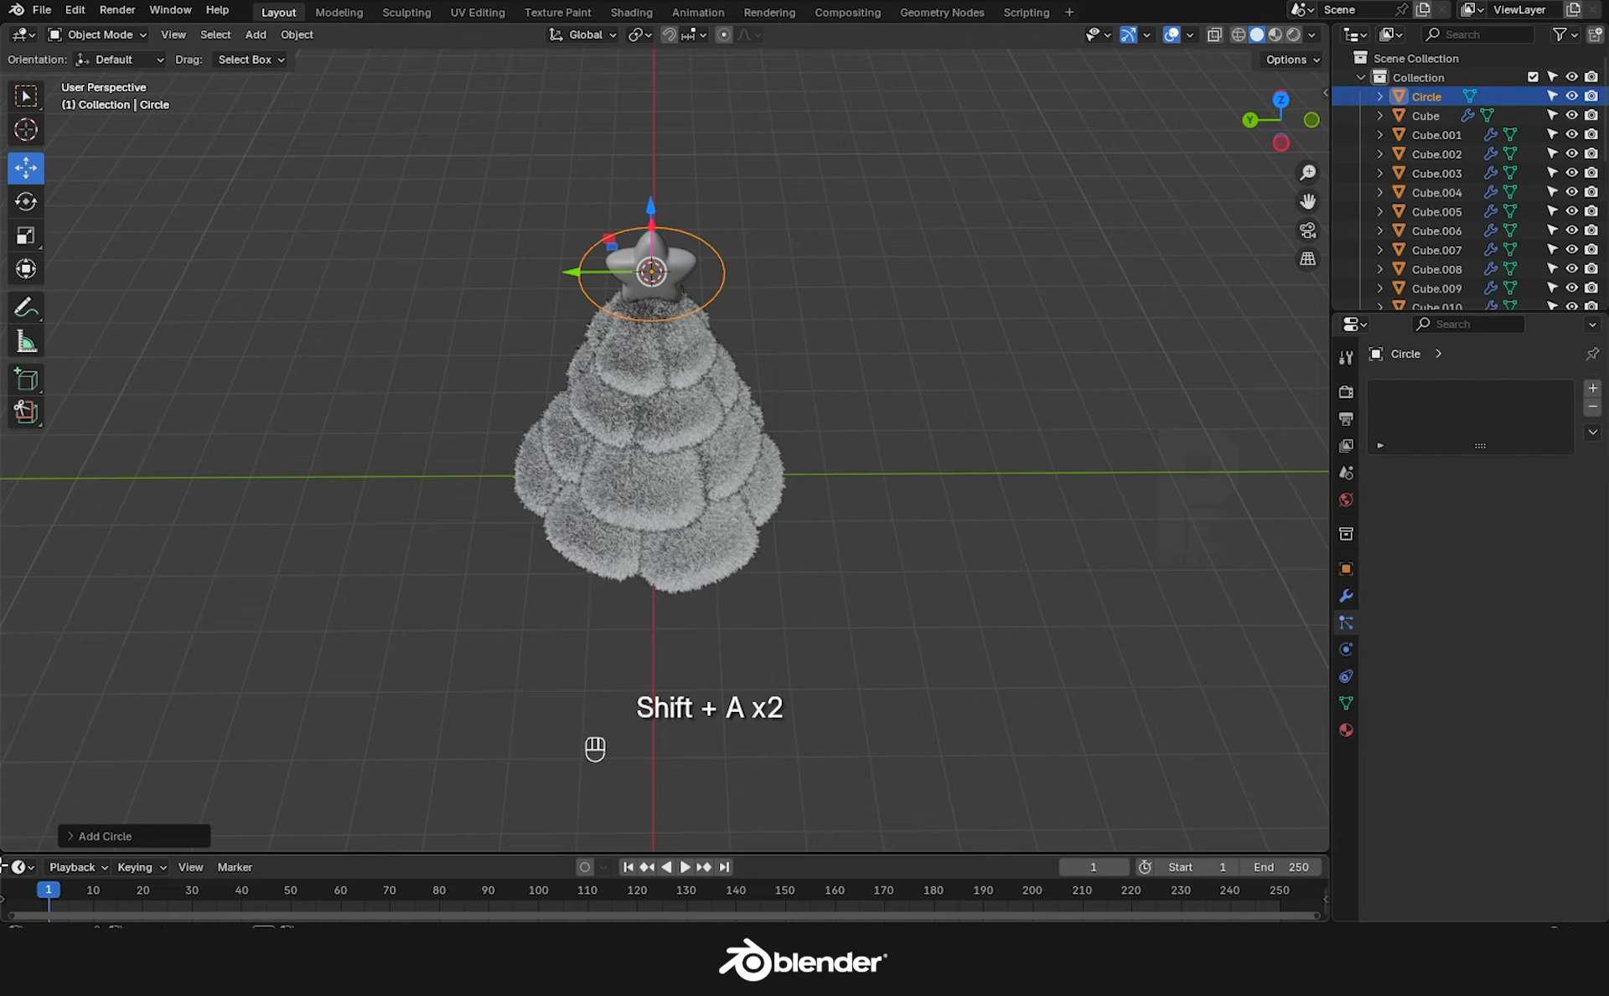
Add a circle, rotate it 90° about Y, and move it beside the tree along Y.
{"action": "left_click", "coordinate": [103, 849]}
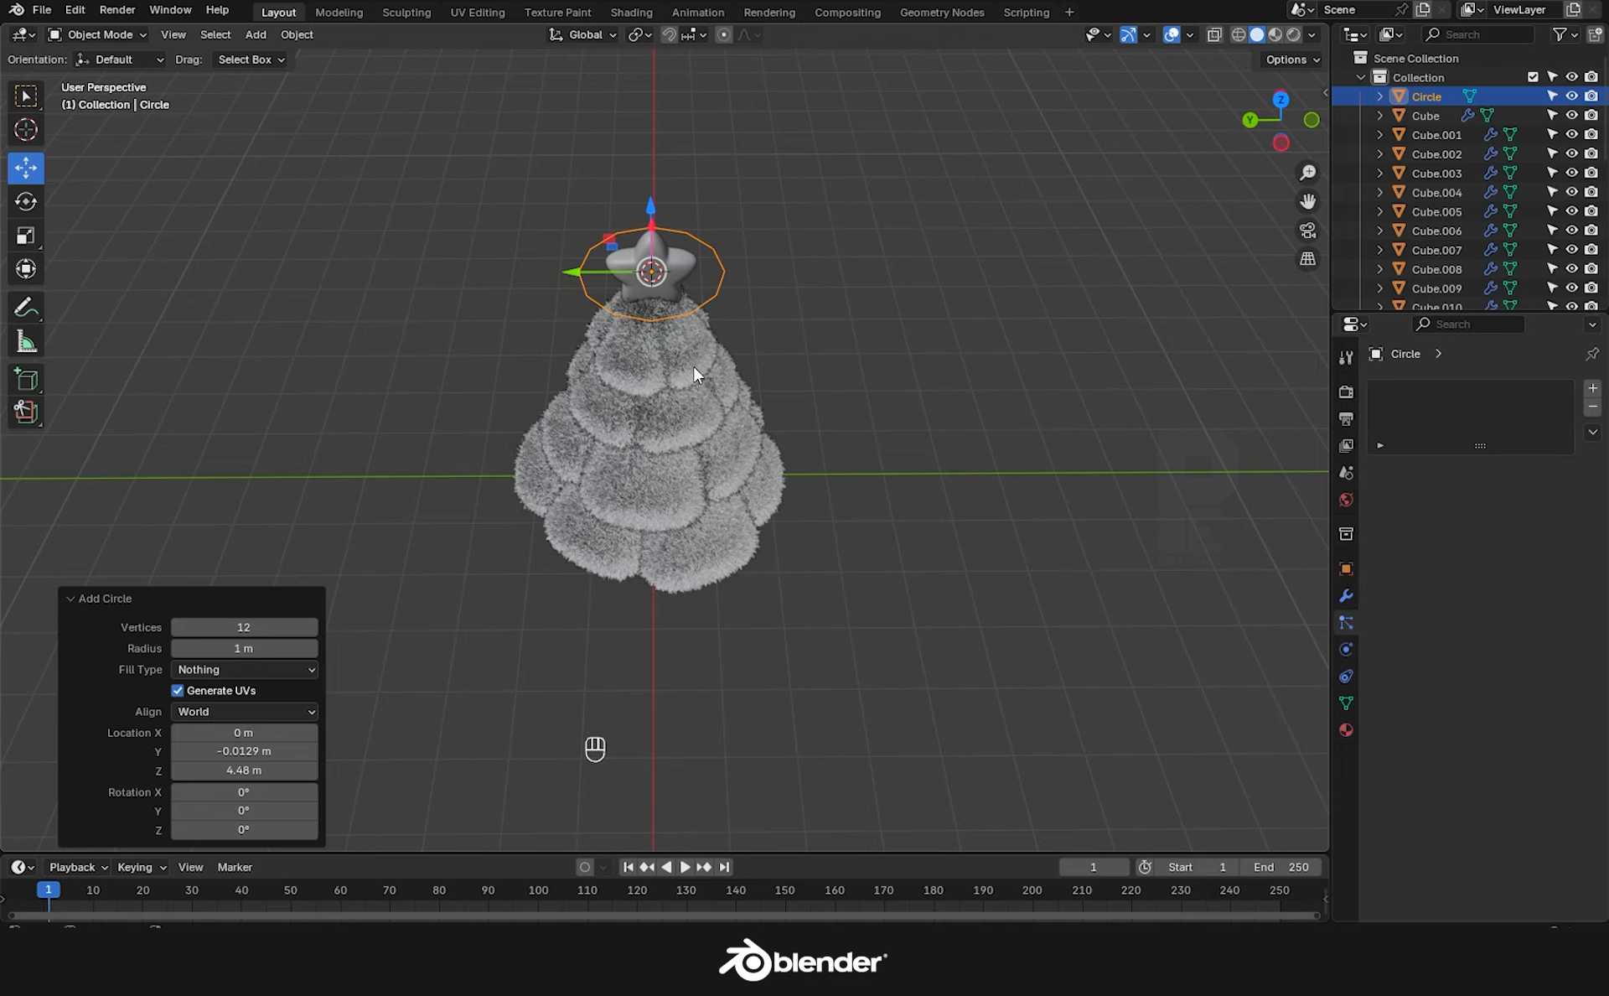
{"action": "left_click", "coordinate": [727, 240]}
{"action": "left_click", "coordinate": [719, 250]}
{"action": "middle_click_drag", "start_coordinate": [788, 361], "coordinate": [566, 373], "text": "shift"}
{"action": "type", "text": "ry90"}
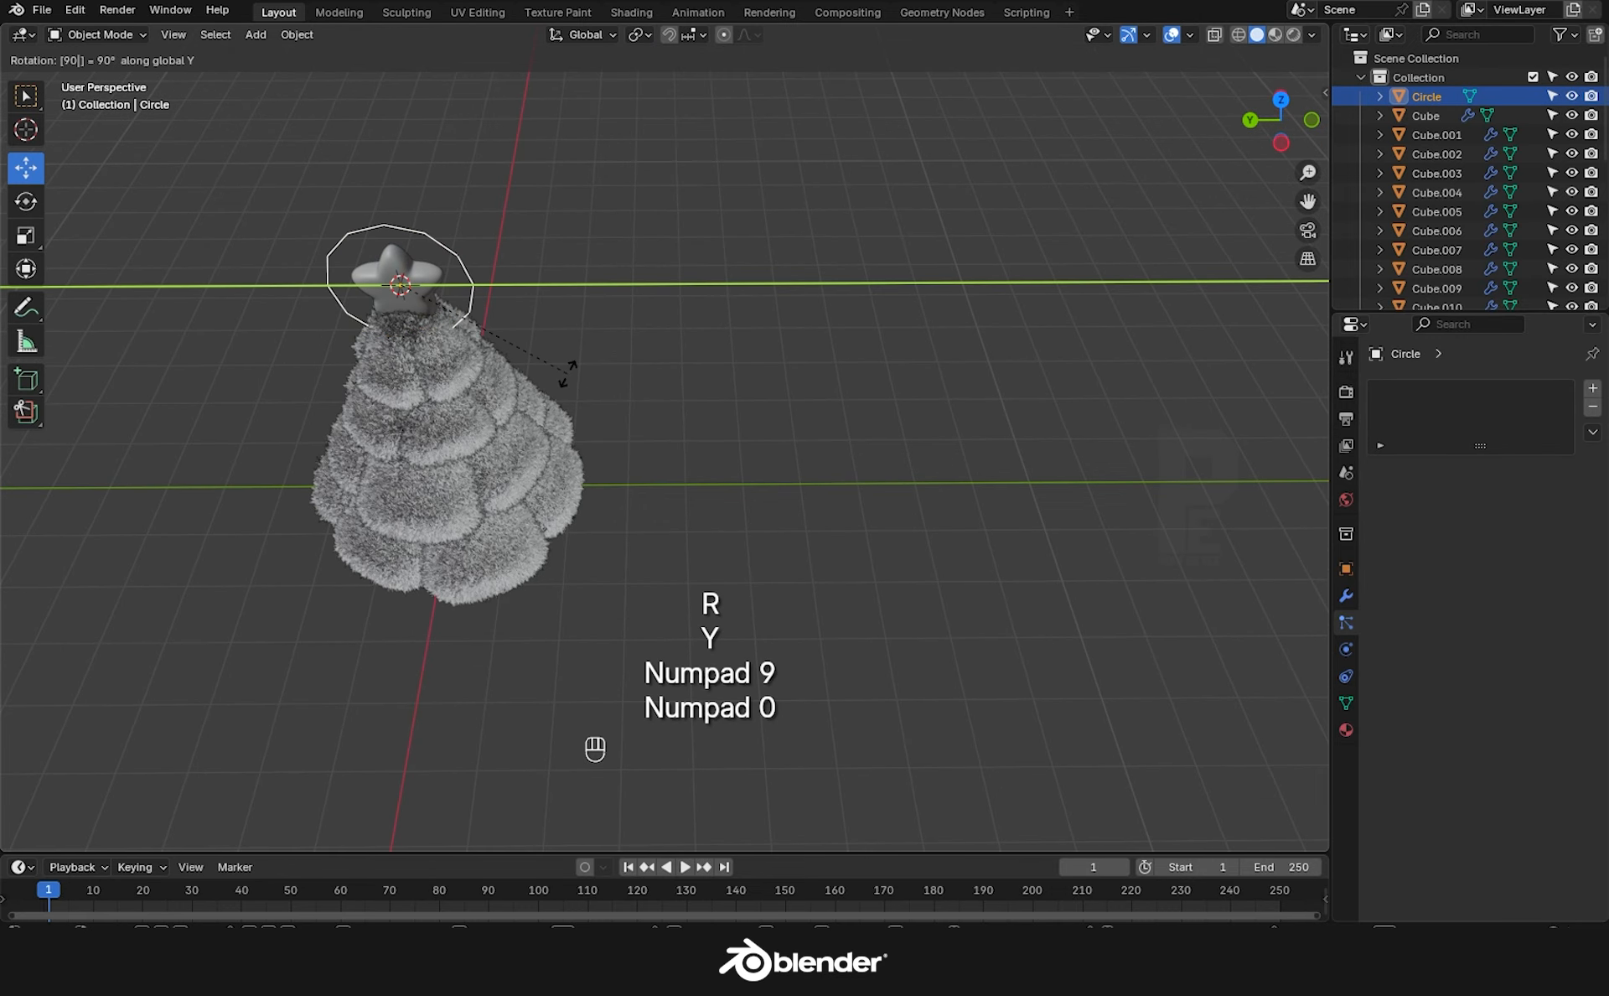
{"action": "key", "text": "KP_Enter"}
{"action": "left_click_drag", "start_coordinate": [348, 289], "coordinate": [704, 361]}
{"action": "key", "text": "KP_1"}
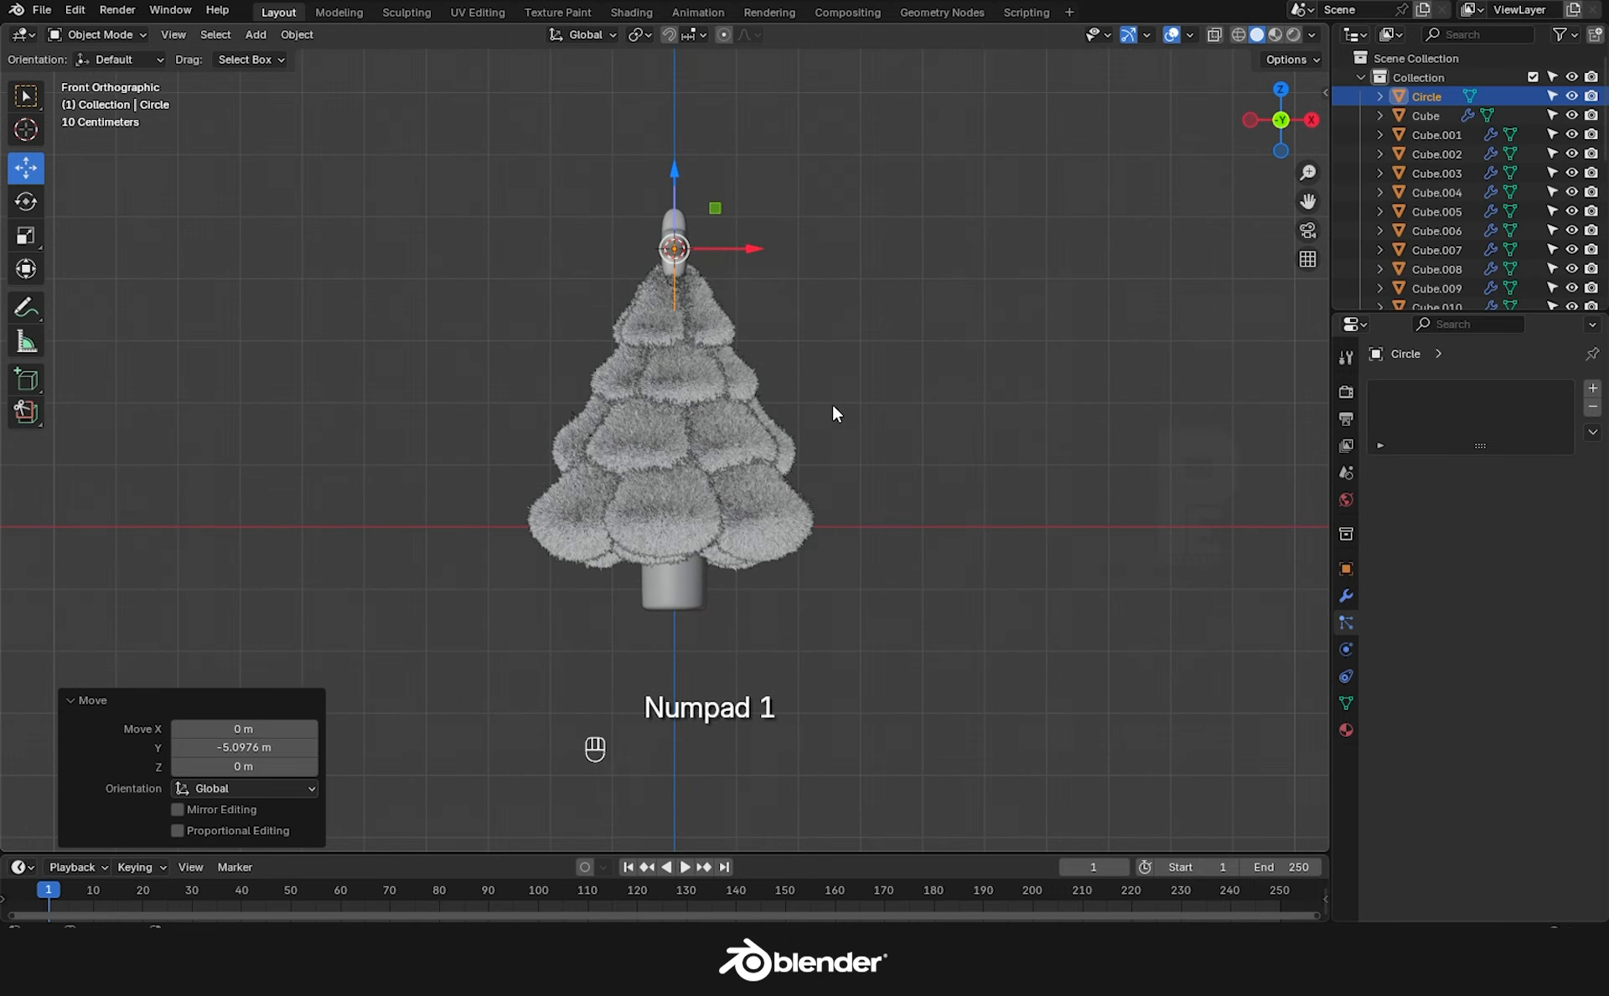
{"action": "key", "text": "KP_3"}
{"action": "scroll", "coordinate": [553, 285], "scroll_direction": "up", "scroll_amount": 1}
Delete the circle's lower vertices in Edit Mode, leaving an open arc.
{"action": "key", "text": "Tab"}
{"action": "middle_click_drag", "start_coordinate": [526, 314], "coordinate": [574, 339], "text": "shift"}
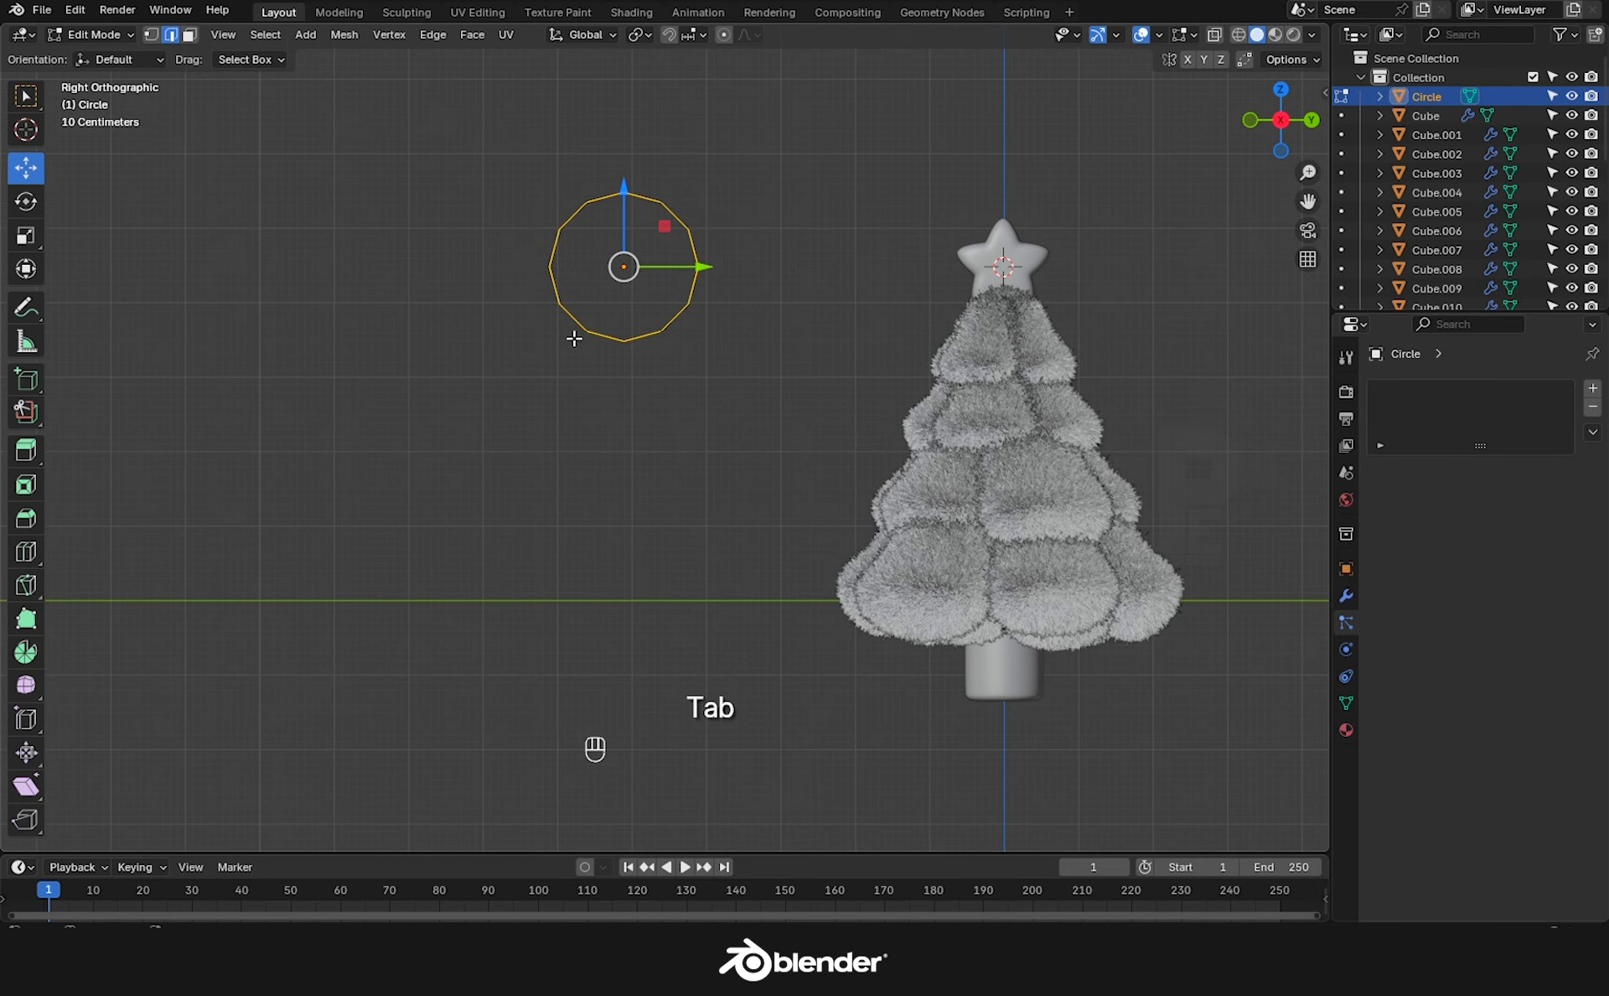
{"action": "key", "text": "1"}
{"action": "left_click_drag", "start_coordinate": [513, 367], "coordinate": [753, 284]}
{"action": "key", "text": "x"}
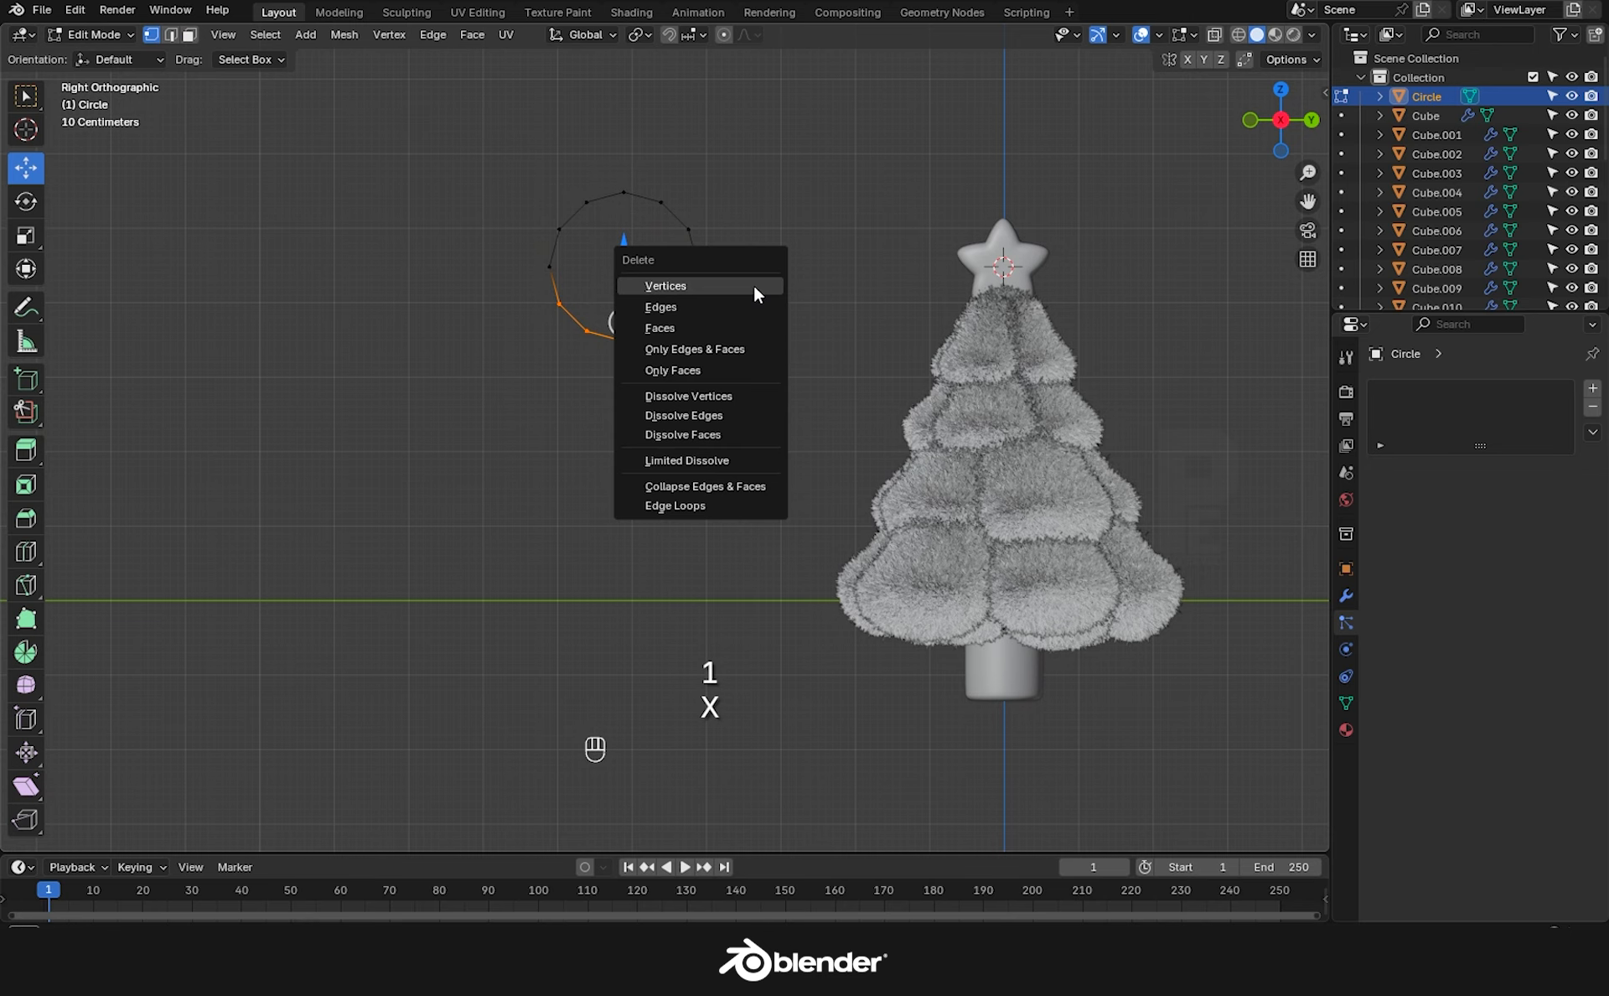
{"action": "left_click", "coordinate": [753, 285]}
Extrude the arc's left endpoint down along Z and subdivide the straight stem.
{"action": "left_click", "coordinate": [549, 268]}
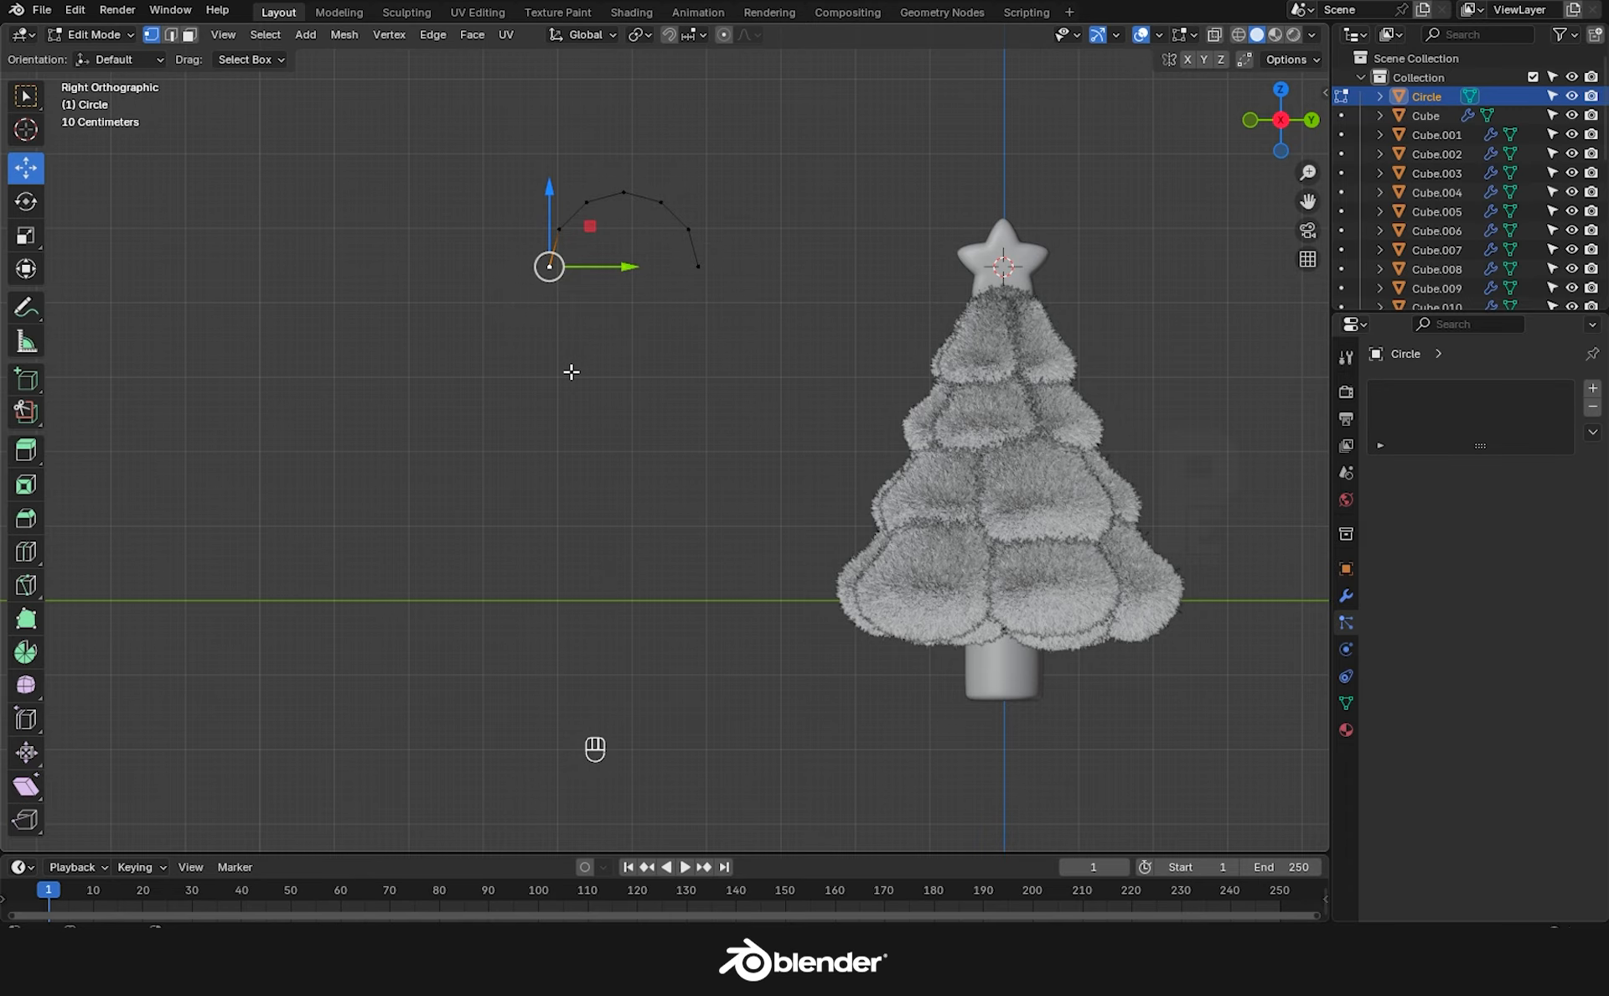
{"action": "key", "text": "e"}
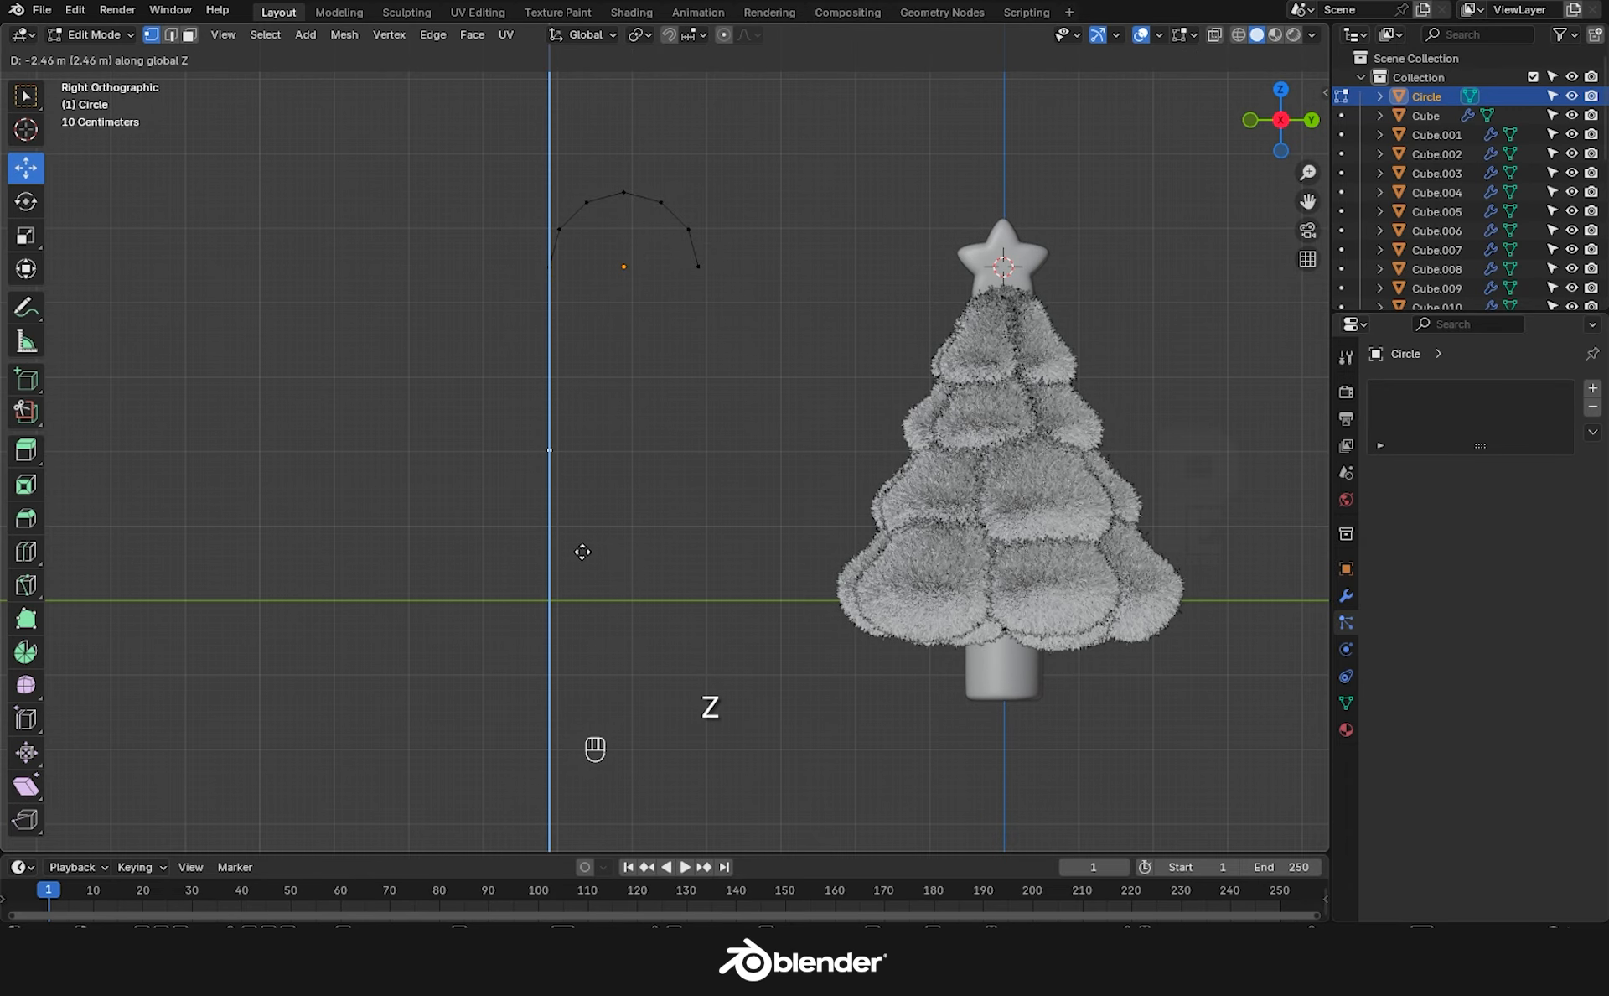
{"action": "left_click", "coordinate": [584, 554]}
{"action": "middle_click_drag", "start_coordinate": [505, 277], "coordinate": [520, 290]}
{"action": "left_click", "coordinate": [541, 268], "text": "shift"}
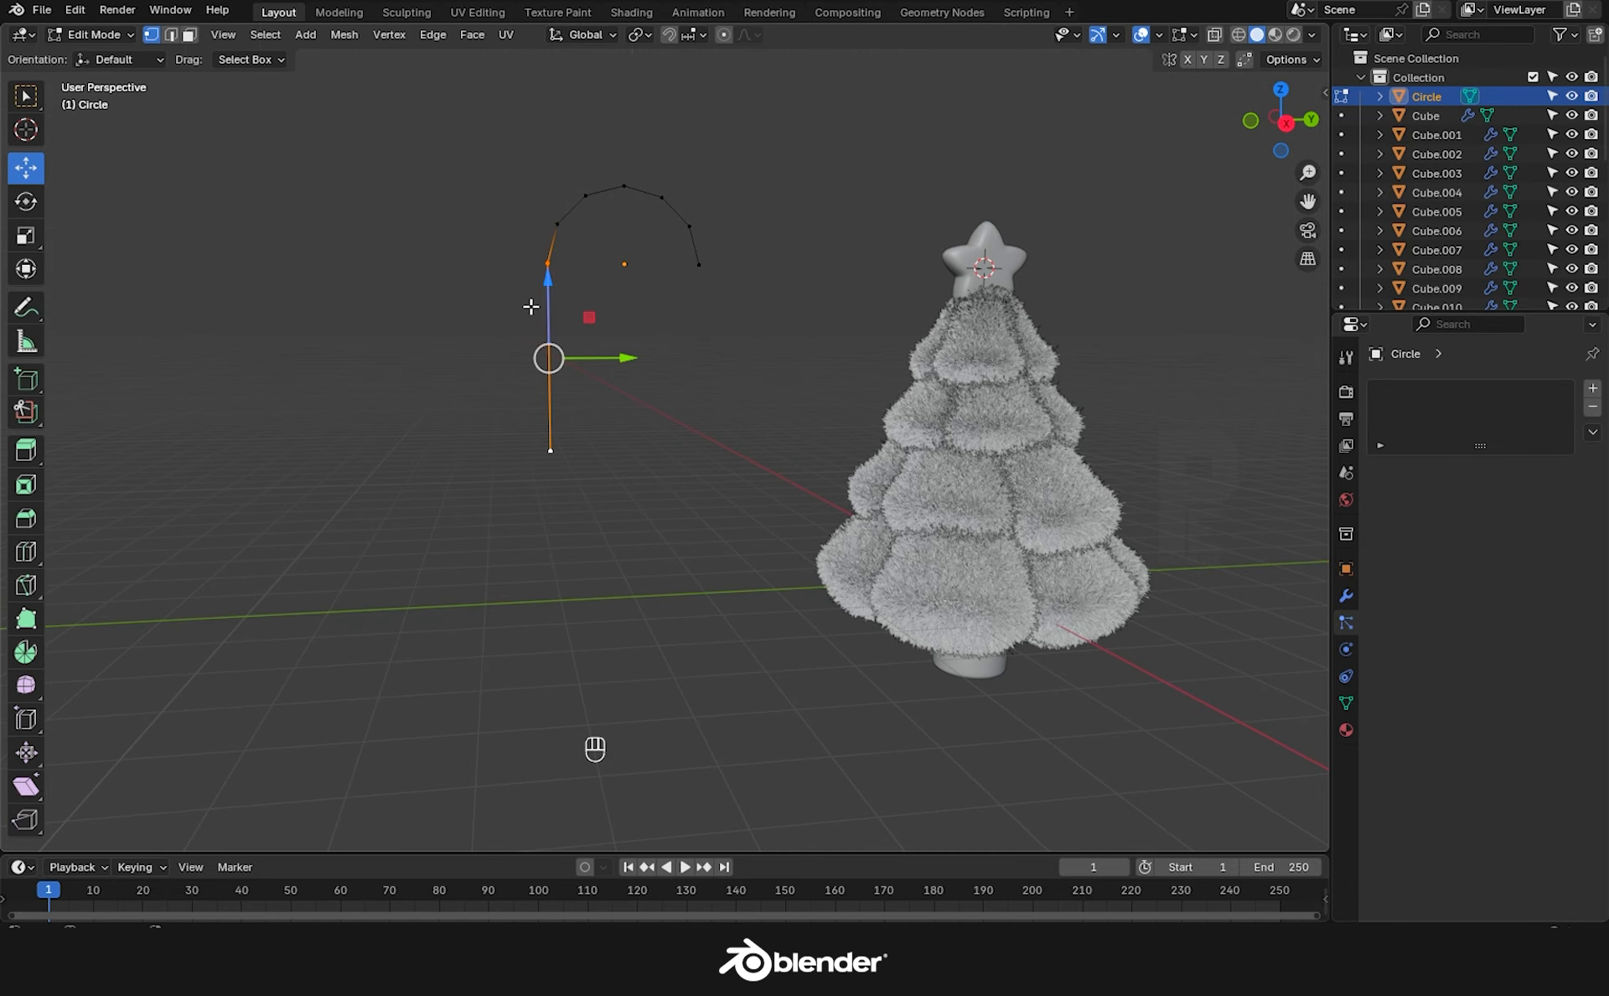
{"action": "right_click", "coordinate": [542, 324]}
{"action": "left_click", "coordinate": [542, 346]}
{"action": "right_click", "coordinate": [549, 308]}
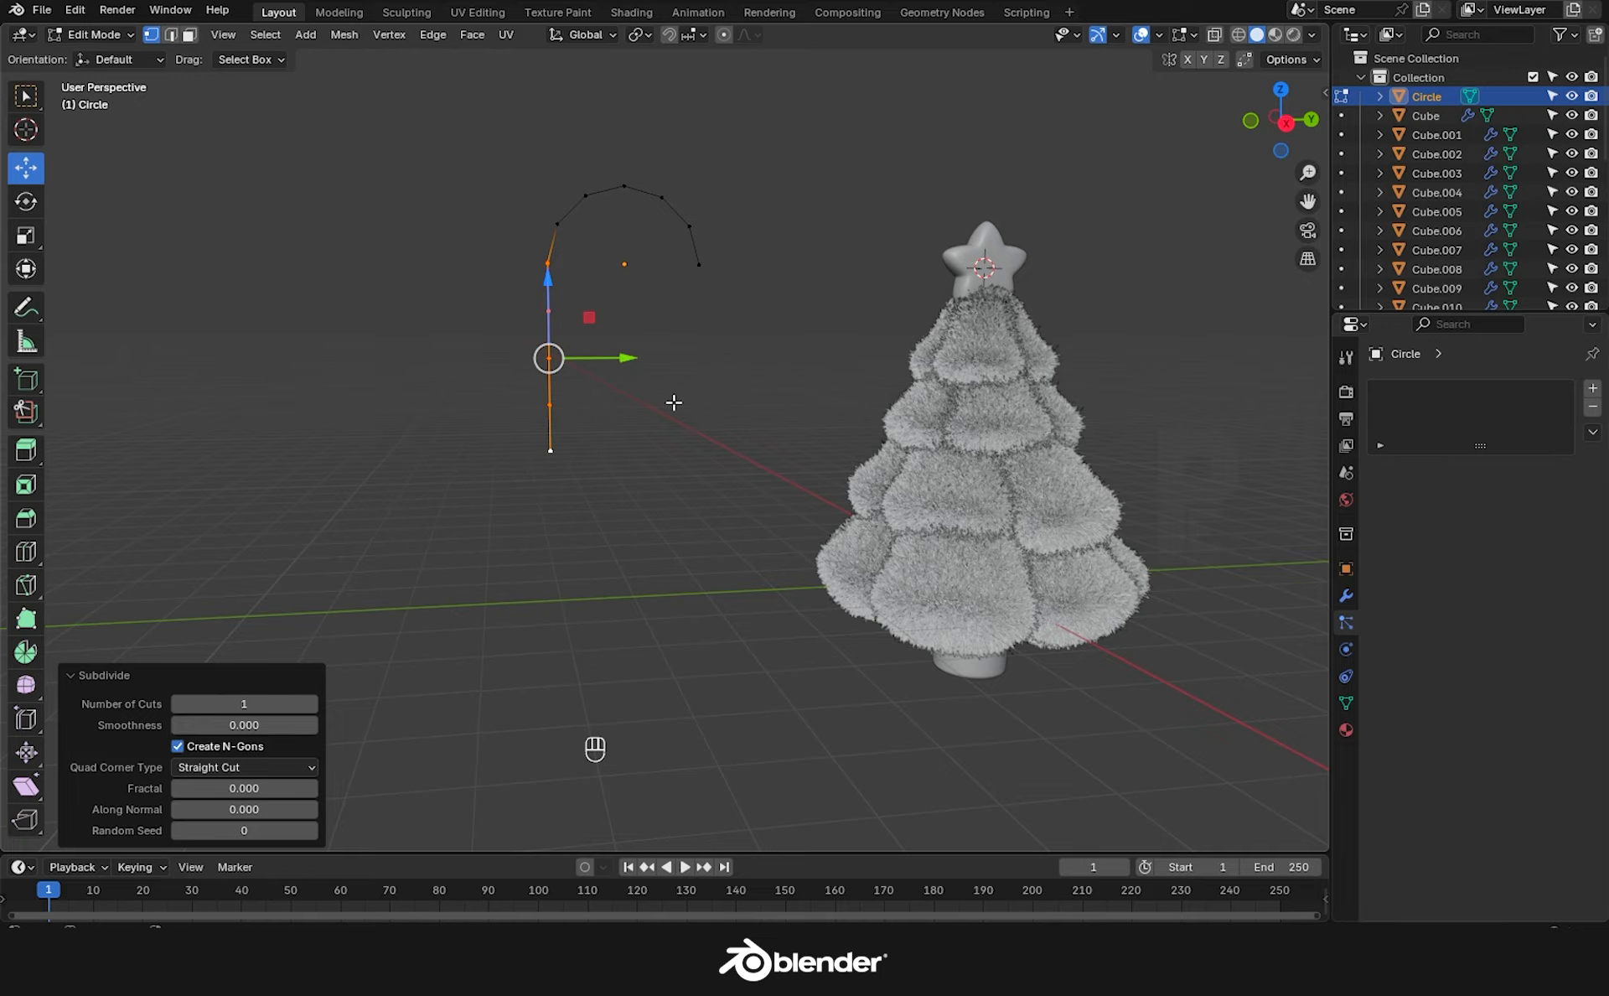
{"action": "key", "text": "Tab"}
{"action": "middle_click_drag", "start_coordinate": [619, 445], "coordinate": [938, 481]}
{"action": "middle_click_drag", "start_coordinate": [616, 284], "coordinate": [744, 357], "text": "shift"}
Convert the hook to a curve and give it a 0.42 m bevel depth.
{"action": "left_click", "coordinate": [737, 355]}
{"action": "right_click", "coordinate": [707, 310]}
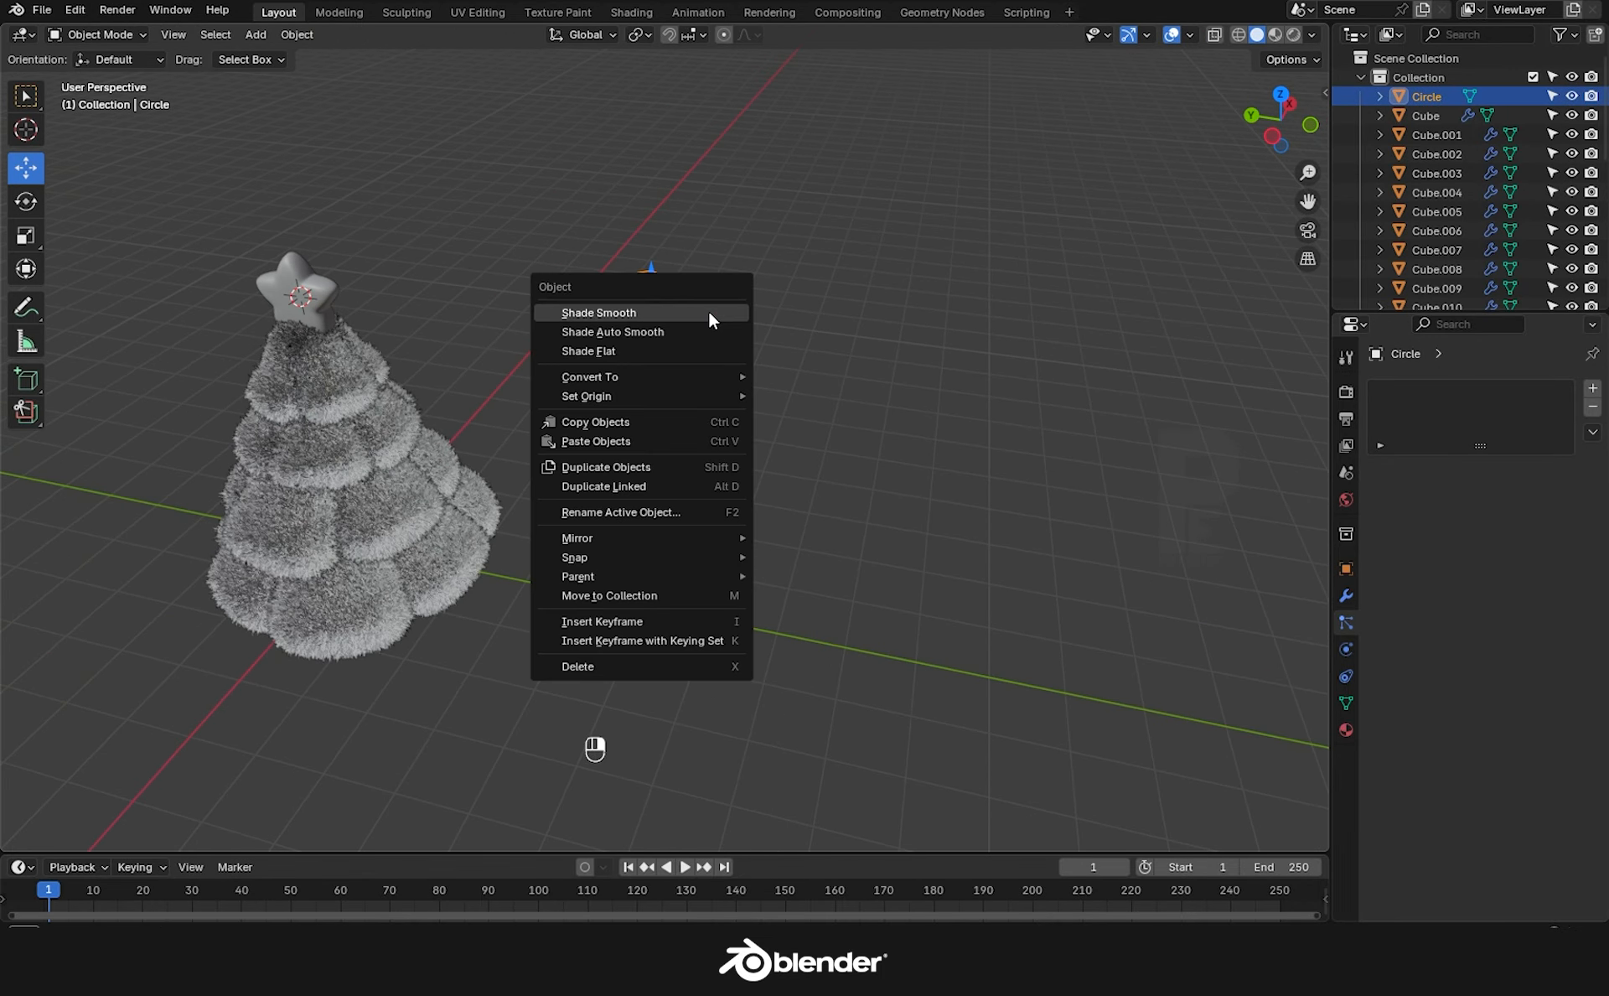
{"action": "mouse_move", "coordinate": [645, 384]}
{"action": "left_click", "coordinate": [804, 397]}
{"action": "left_click", "coordinate": [1347, 676]}
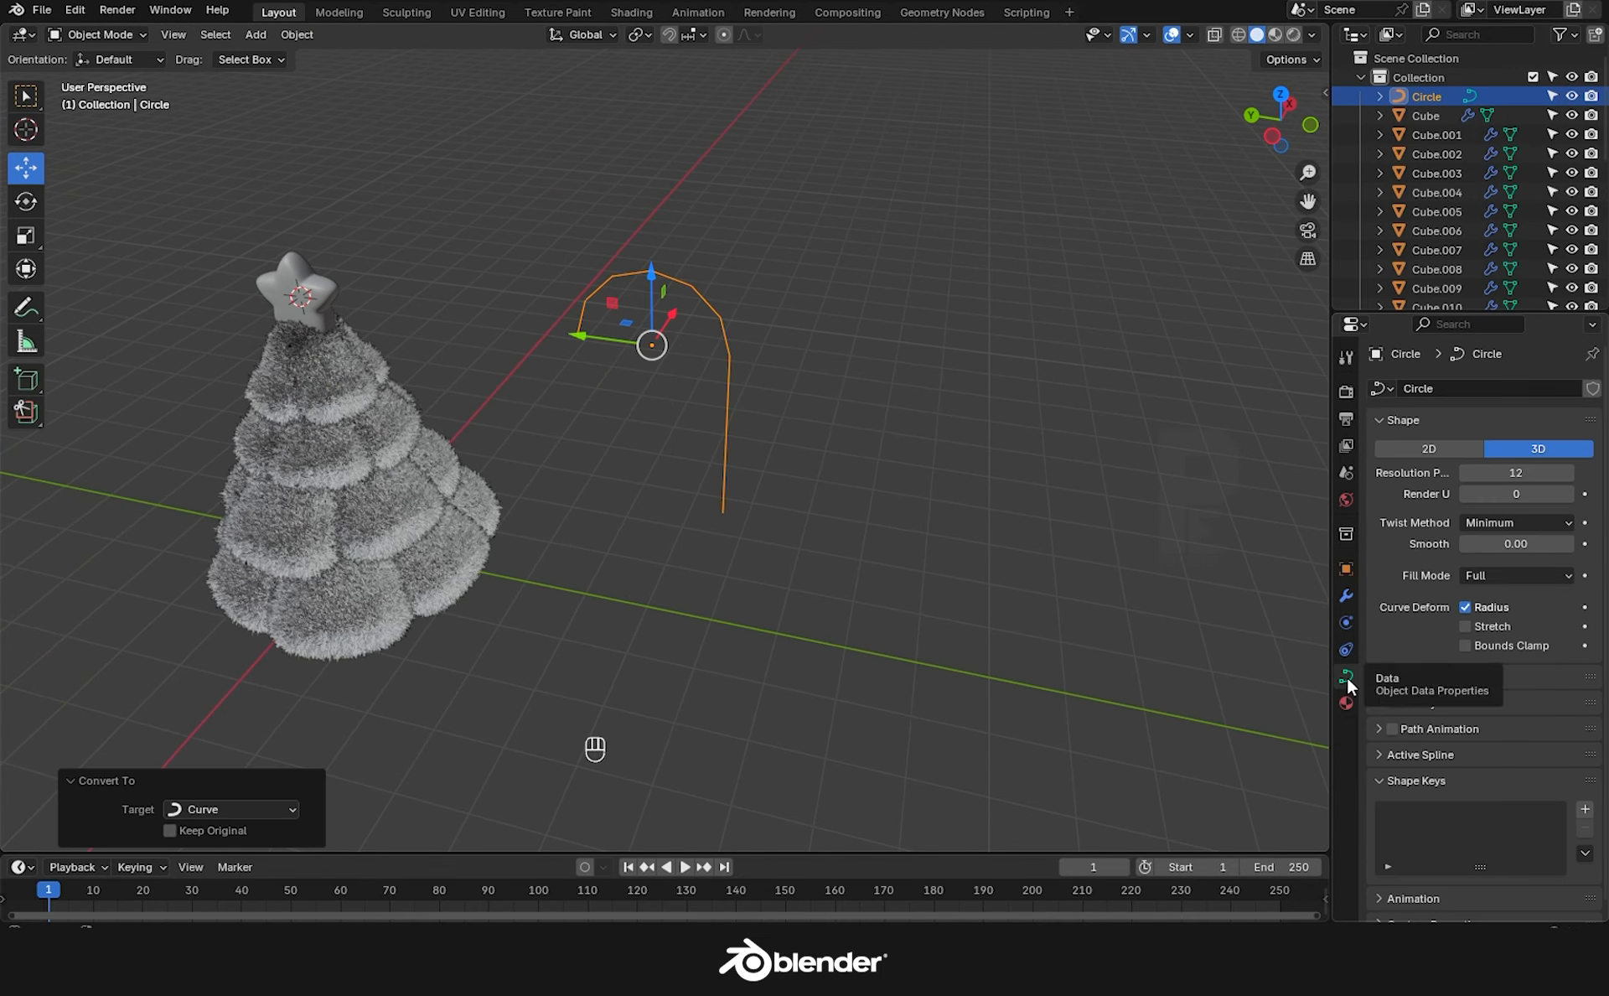
{"action": "left_click", "coordinate": [1387, 713]}
{"action": "scroll", "coordinate": [1512, 801], "scroll_direction": "down", "scroll_amount": 2}
{"action": "left_click_drag", "start_coordinate": [1516, 821], "coordinate": [1551, 821]}
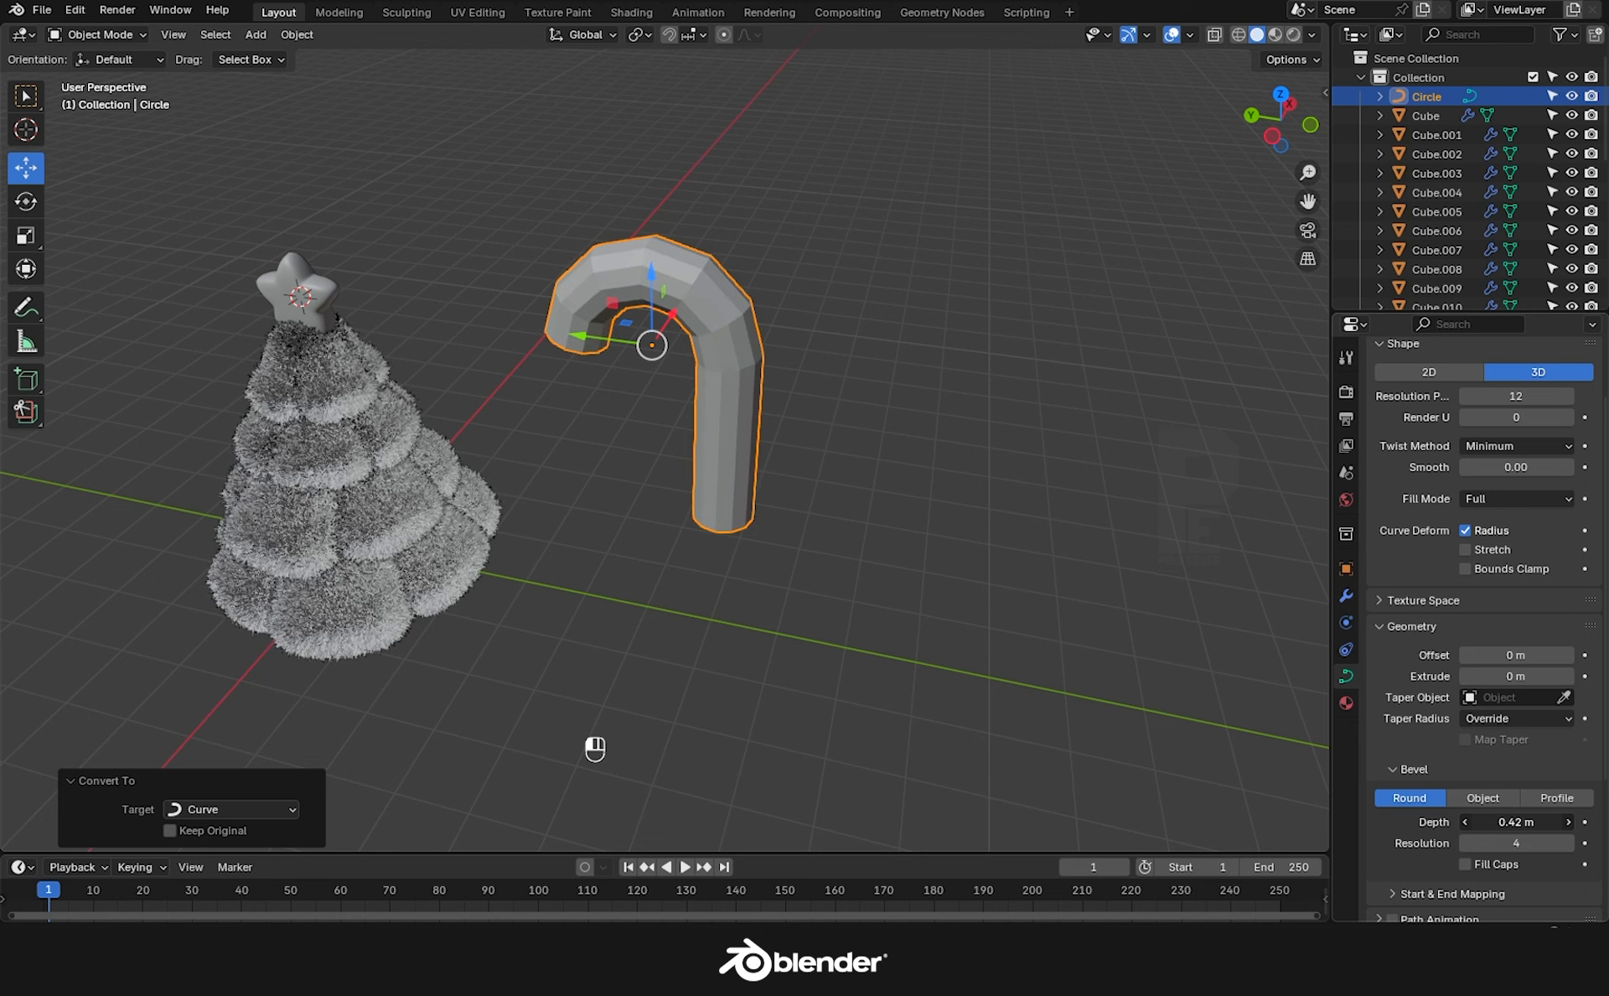
Convert the tube to a mesh, then fill and bevel its open top end.
{"action": "right_click", "coordinate": [713, 310]}
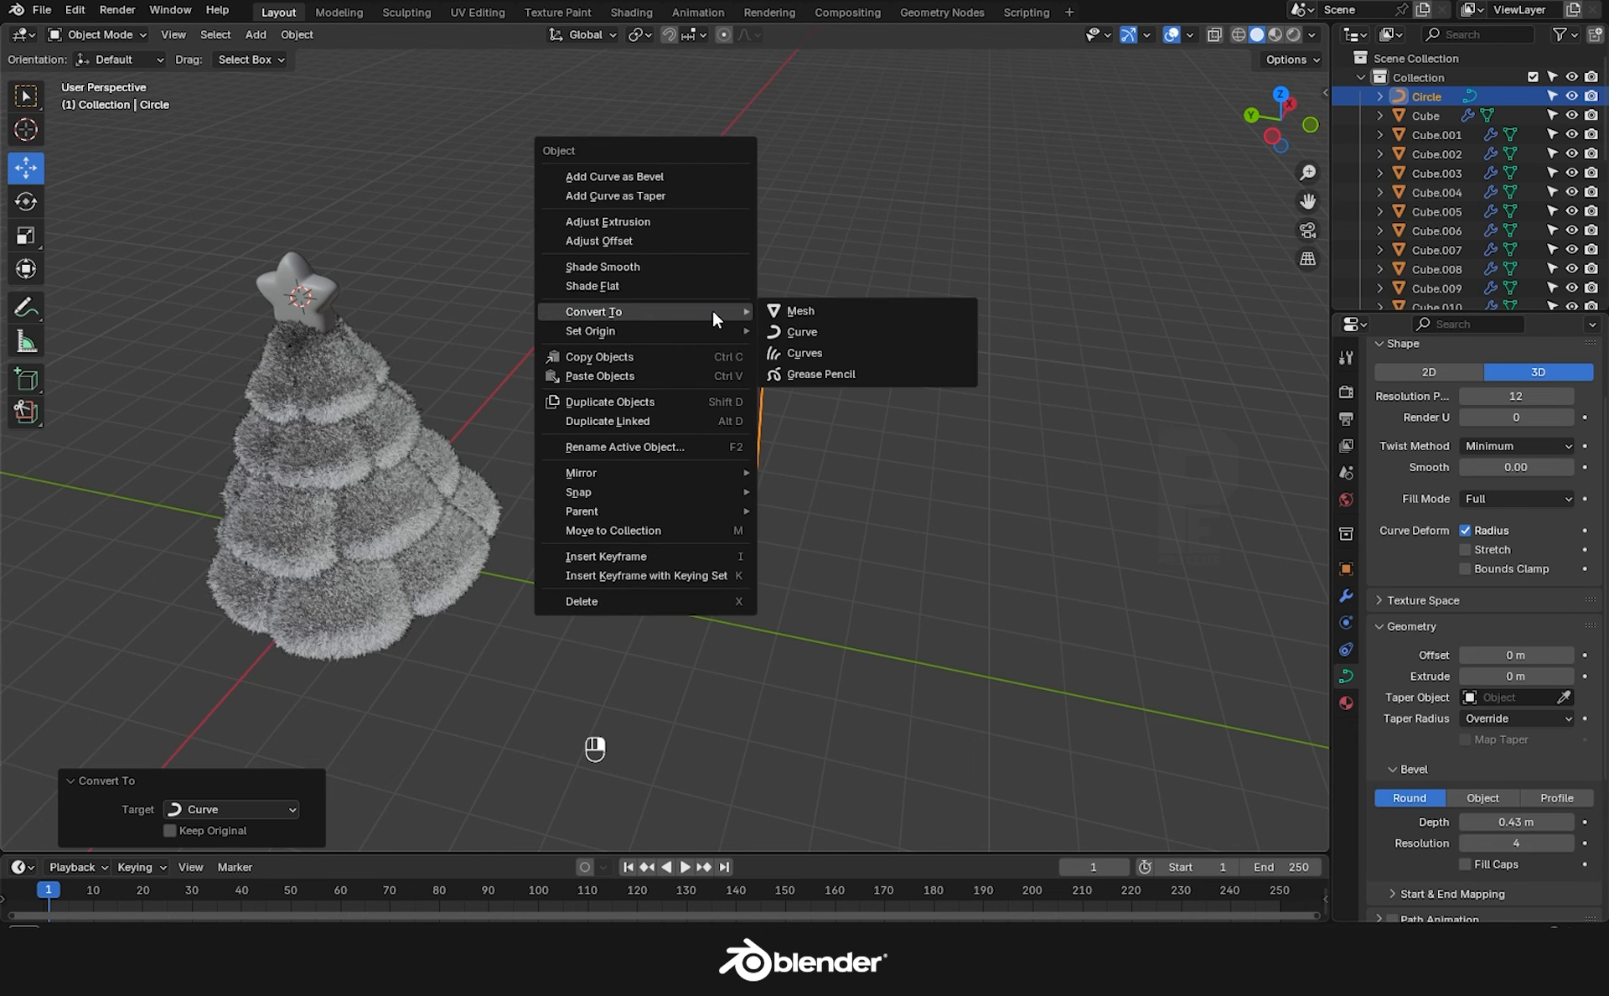
{"action": "left_click", "coordinate": [818, 312]}
{"action": "middle_click_drag", "start_coordinate": [801, 404], "coordinate": [642, 324]}
{"action": "left_click", "coordinate": [642, 323]}
{"action": "scroll", "coordinate": [643, 332], "scroll_direction": "up", "scroll_amount": 5}
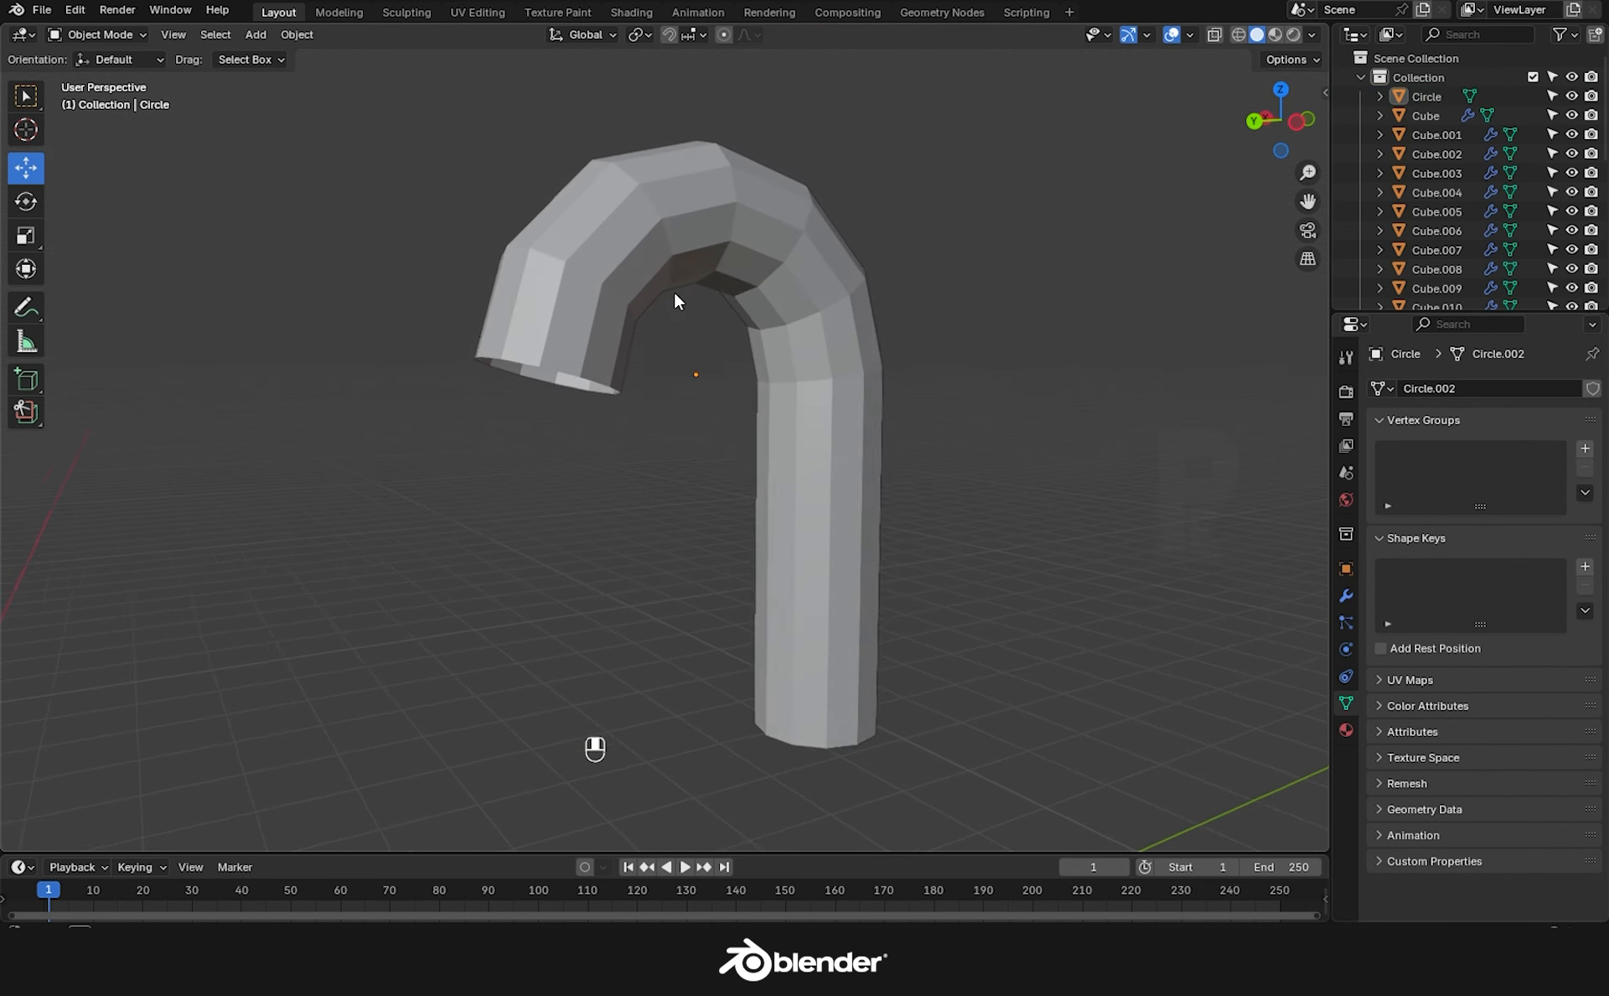
{"action": "left_click", "coordinate": [568, 363]}
{"action": "key", "text": "Tab"}
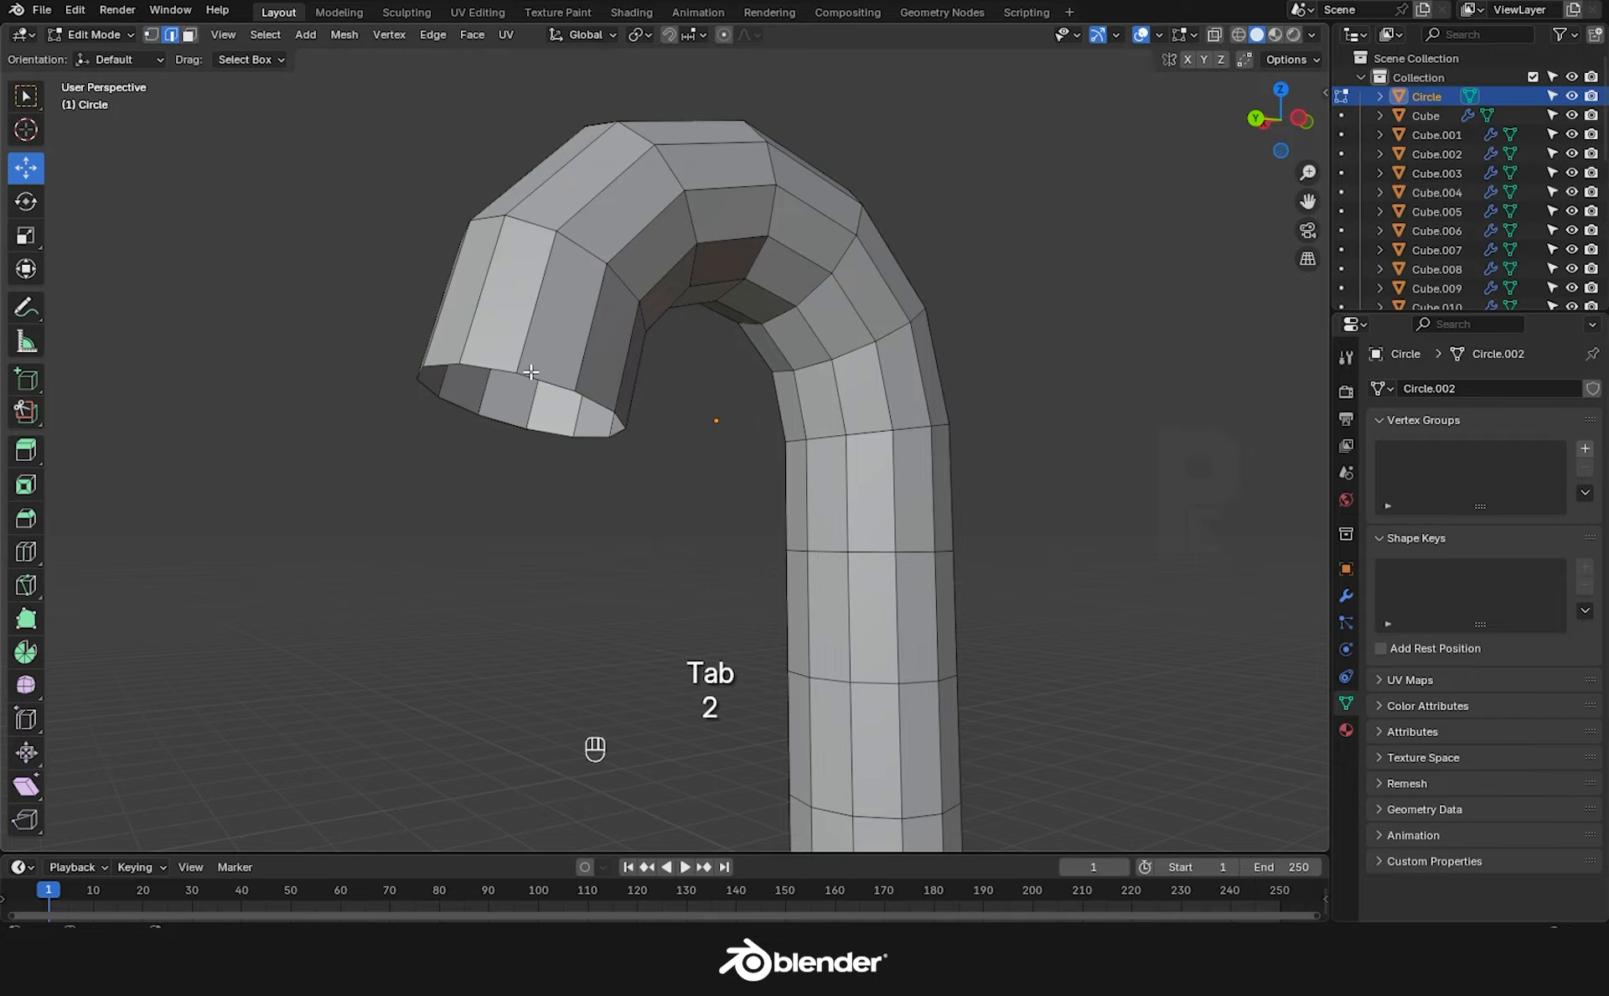
{"action": "left_click", "coordinate": [530, 371], "text": "alt"}
{"action": "key", "text": "f"}
{"action": "key", "text": "ctrl+b"}
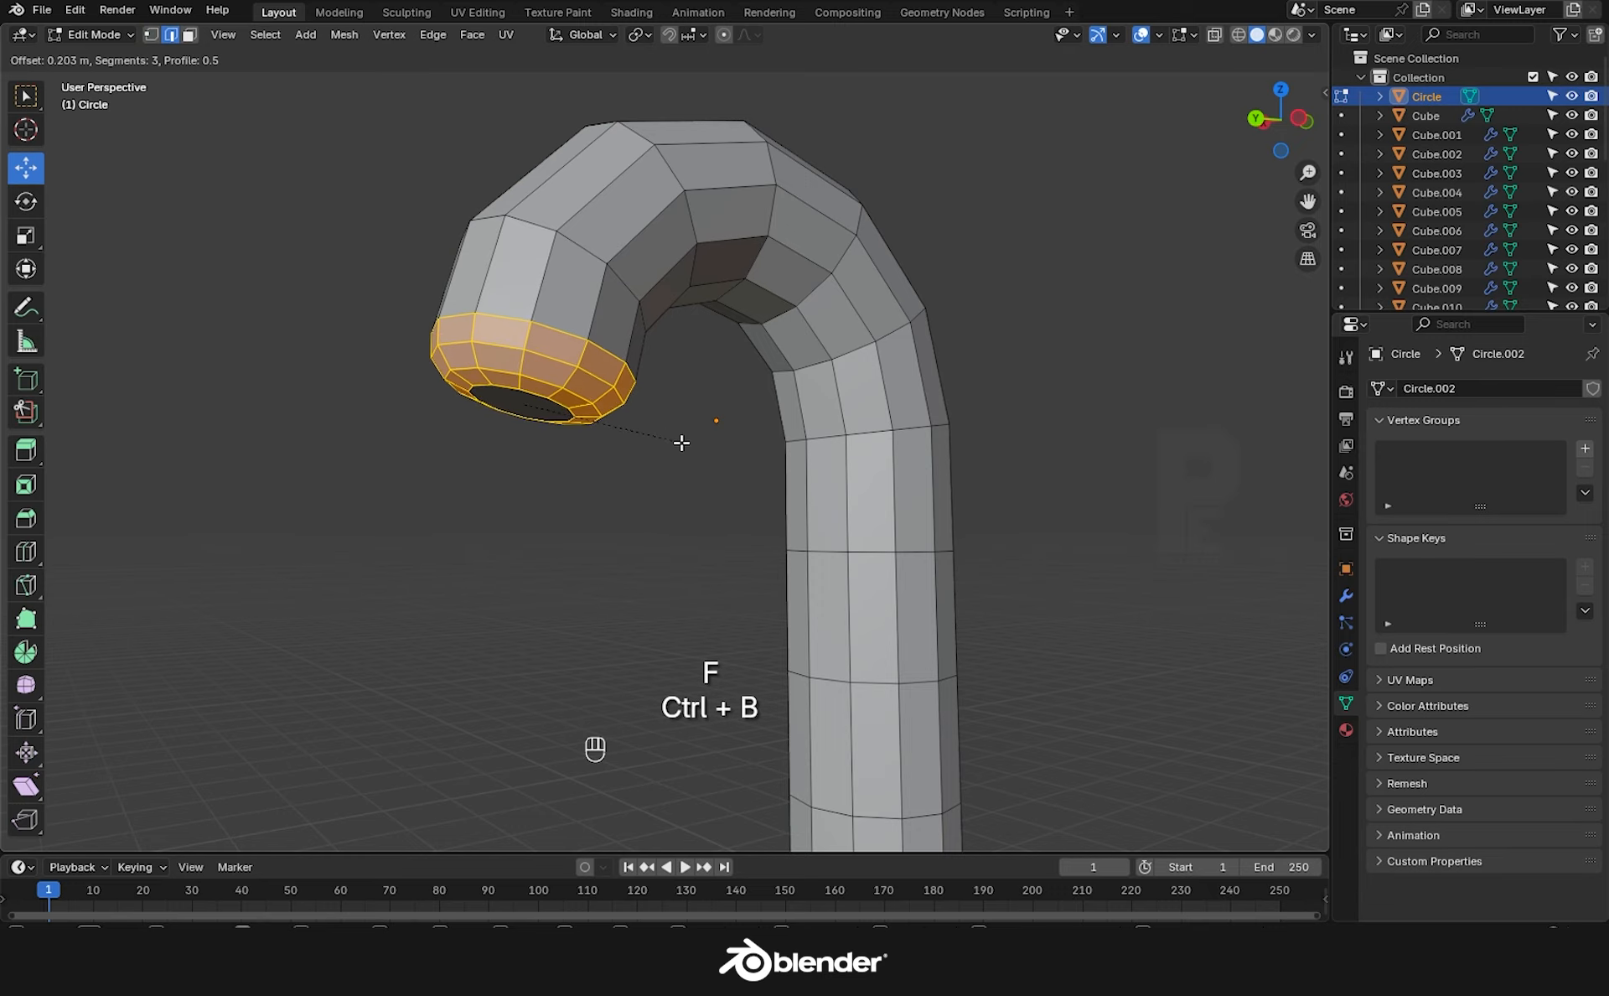
{"action": "left_click", "coordinate": [697, 449]}
Fill and bevel the bottom opening of the cane tube.
{"action": "middle_click_drag", "start_coordinate": [697, 449], "coordinate": [809, 587]}
{"action": "left_click", "coordinate": [824, 589], "text": "alt"}
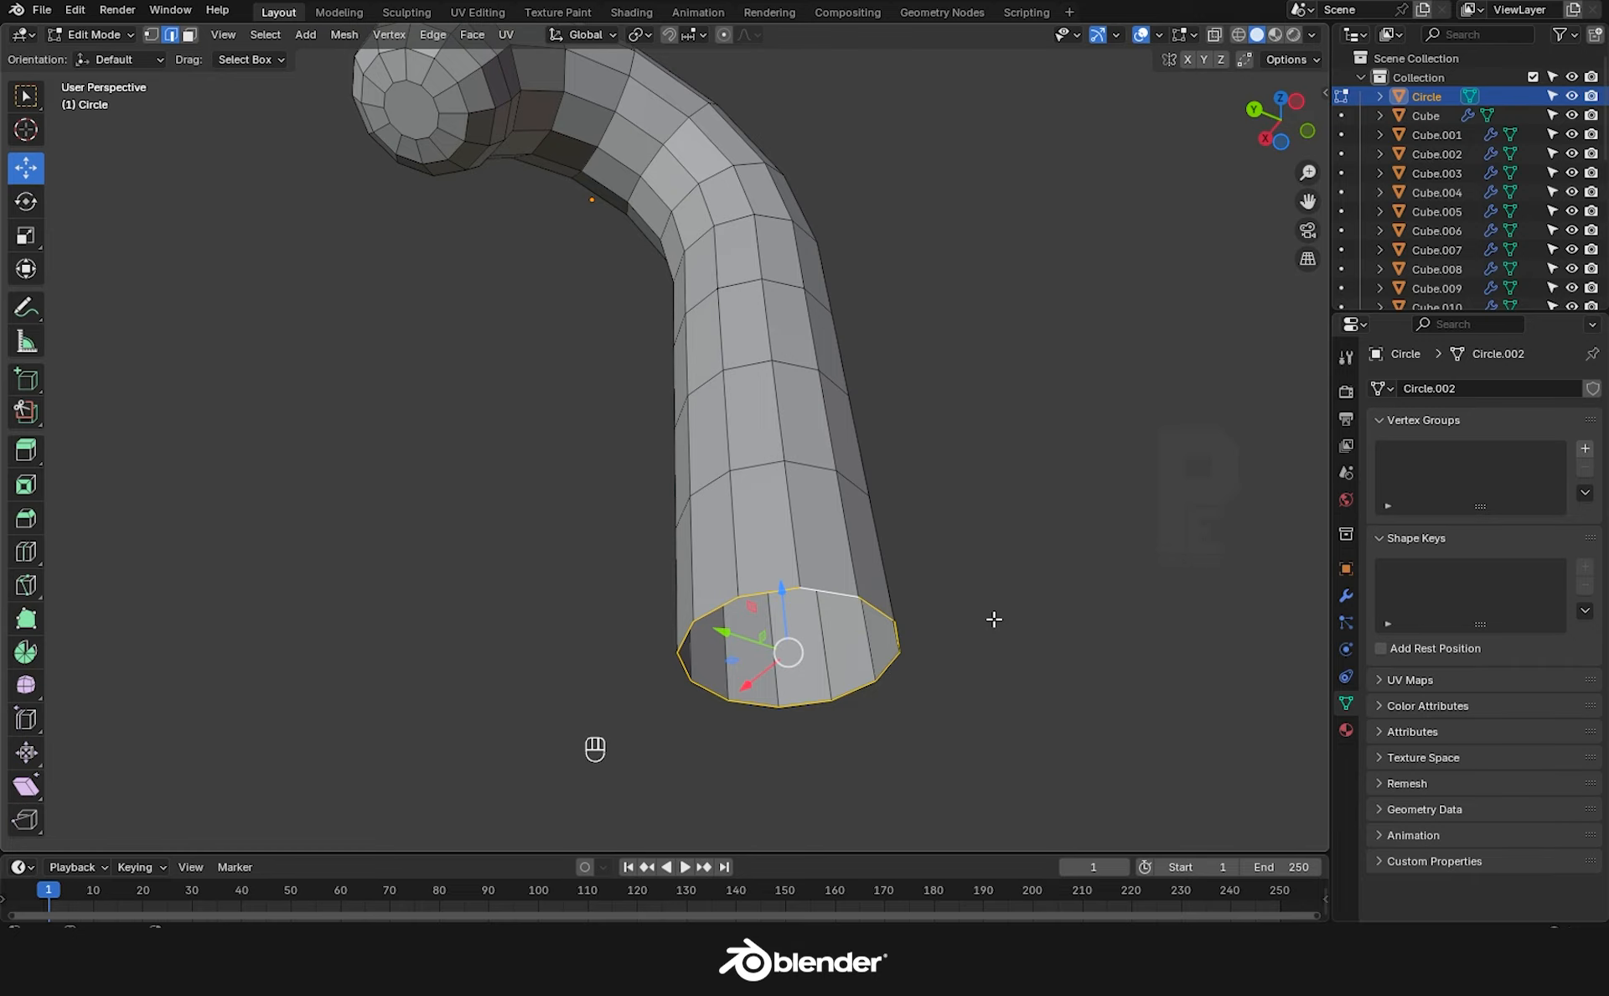
{"action": "key", "text": "f"}
{"action": "key", "text": "ctrl+b"}
{"action": "left_click", "coordinate": [1071, 662]}
{"action": "key", "text": "Tab"}
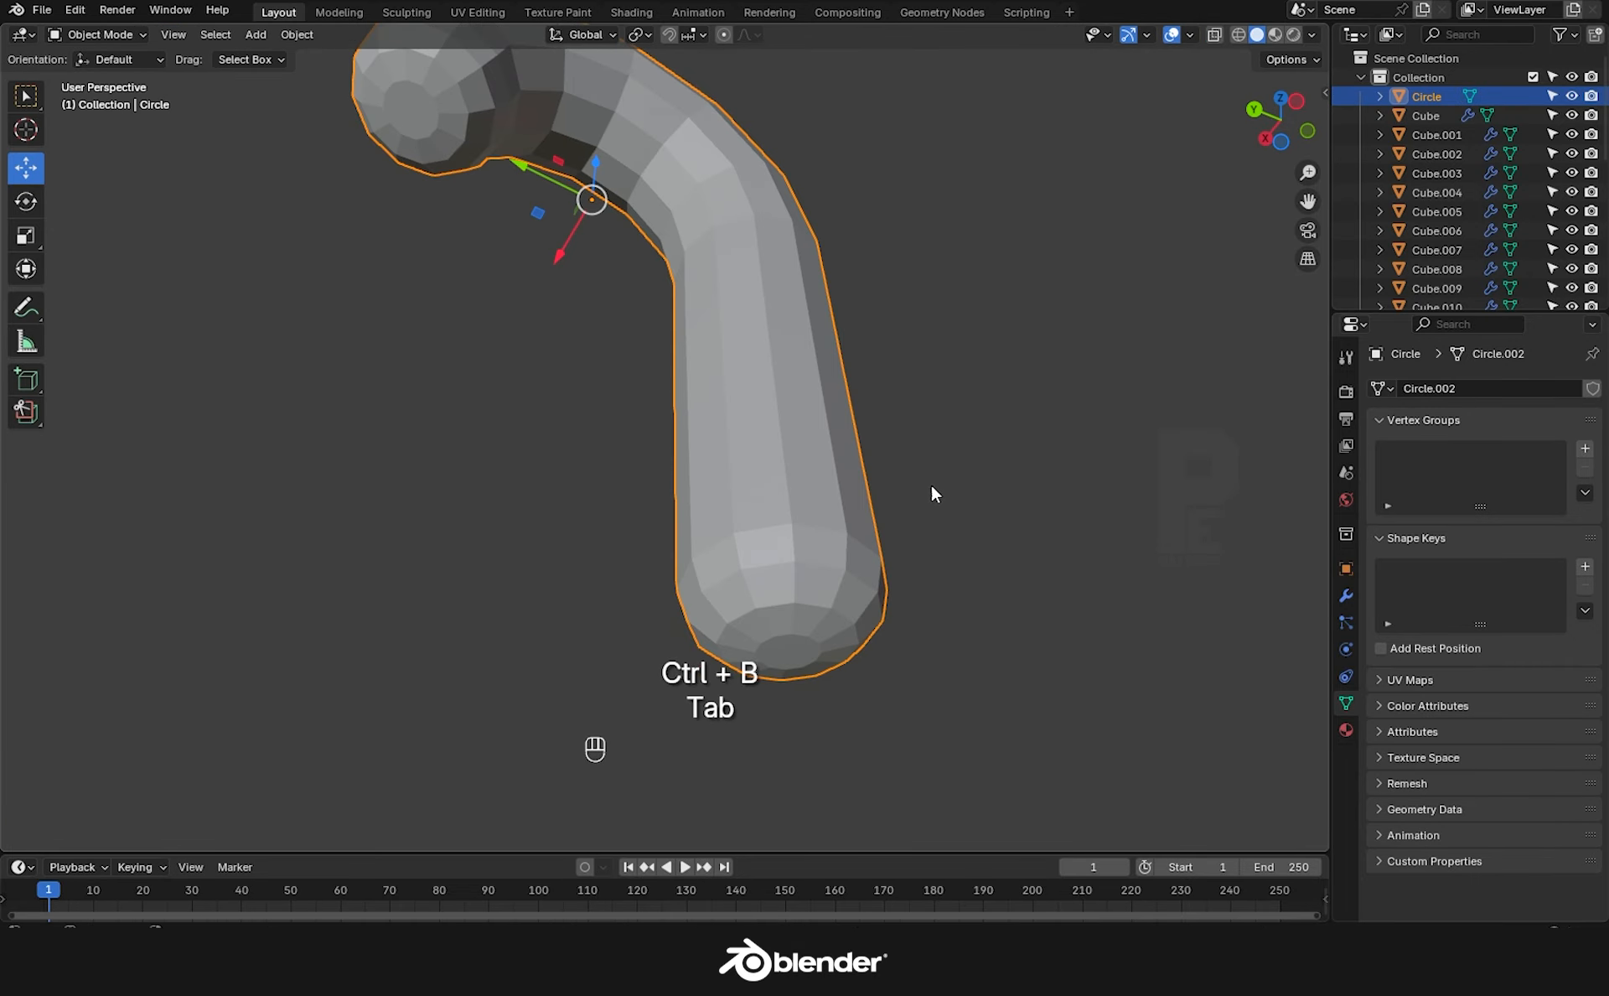
Add a level 3 Subdivision modifier to the cane, lower its viewport level, and apply it.
{"action": "middle_click_drag", "start_coordinate": [932, 486], "coordinate": [717, 537]}
{"action": "key", "text": "ctrl+3"}
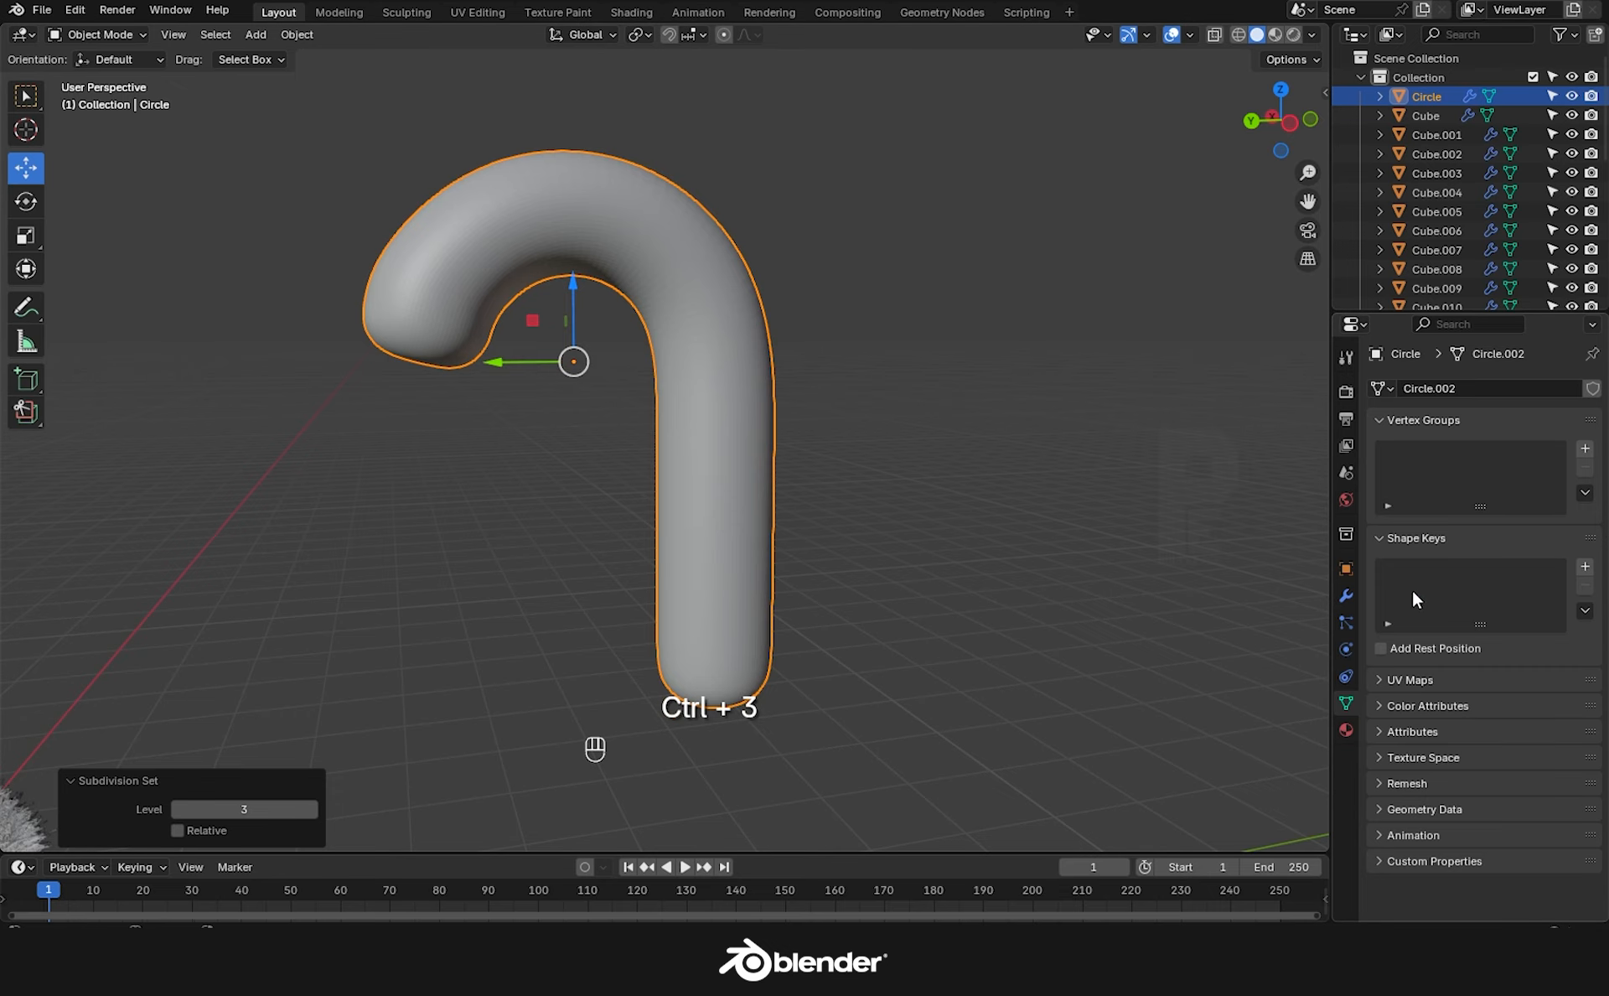
{"action": "left_click", "coordinate": [1346, 595]}
{"action": "left_click", "coordinate": [1463, 472]}
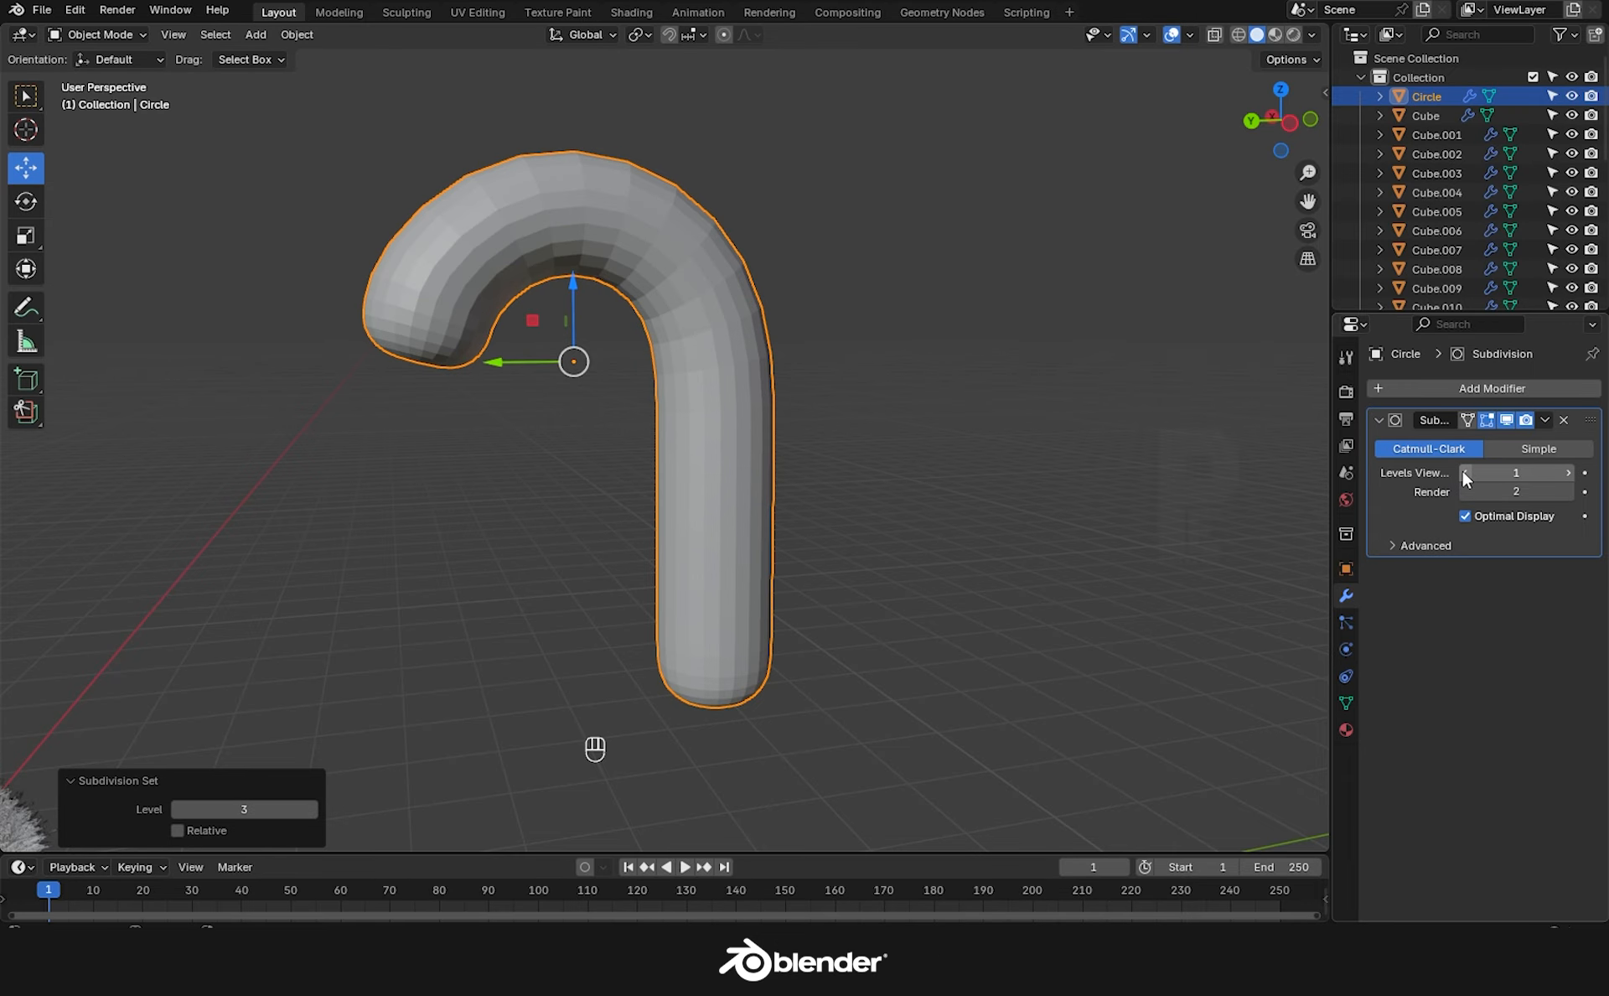
{"action": "left_click", "coordinate": [1545, 420]}
{"action": "left_click", "coordinate": [1480, 443]}
{"action": "left_click", "coordinate": [964, 444]}
{"action": "left_click", "coordinate": [768, 446]}
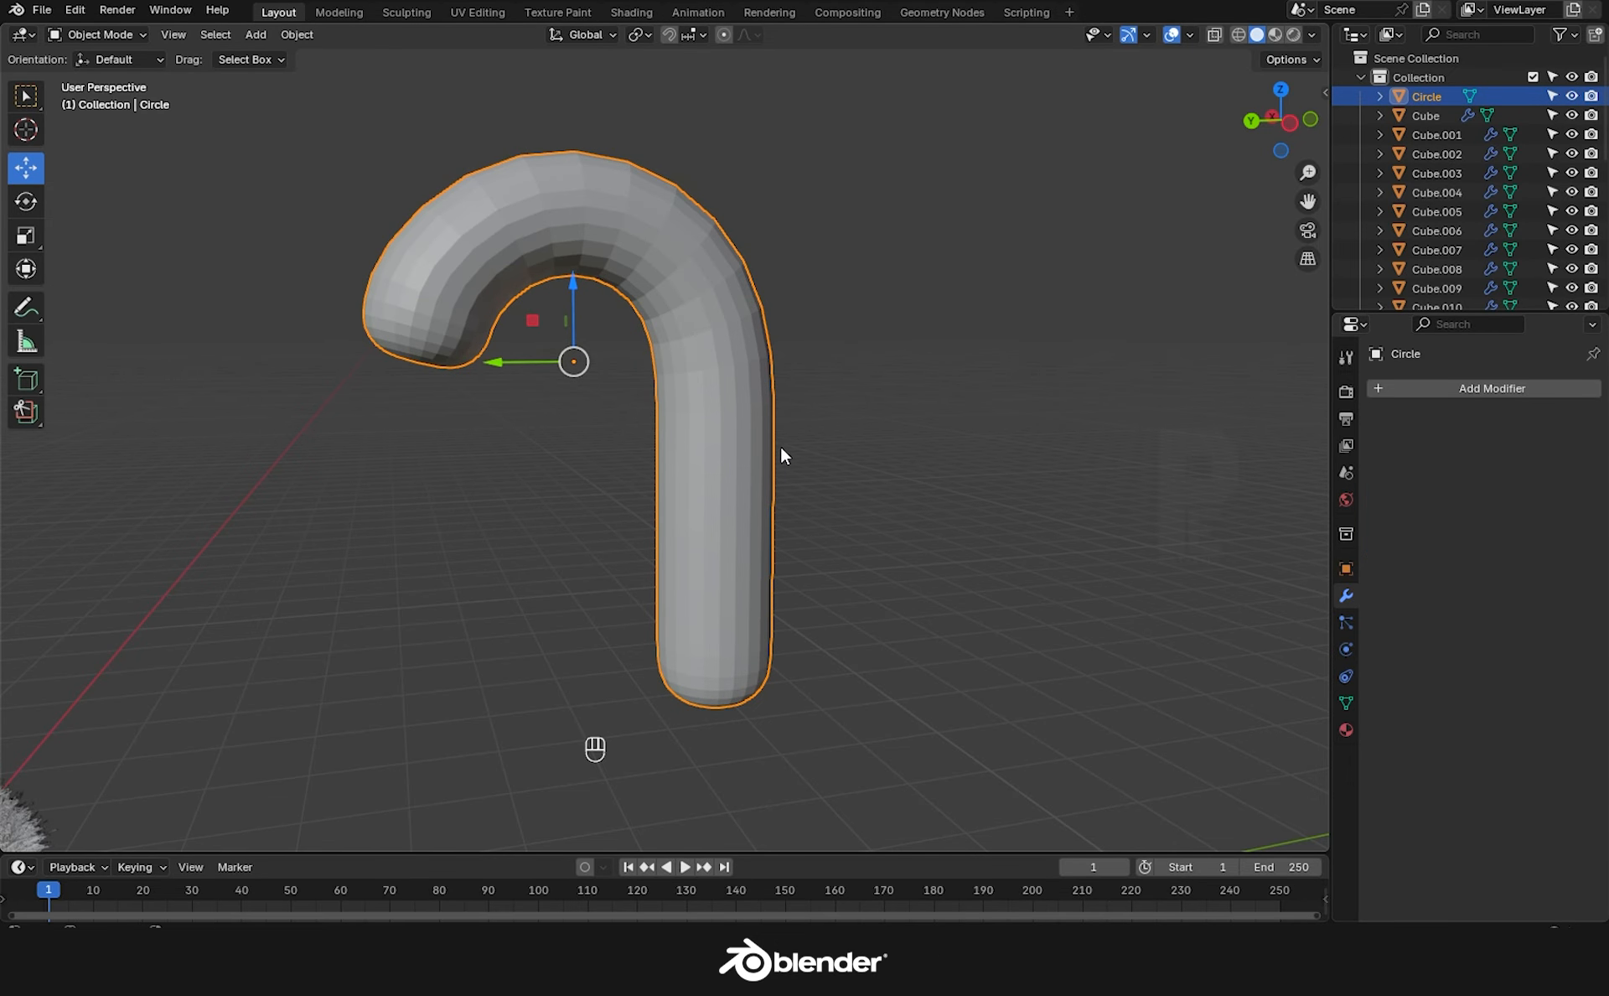
{"action": "scroll", "coordinate": [783, 446], "scroll_direction": "down", "scroll_amount": 2}
{"action": "middle_click_drag", "start_coordinate": [788, 447], "coordinate": [860, 472]}
{"action": "key", "text": "Tab"}
Pull the cane's bottom cap down and add two loop cuts near the bottom.
{"action": "key", "text": "KP_1"}
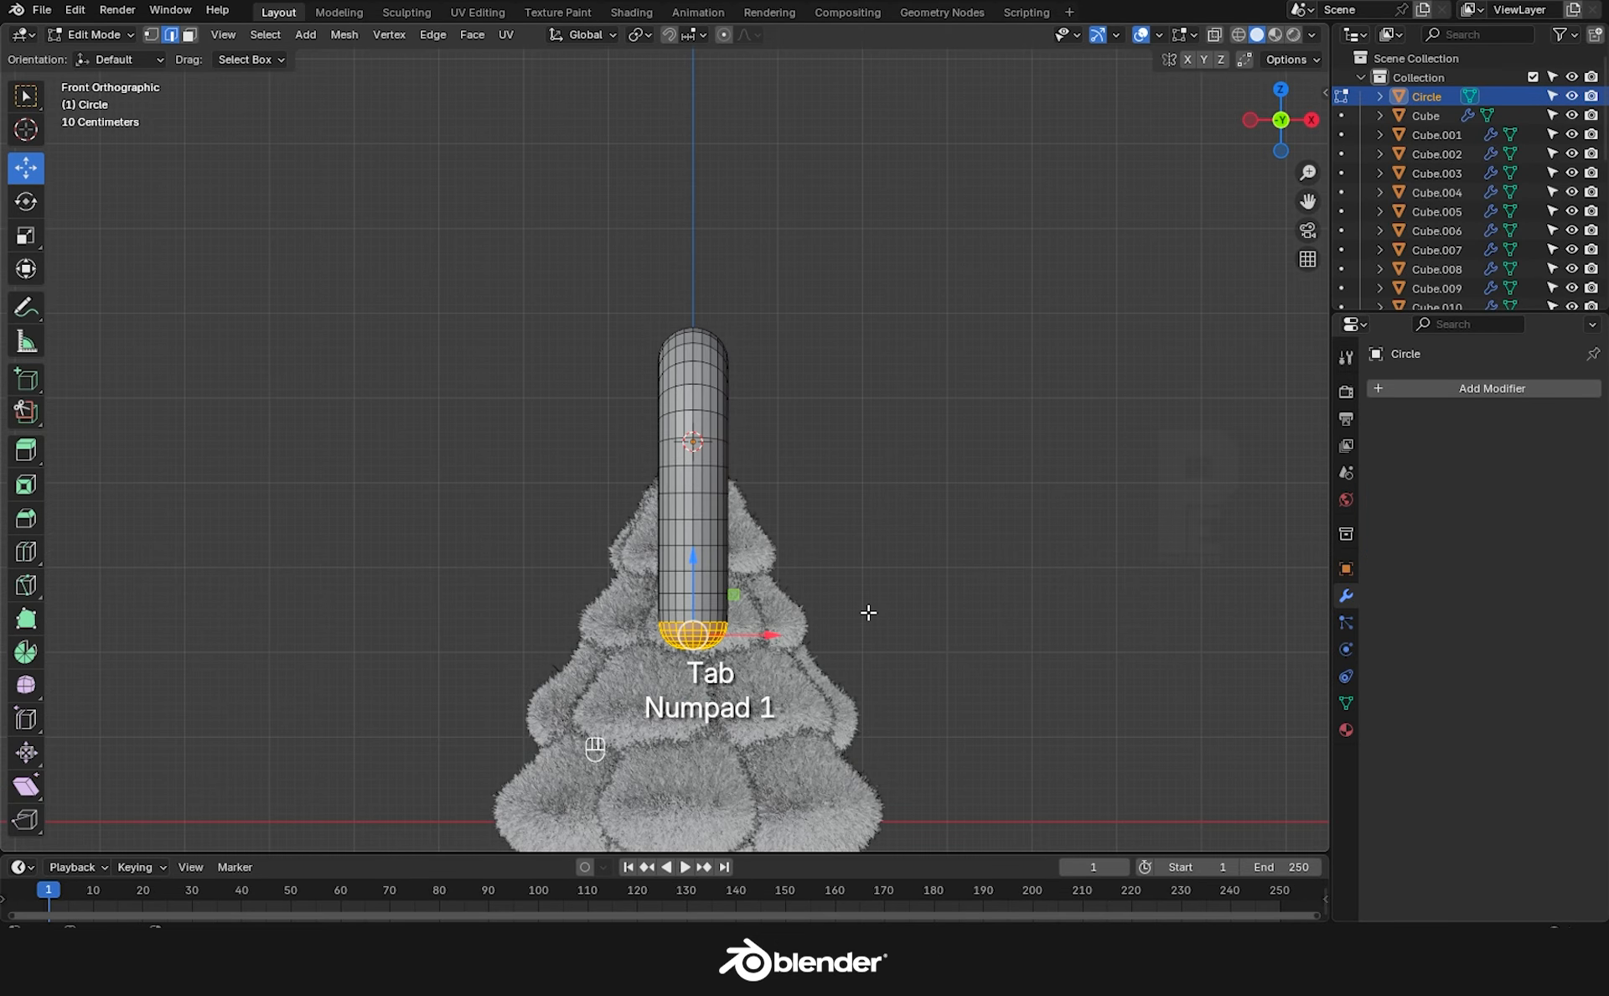
{"action": "middle_click_drag", "start_coordinate": [815, 604], "coordinate": [930, 612]}
{"action": "left_click_drag", "start_coordinate": [936, 607], "coordinate": [936, 654]}
{"action": "key", "text": "ctrl+r"}
{"action": "left_click", "coordinate": [933, 670]}
{"action": "right_click", "coordinate": [933, 670]}
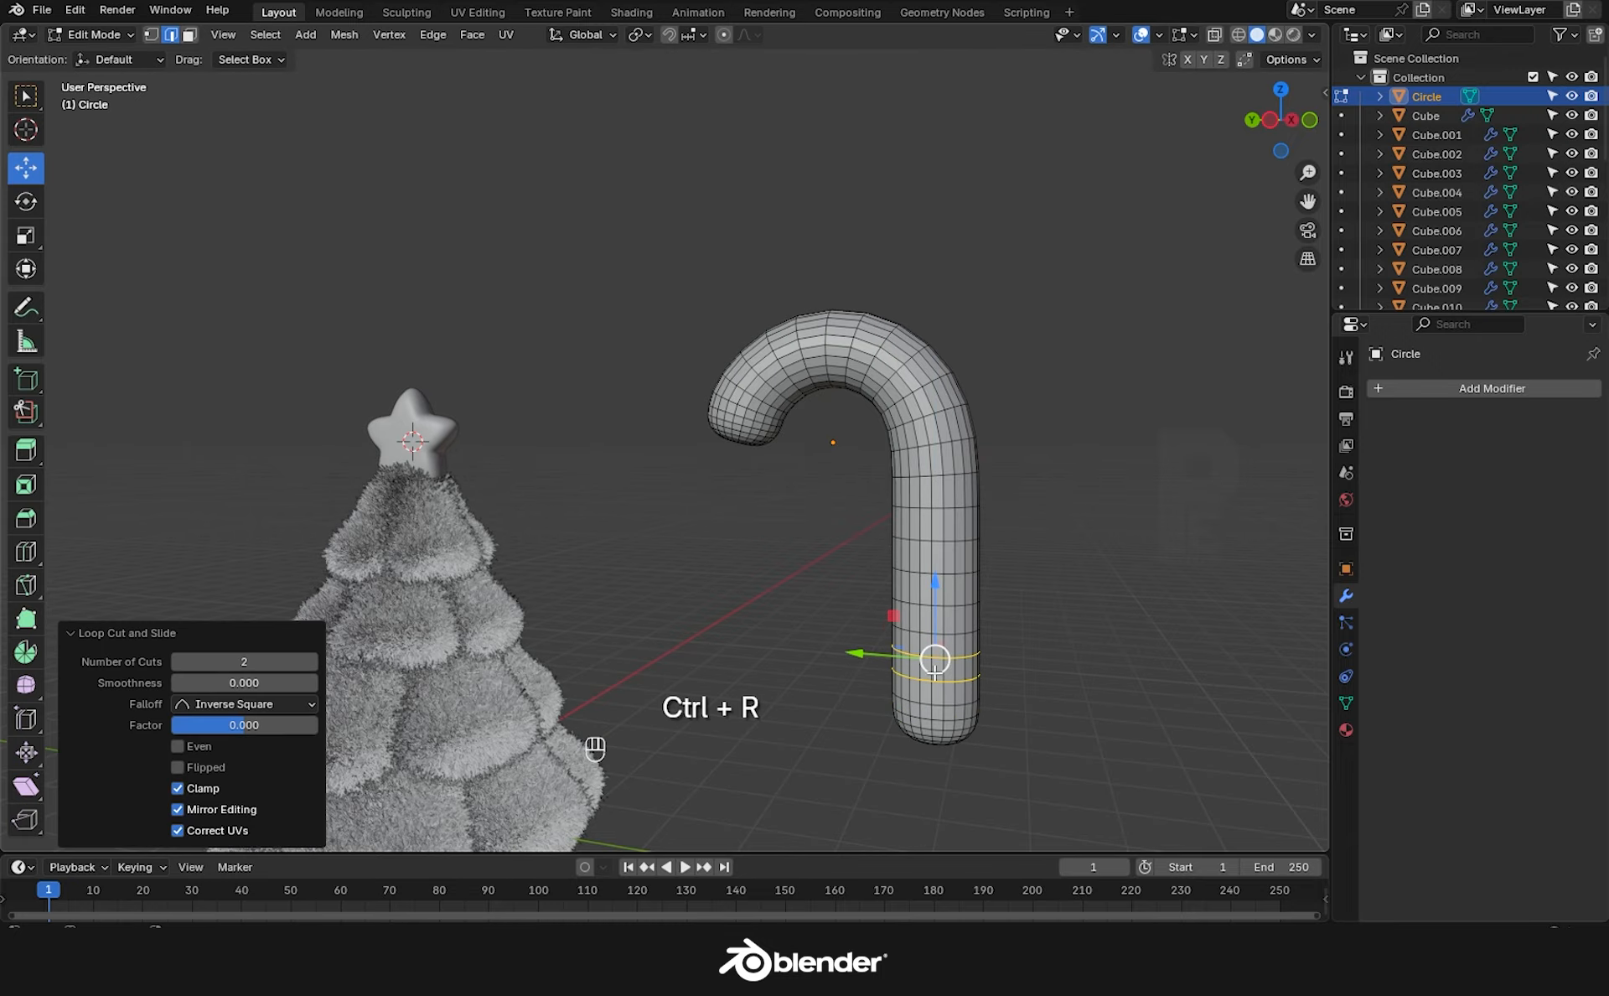
{"action": "key", "text": "Tab"}
{"action": "key", "text": "Tab"}
{"action": "middle_click_drag", "start_coordinate": [1031, 585], "coordinate": [877, 476]}
{"action": "key", "text": "Tab"}
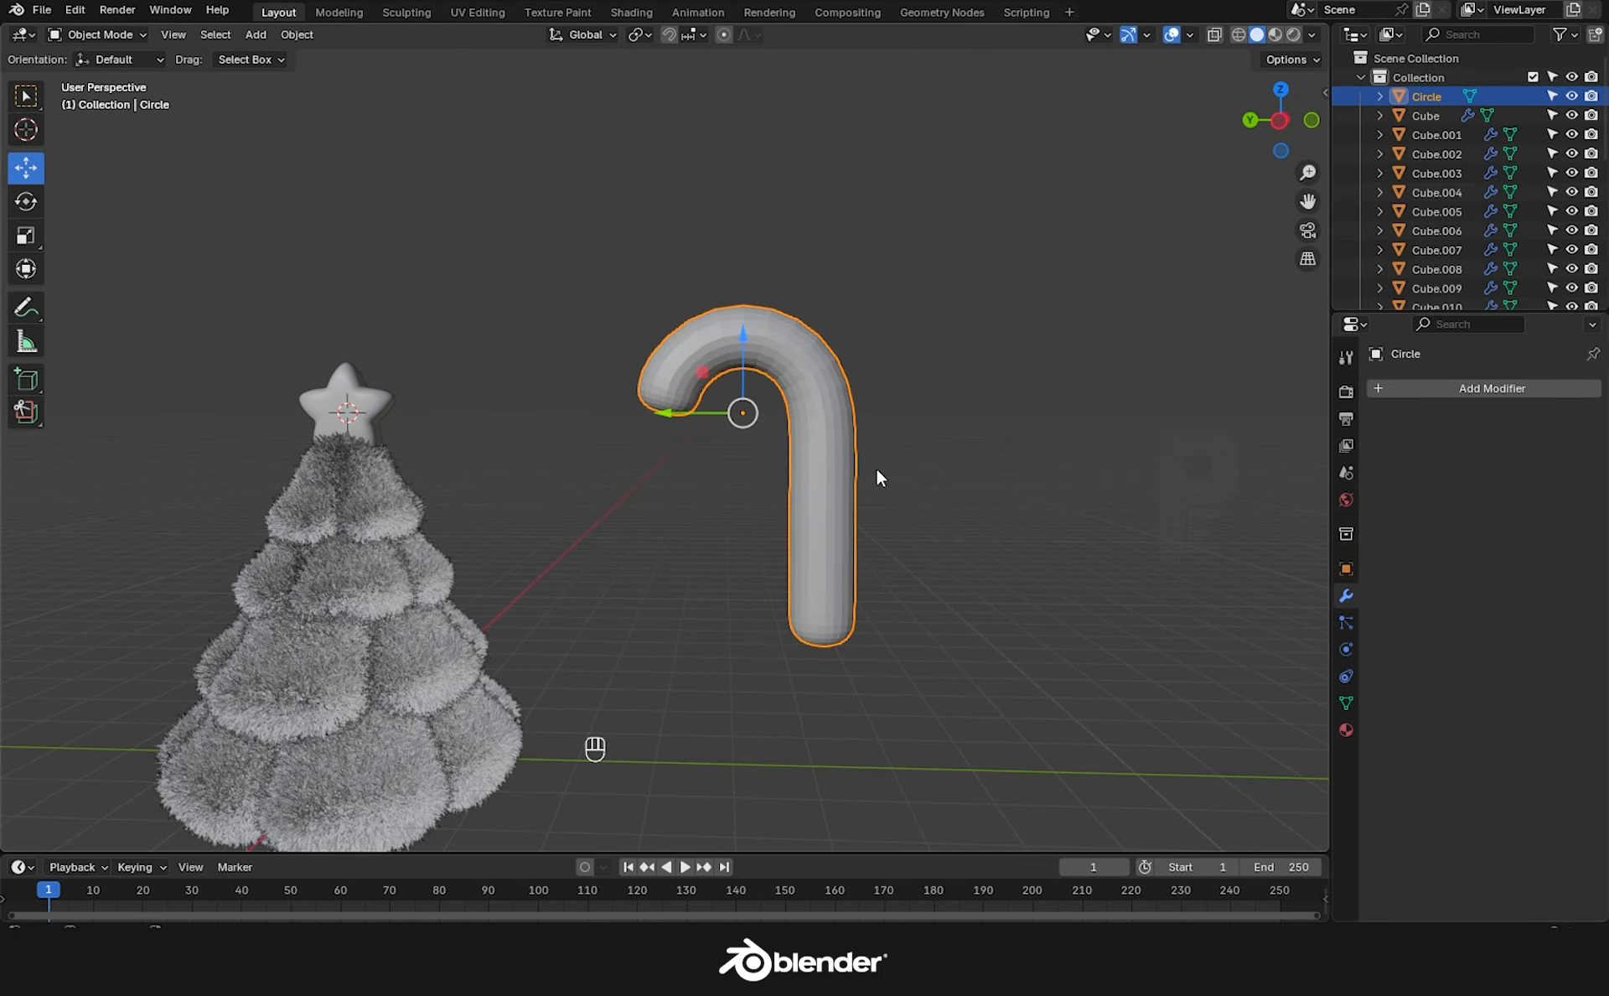
Tilt the candy cane by rotating it and scale it down.
{"action": "right_click", "coordinate": [808, 429]}
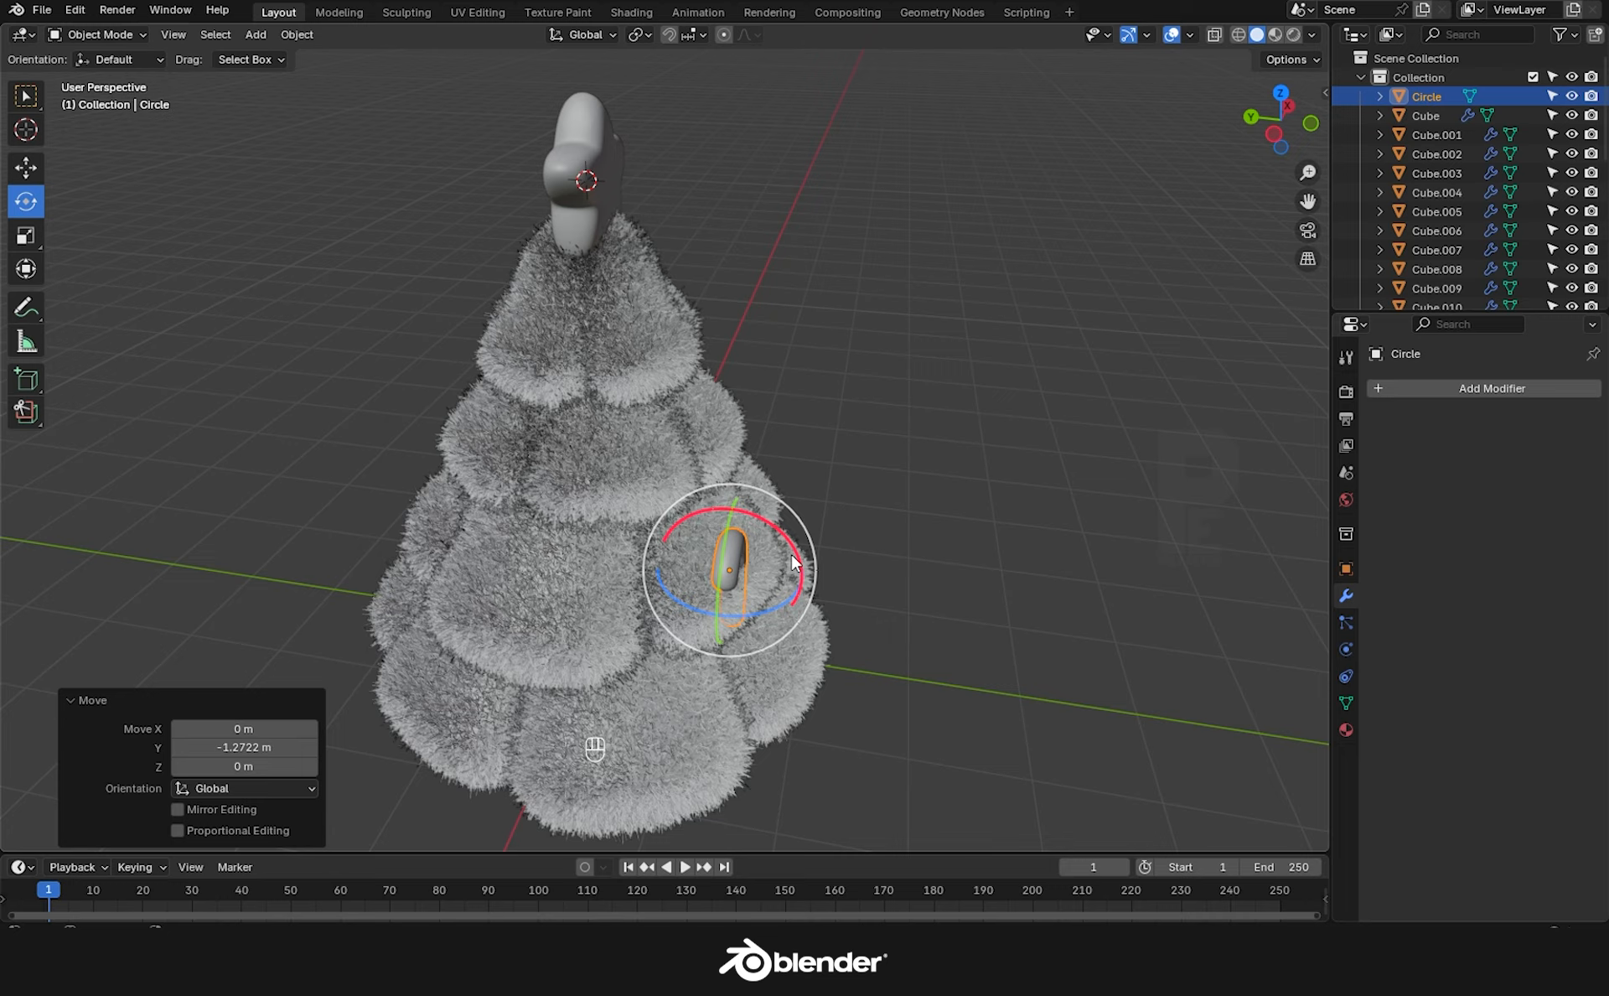
{"action": "left_click_drag", "start_coordinate": [713, 536], "coordinate": [682, 490]}
{"action": "middle_click_drag", "start_coordinate": [680, 484], "coordinate": [512, 495]}
{"action": "key", "text": "s"}
{"action": "left_click", "coordinate": [852, 619]}
{"action": "middle_click_drag", "start_coordinate": [852, 619], "coordinate": [85, 286]}
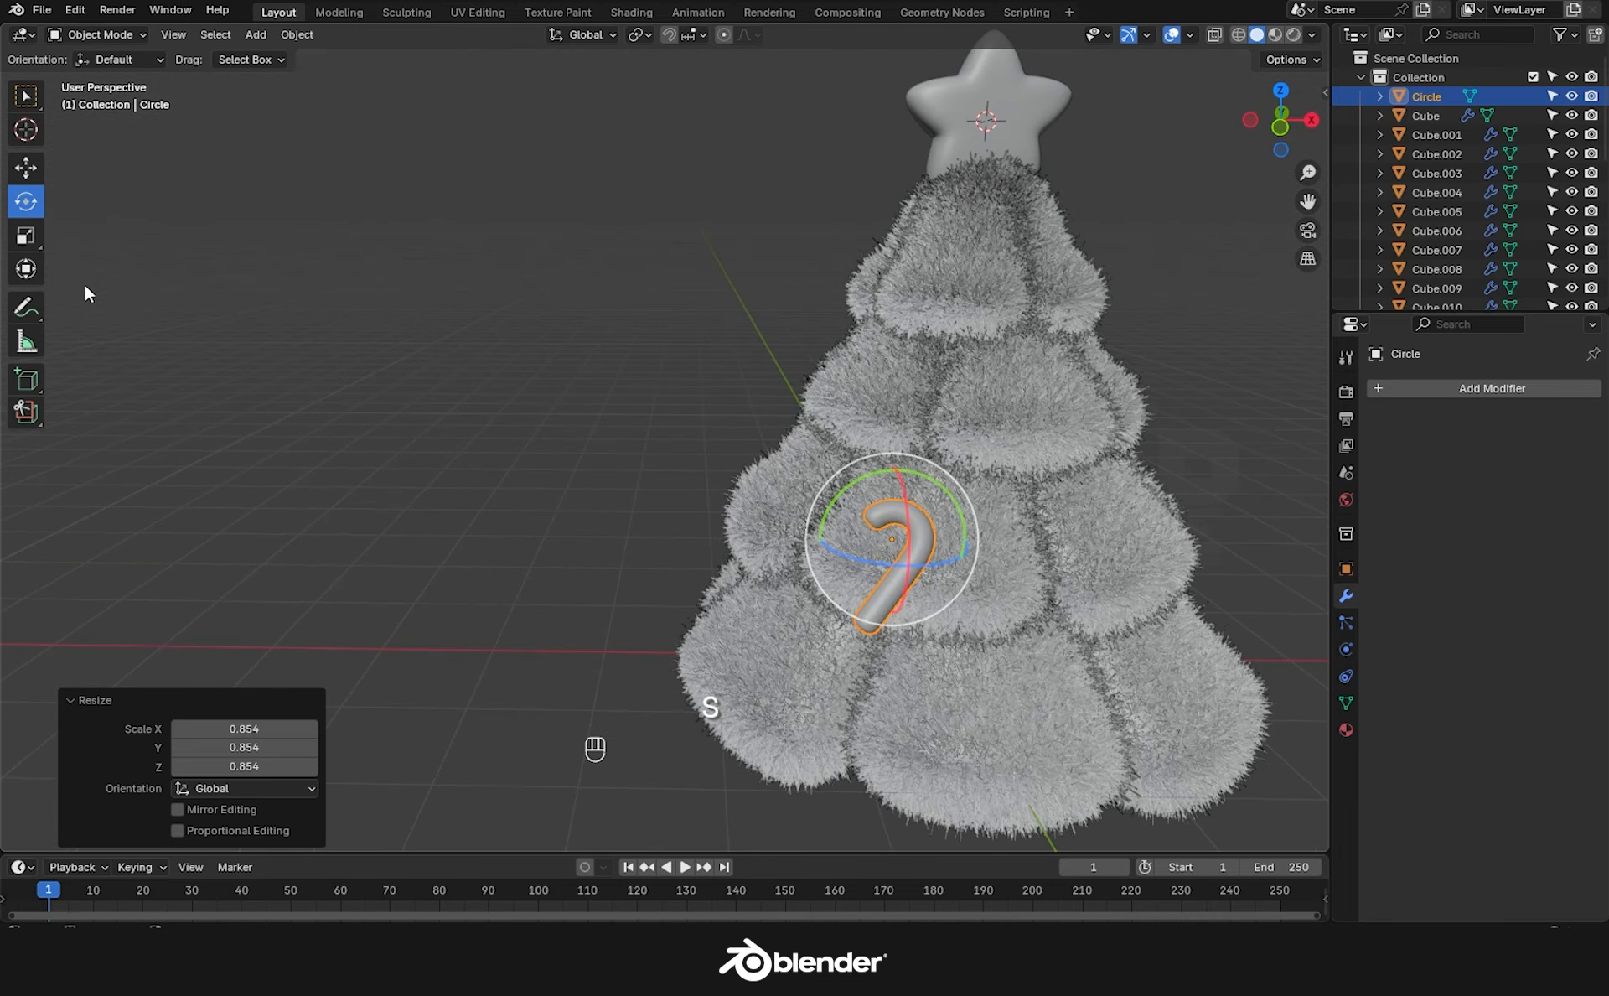
Position the cane on the tree's side, fine-tuning it along its local axes.
{"action": "left_click", "coordinate": [23, 168]}
{"action": "middle_click_drag", "start_coordinate": [1017, 655], "coordinate": [758, 610], "text": "shift"}
{"action": "scroll", "coordinate": [686, 598], "scroll_direction": "up", "scroll_amount": 2}
{"action": "left_click_drag", "start_coordinate": [640, 488], "coordinate": [737, 482]}
{"action": "left_click_drag", "start_coordinate": [677, 403], "coordinate": [676, 448]}
{"action": "middle_click_drag", "start_coordinate": [704, 558], "coordinate": [925, 571]}
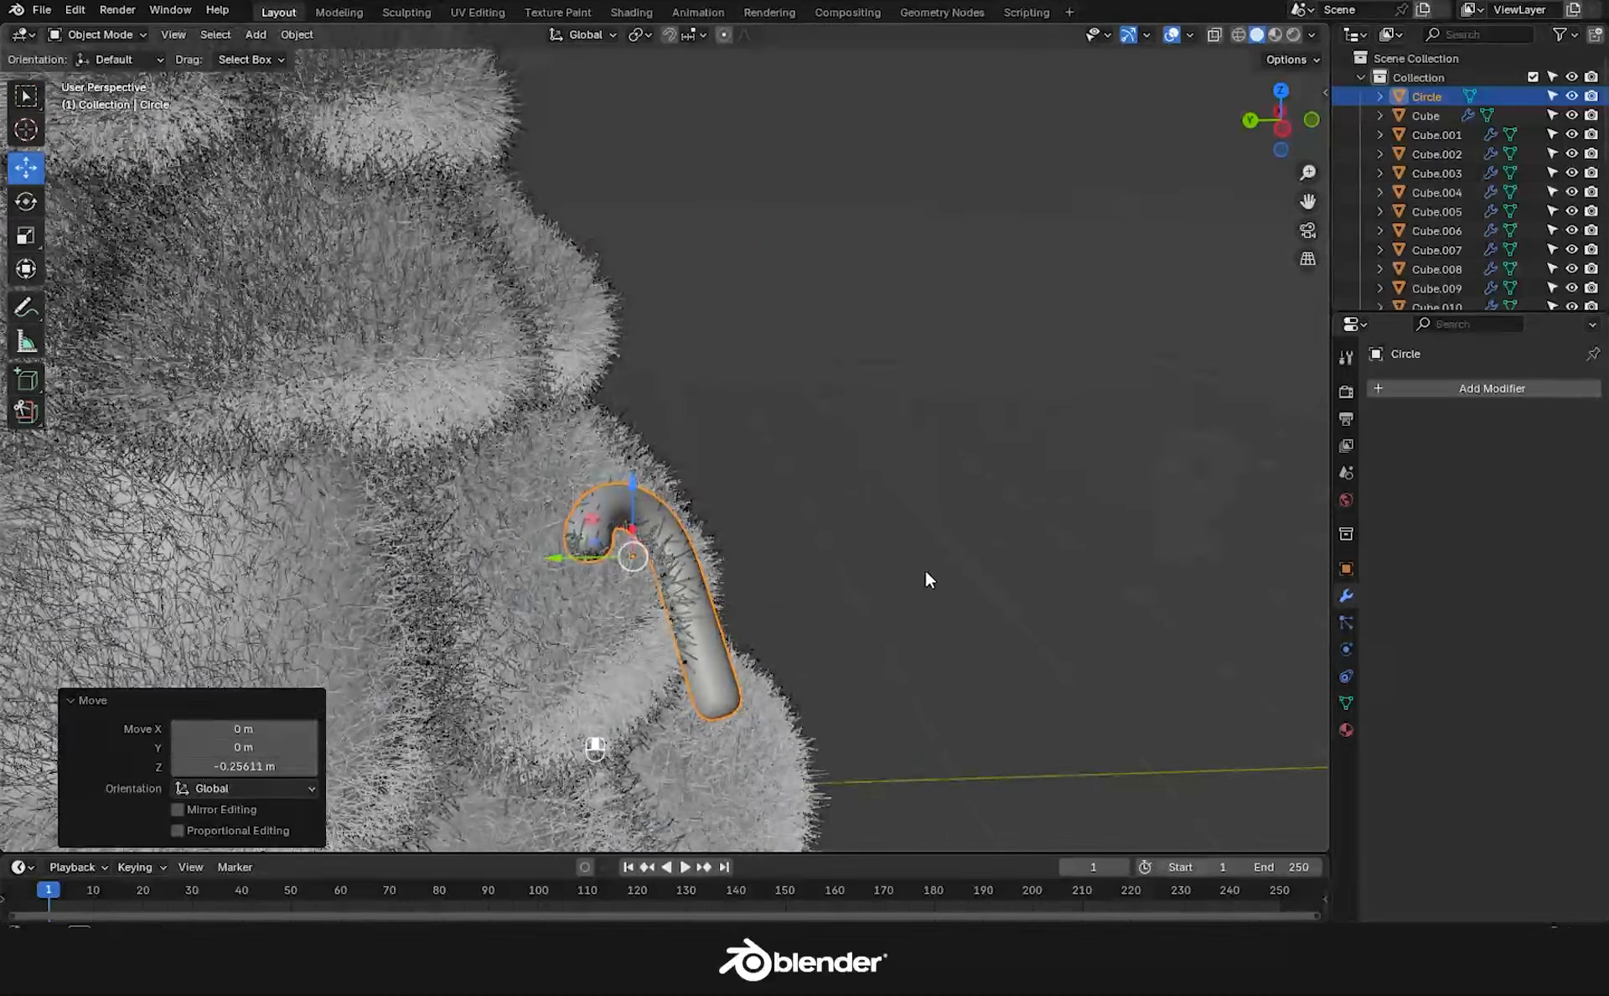
{"action": "left_click", "coordinate": [605, 34]}
{"action": "left_click", "coordinate": [565, 127]}
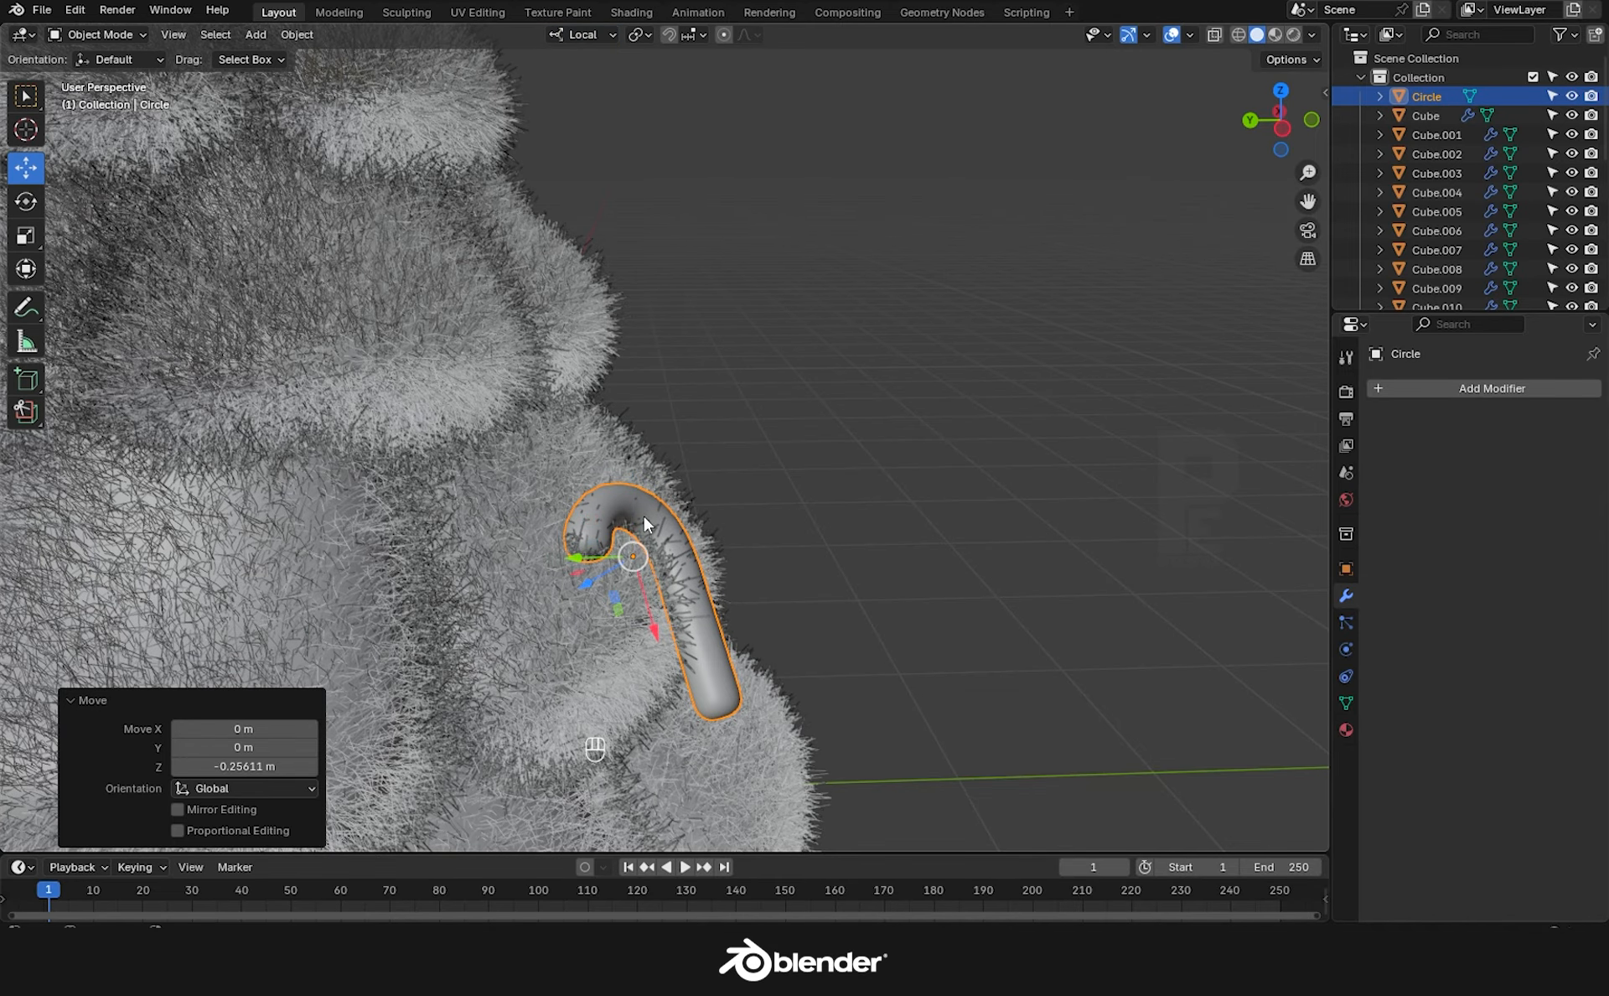
{"action": "left_click_drag", "start_coordinate": [642, 515], "coordinate": [572, 508]}
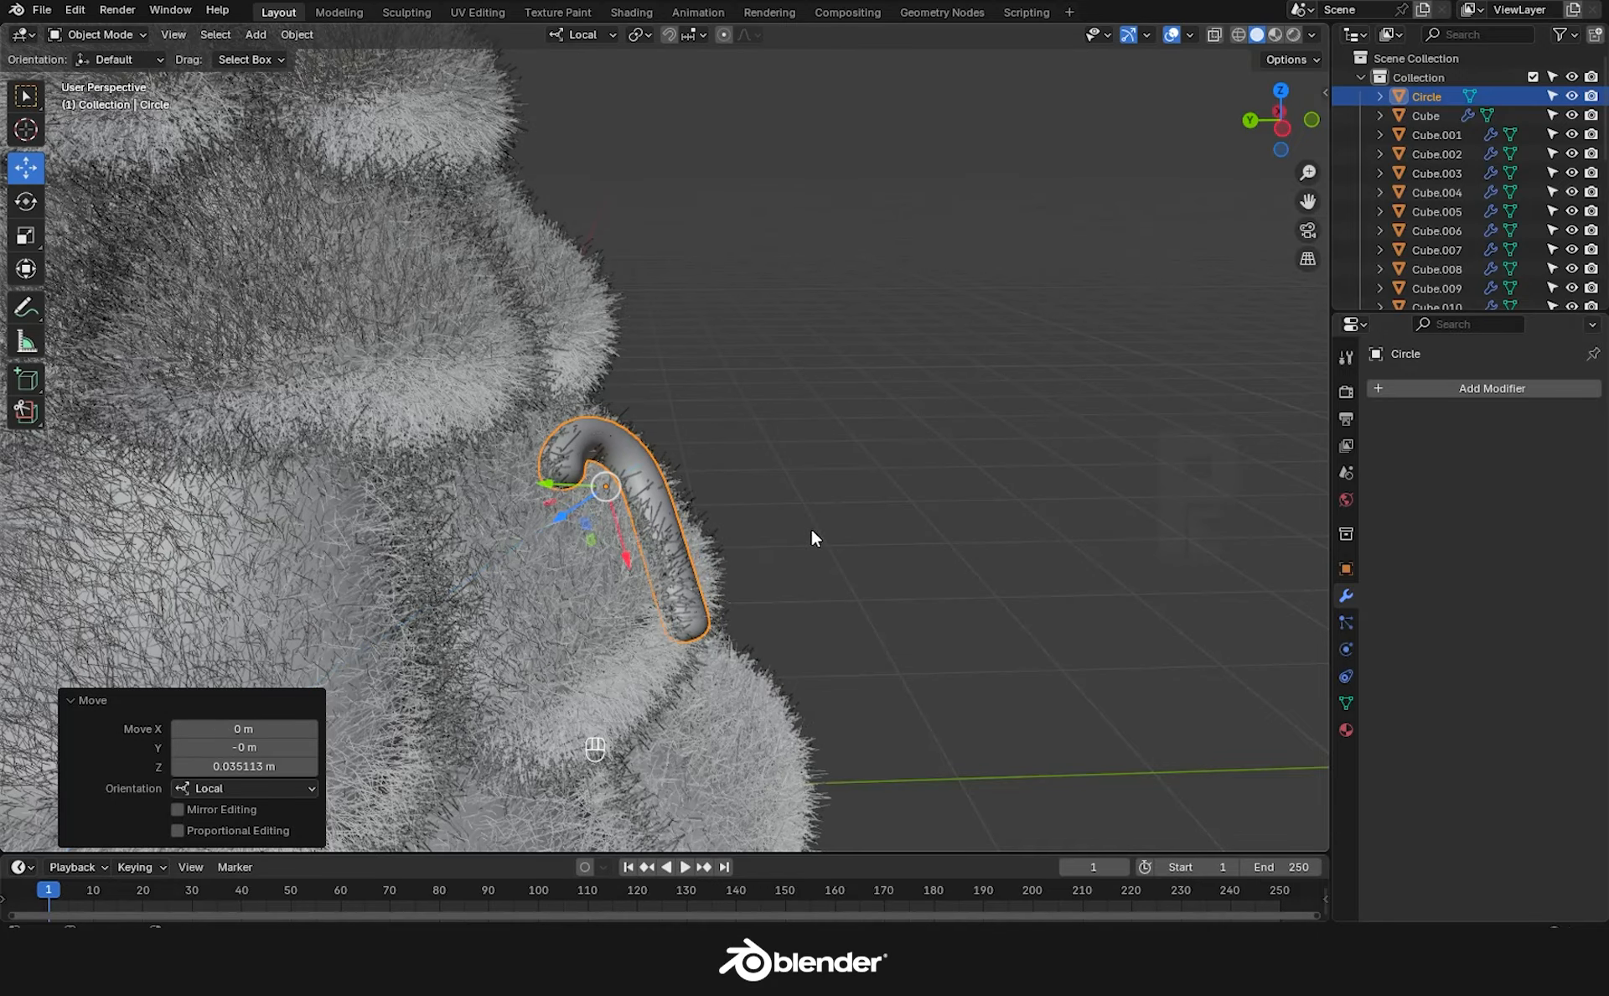
{"action": "middle_click_drag", "start_coordinate": [920, 518], "coordinate": [810, 510]}
{"action": "scroll", "coordinate": [687, 419], "scroll_direction": "down", "scroll_amount": 4}
Make a linked duplicate, move it higher along local X, and tilt it around X.
{"action": "key", "text": "alt+d"}
{"action": "key", "text": "x"}
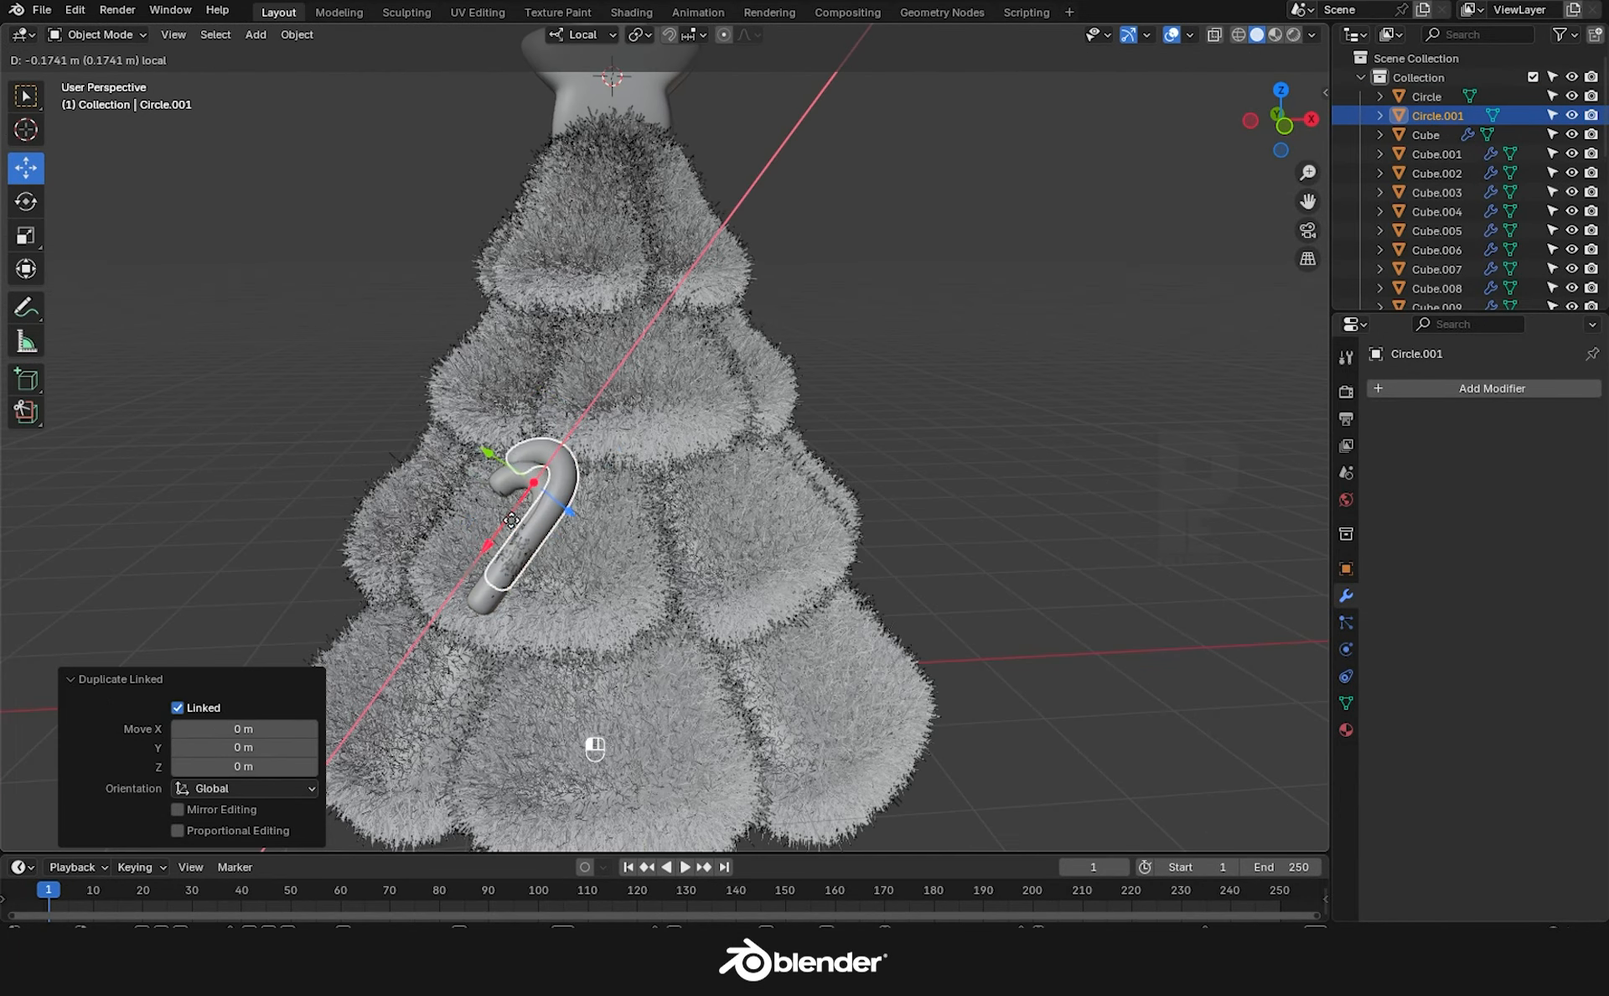
{"action": "left_click", "coordinate": [695, 339]}
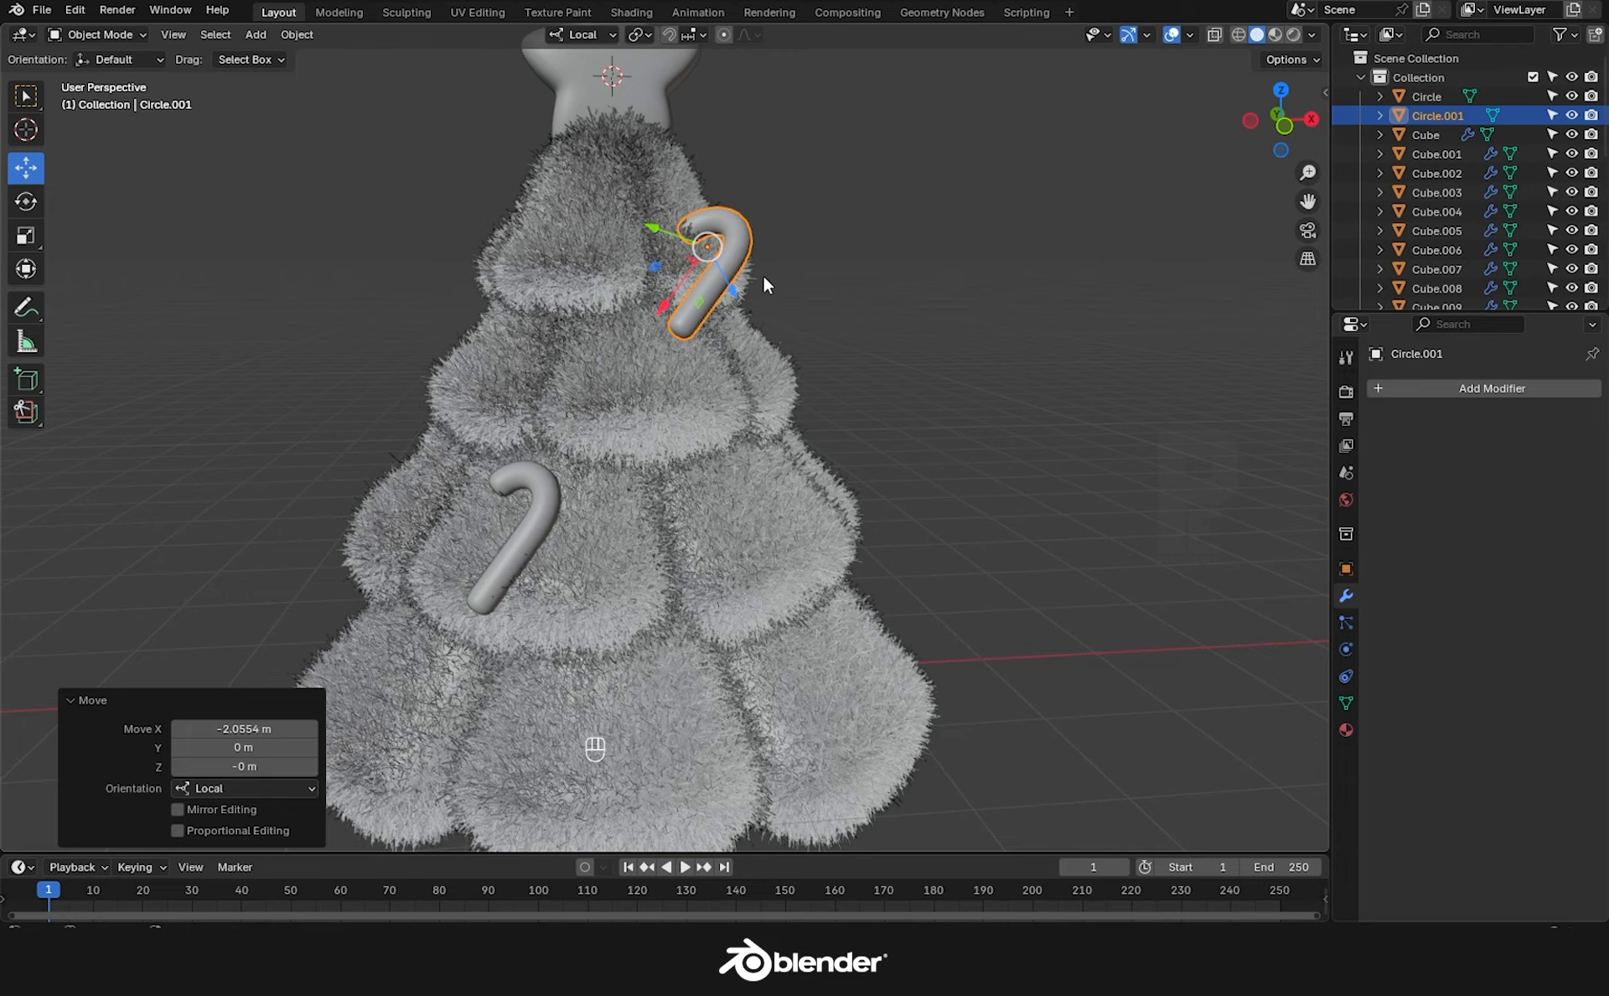
{"action": "key", "text": "r"}
{"action": "key", "text": "x"}
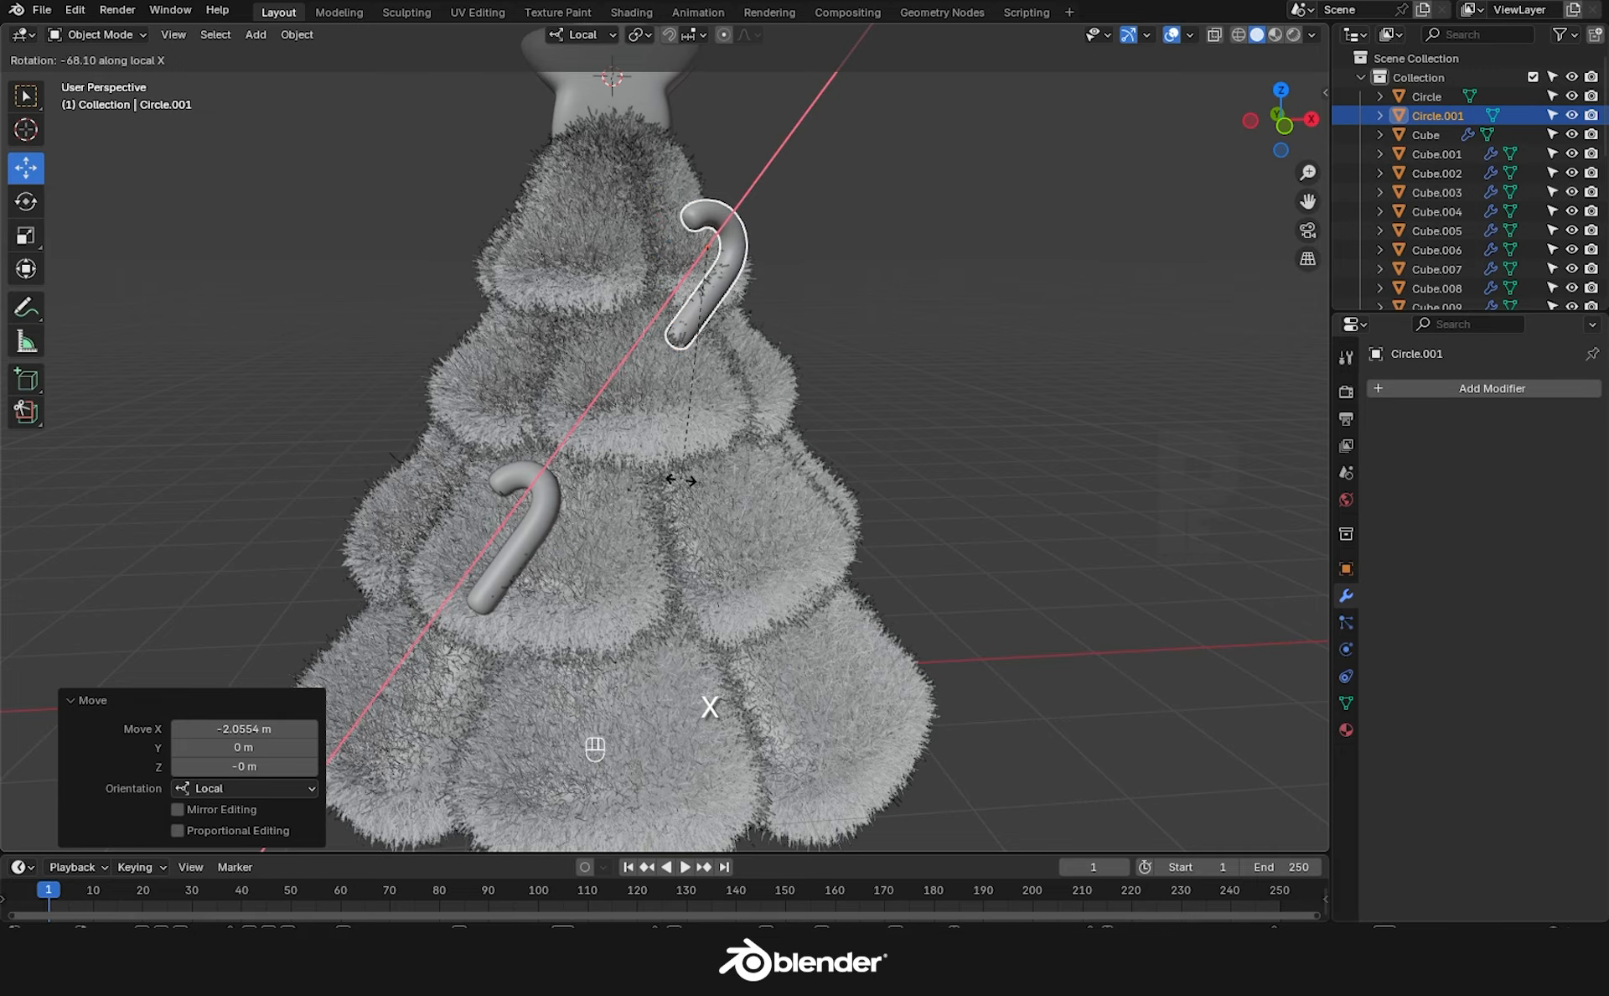
{"action": "left_click", "coordinate": [885, 306]}
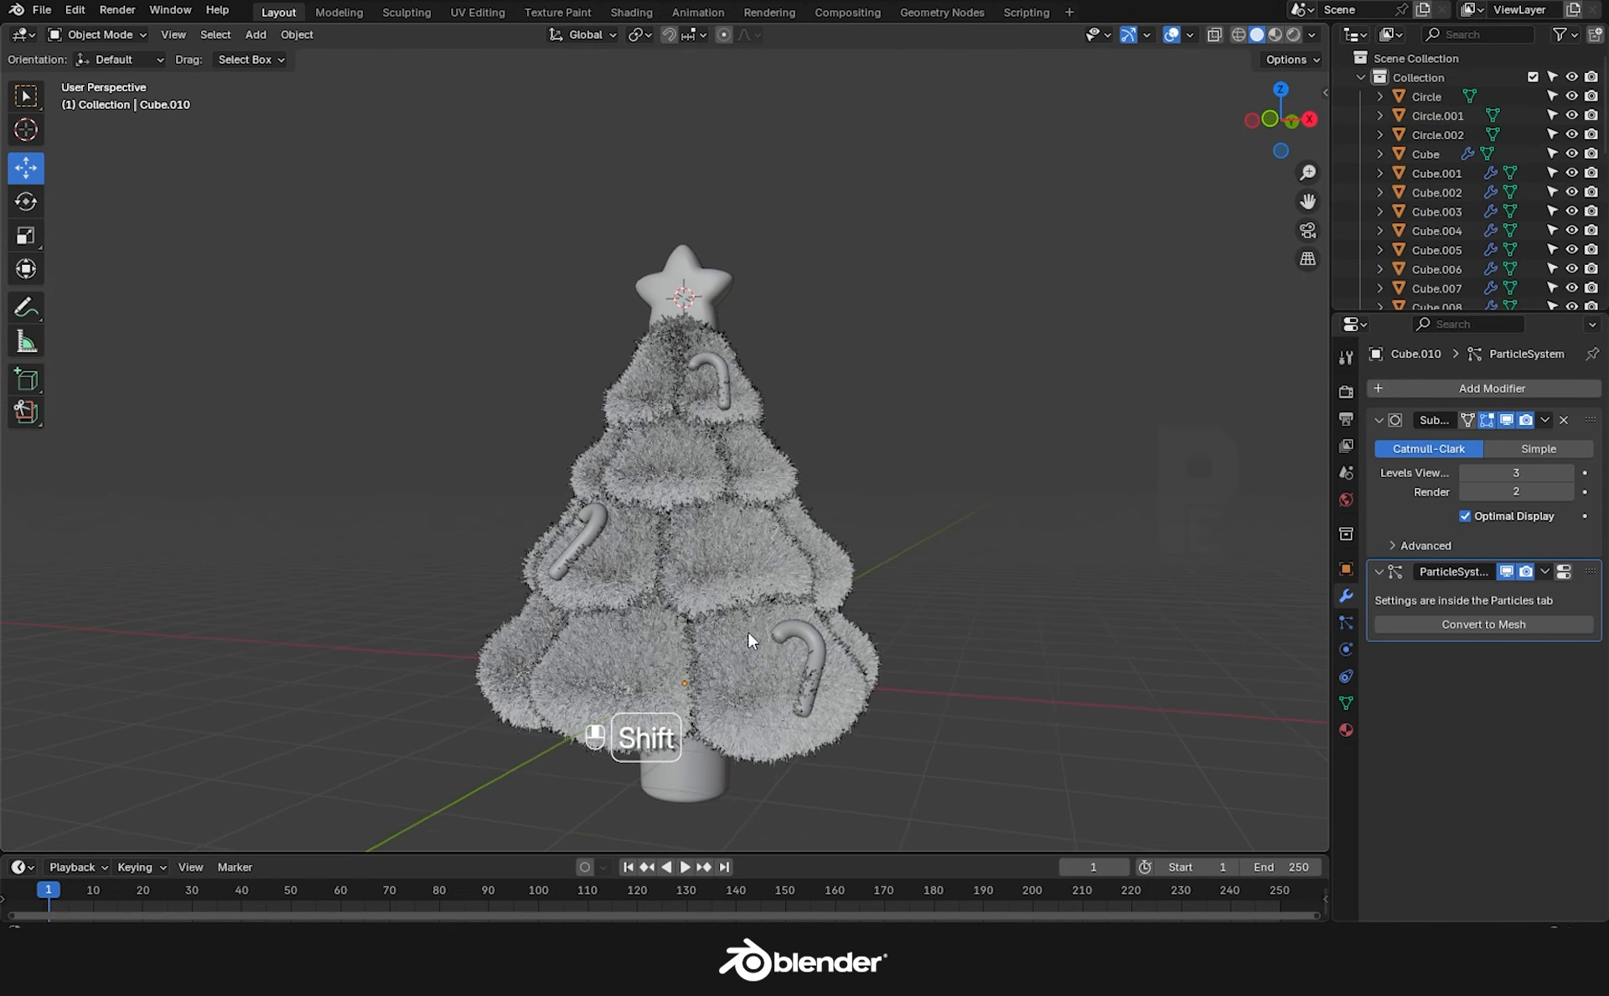
Add a UV sphere, move it beside the tree and smooth it with level-3 subdivision.
{"action": "middle_click_drag", "start_coordinate": [747, 632], "coordinate": [757, 631], "text": "shift"}
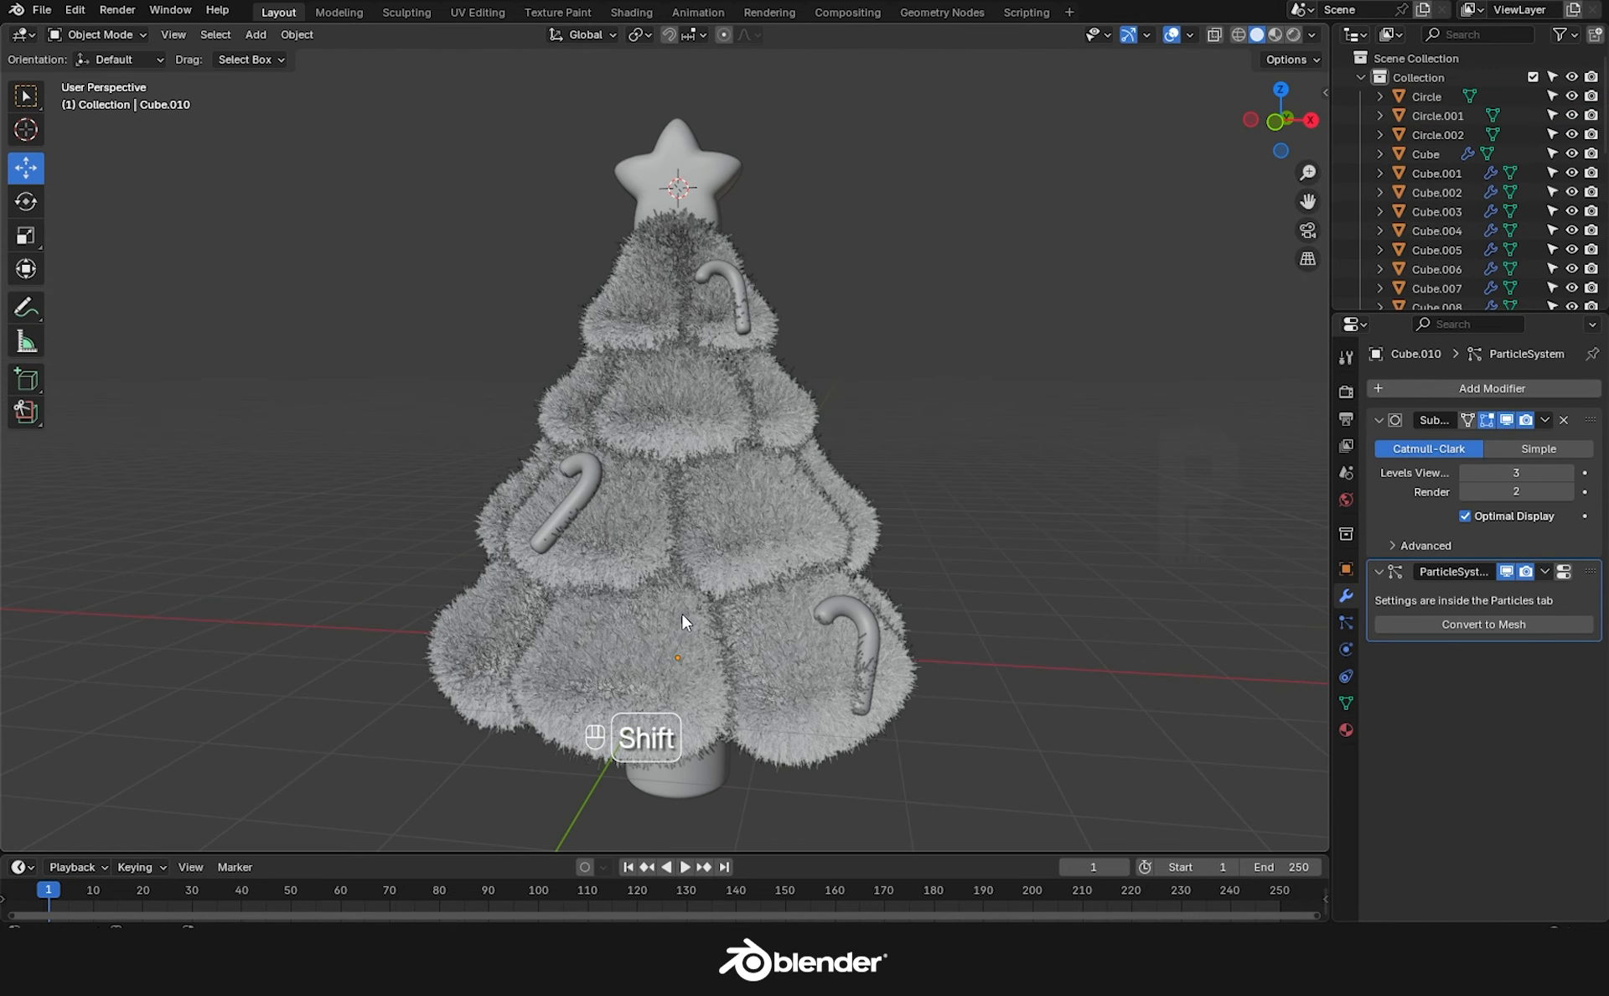
{"action": "key", "text": "shift+a"}
{"action": "mouse_move", "coordinate": [612, 567]}
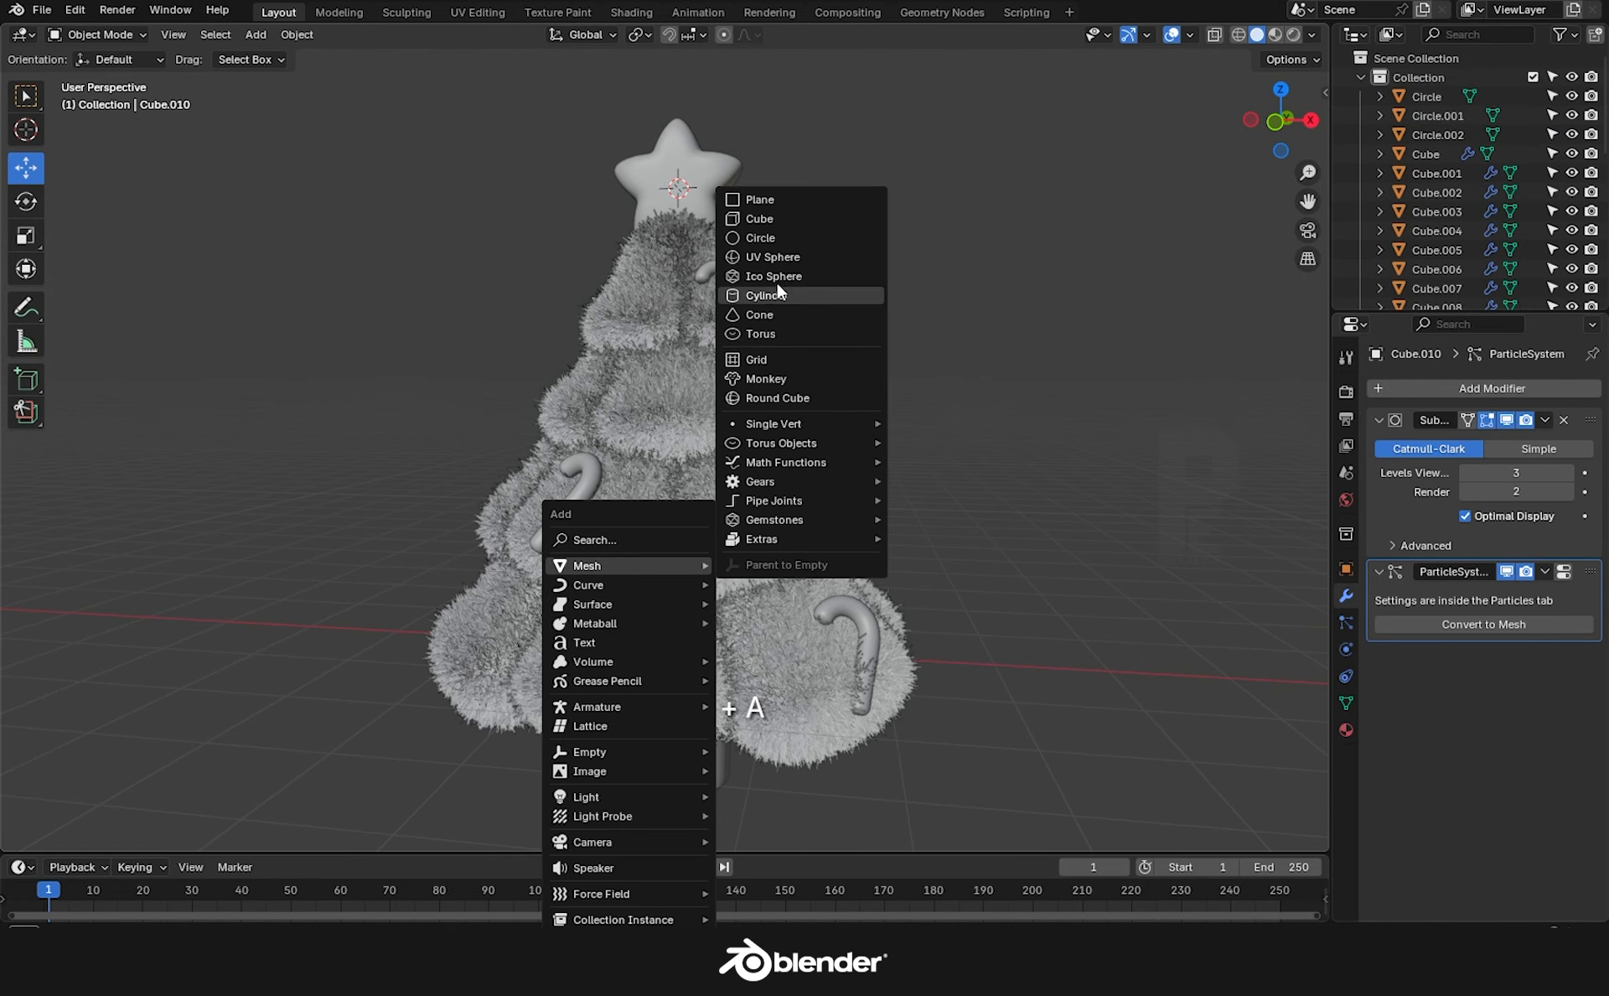
{"action": "left_click", "coordinate": [784, 262]}
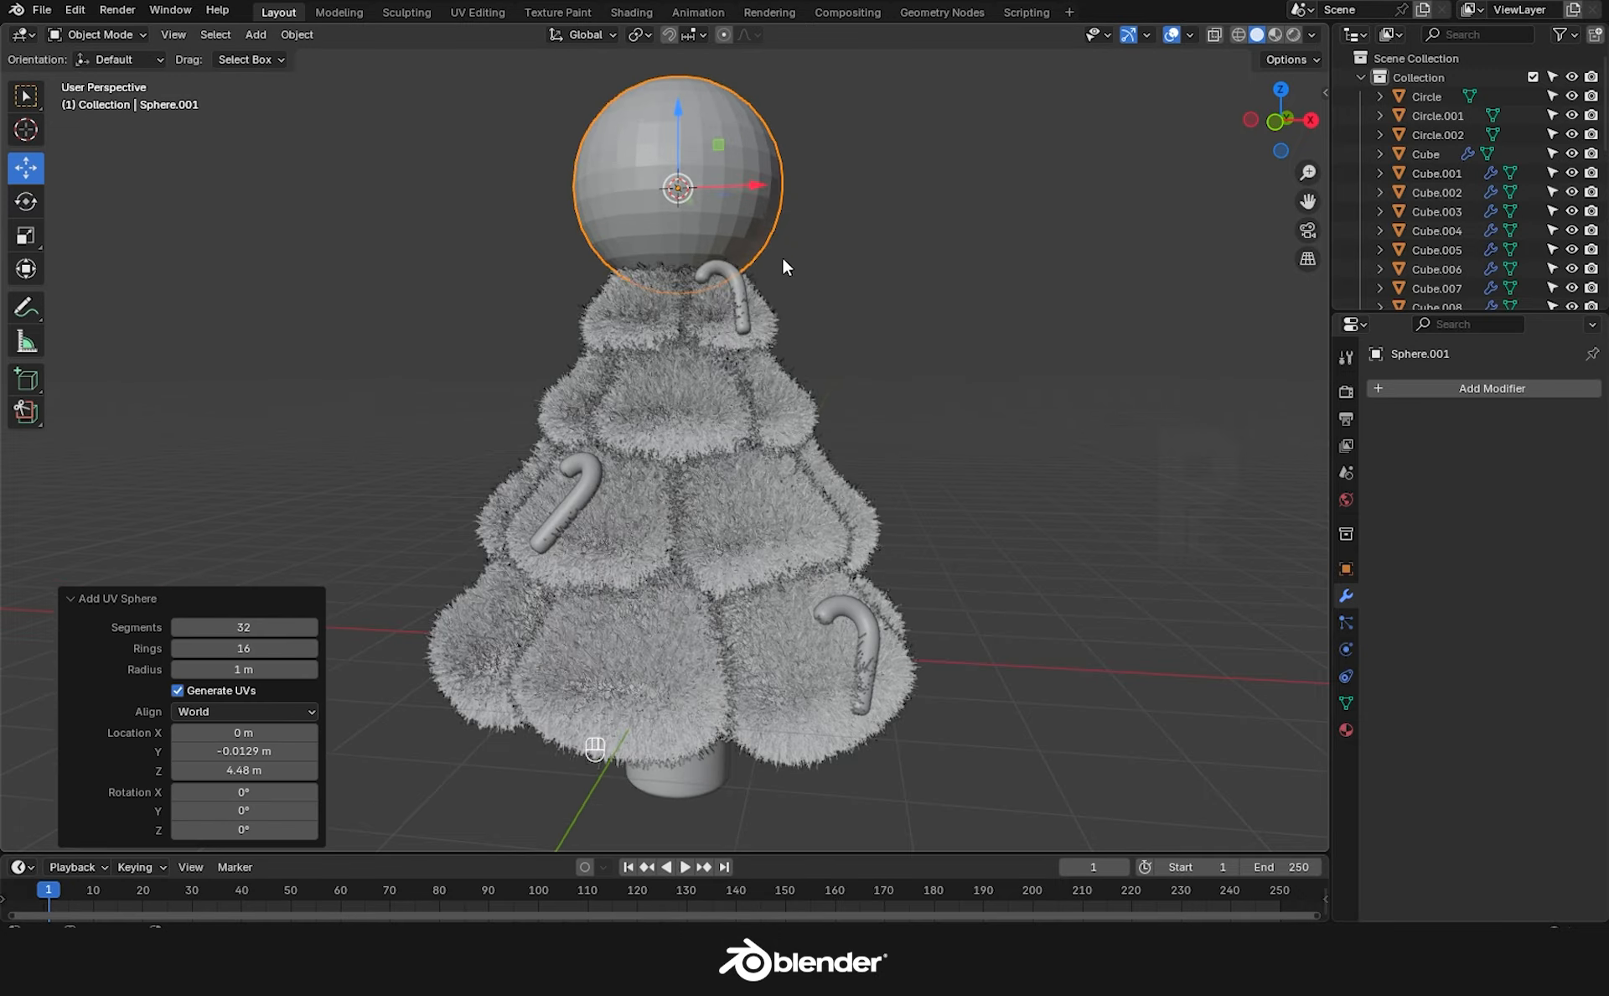
{"action": "scroll", "coordinate": [780, 335], "scroll_direction": "down", "scroll_amount": 3}
{"action": "middle_click_drag", "start_coordinate": [737, 452], "coordinate": [506, 518], "text": "shift"}
{"action": "left_click_drag", "start_coordinate": [524, 360], "coordinate": [779, 452]}
{"action": "middle_click_drag", "start_coordinate": [756, 470], "coordinate": [764, 524]}
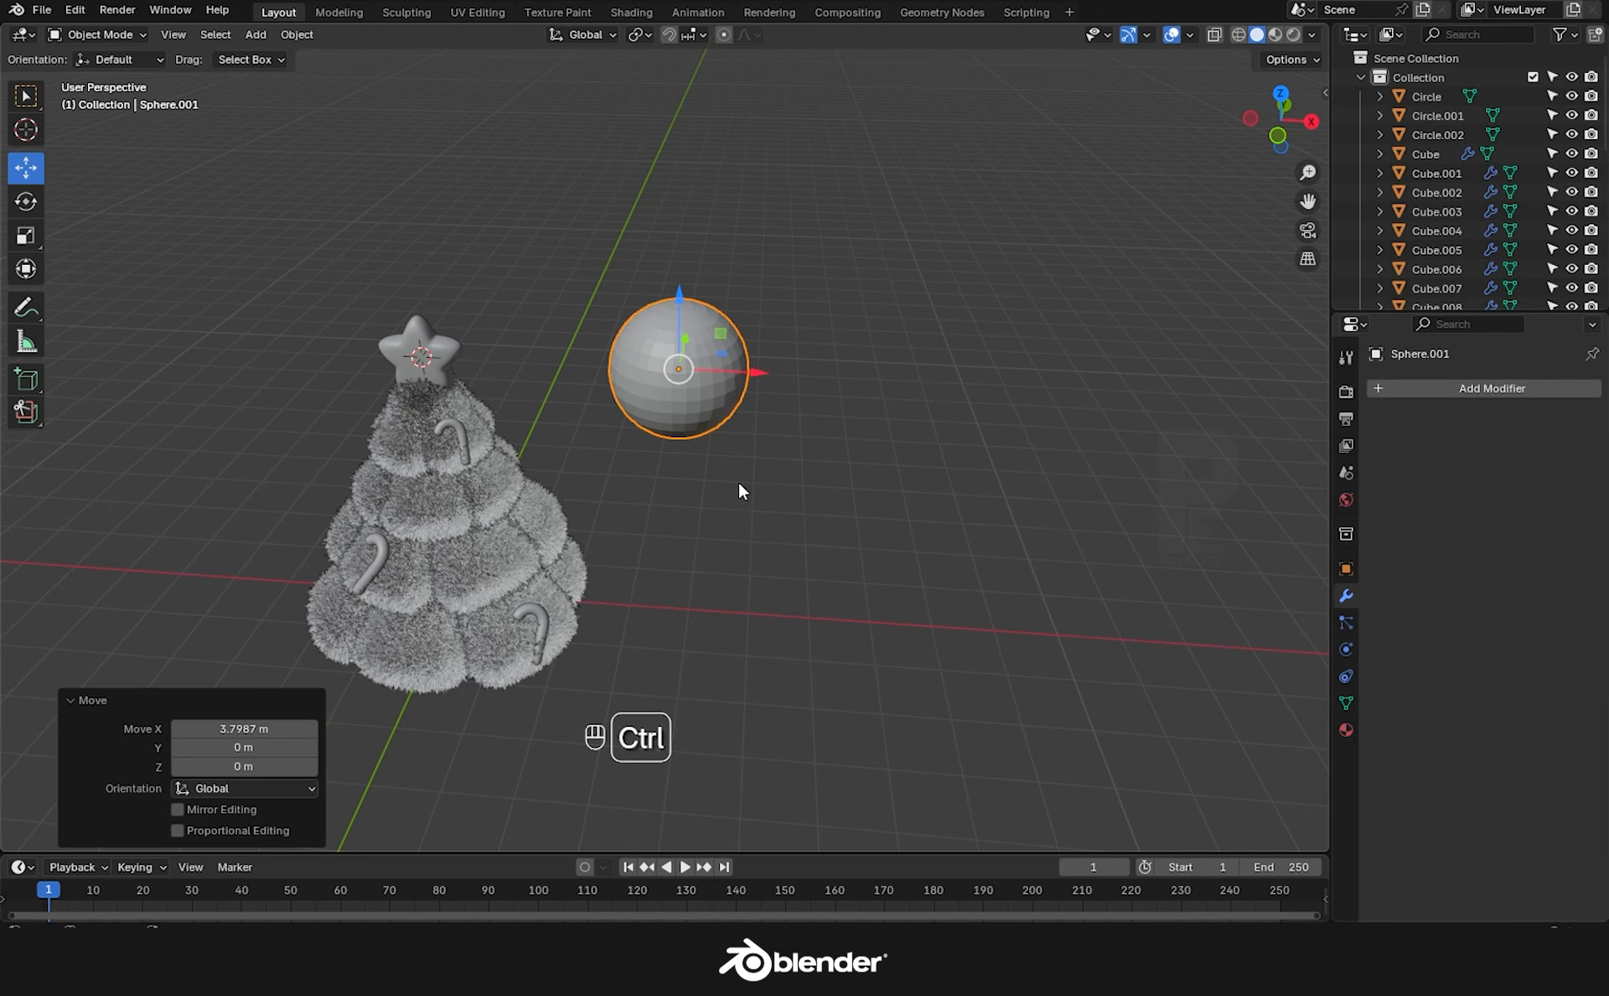
{"action": "key", "text": "ctrl+3"}
{"action": "scroll", "coordinate": [740, 484], "scroll_direction": "up", "scroll_amount": 2}
Add a cylinder at the sphere, flatten it, scale it to 0.569, raise it on top and apply scale.
{"action": "key", "text": "shift+s"}
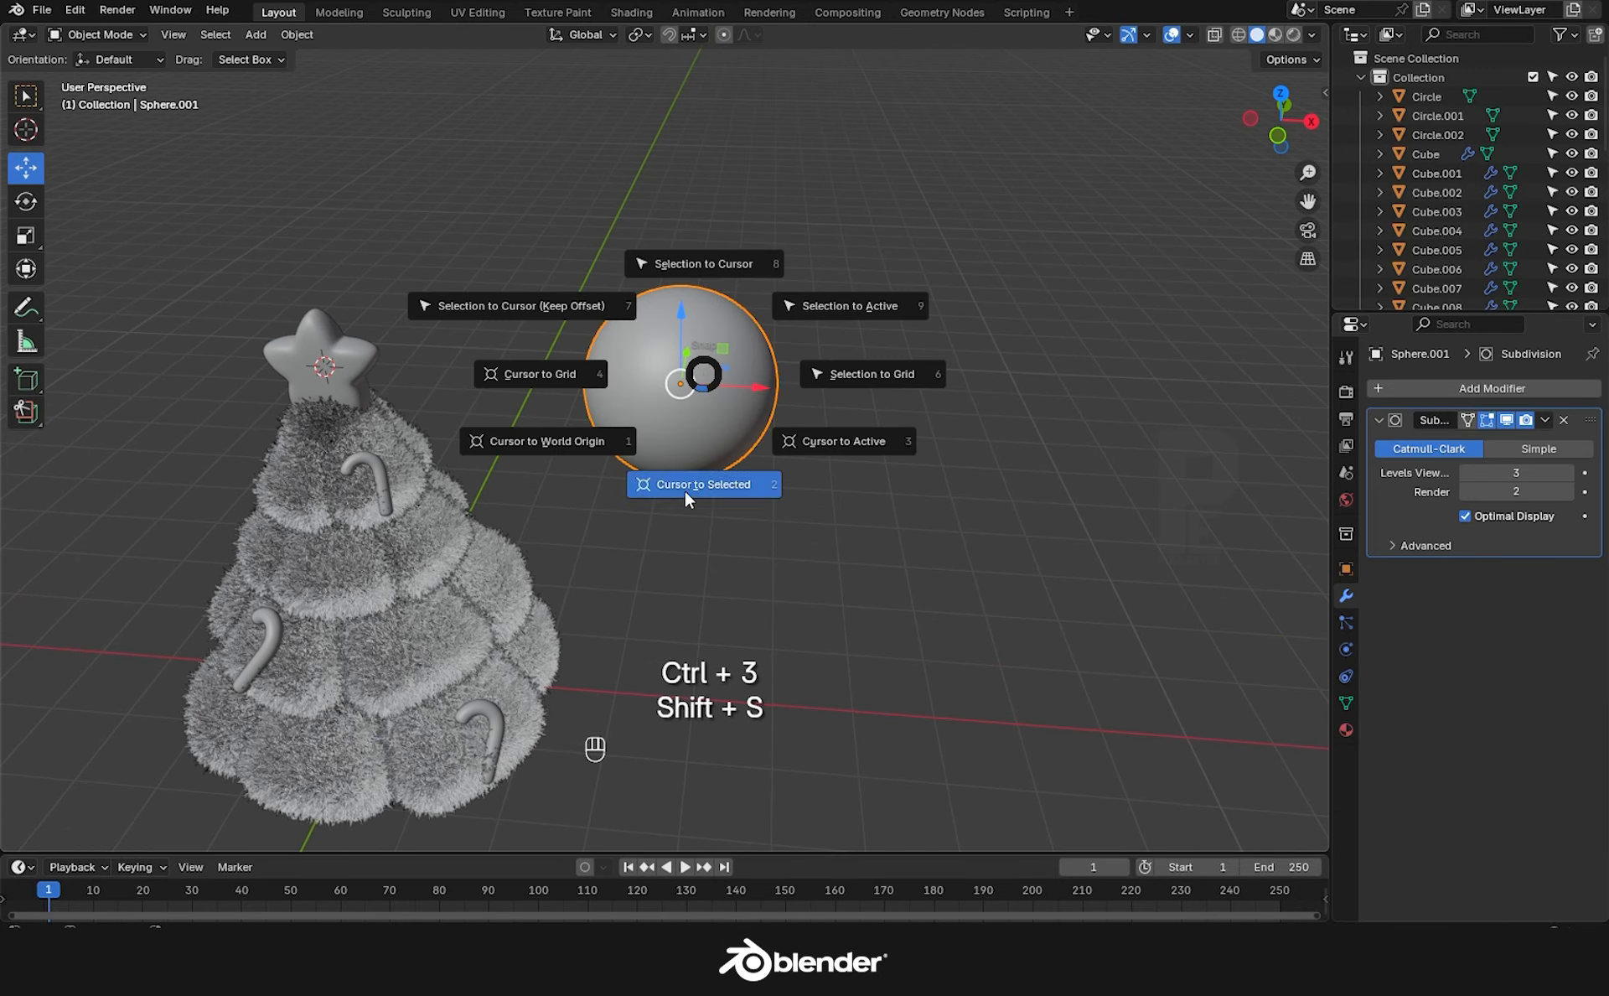
{"action": "left_click", "coordinate": [685, 486]}
{"action": "key", "text": "shift+a"}
{"action": "left_click", "coordinate": [790, 580]}
{"action": "key", "text": "s"}
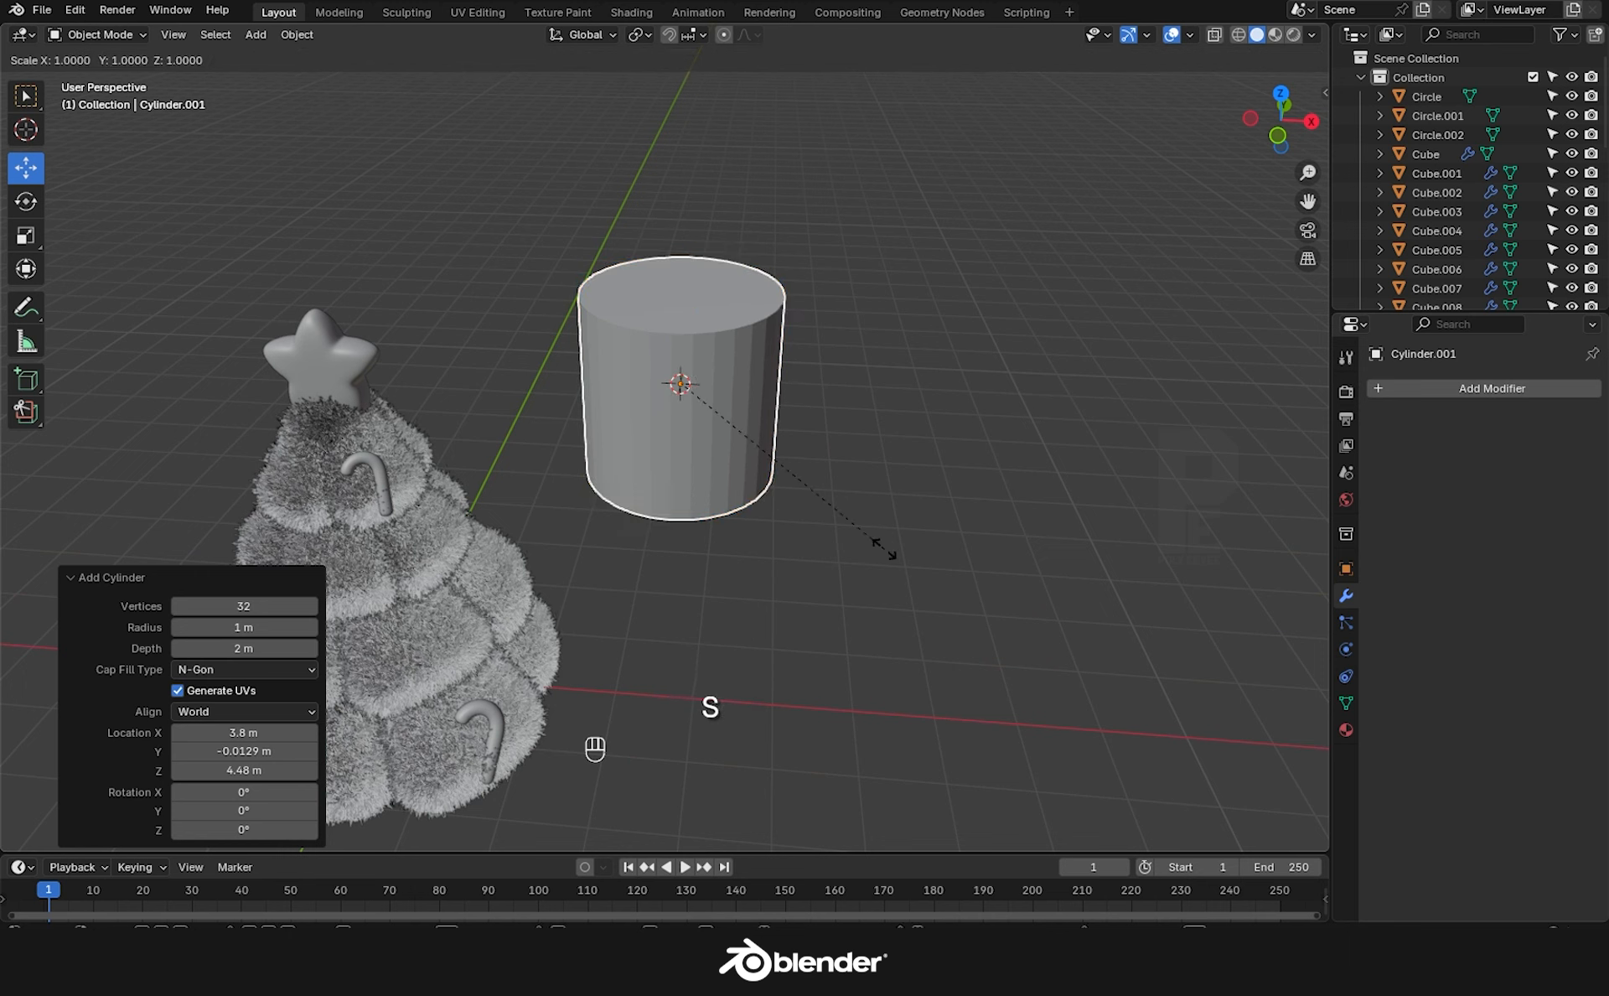
{"action": "key", "text": "z"}
{"action": "left_click", "coordinate": [739, 468]}
{"action": "key", "text": "s"}
{"action": "left_click", "coordinate": [777, 470]}
{"action": "left_click_drag", "start_coordinate": [674, 314], "coordinate": [672, 249]}
{"action": "scroll", "coordinate": [712, 294], "scroll_direction": "up", "scroll_amount": 3}
{"action": "key", "text": "ctrl+a"}
{"action": "left_click", "coordinate": [686, 331]}
Bevel the cap's top and bottom rim loops and smooth it with subdivision.
{"action": "key", "text": "Tab"}
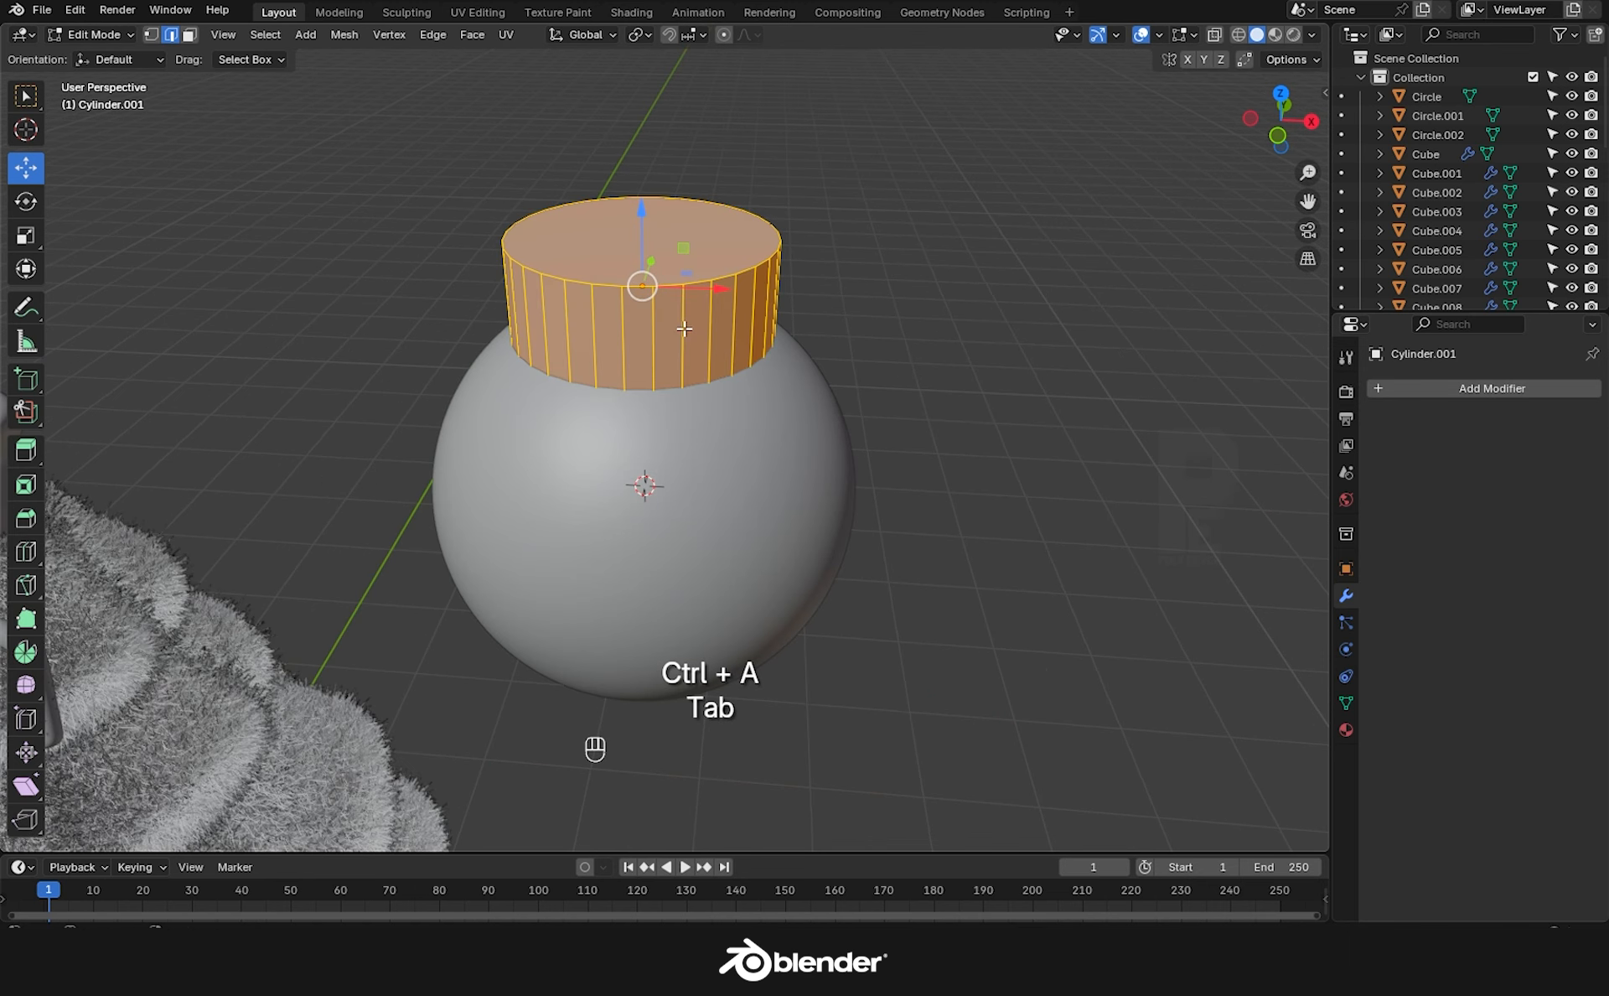
{"action": "key", "text": "2"}
{"action": "left_click", "coordinate": [1215, 34]}
{"action": "left_click", "coordinate": [702, 288], "text": "alt"}
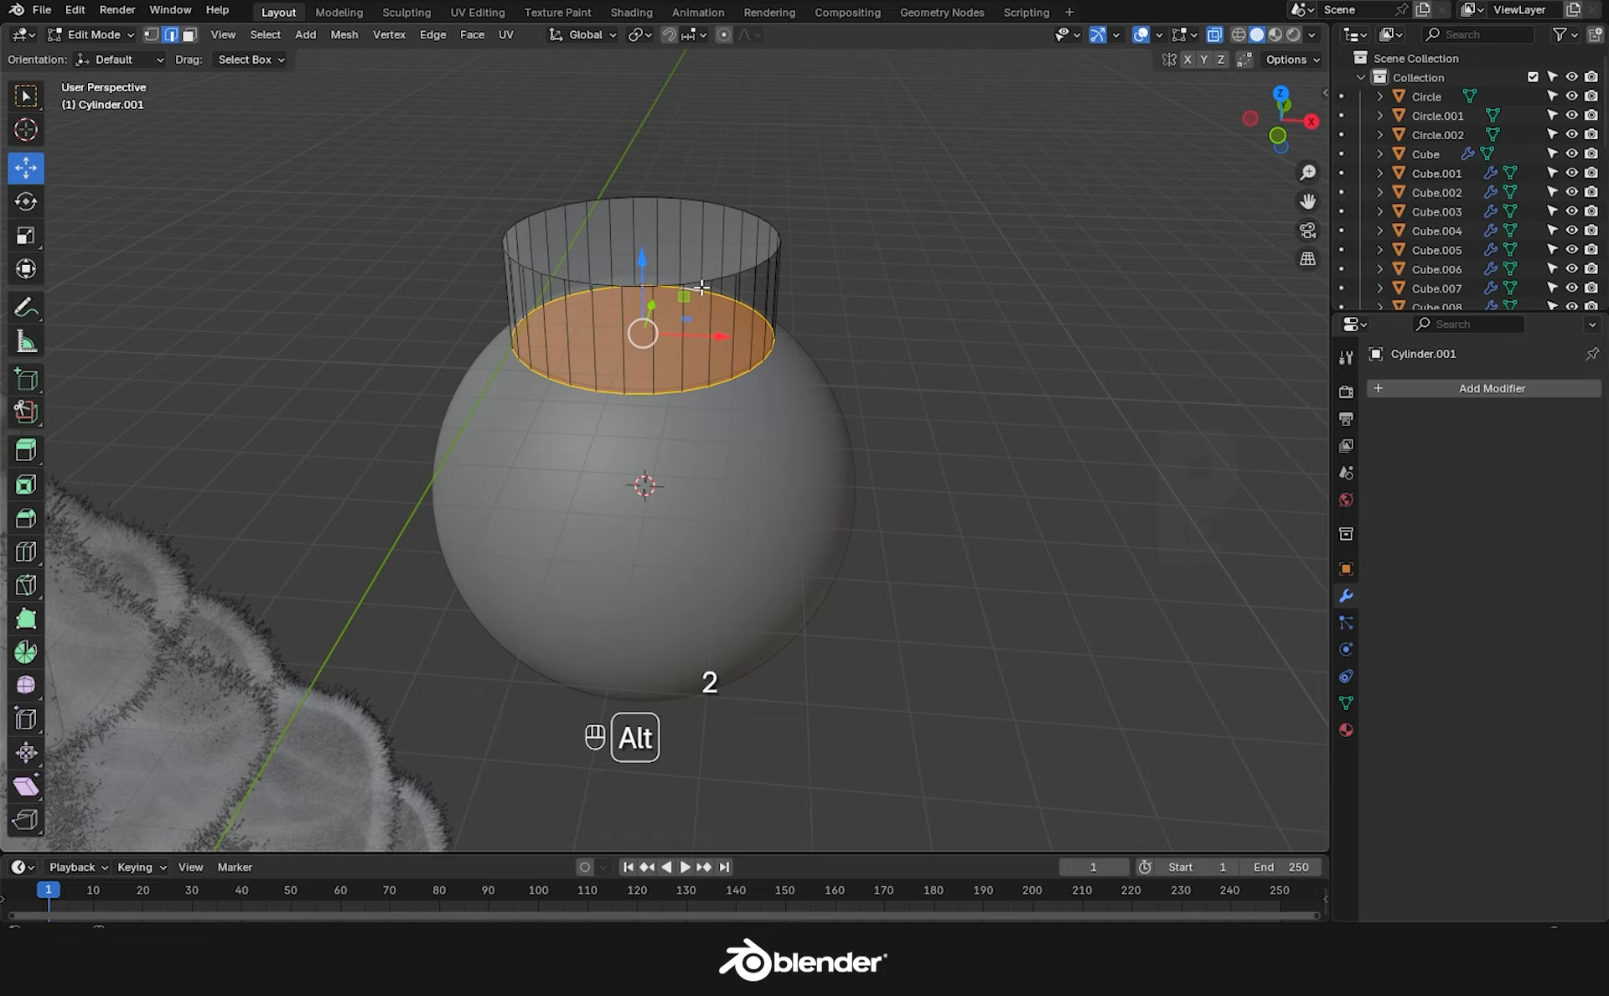
{"action": "left_click", "coordinate": [785, 176]}
{"action": "left_click", "coordinate": [712, 198], "text": "alt"}
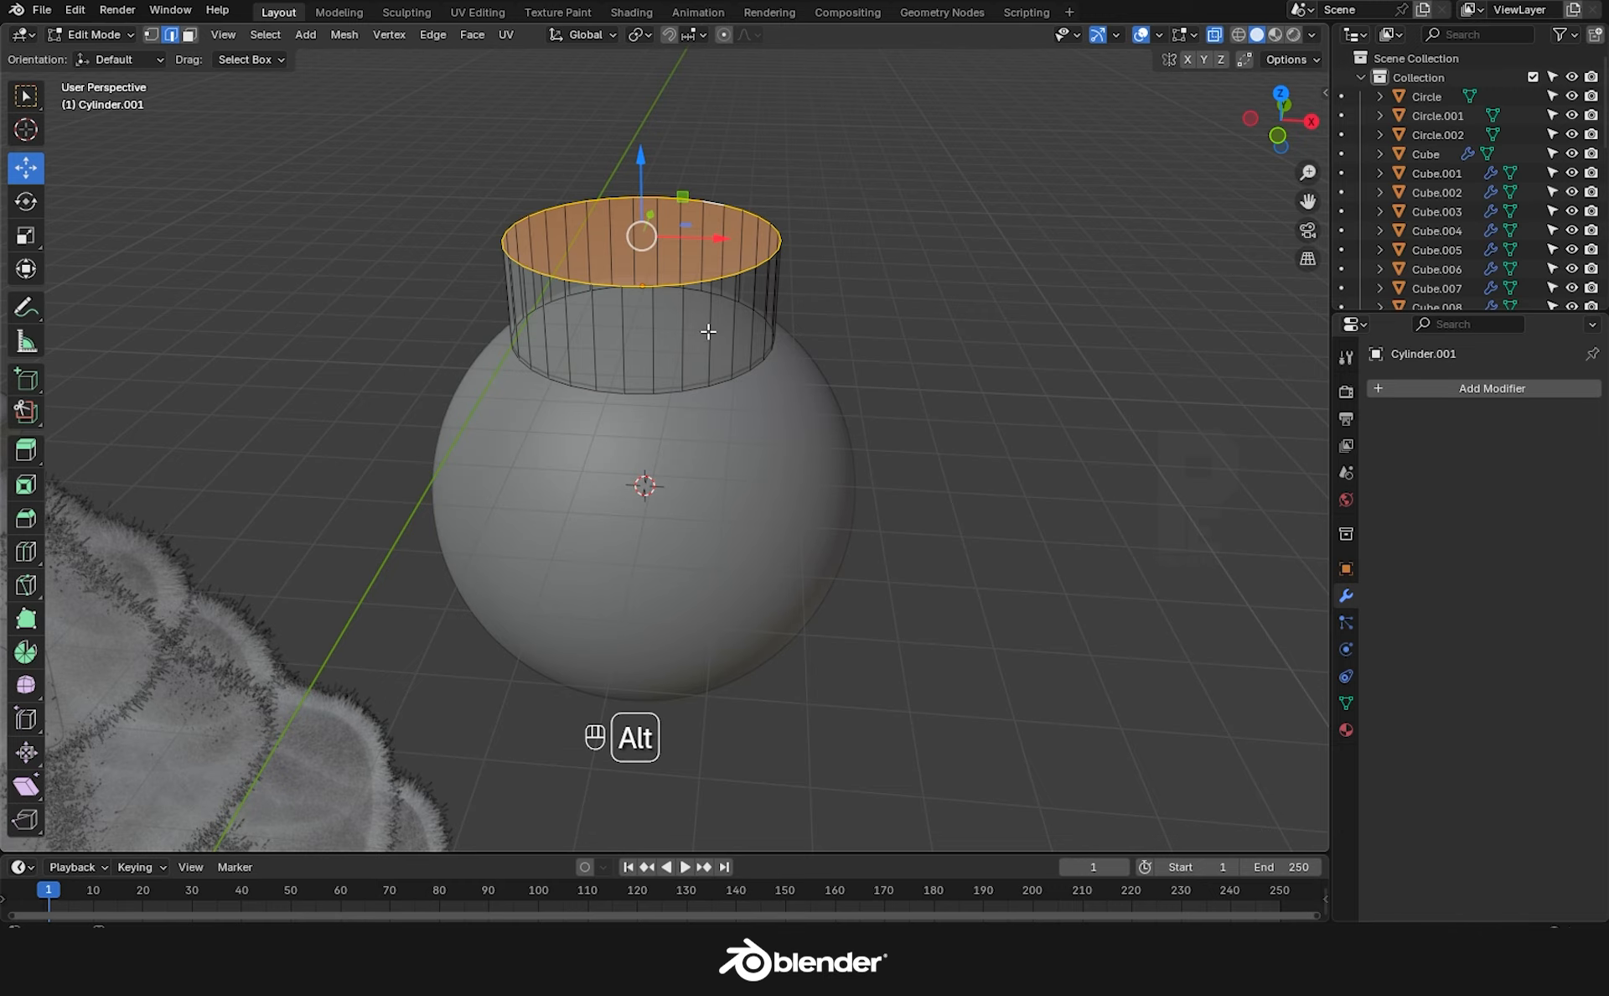
{"action": "left_click", "coordinate": [711, 385], "text": "alt+shift"}
{"action": "key", "text": "ctrl+b"}
{"action": "left_click", "coordinate": [826, 431]}
{"action": "key", "text": "Tab"}
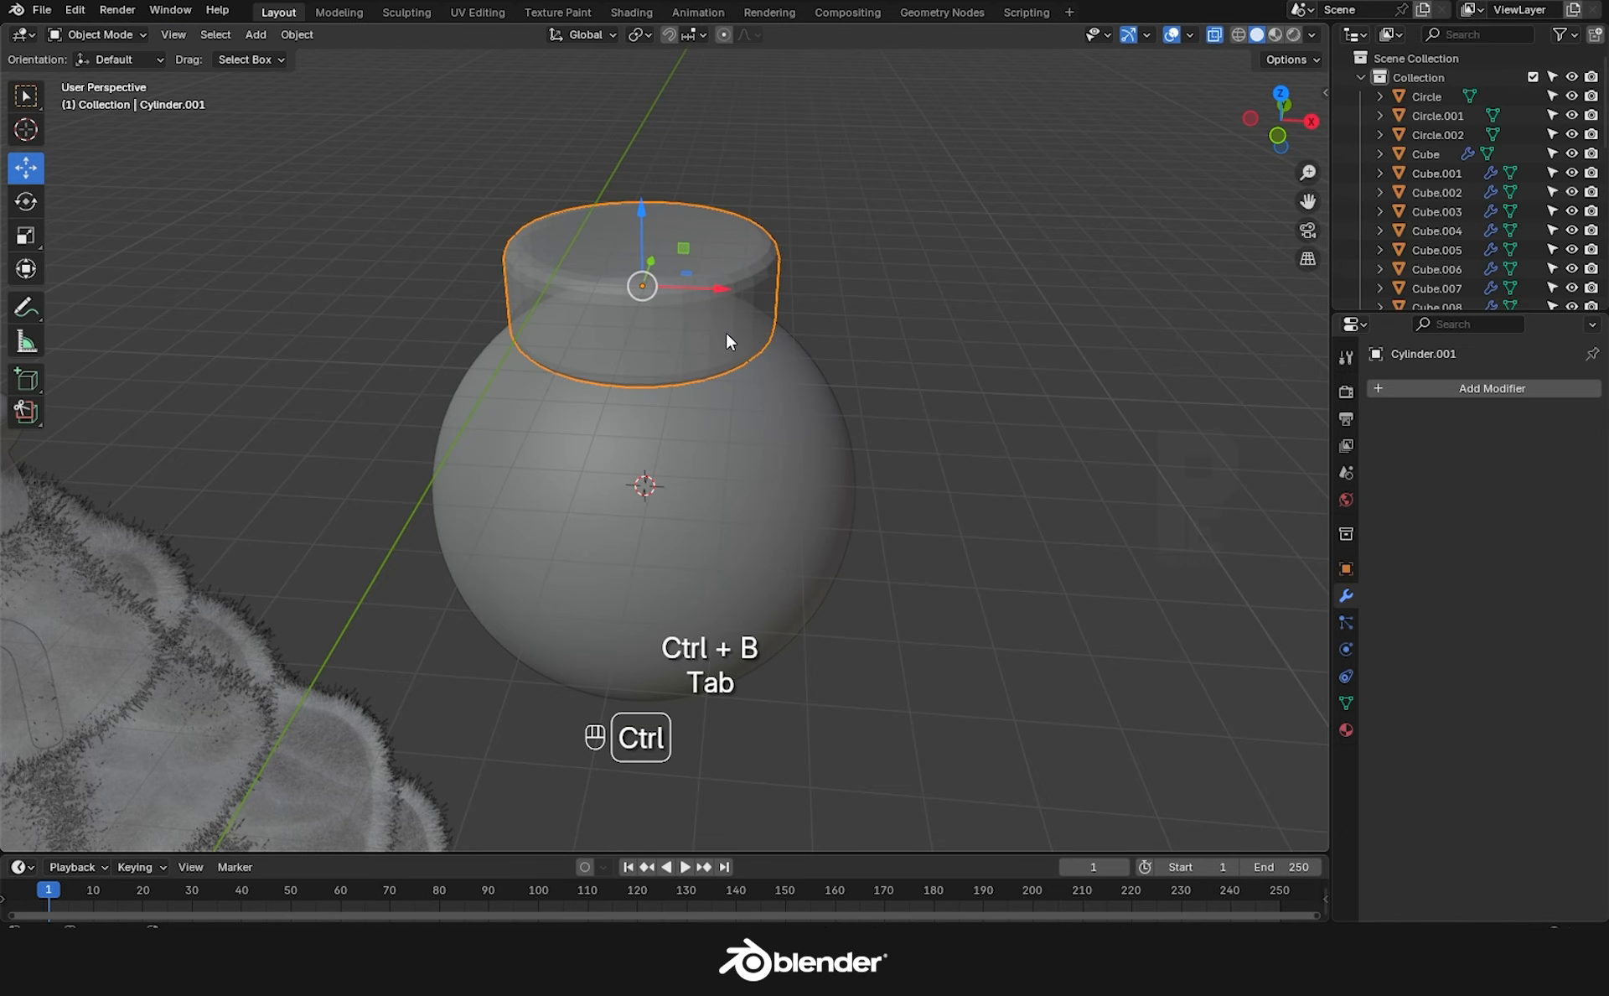
{"action": "key", "text": "ctrl+3"}
Lower the cap onto the sphere, adjust its height and nudge it into place.
{"action": "left_click_drag", "start_coordinate": [642, 211], "coordinate": [642, 222]}
{"action": "left_click", "coordinate": [977, 326]}
{"action": "scroll", "coordinate": [912, 503], "scroll_direction": "down", "scroll_amount": 5}
{"action": "key", "text": "s"}
{"action": "key", "text": "z"}
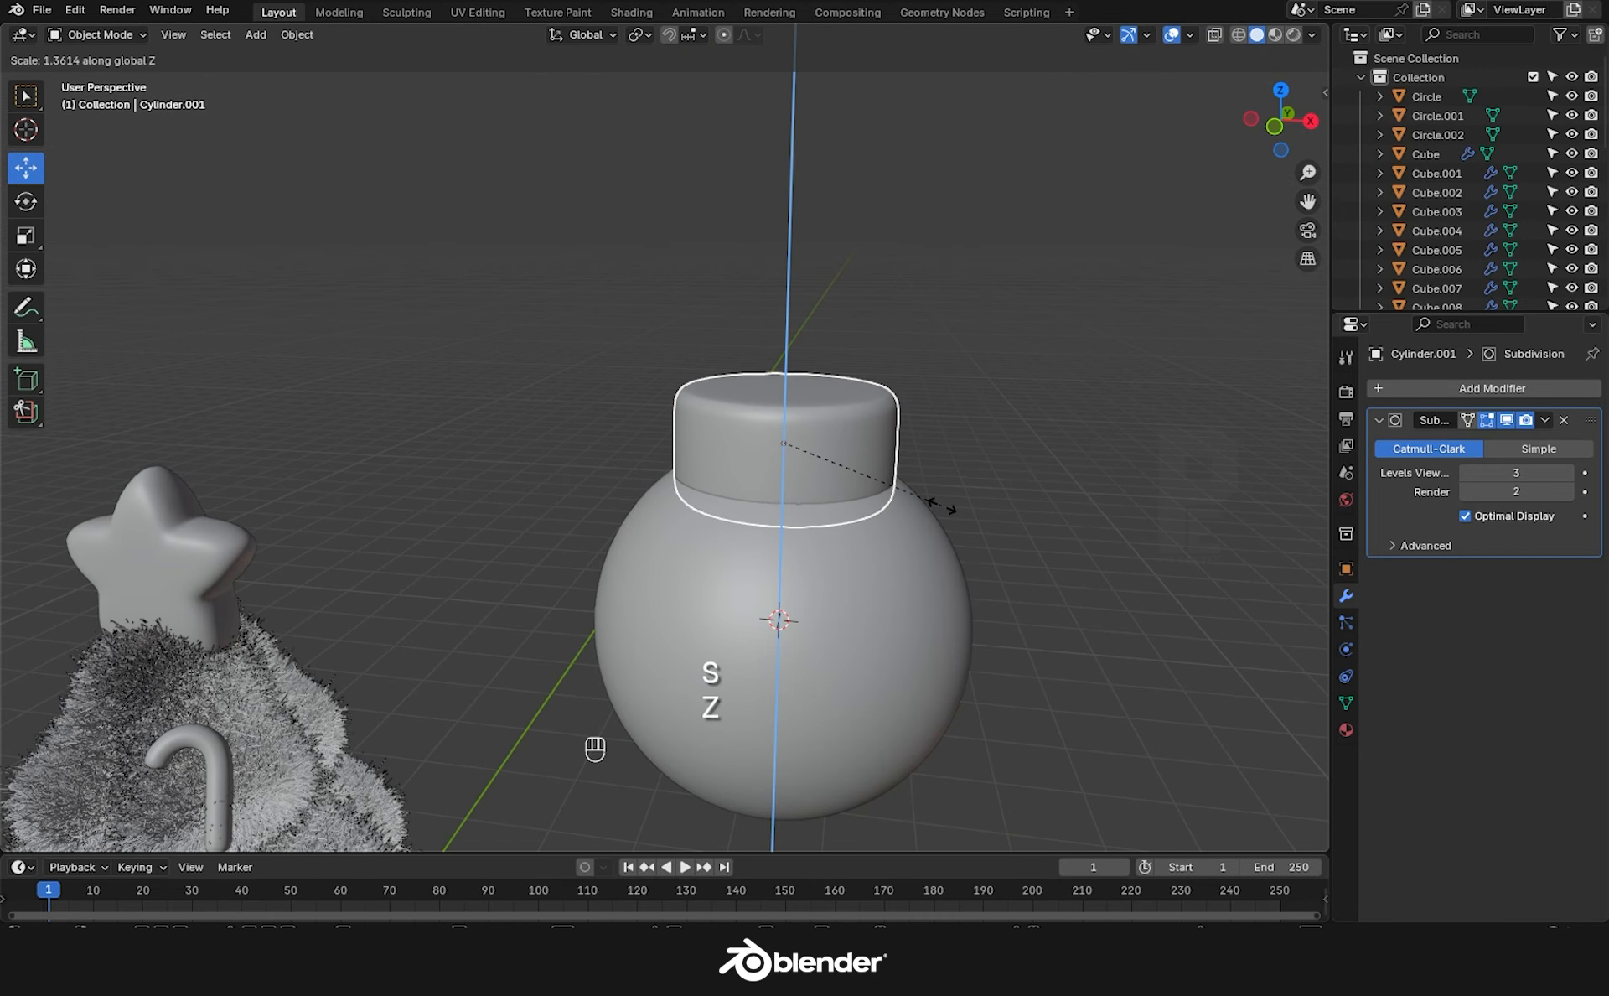
{"action": "left_click", "coordinate": [947, 508]}
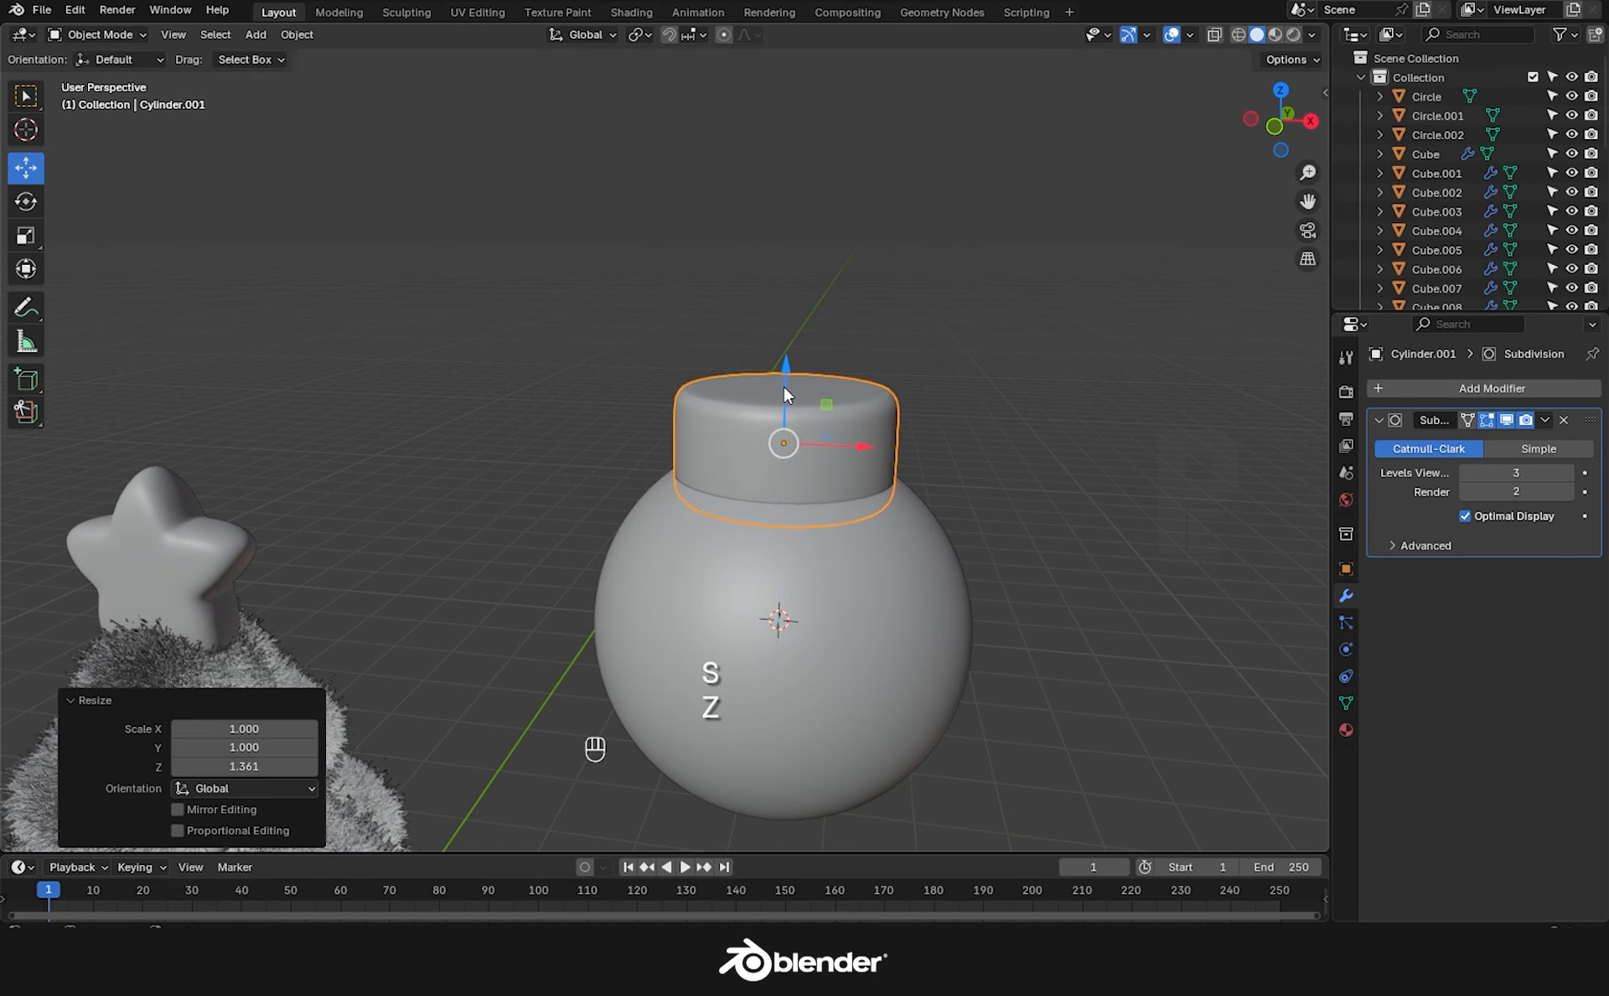
{"action": "left_click_drag", "start_coordinate": [784, 386], "coordinate": [785, 378]}
{"action": "left_click", "coordinate": [964, 360]}
{"action": "middle_click_drag", "start_coordinate": [846, 369], "coordinate": [825, 416]}
{"action": "scroll", "coordinate": [824, 419], "scroll_direction": "up", "scroll_amount": 1}
{"action": "left_click", "coordinate": [816, 412]}
Add a subdivided torus scaled to 0.538 and rotated 90° on X as the hook.
{"action": "key", "text": "shift+a"}
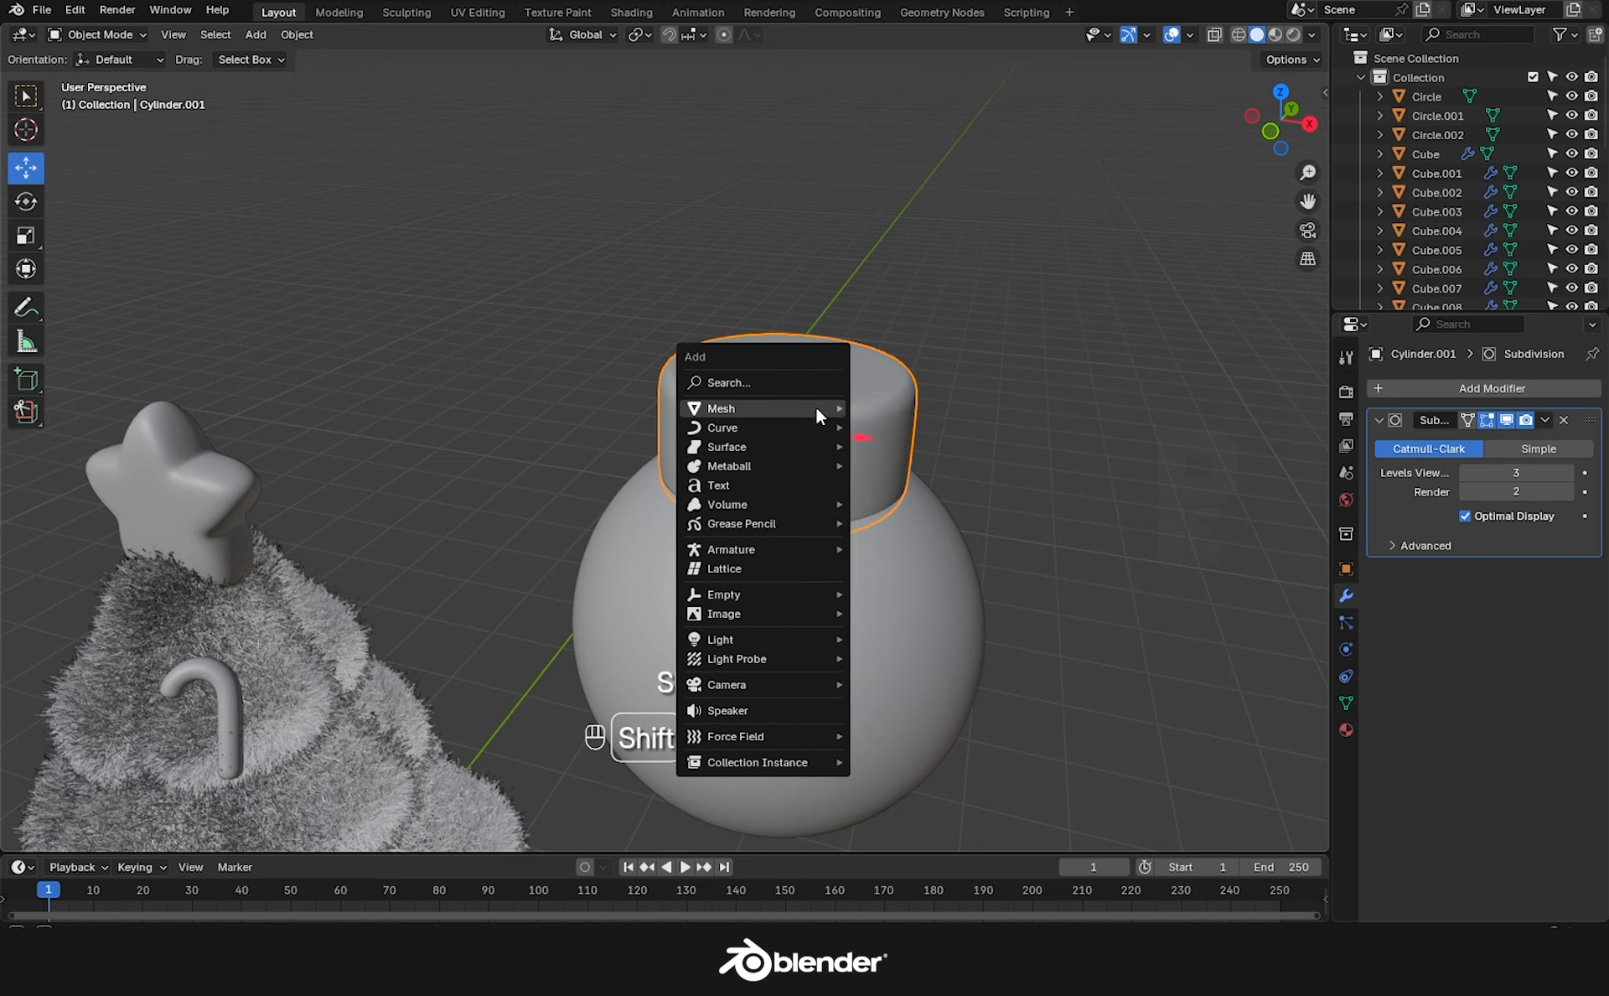
{"action": "mouse_move", "coordinate": [747, 412]}
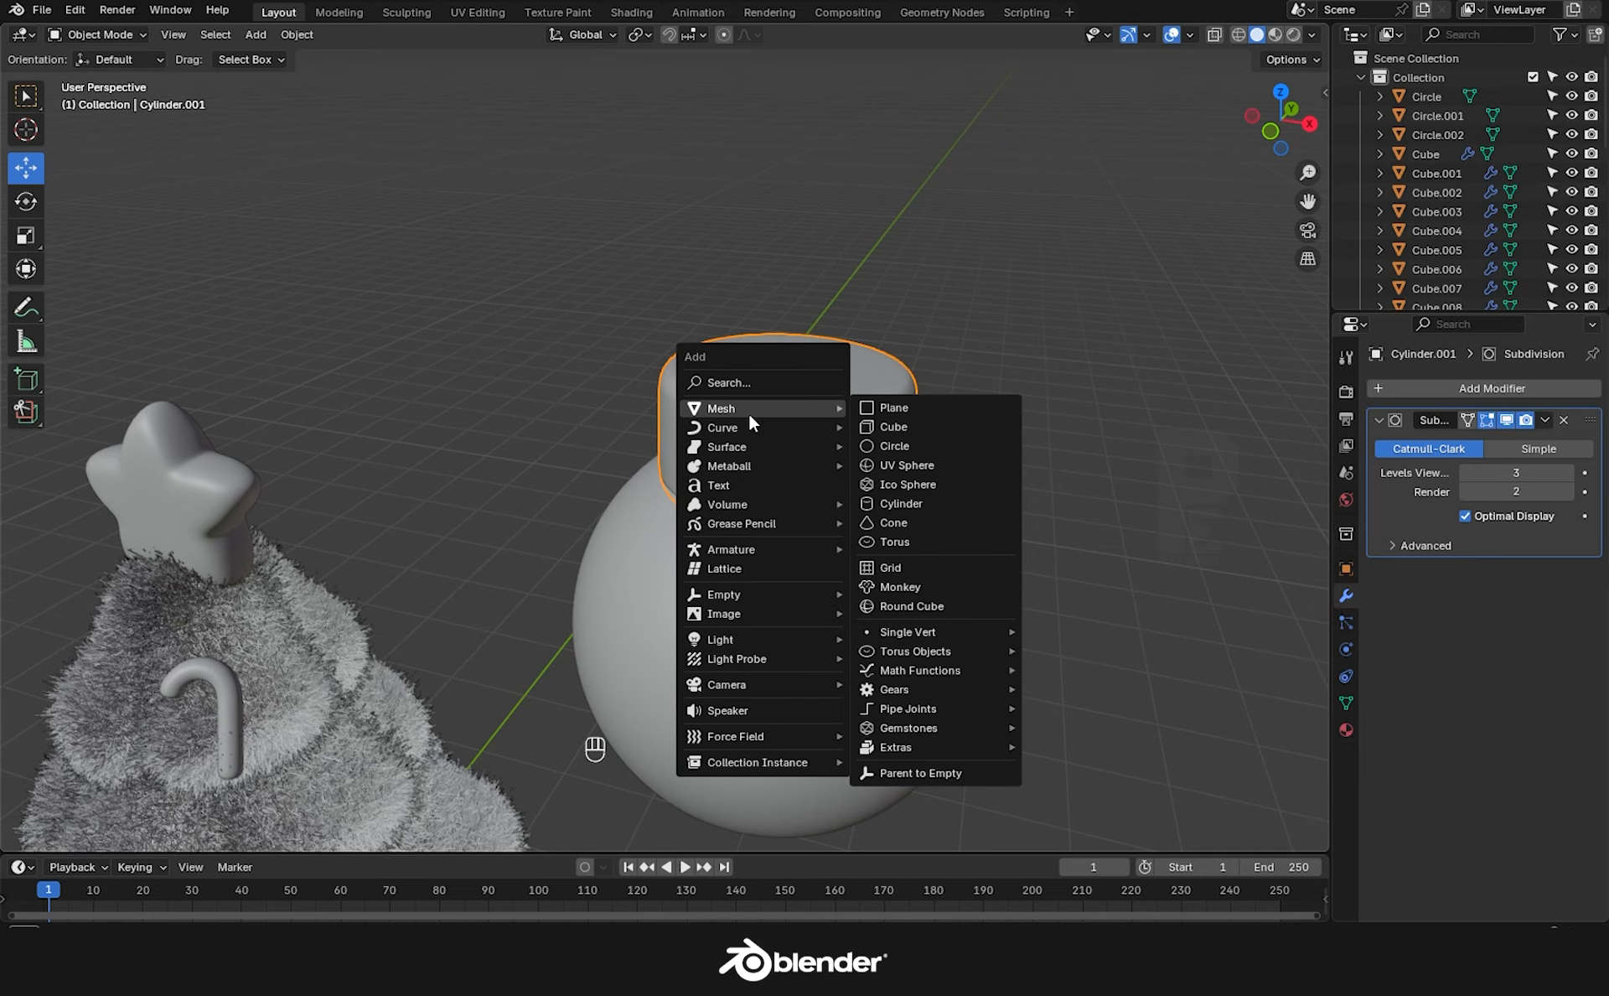
{"action": "left_click", "coordinate": [909, 537]}
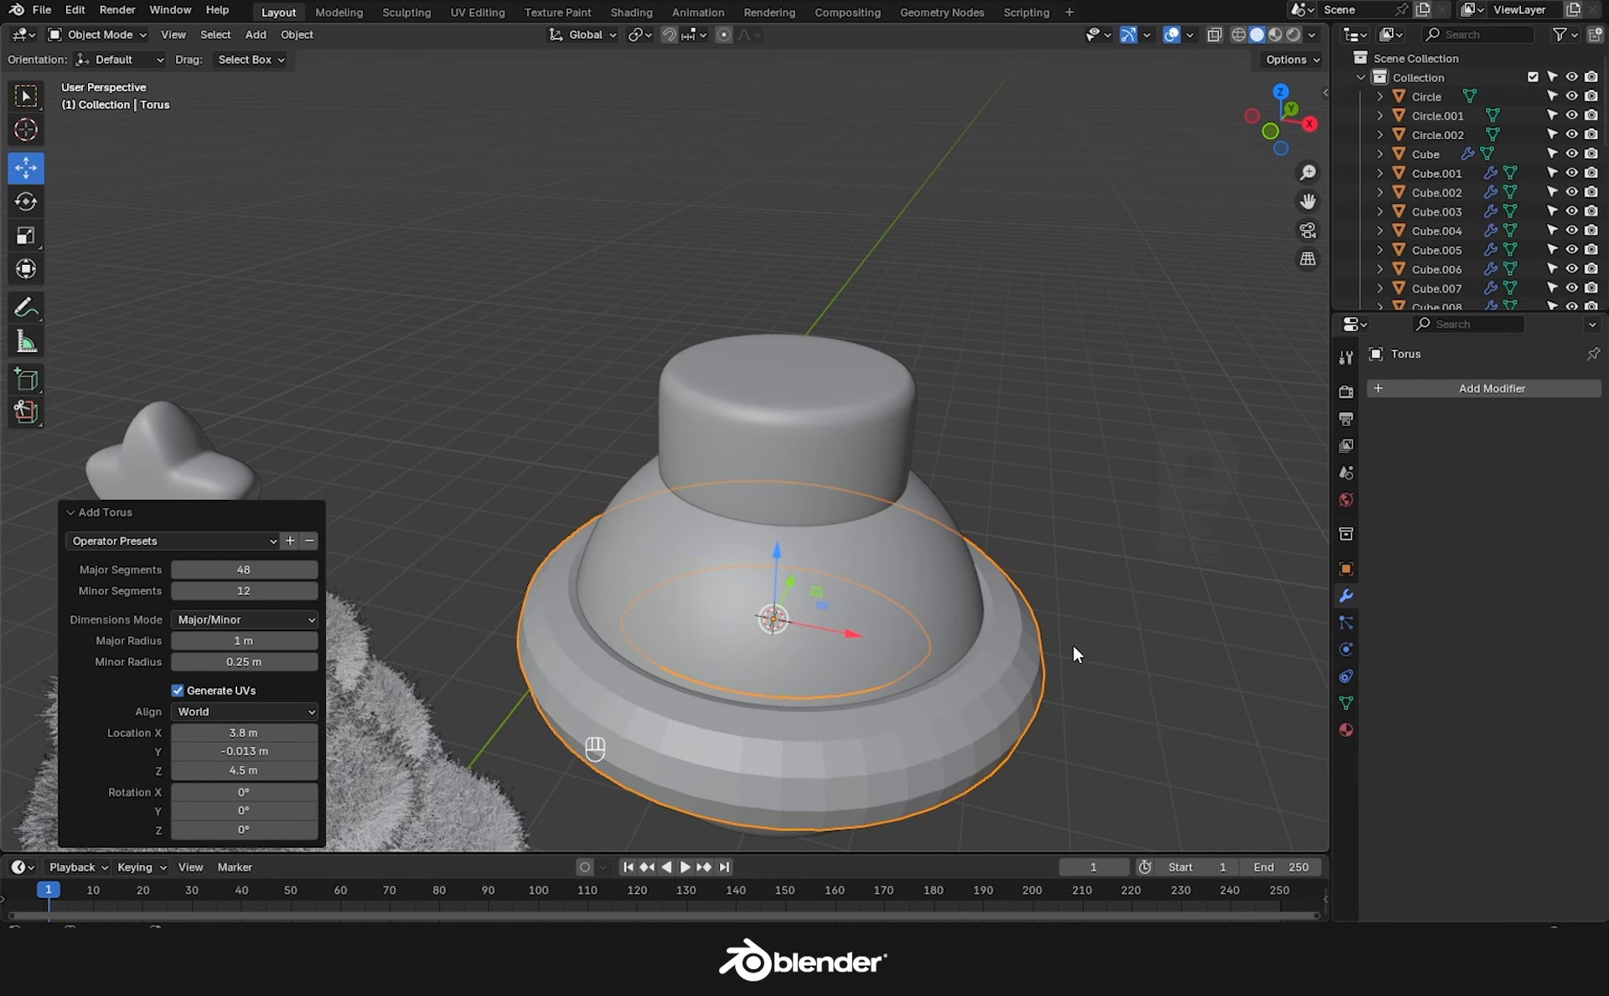
{"action": "left_click", "coordinate": [1132, 637]}
{"action": "left_click", "coordinate": [1024, 686]}
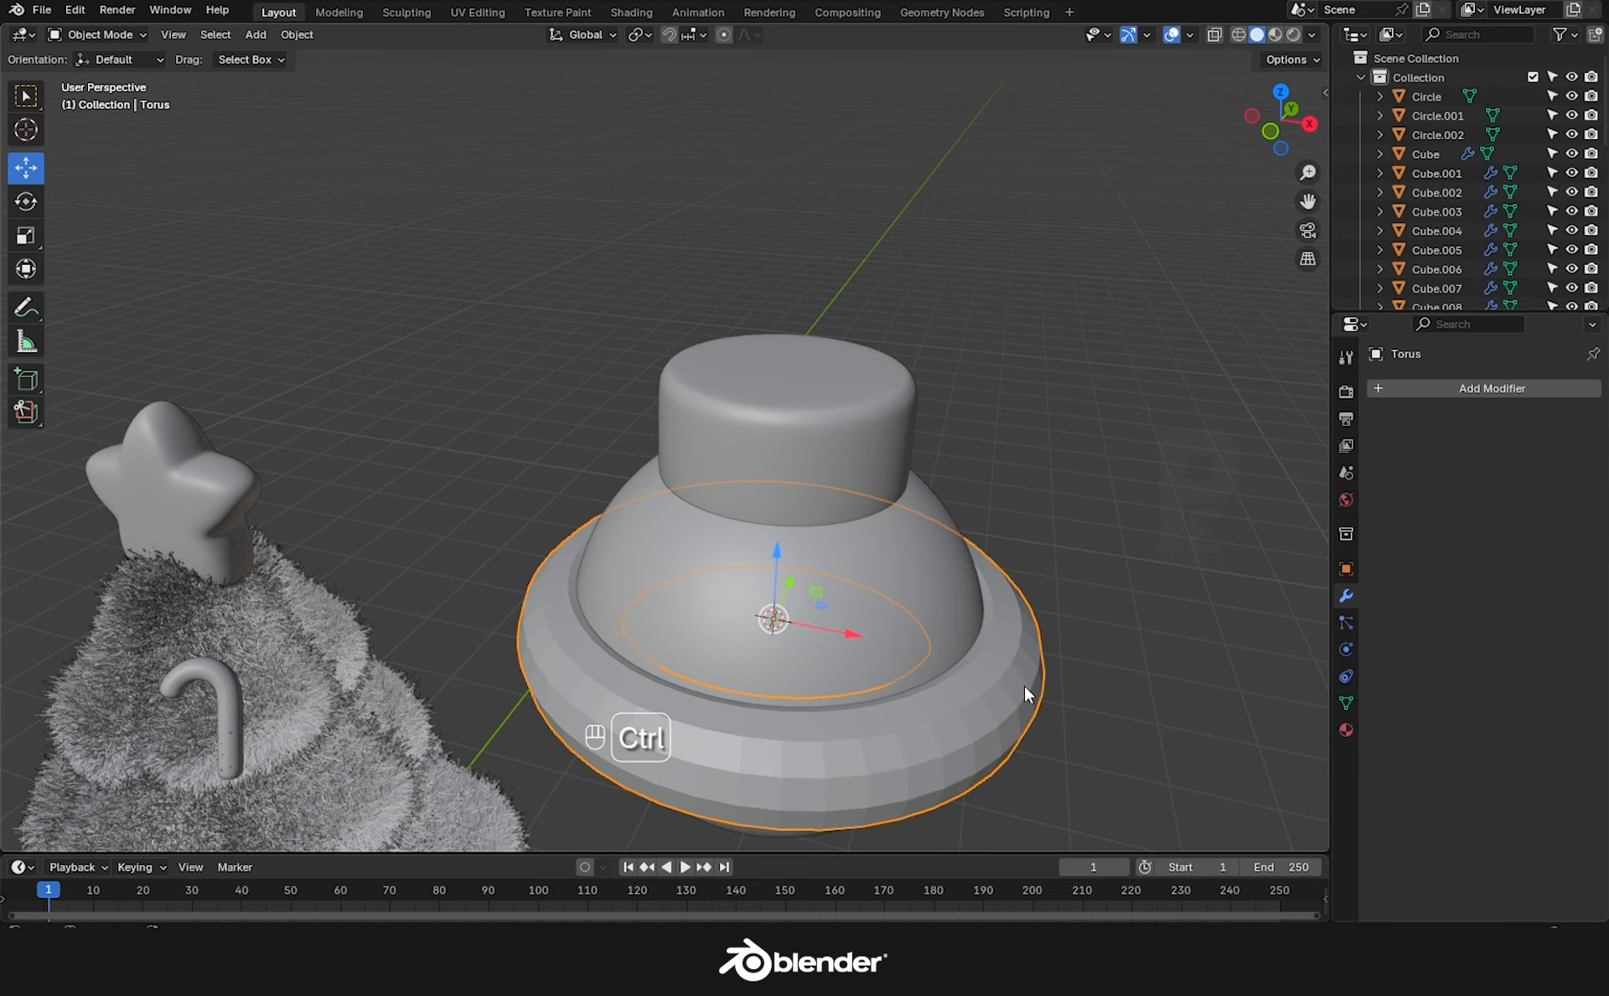
{"action": "key", "text": "ctrl+3"}
{"action": "key", "text": "s"}
{"action": "left_click", "coordinate": [948, 652]}
{"action": "key", "text": "r"}
{"action": "key", "text": "x"}
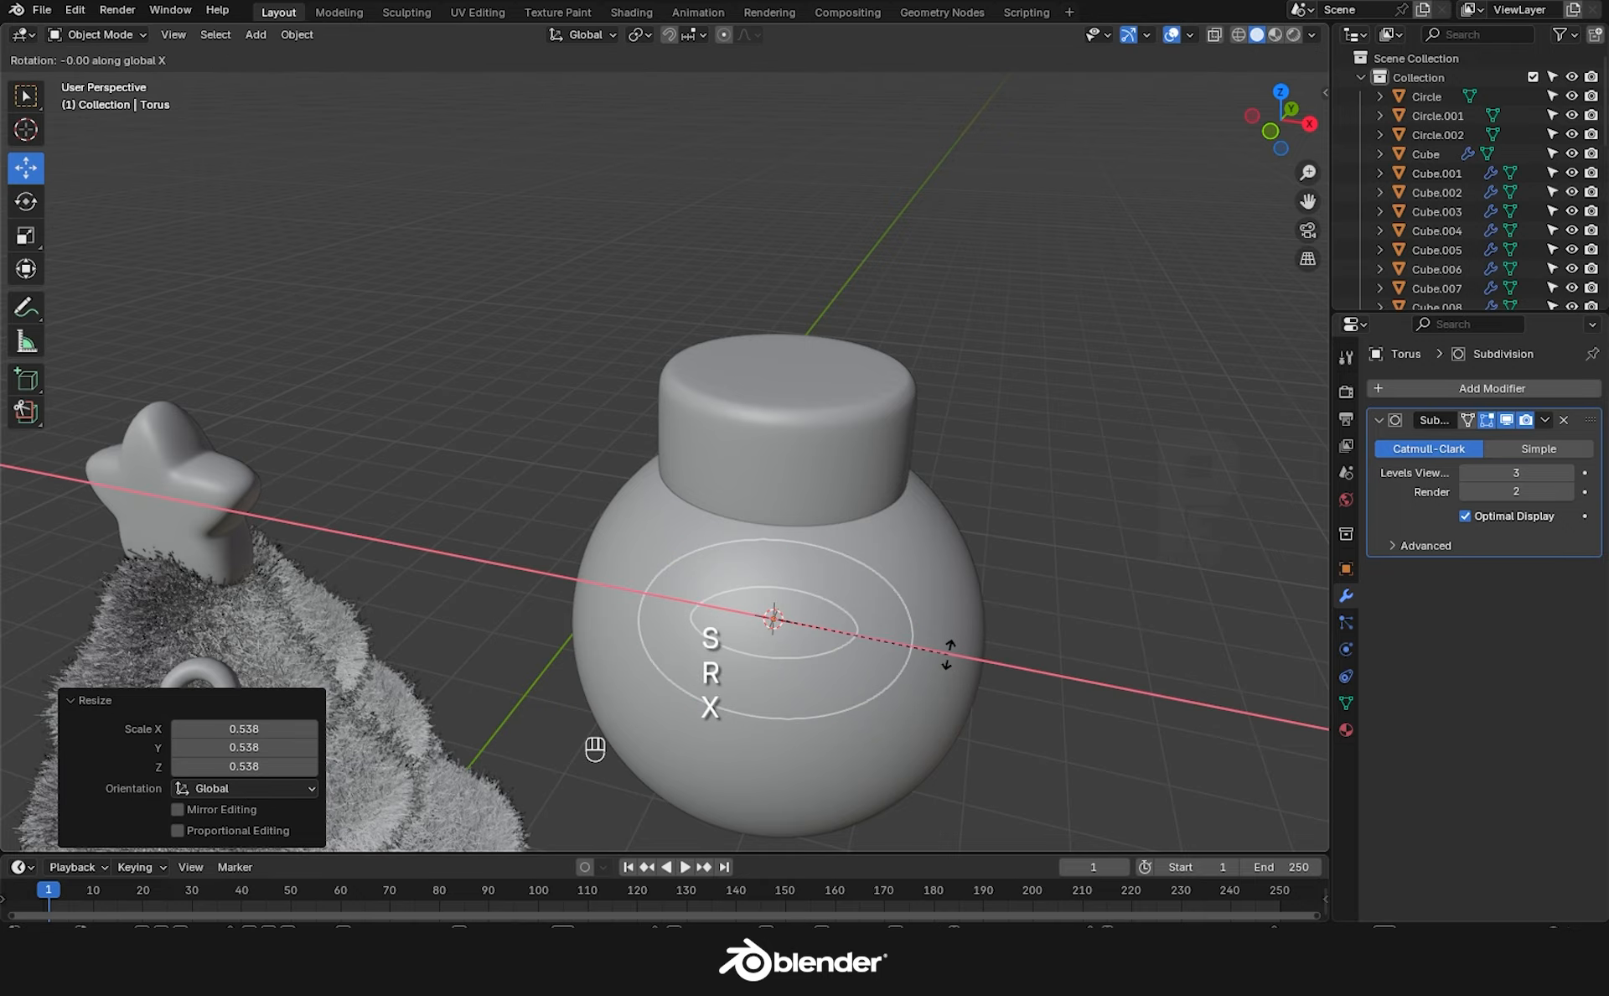
{"action": "key", "text": "KP_9"}
{"action": "key", "text": "KP_0"}
{"action": "key", "text": "KP_Enter"}
Raise the torus above the cap, shrink it and seat it on the cap as a hanging loop.
{"action": "left_click", "coordinate": [838, 632]}
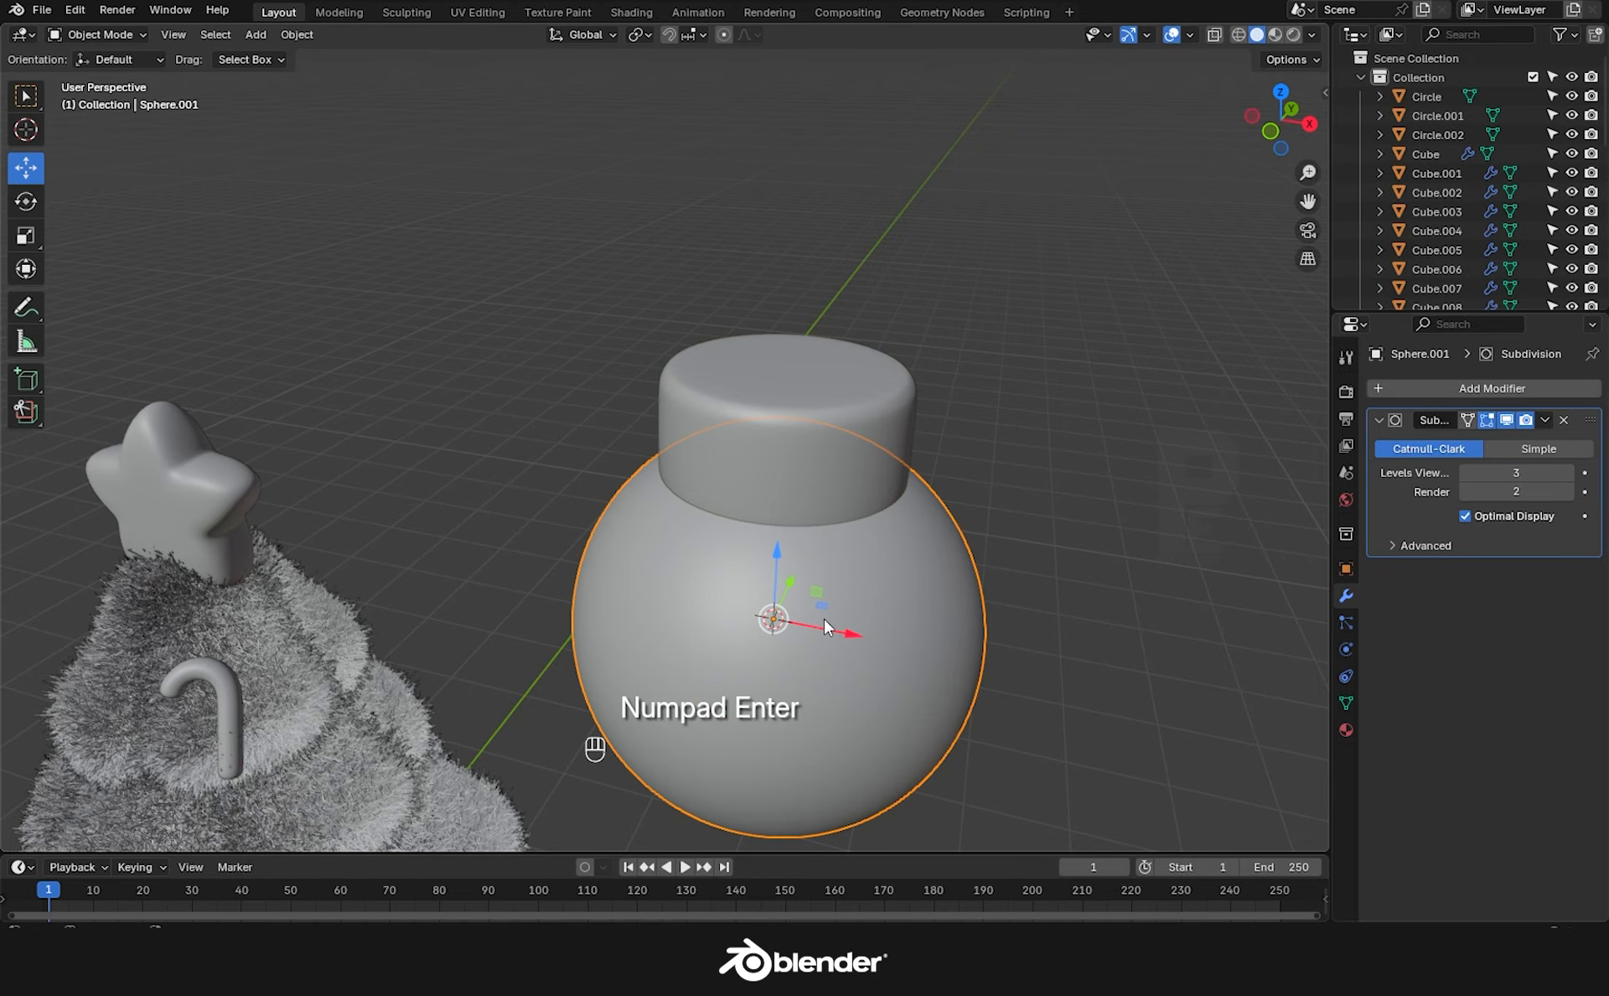
{"action": "left_click", "coordinate": [1215, 35]}
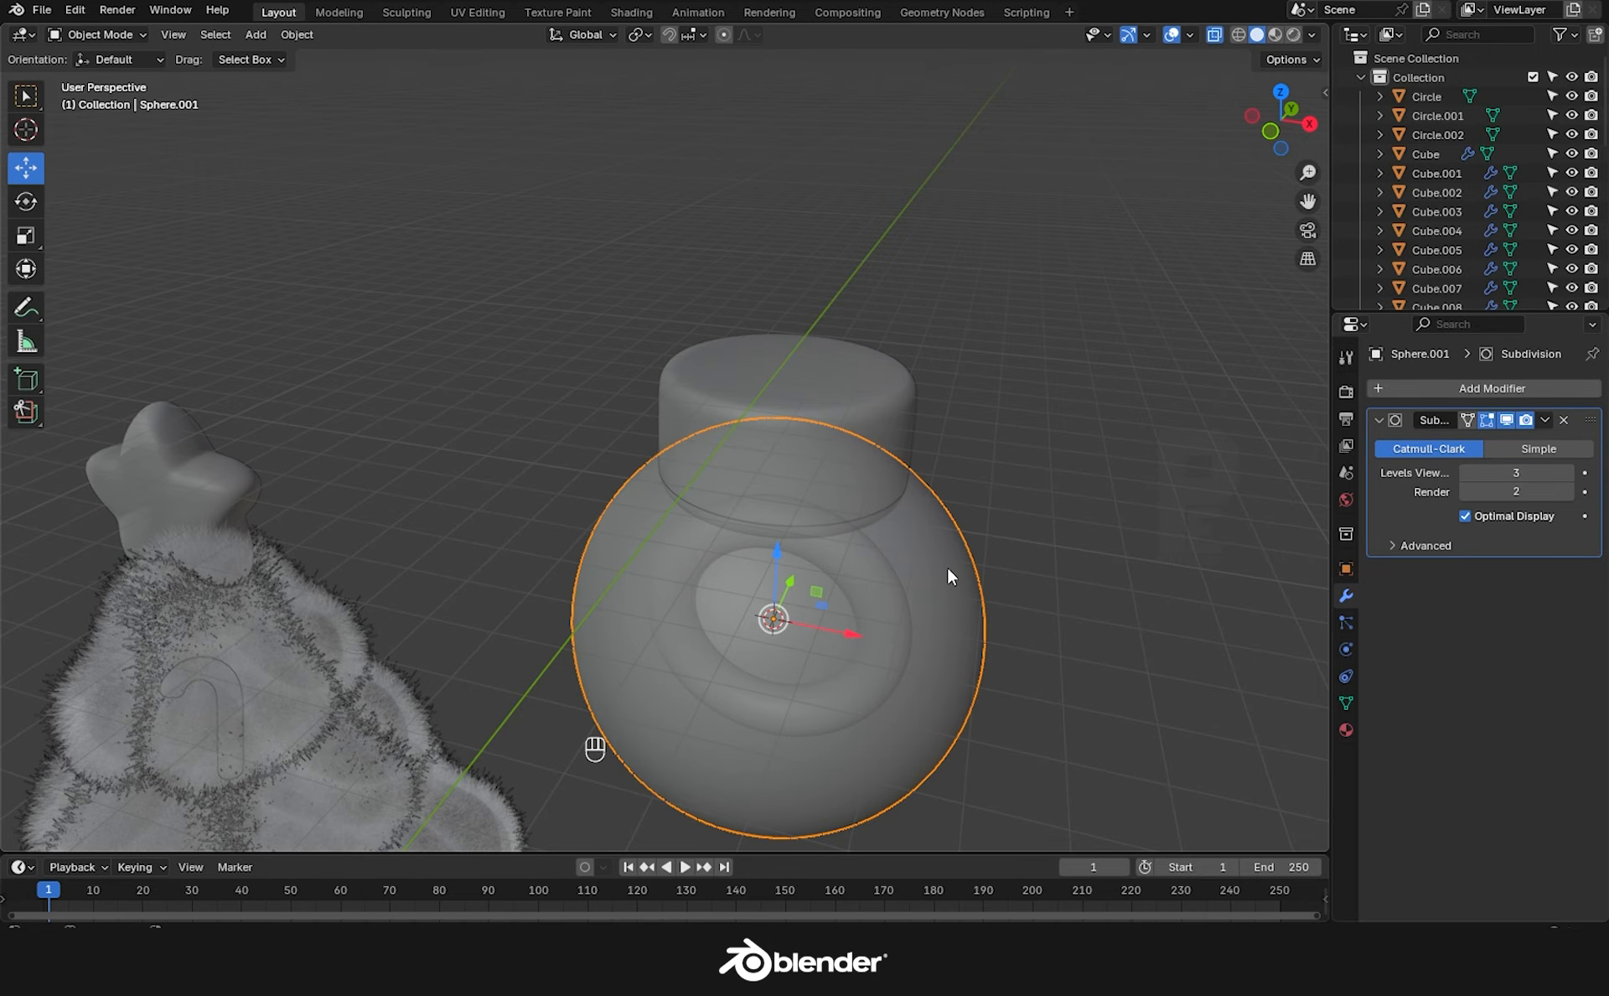
{"action": "left_click", "coordinate": [841, 556]}
{"action": "left_click_drag", "start_coordinate": [778, 552], "coordinate": [787, 314]}
{"action": "left_click", "coordinate": [1215, 34]}
{"action": "key", "text": "s"}
{"action": "left_click", "coordinate": [1009, 525]}
{"action": "left_click", "coordinate": [1046, 327]}
{"action": "scroll", "coordinate": [1079, 541], "scroll_direction": "down", "scroll_amount": 2}
{"action": "middle_click_drag", "start_coordinate": [1079, 541], "coordinate": [1063, 520]}
Join the hook, cap and sphere into one bauble with Ctrl+J.
{"action": "left_click", "coordinate": [815, 262]}
{"action": "left_click", "coordinate": [826, 326], "text": "shift"}
{"action": "left_click", "coordinate": [851, 494], "text": "shift"}
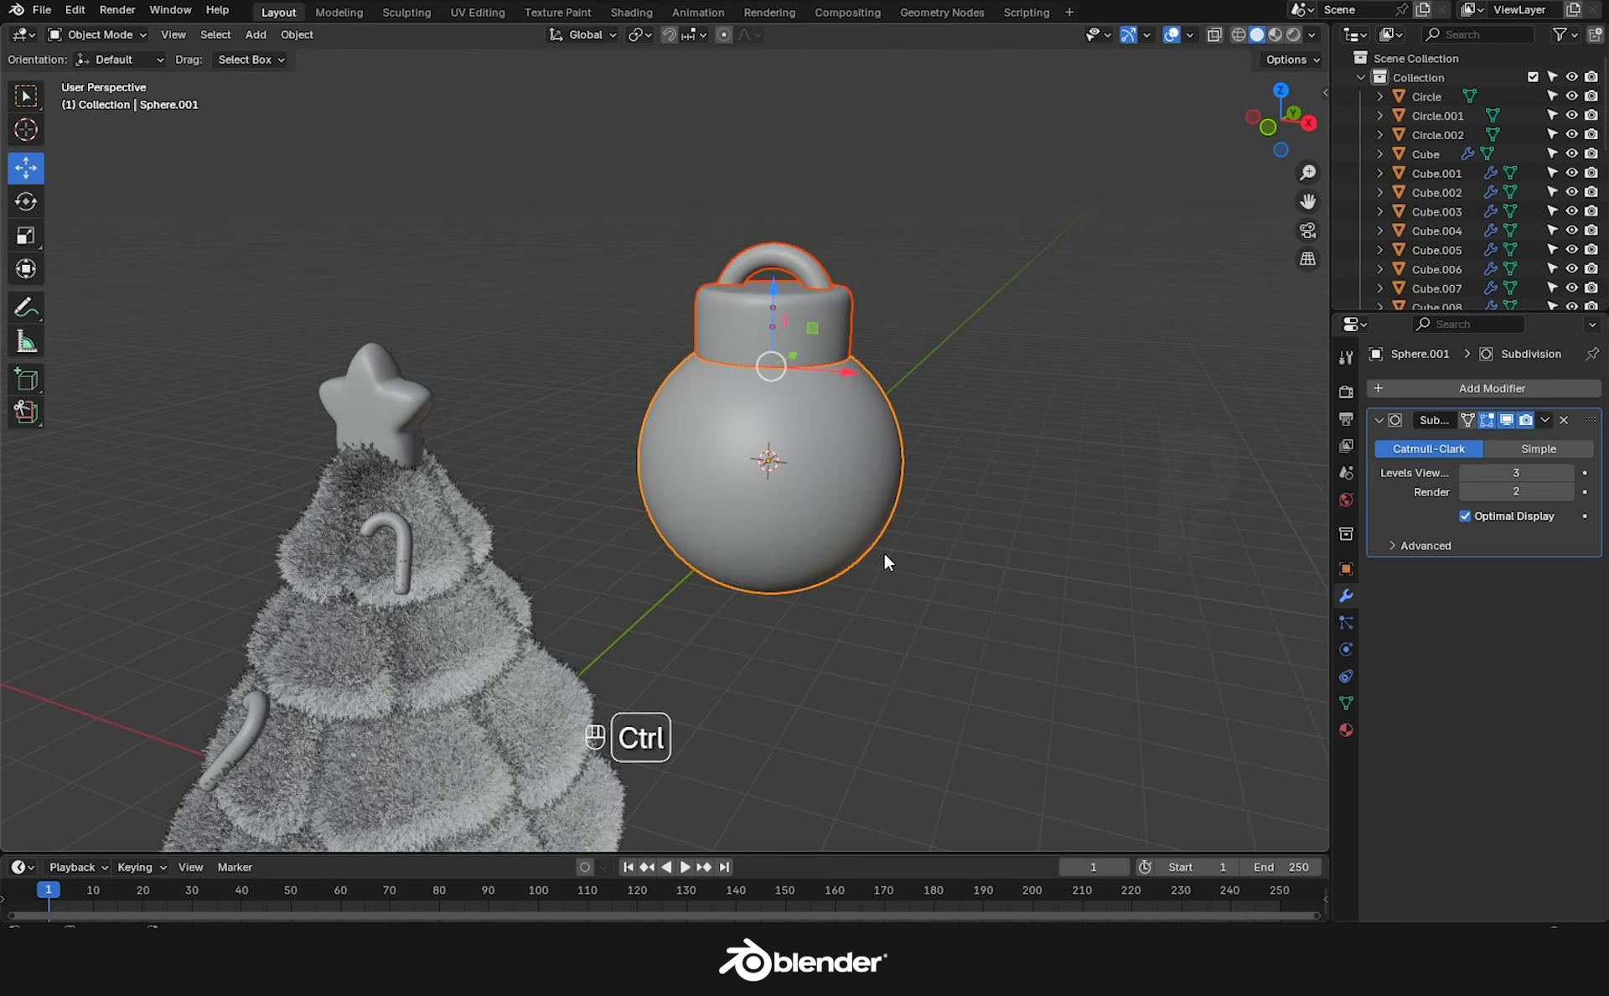
{"action": "key", "text": "ctrl+j"}
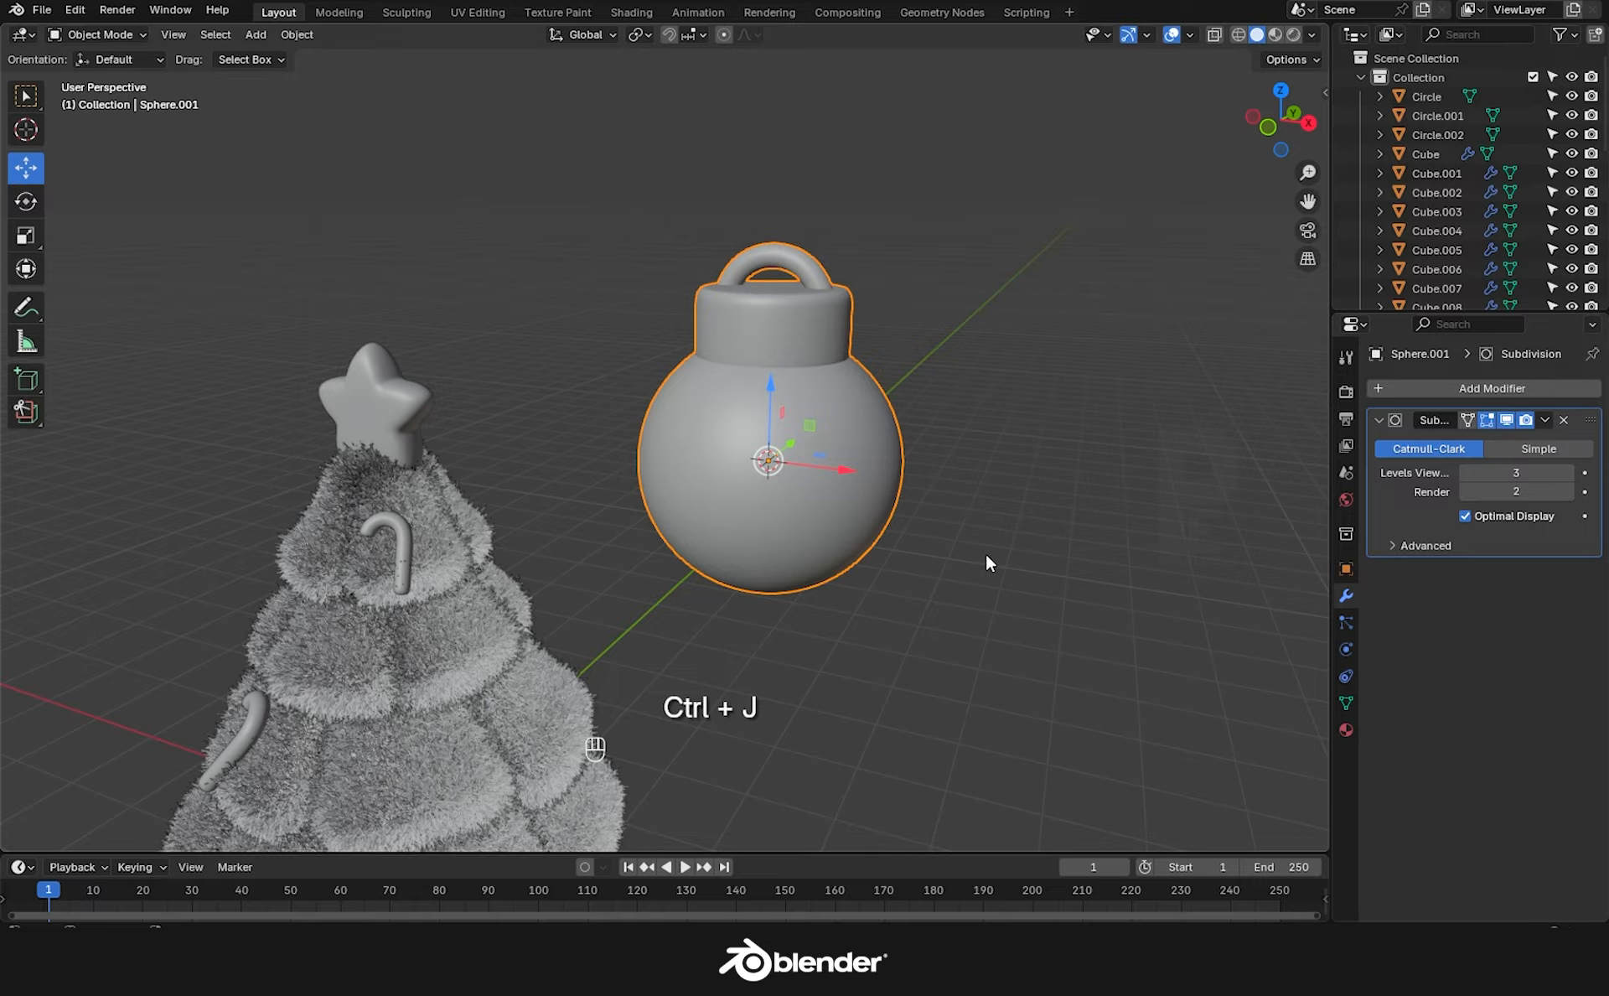
Scale the bauble to 0.260 and place it, tilted, on the tree's left side.
{"action": "key", "text": "s"}
{"action": "left_click", "coordinate": [851, 489]}
{"action": "middle_click_drag", "start_coordinate": [851, 488], "coordinate": [958, 352], "text": "shift"}
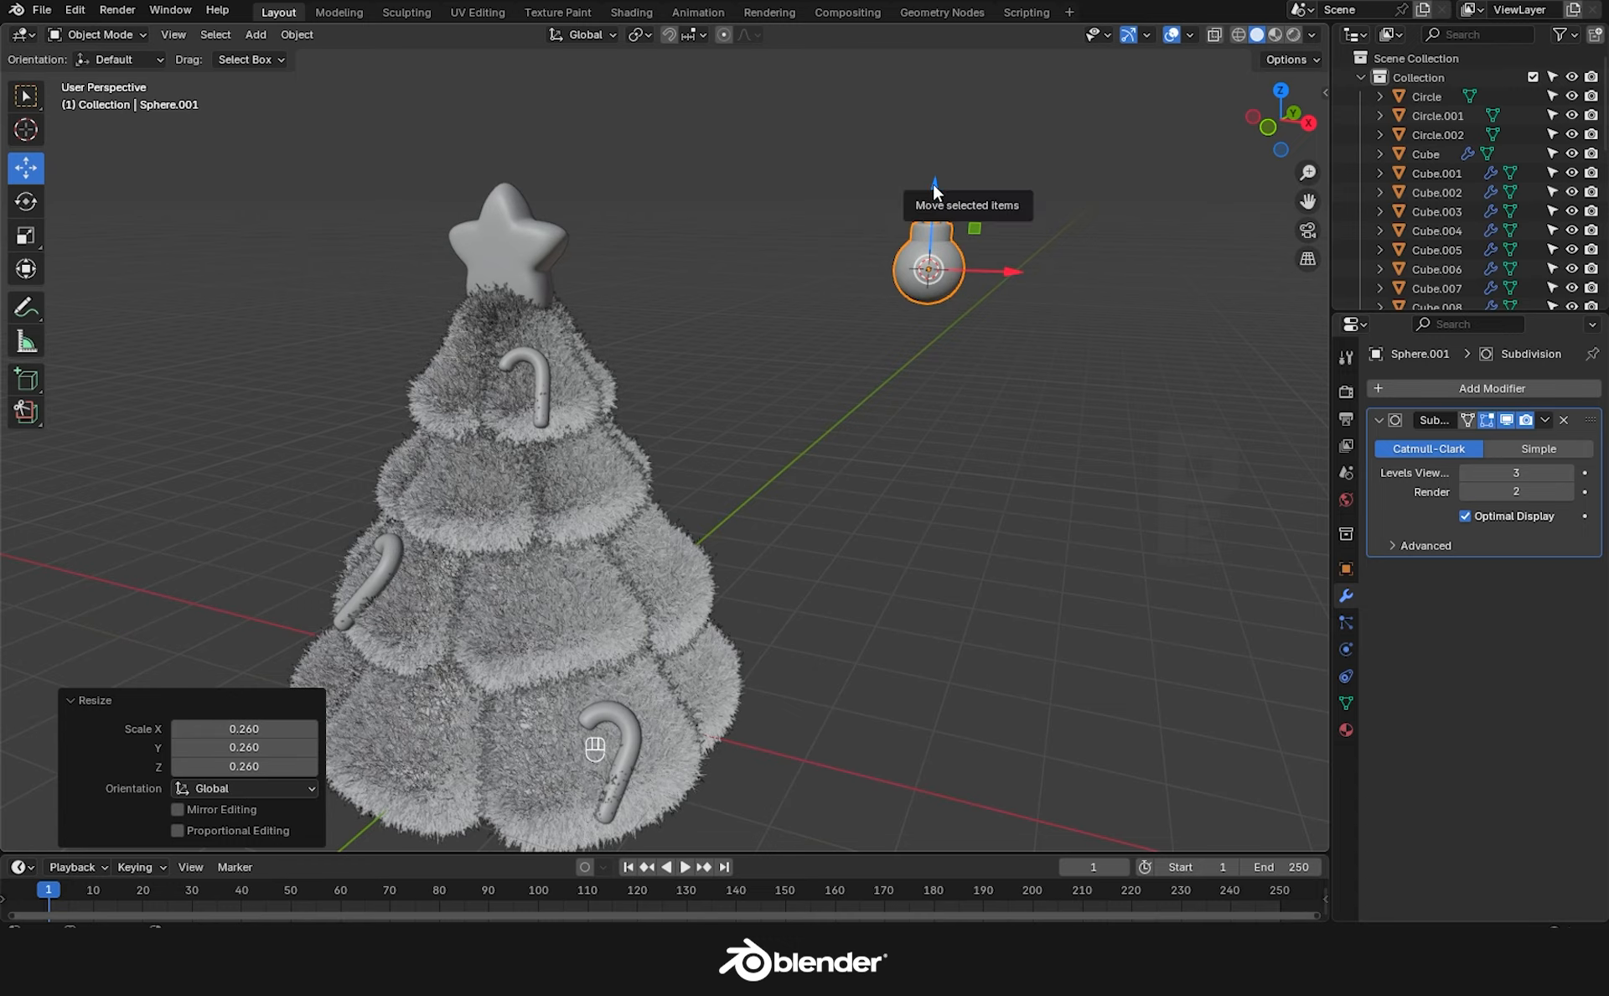
{"action": "left_click_drag", "start_coordinate": [930, 191], "coordinate": [938, 405]}
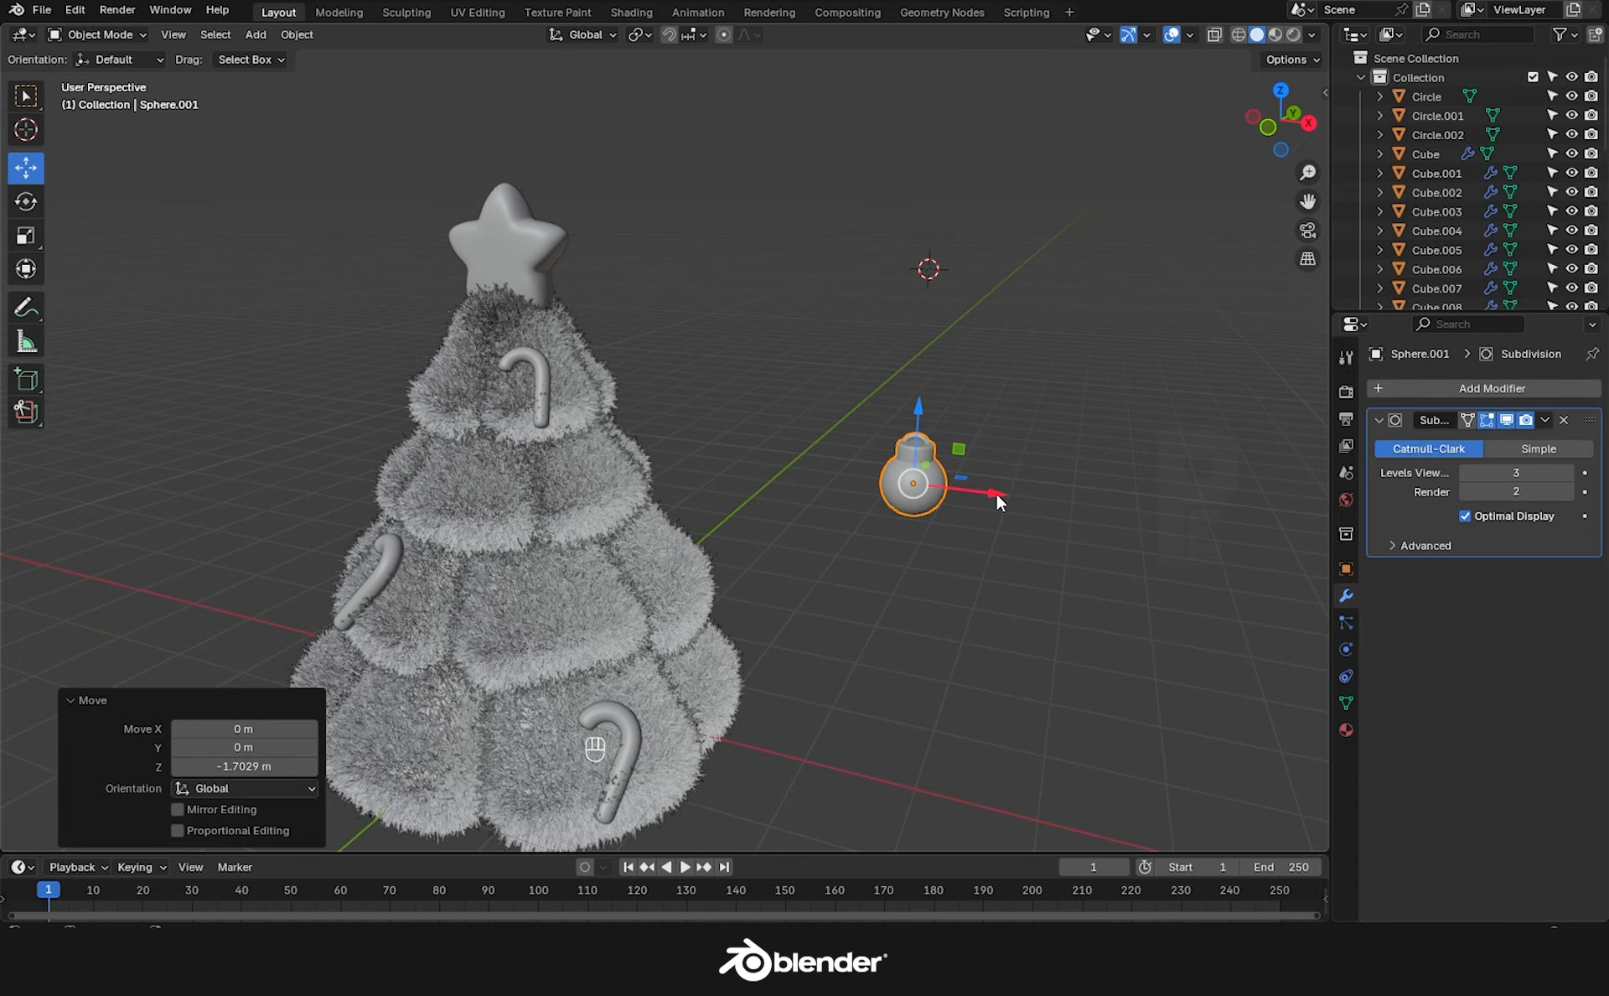
{"action": "left_click_drag", "start_coordinate": [995, 495], "coordinate": [683, 472]}
{"action": "key", "text": "s"}
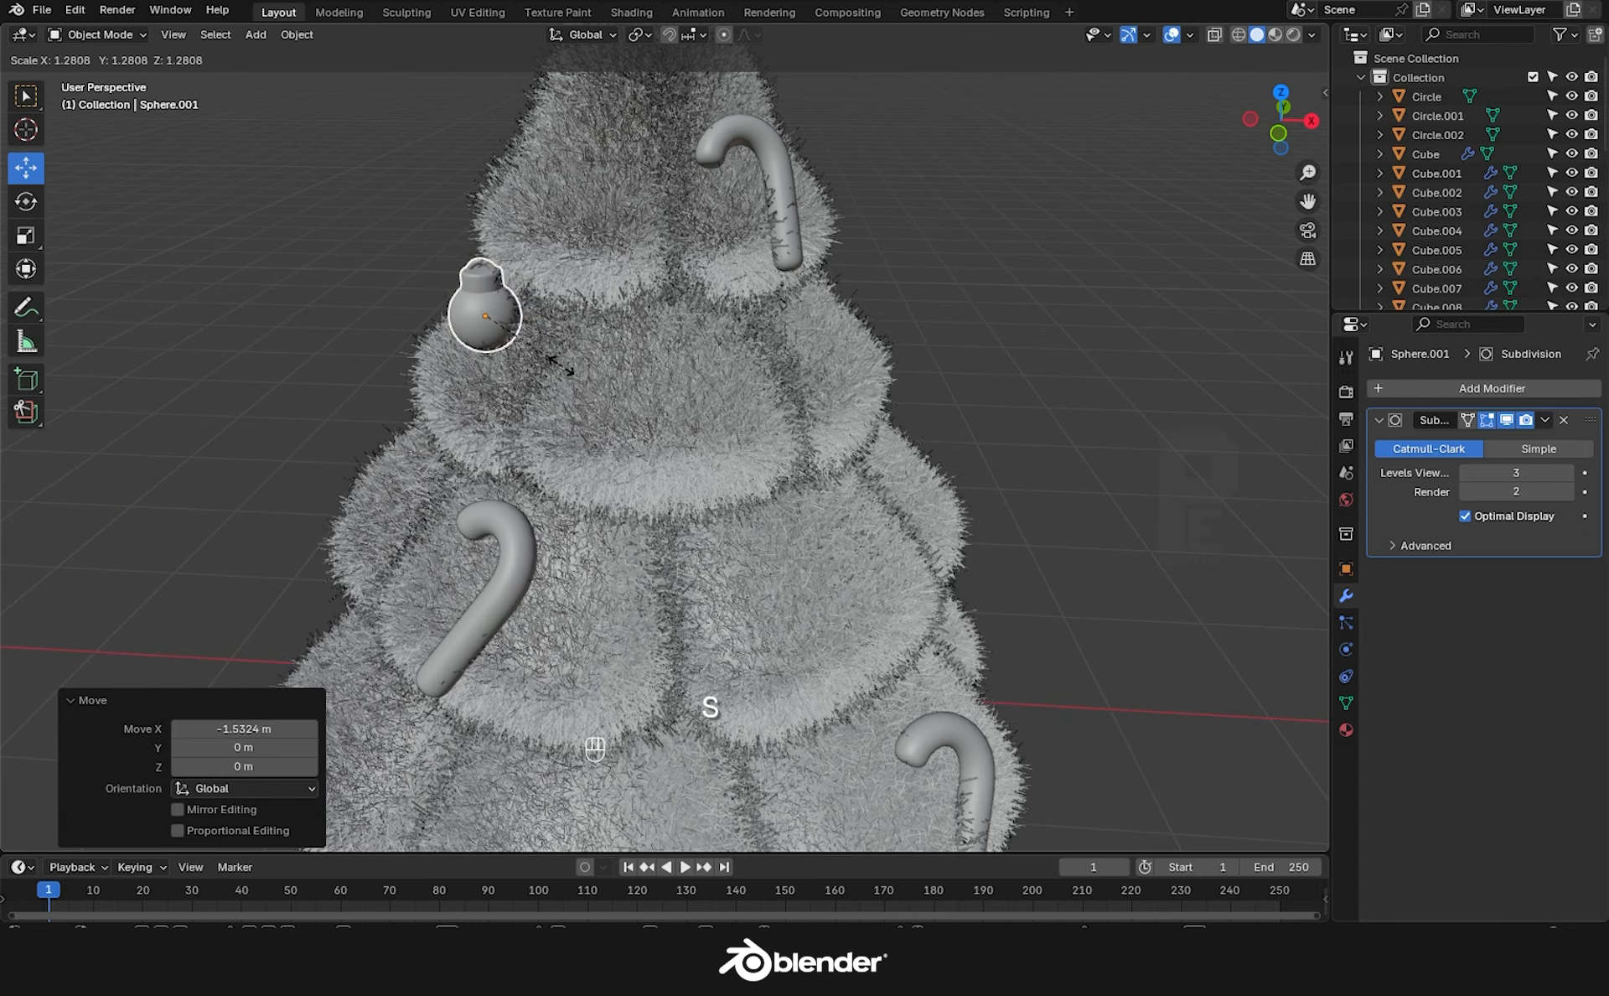
{"action": "left_click", "coordinate": [562, 363]}
{"action": "left_click", "coordinate": [26, 201]}
{"action": "left_click_drag", "start_coordinate": [513, 342], "coordinate": [274, 240]}
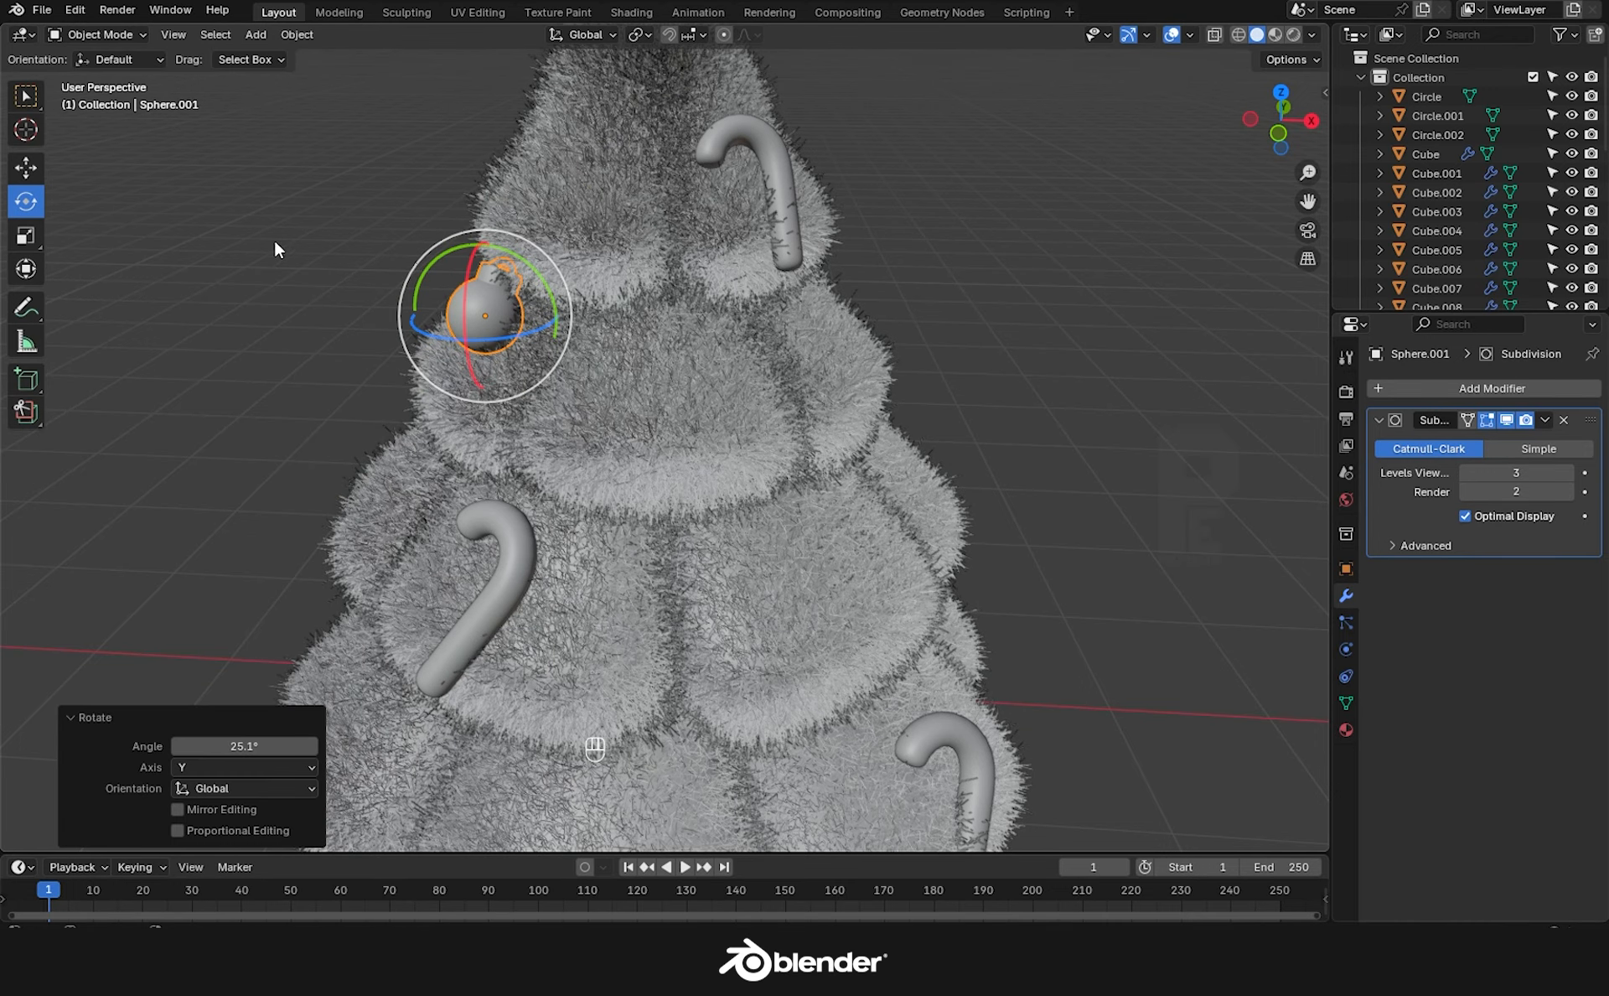
{"action": "left_click", "coordinate": [26, 168]}
{"action": "middle_click_drag", "start_coordinate": [675, 474], "coordinate": [670, 323], "text": "shift"}
Give the bauble a new material named BALL MAIN.
{"action": "left_click", "coordinate": [1346, 729]}
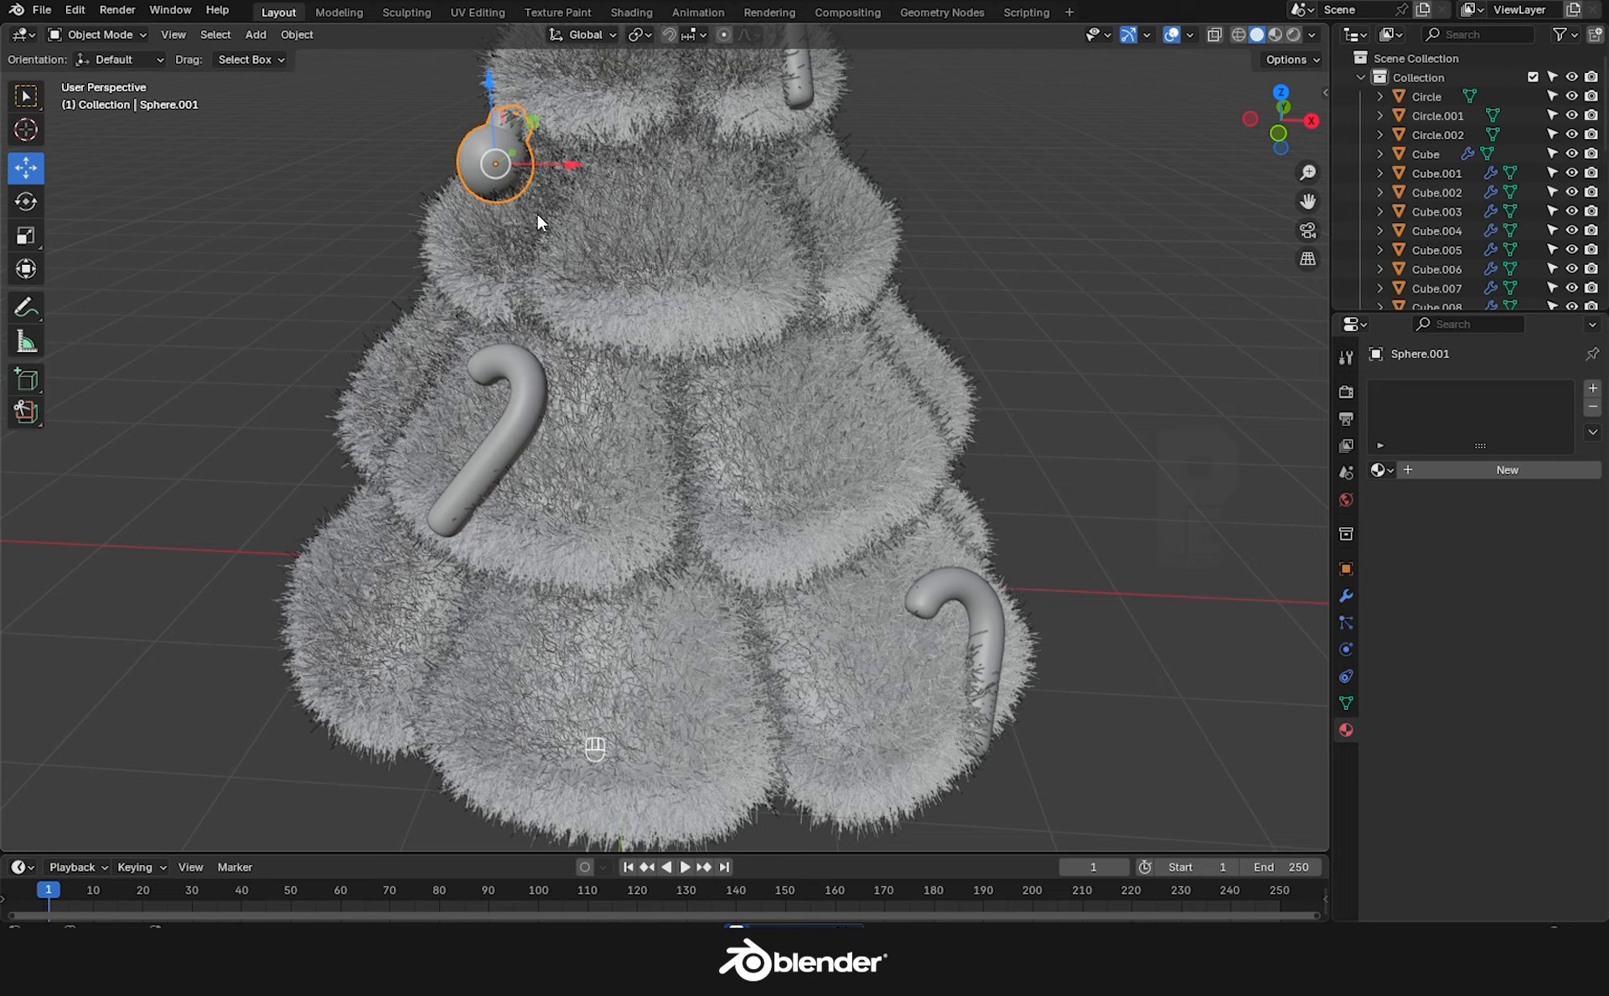
{"action": "left_click", "coordinate": [1421, 471]}
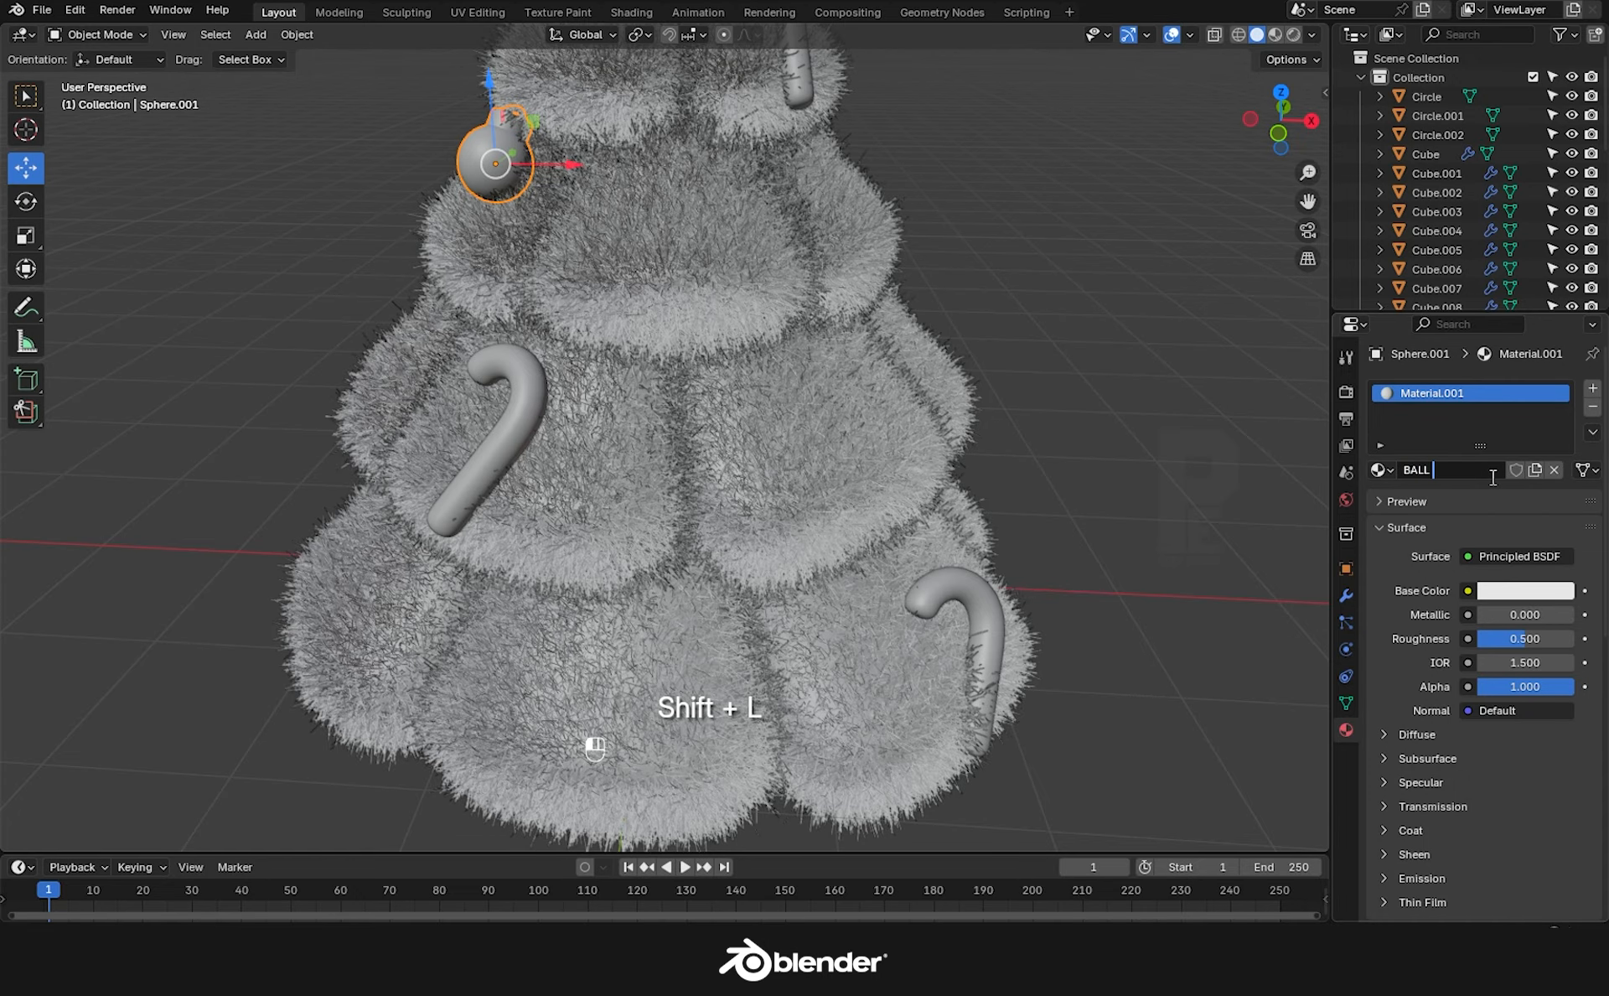
{"action": "key", "text": "Return"}
In Edit Mode, select the whole cap and hanger loop with Ctrl+L.
{"action": "key", "text": "Tab"}
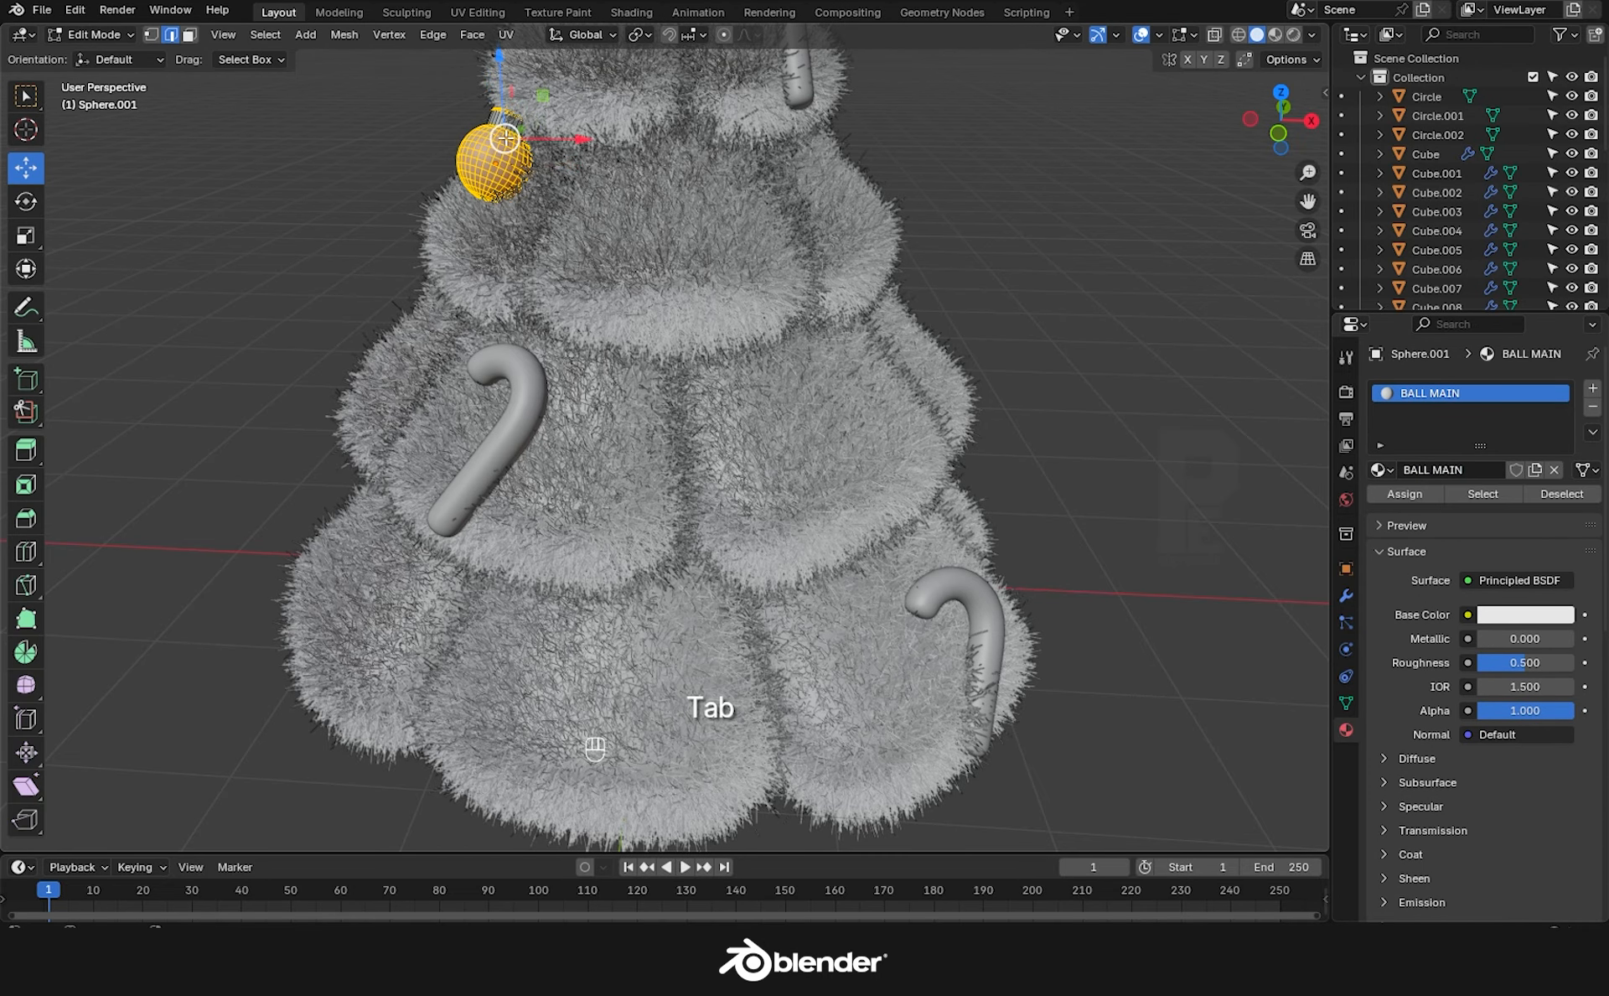
{"action": "scroll", "coordinate": [521, 130], "scroll_direction": "up", "scroll_amount": 3}
{"action": "middle_click_drag", "start_coordinate": [522, 130], "coordinate": [563, 258], "text": "shift"}
{"action": "left_click", "coordinate": [555, 256]}
{"action": "key", "text": "ctrl+l"}
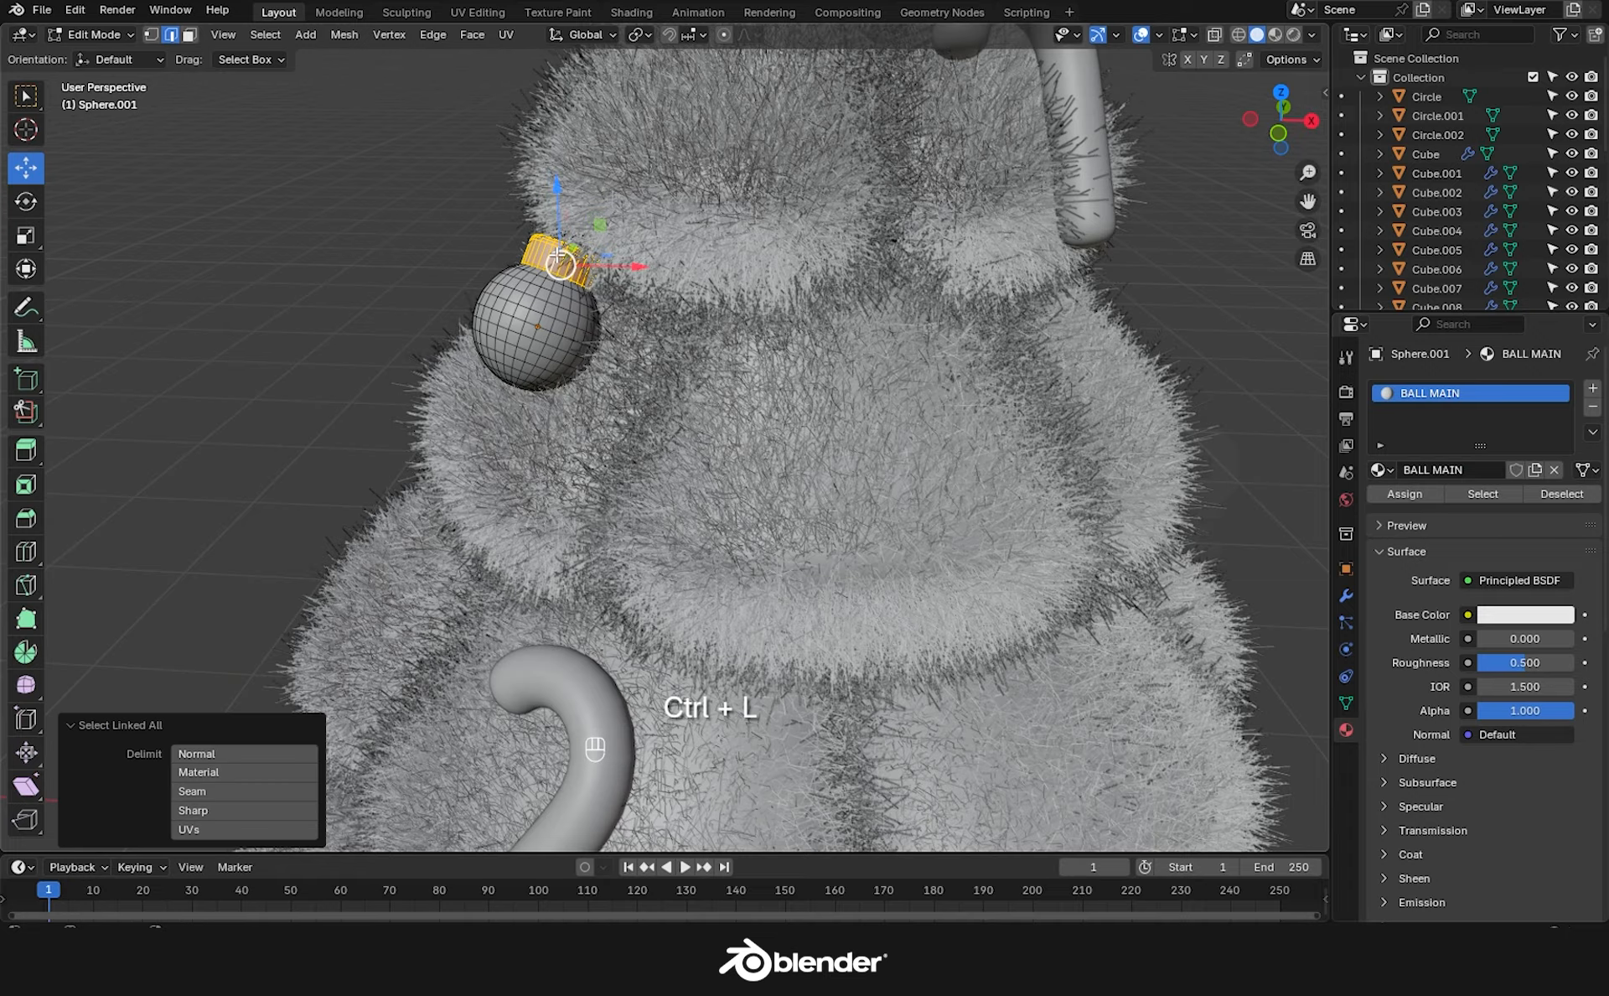
{"action": "left_click", "coordinate": [549, 227], "text": "shift"}
{"action": "scroll", "coordinate": [541, 222], "scroll_direction": "up", "scroll_amount": 7}
{"action": "left_click", "coordinate": [675, 264]}
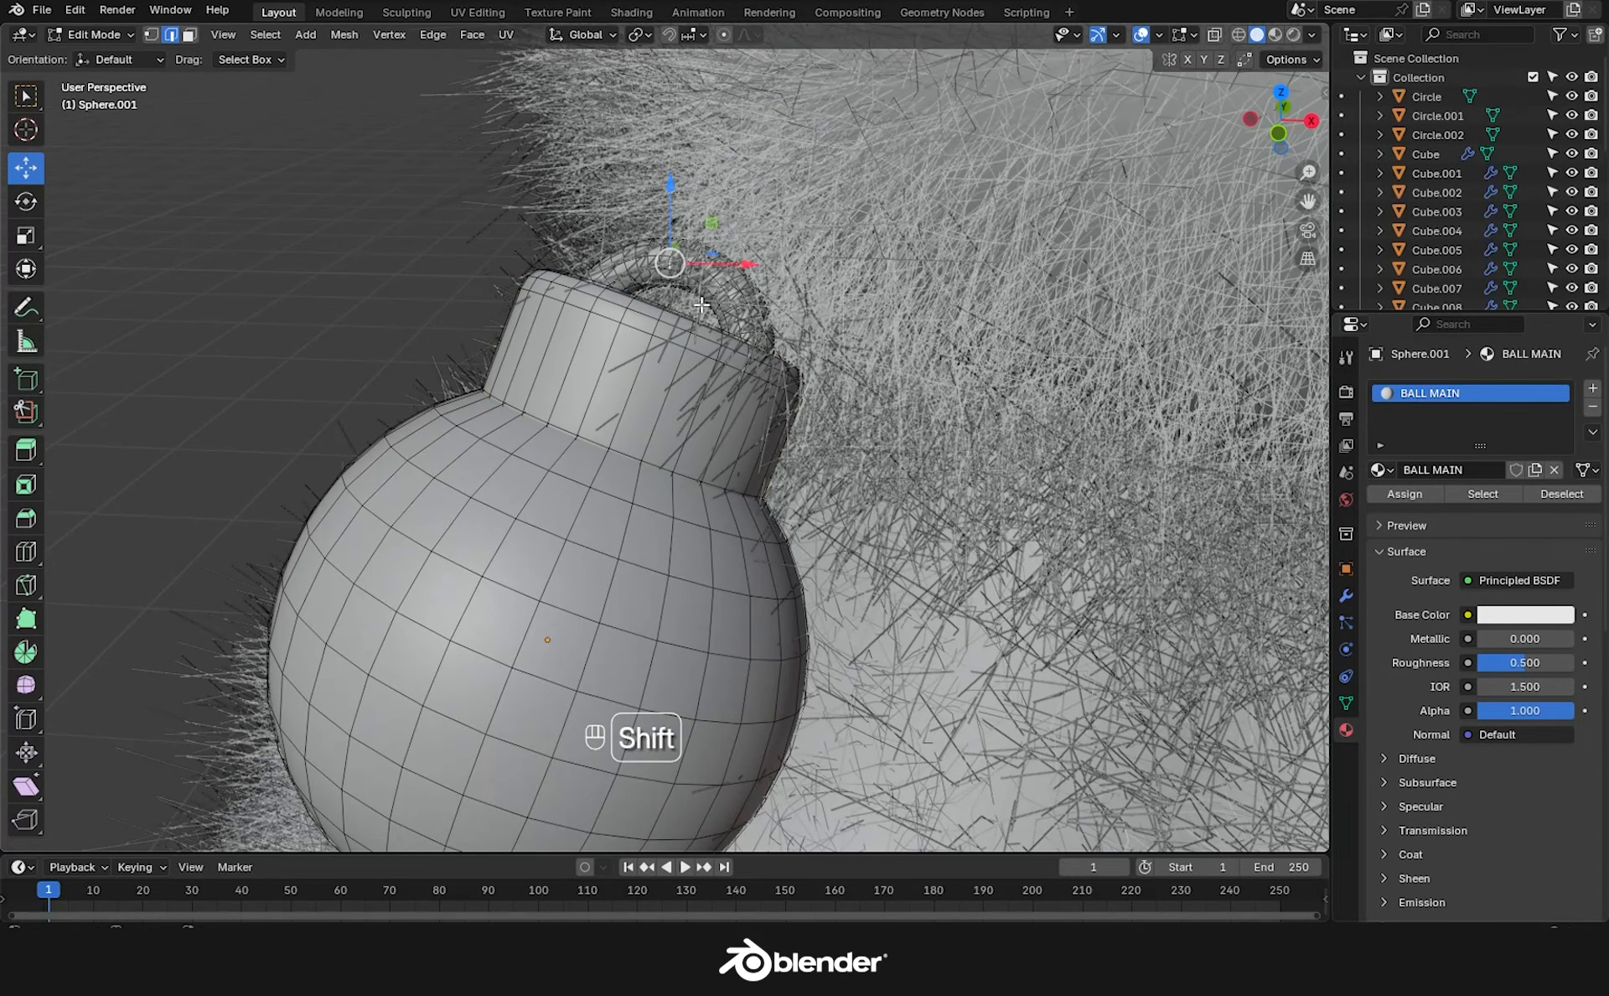
{"action": "key", "text": "ctrl+l"}
Add a second material slot with a new material named BALL TOP for the cap.
{"action": "left_click", "coordinate": [1593, 389]}
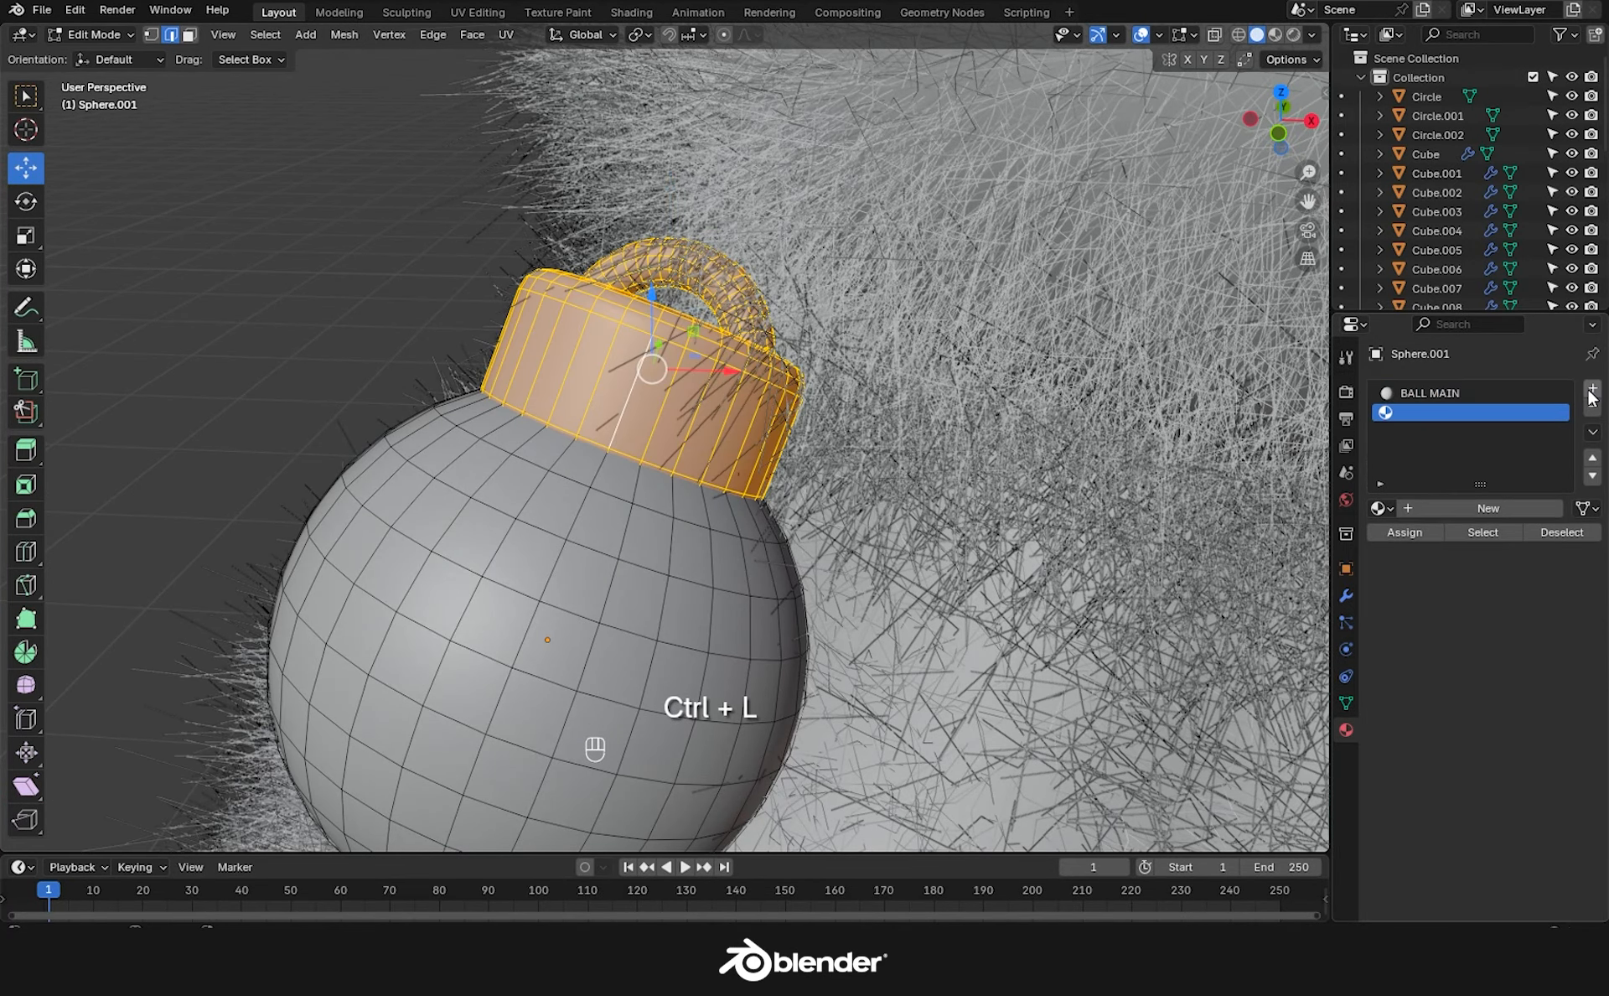
{"action": "left_click", "coordinate": [1411, 510]}
{"action": "double_click", "coordinate": [1425, 508]}
{"action": "type", "text": "BALL TOP"}
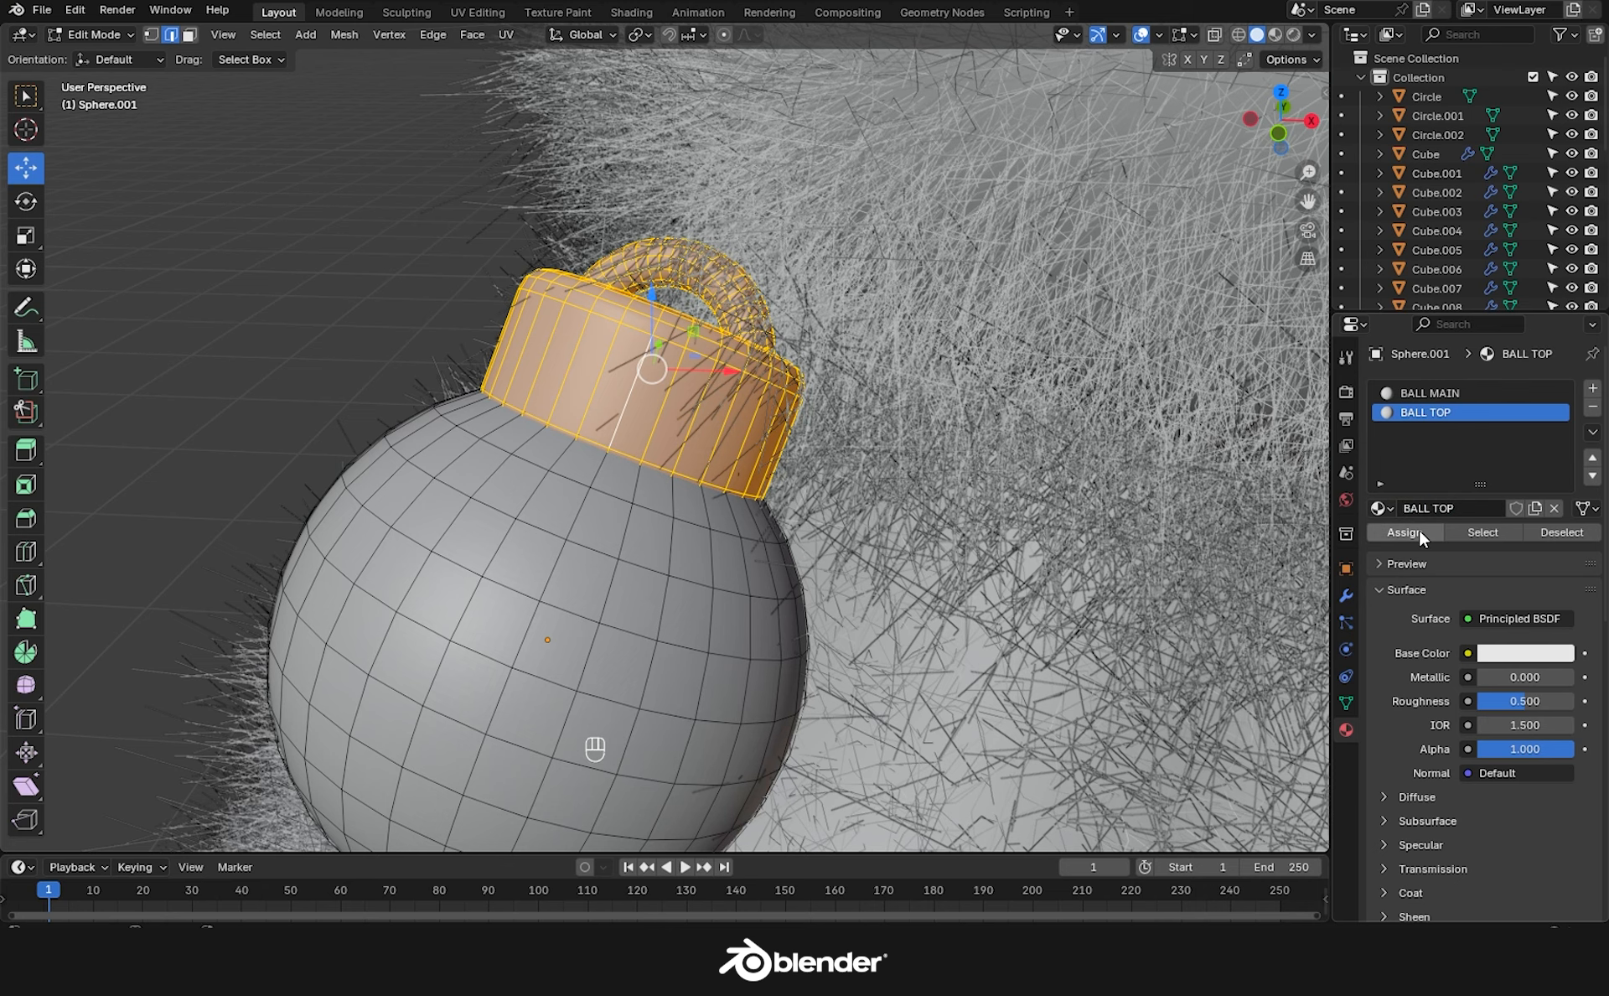
{"action": "key", "text": "Tab"}
Duplicate the bauble and place a rotated copy on the tree's right side.
{"action": "key", "text": "shift+d"}
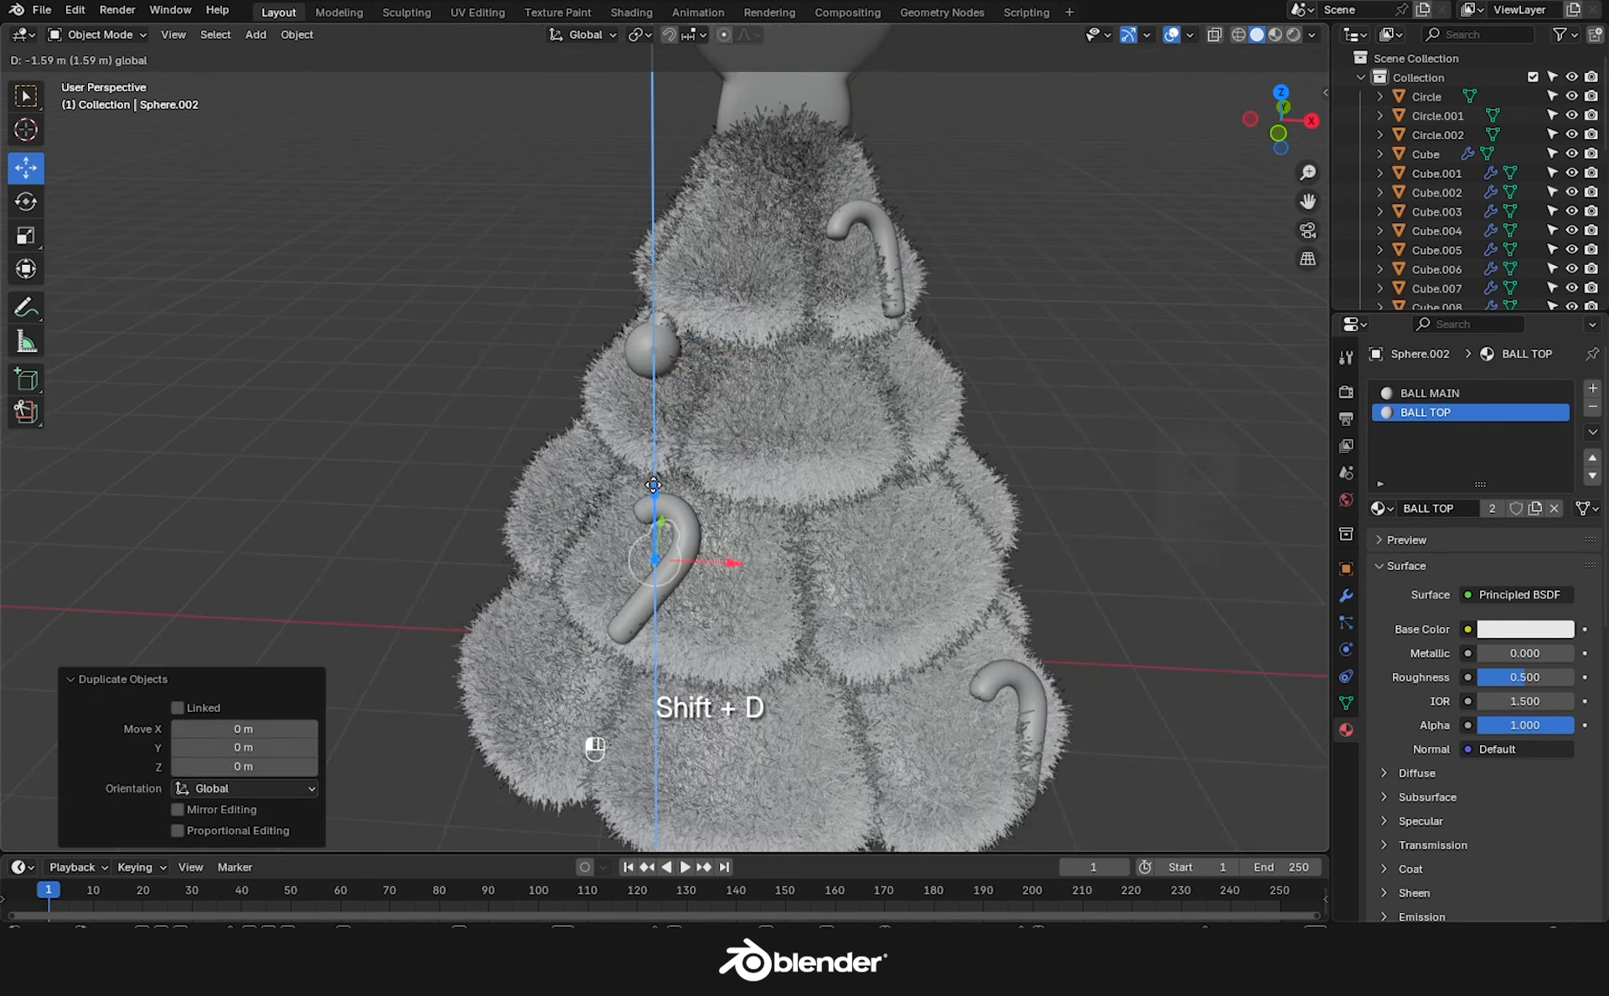
{"action": "left_click", "coordinate": [1069, 647]}
{"action": "left_click_drag", "start_coordinate": [909, 620], "coordinate": [922, 637]}
{"action": "left_click", "coordinate": [922, 651]}
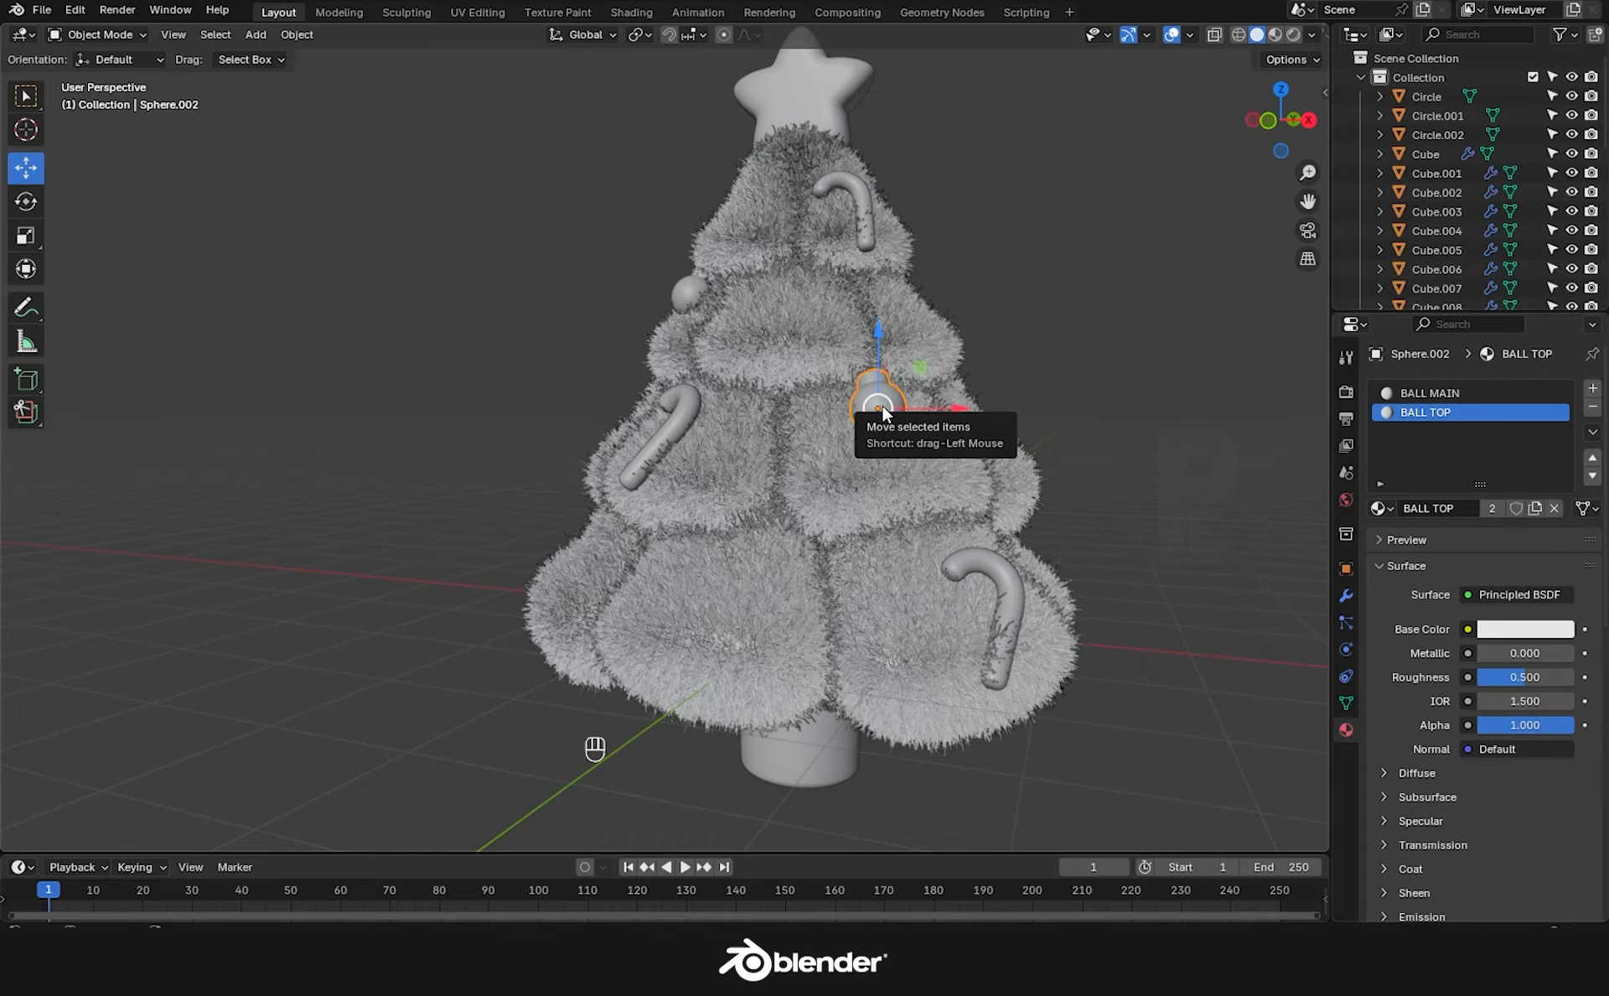
Place two more bauble copies lower on the tree, then bring up the Add Mesh menu.
{"action": "key", "text": "shift+d"}
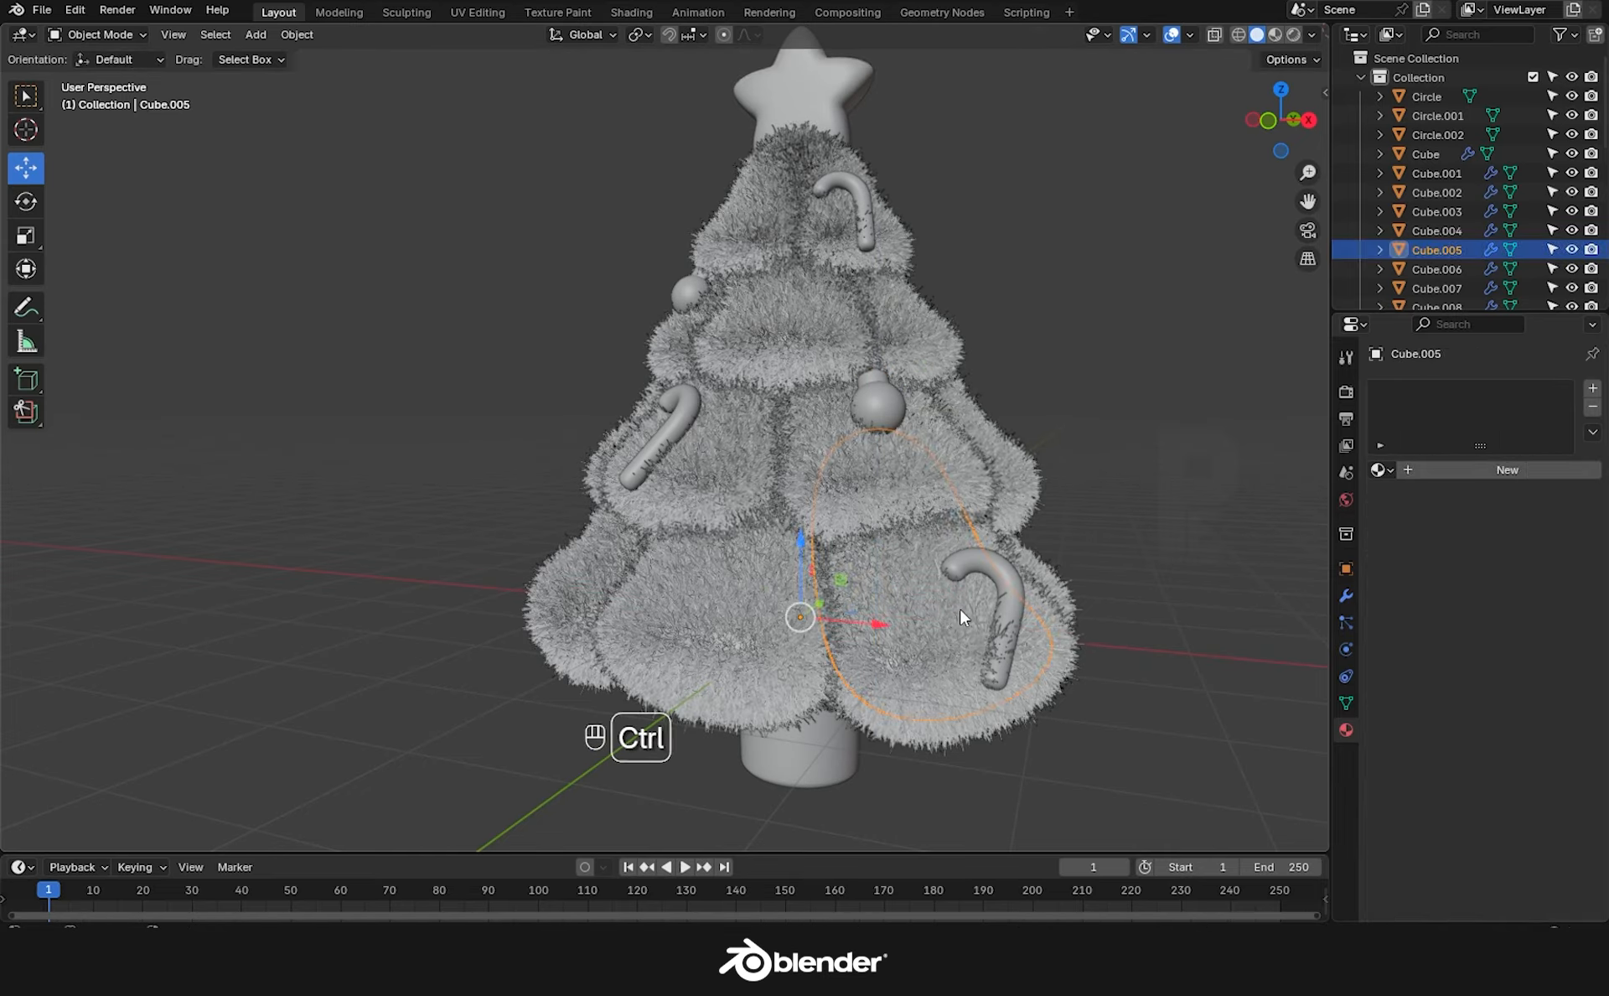
{"action": "left_click", "coordinate": [654, 628]}
{"action": "key", "text": "r"}
{"action": "key", "text": "z"}
{"action": "left_click", "coordinate": [729, 711]}
{"action": "key", "text": "shift+d"}
{"action": "left_click", "coordinate": [1097, 694]}
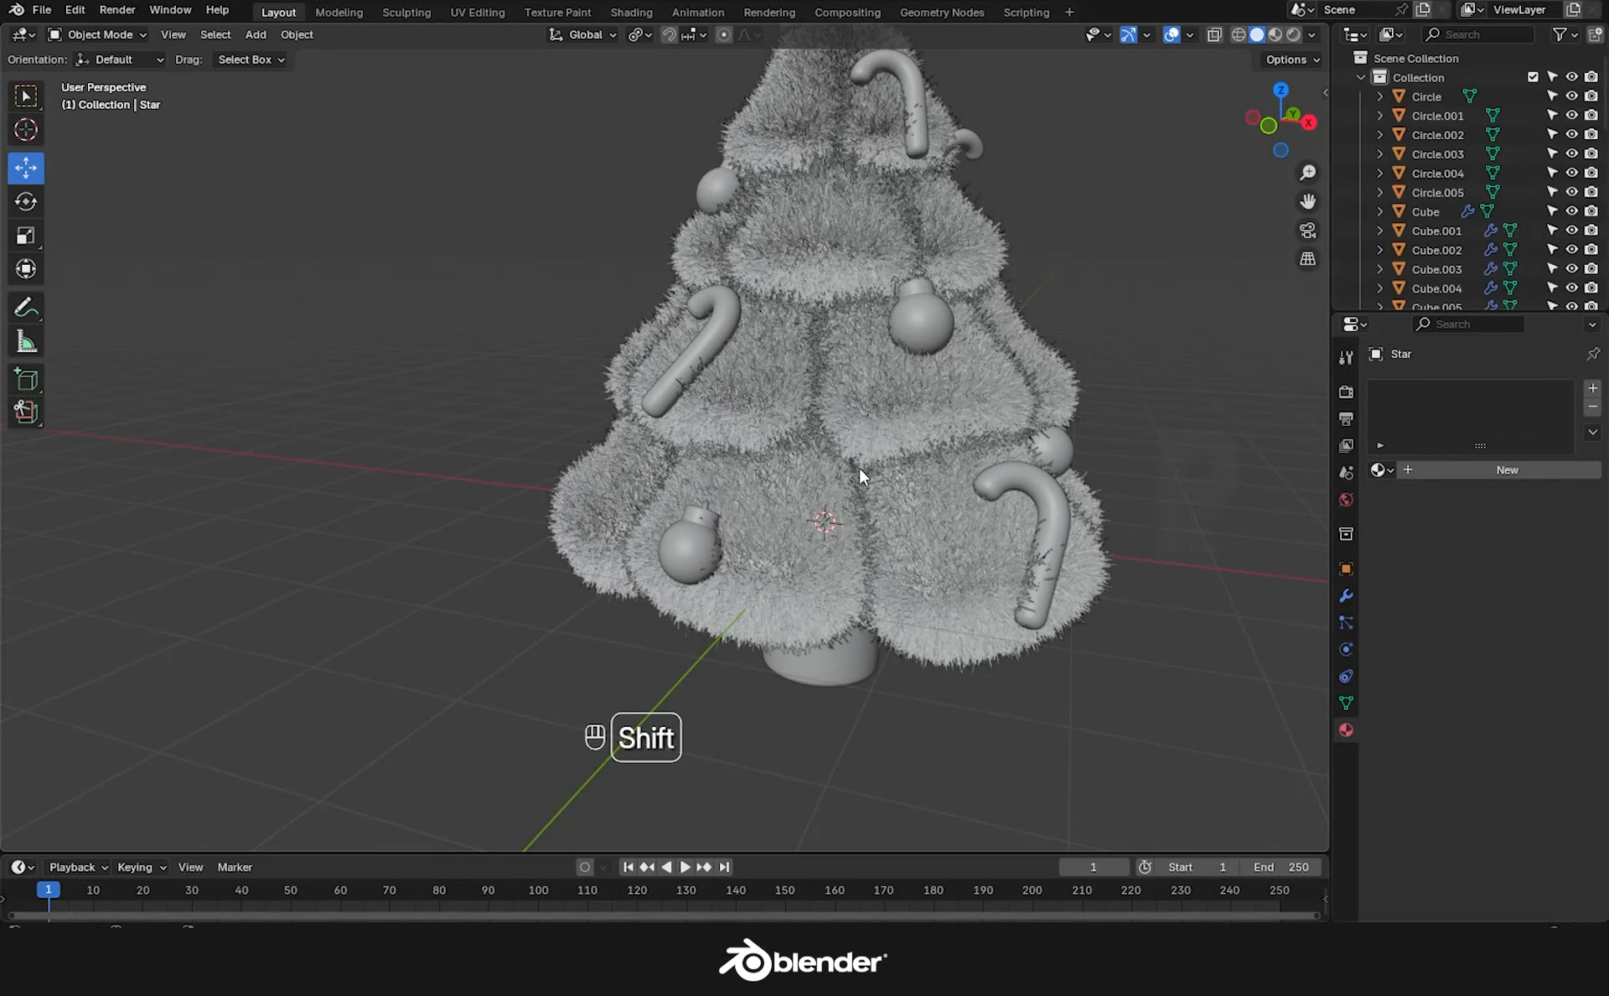
{"action": "key", "text": "shift+a"}
{"action": "mouse_move", "coordinate": [859, 467]}
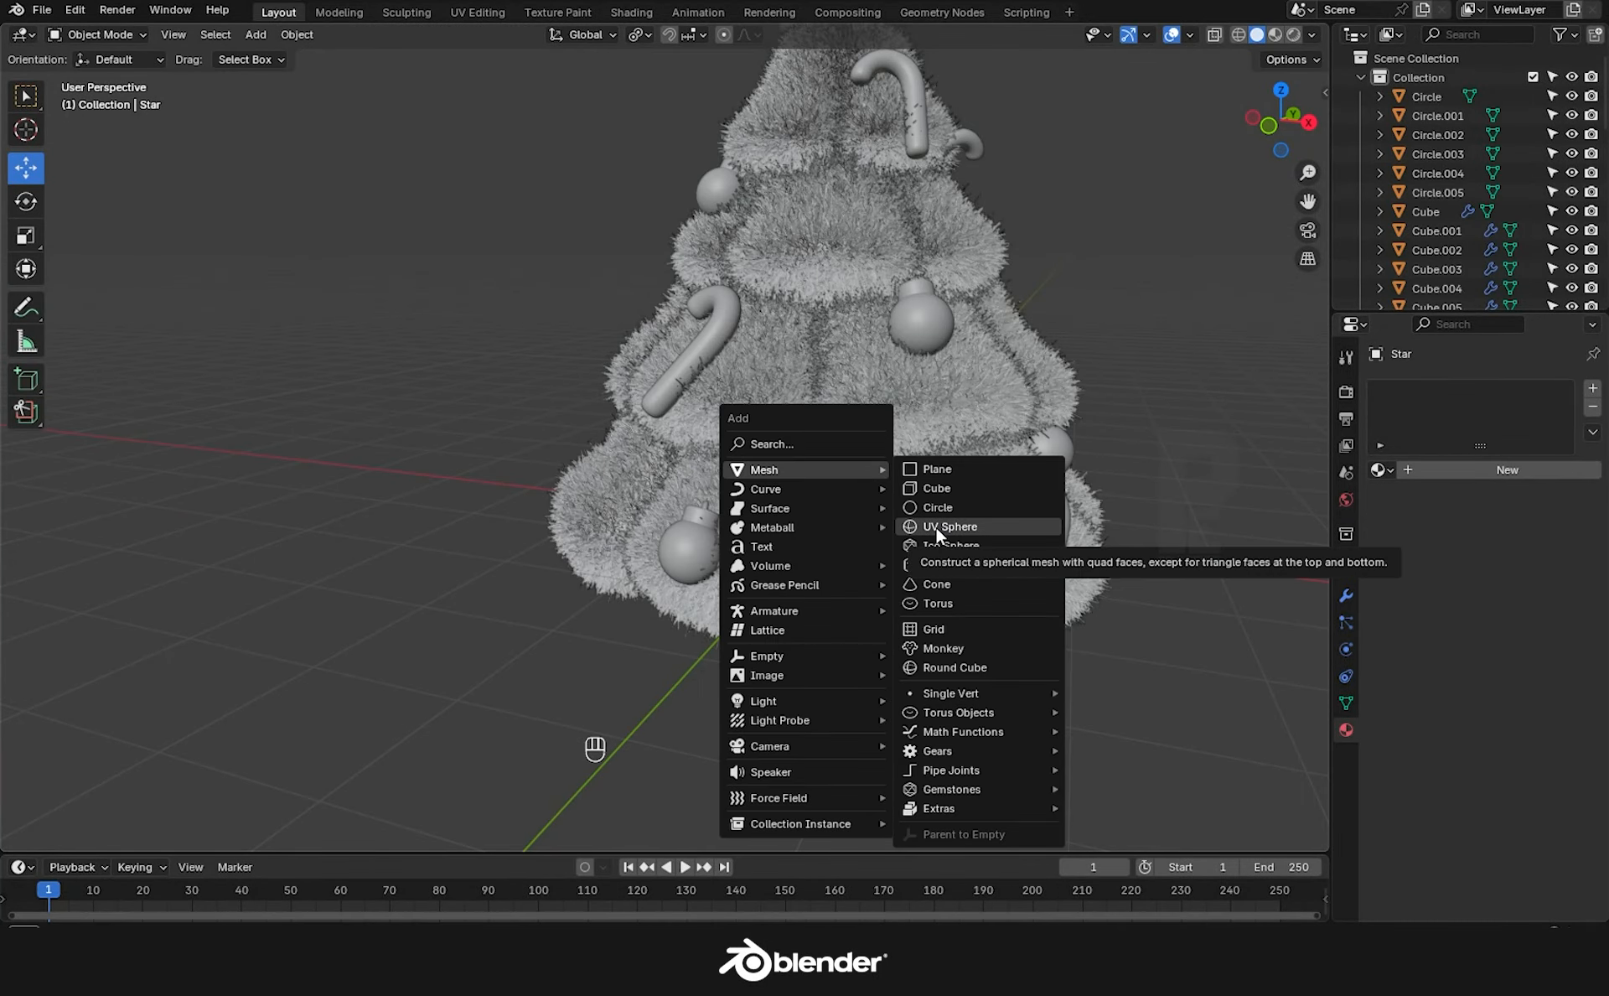
Add a UV sphere, shrink it, and move it along Y and Z toward the tree.
{"action": "left_click", "coordinate": [939, 528]}
{"action": "key", "text": "s"}
{"action": "left_click", "coordinate": [852, 513]}
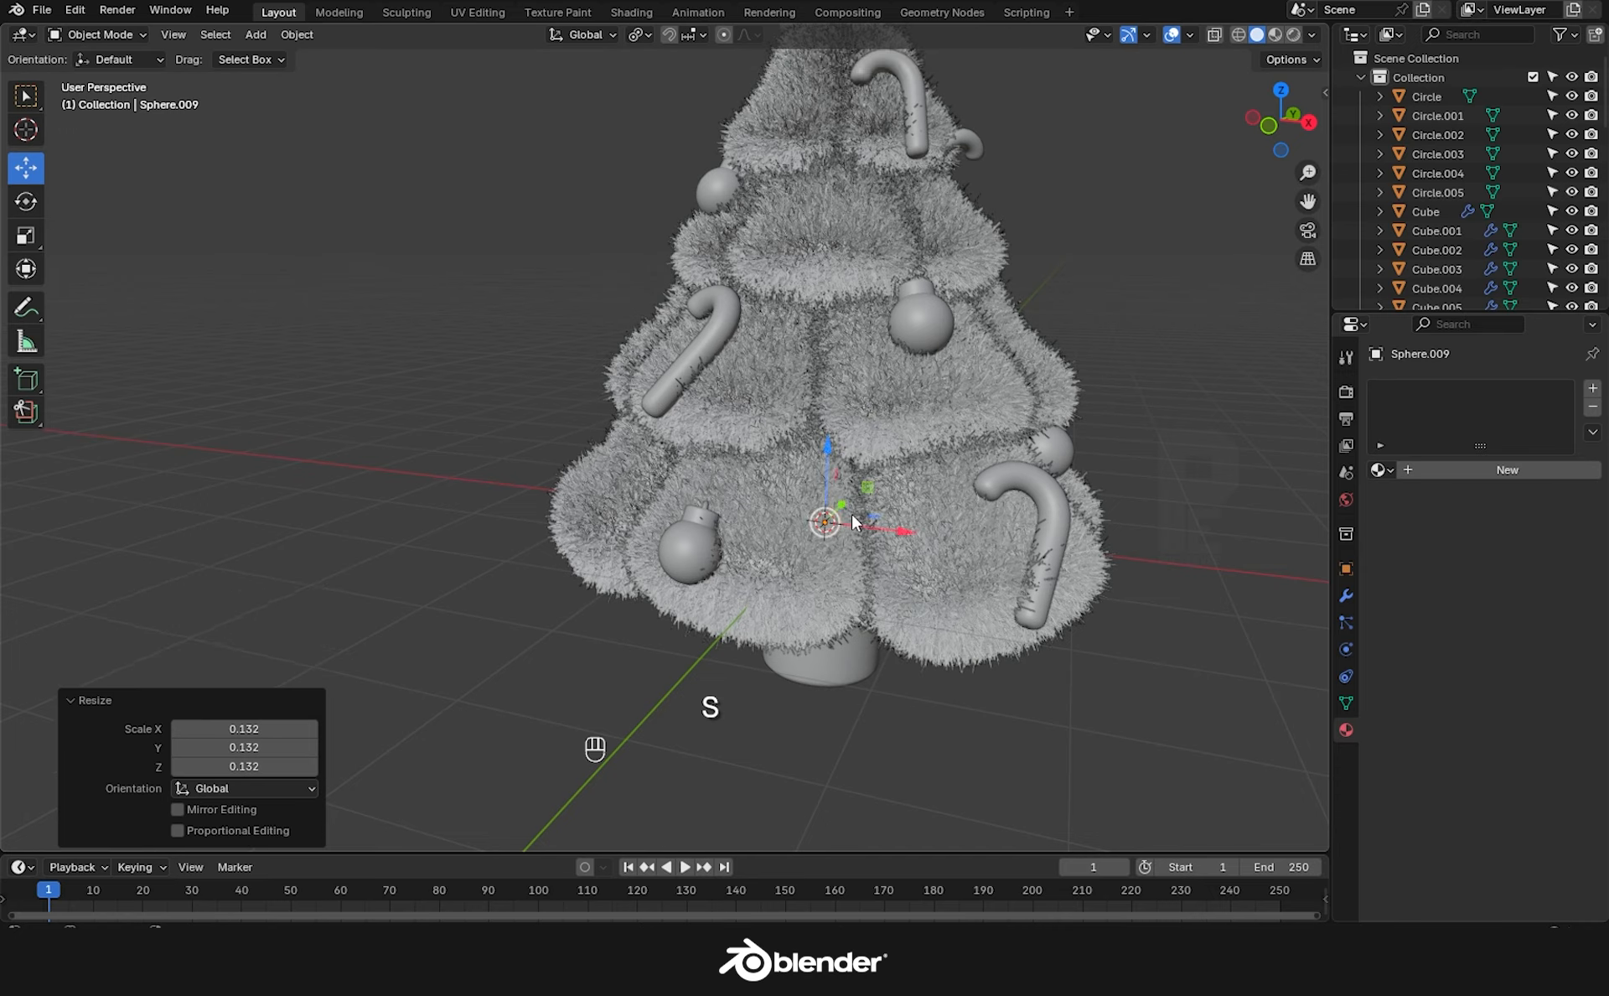
{"action": "middle_click_drag", "start_coordinate": [851, 513], "coordinate": [968, 502]}
{"action": "key", "text": "g"}
{"action": "key", "text": "y"}
{"action": "left_click", "coordinate": [750, 564]}
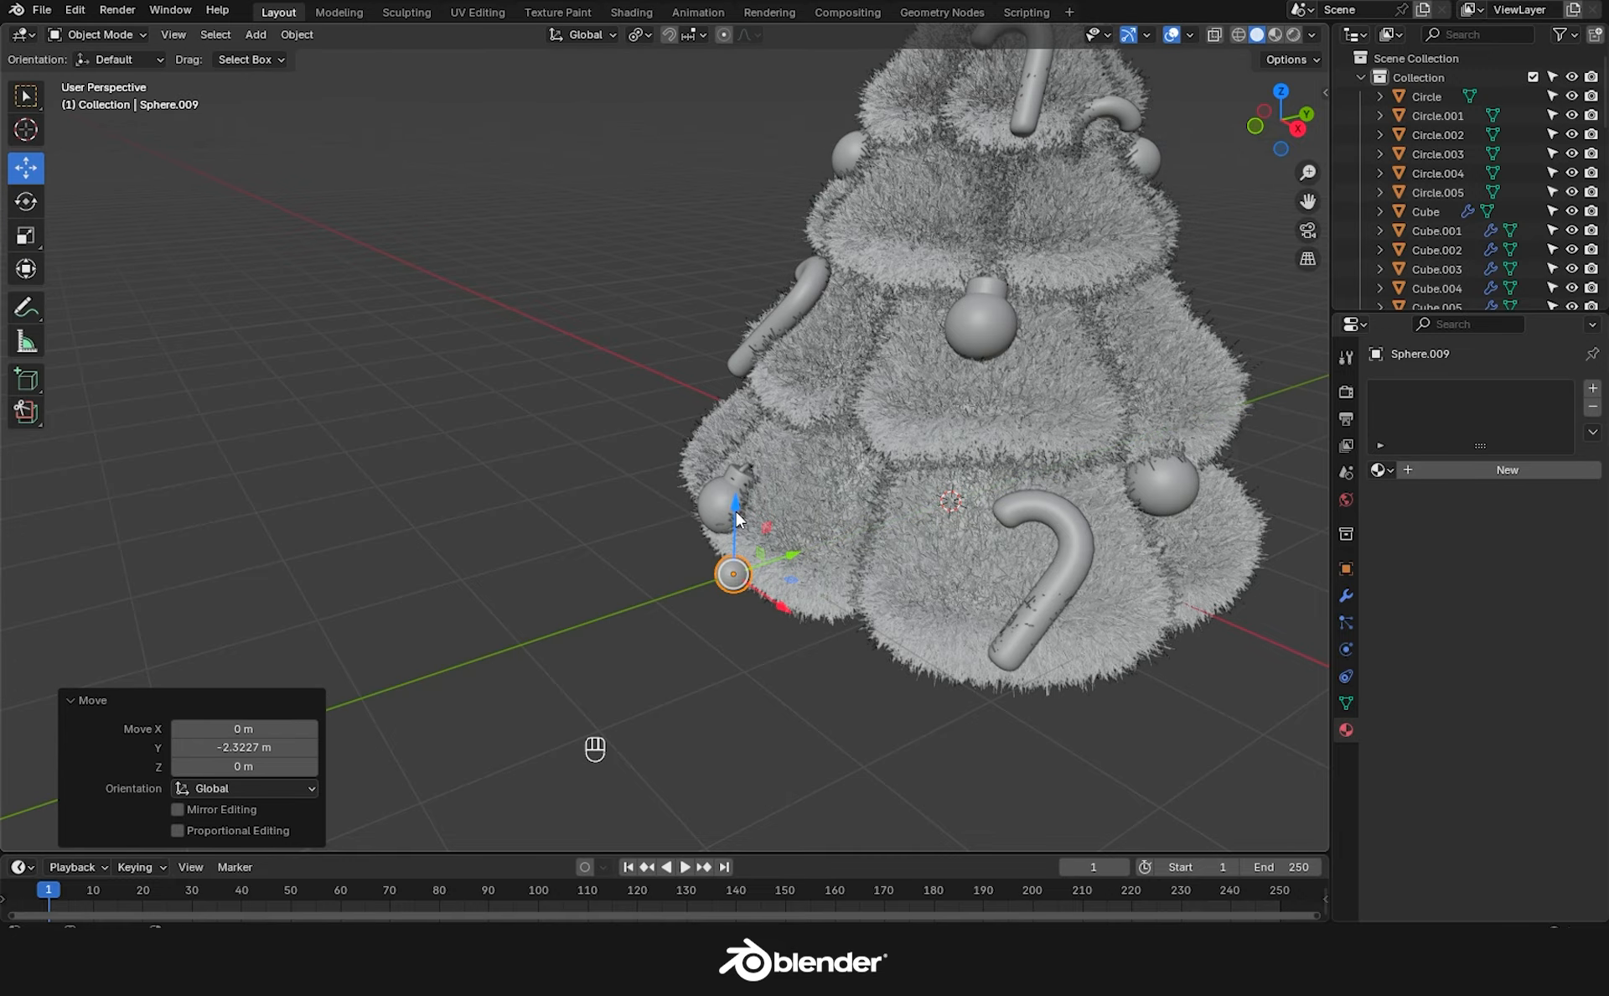
{"action": "key", "text": "g"}
{"action": "key", "text": "z"}
{"action": "left_click", "coordinate": [748, 373]}
Scale the sphere down further and nestle it into the tree's fur.
{"action": "middle_click_drag", "start_coordinate": [749, 373], "coordinate": [865, 451]}
{"action": "key", "text": "s"}
{"action": "left_click", "coordinate": [872, 505]}
{"action": "left_click_drag", "start_coordinate": [865, 451], "coordinate": [935, 431]}
{"action": "middle_click_drag", "start_coordinate": [934, 430], "coordinate": [951, 511]}
{"action": "left_click_drag", "start_coordinate": [955, 480], "coordinate": [940, 481]}
{"action": "middle_click_drag", "start_coordinate": [829, 503], "coordinate": [873, 526]}
{"action": "scroll", "coordinate": [874, 527], "scroll_direction": "up", "scroll_amount": 4}
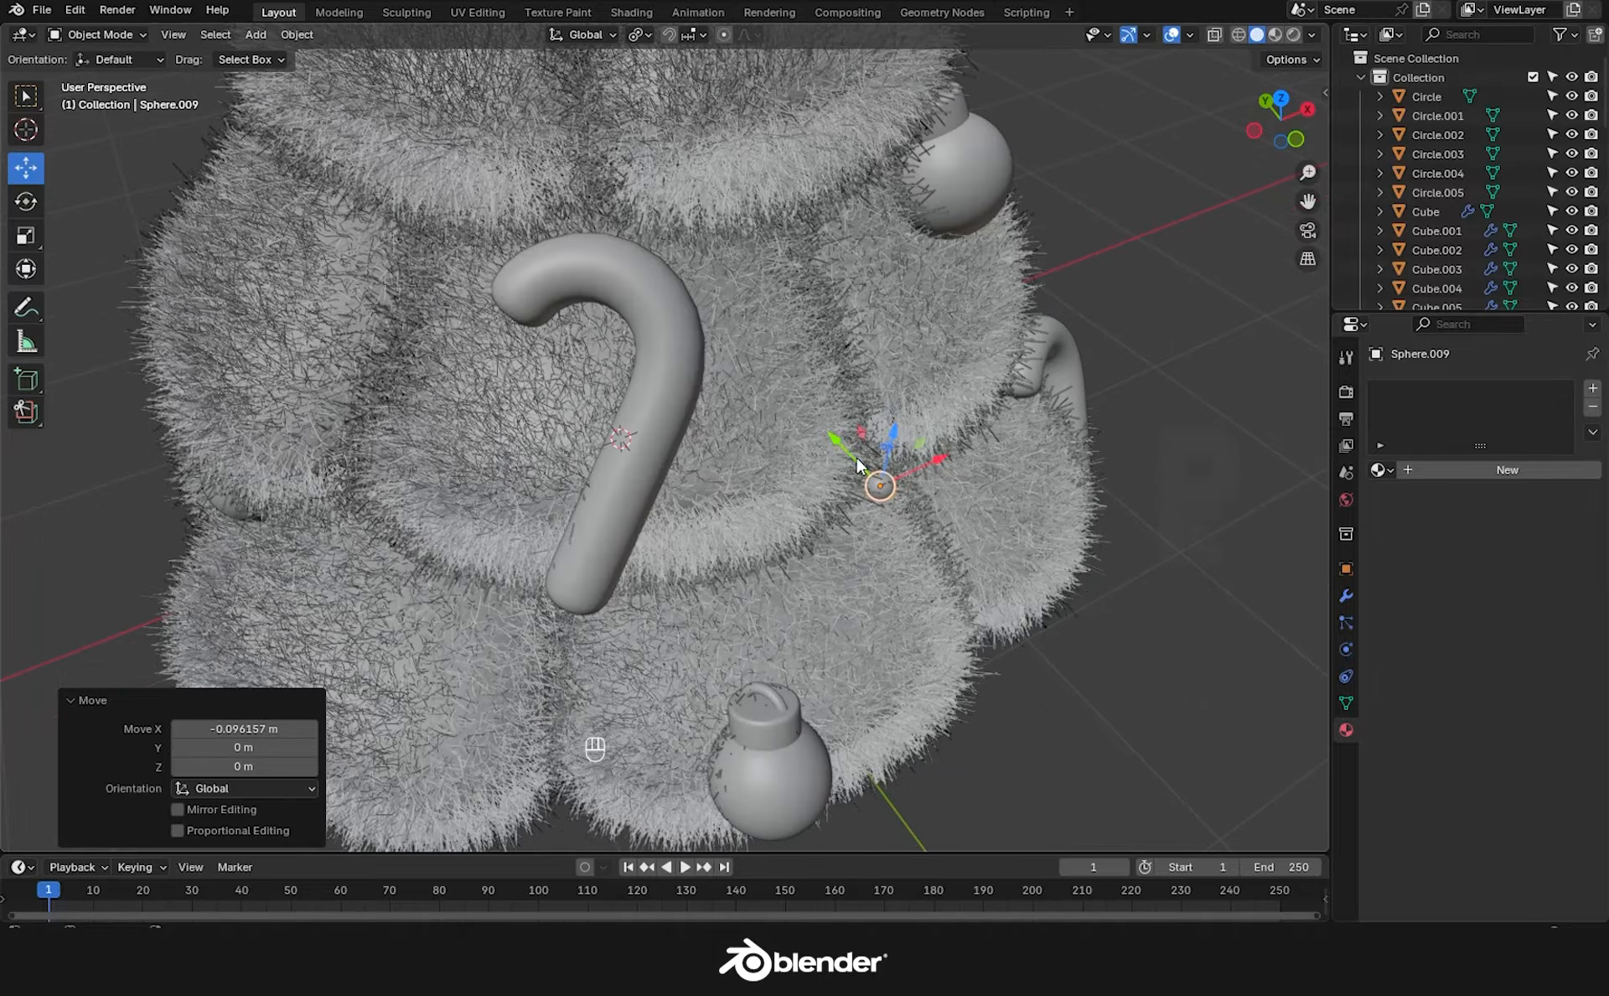
{"action": "left_click_drag", "start_coordinate": [887, 434], "coordinate": [892, 422]}
{"action": "middle_click_drag", "start_coordinate": [890, 424], "coordinate": [868, 474]}
{"action": "left_click_drag", "start_coordinate": [854, 453], "coordinate": [840, 443]}
{"action": "middle_click_drag", "start_coordinate": [964, 545], "coordinate": [790, 599]}
Set the small sphere's origin to the 3D cursor.
{"action": "left_click", "coordinate": [775, 460]}
{"action": "scroll", "coordinate": [775, 461], "scroll_direction": "down", "scroll_amount": 3}
{"action": "right_click", "coordinate": [775, 461]}
{"action": "mouse_move", "coordinate": [774, 460]}
{"action": "left_click", "coordinate": [1106, 513]}
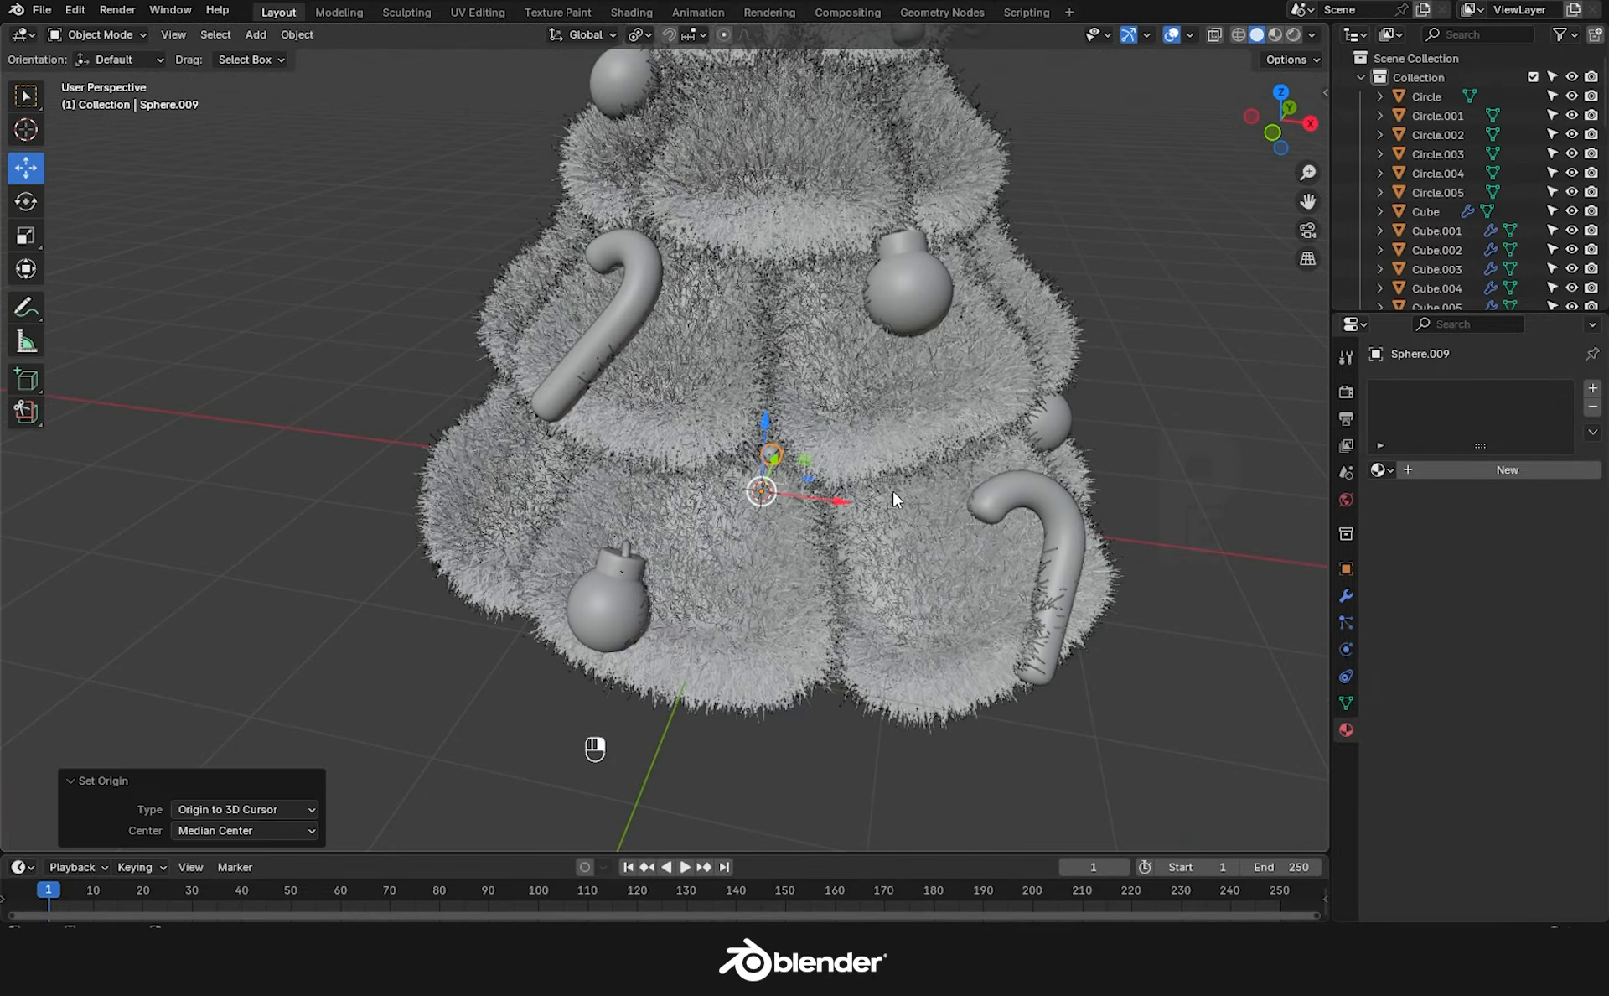
{"action": "scroll", "coordinate": [891, 515], "scroll_direction": "up", "scroll_amount": 3}
{"action": "middle_click_drag", "start_coordinate": [893, 490], "coordinate": [833, 503]}
Give the sphere a new Emission material named LIGHT.
{"action": "left_click", "coordinate": [1418, 471]}
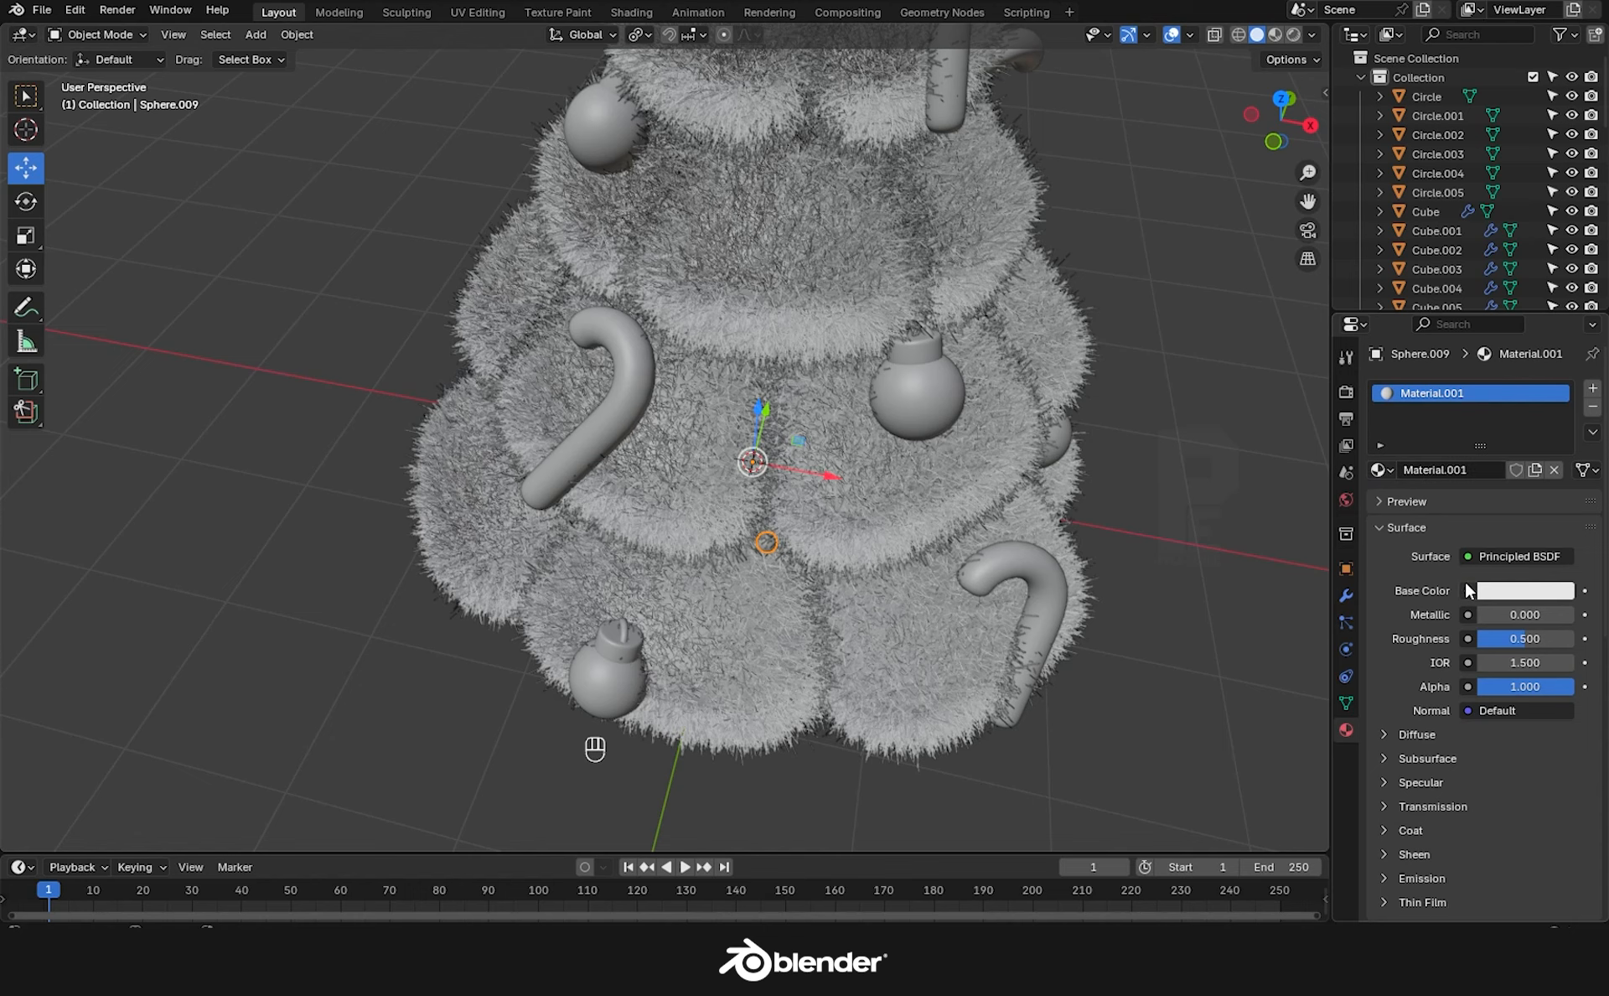
{"action": "left_click", "coordinate": [1500, 556]}
{"action": "left_click", "coordinate": [1318, 133]}
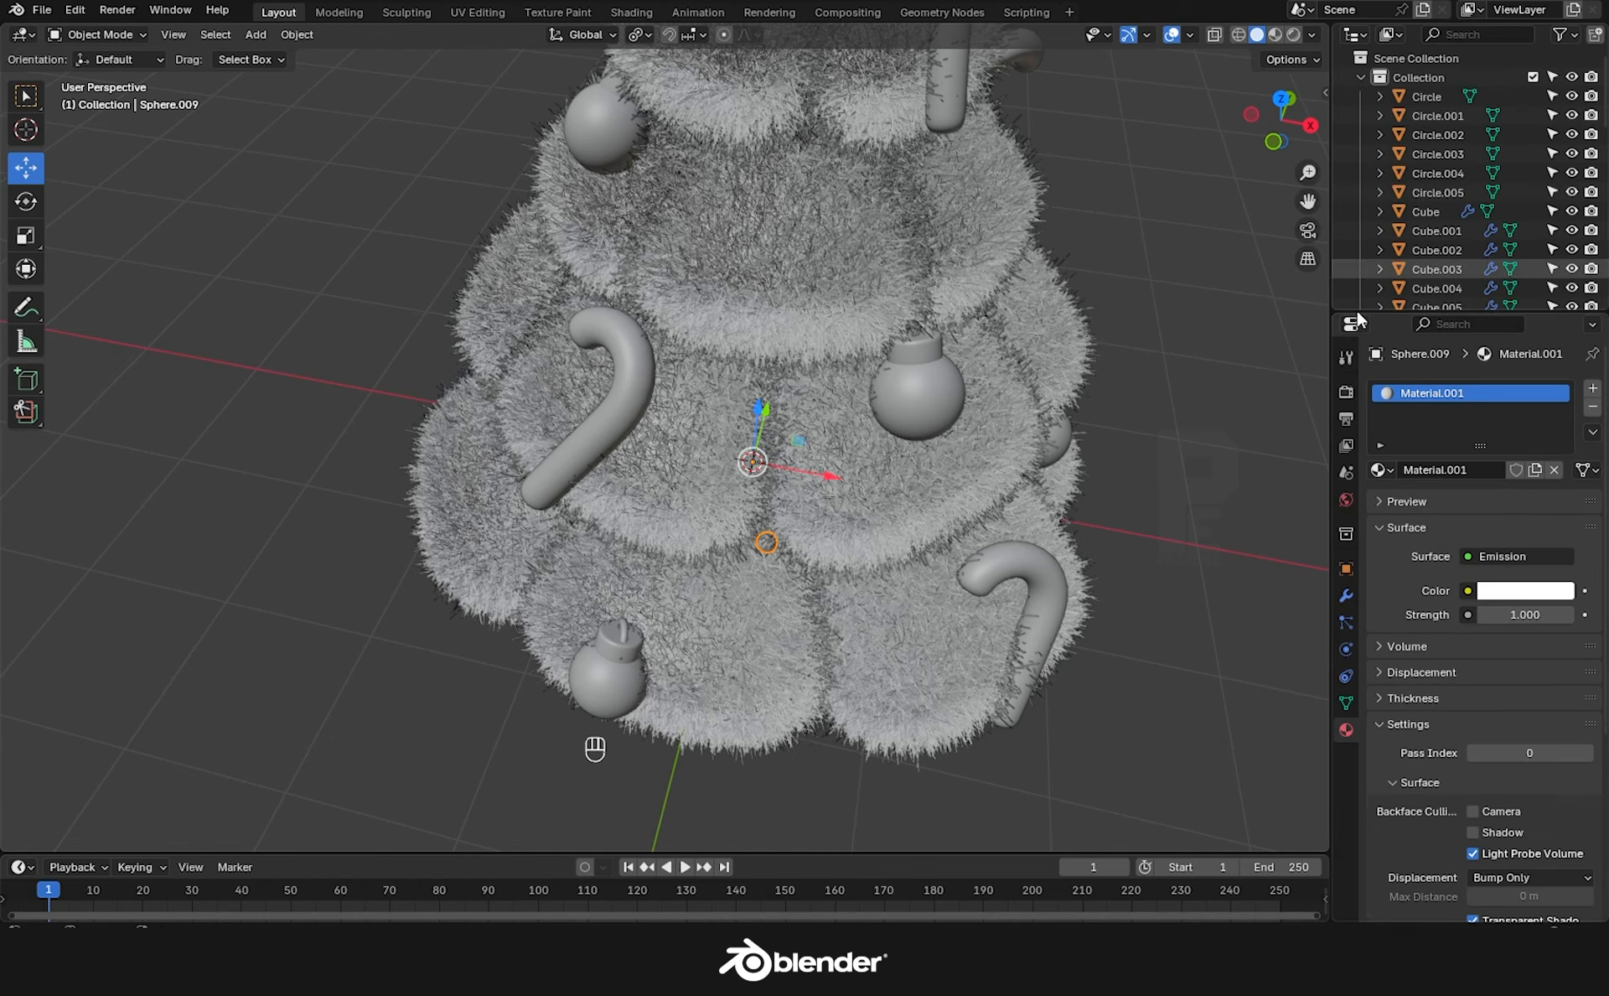
{"action": "left_click", "coordinate": [1471, 471]}
{"action": "type", "text": "LIGHT"}
{"action": "key", "text": "Return"}
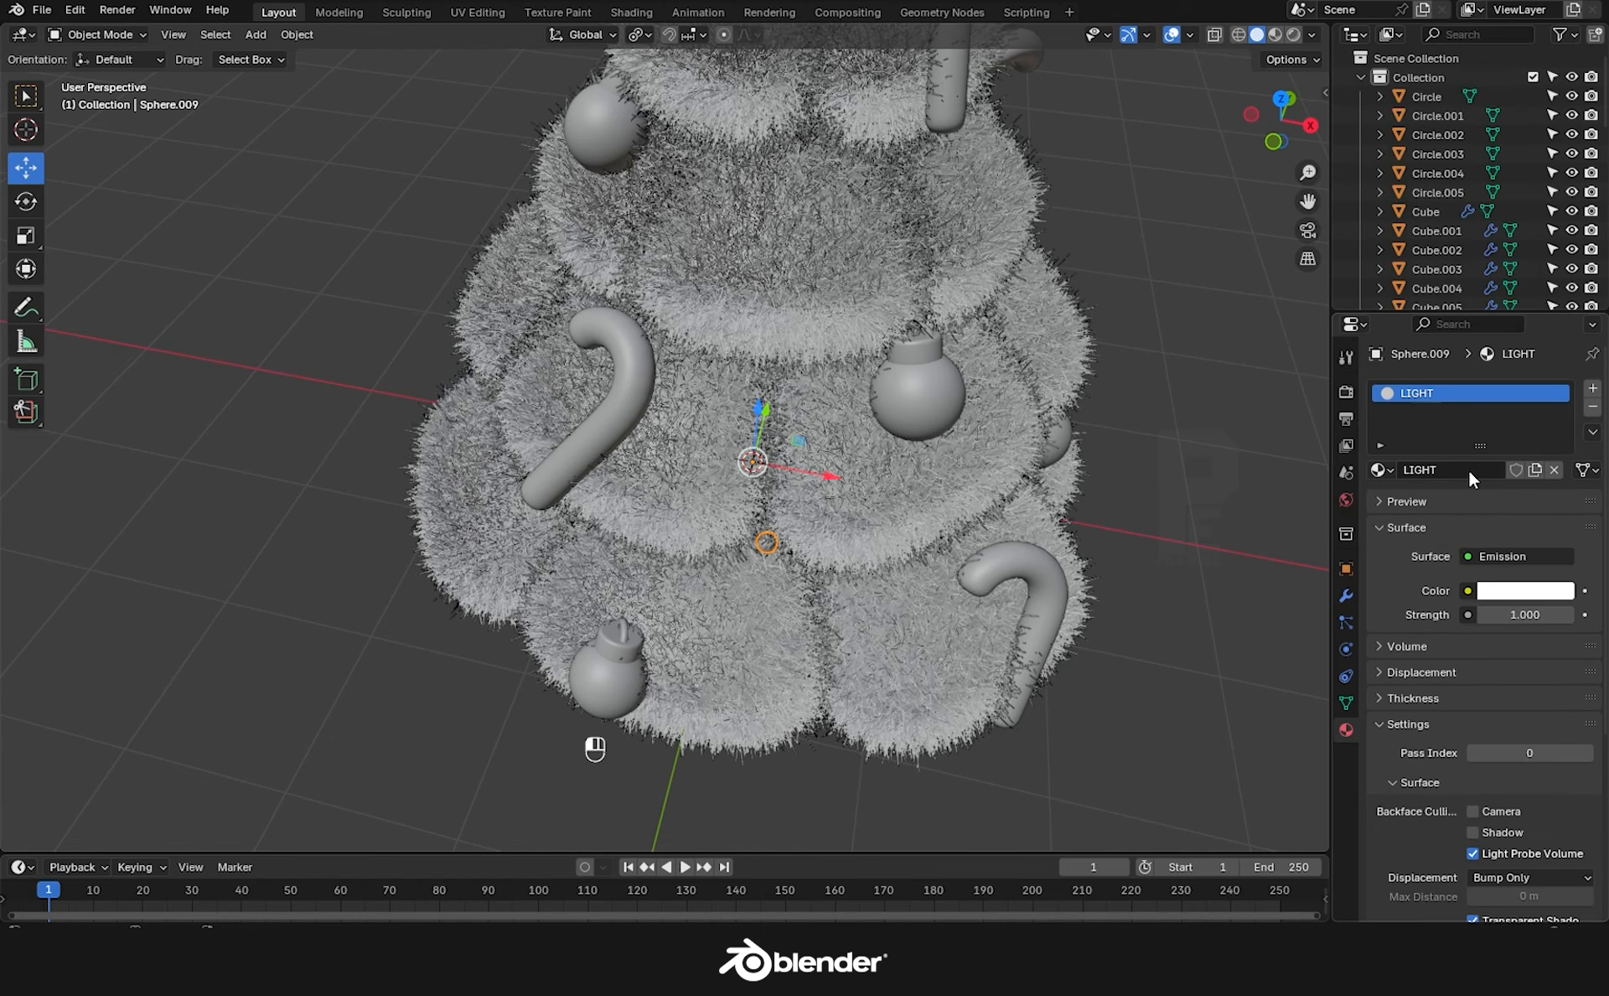
Move the sphere's origin back to its geometry.
{"action": "right_click", "coordinate": [764, 545]}
{"action": "left_click", "coordinate": [872, 561]}
{"action": "scroll", "coordinate": [759, 546], "scroll_direction": "up", "scroll_amount": 3}
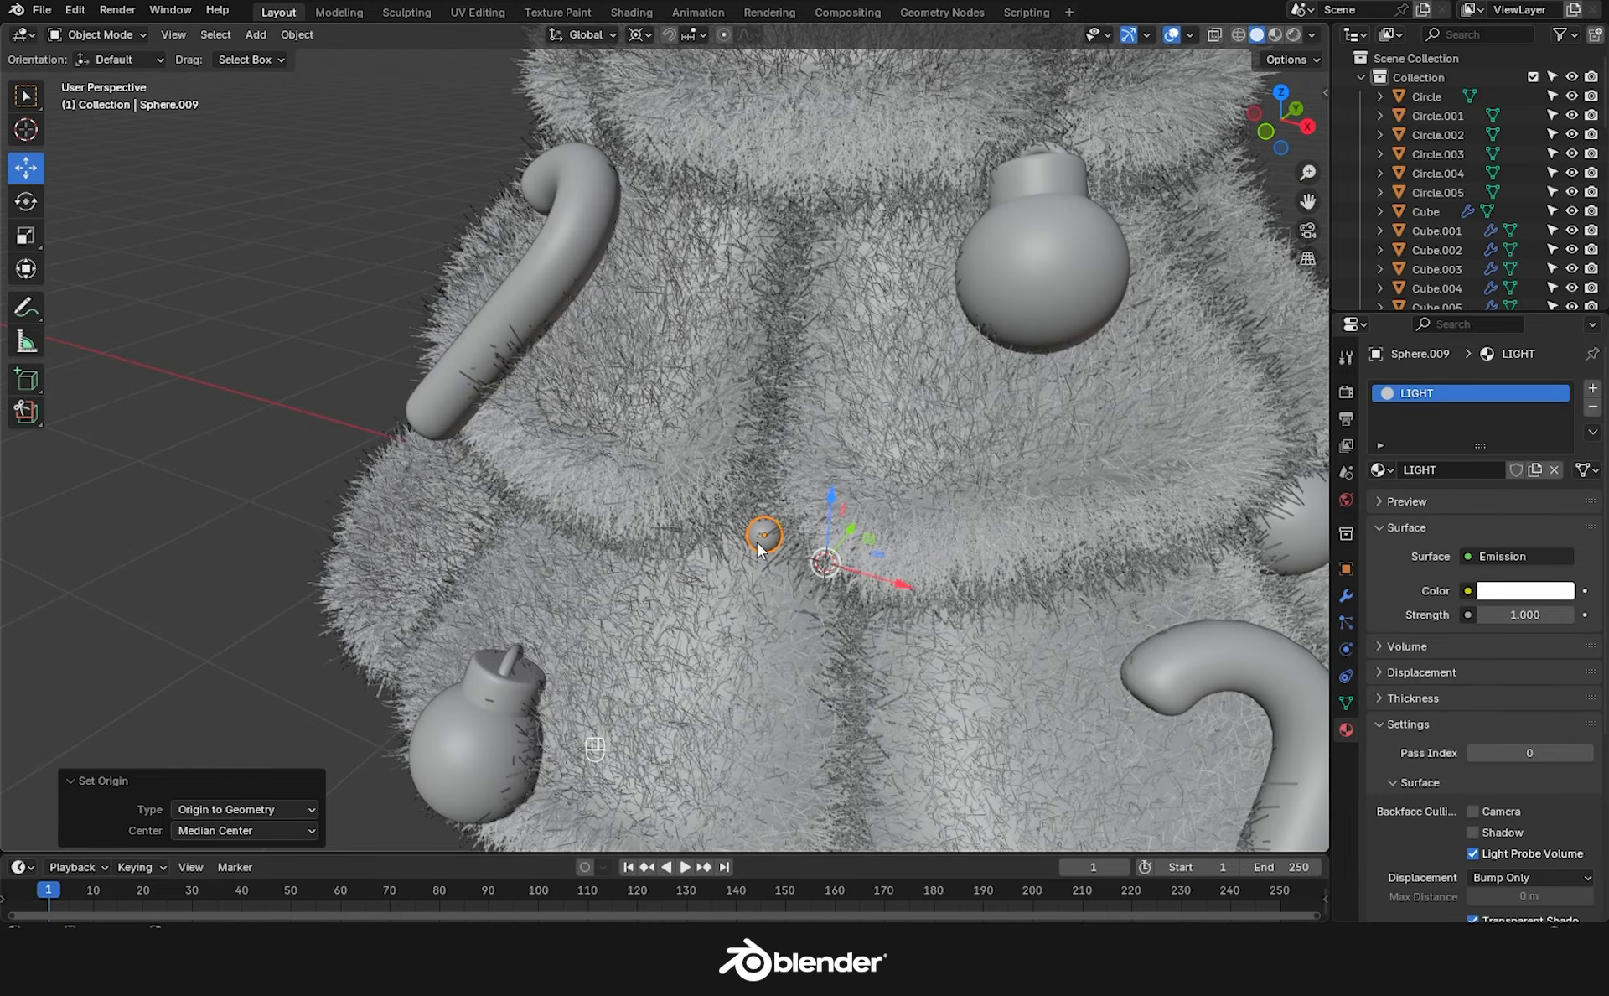
{"action": "scroll", "coordinate": [788, 567], "scroll_direction": "down", "scroll_amount": 4}
Duplicate the LIGHT sphere twice and position the copies in the tree's fur.
{"action": "key", "text": "shift+d"}
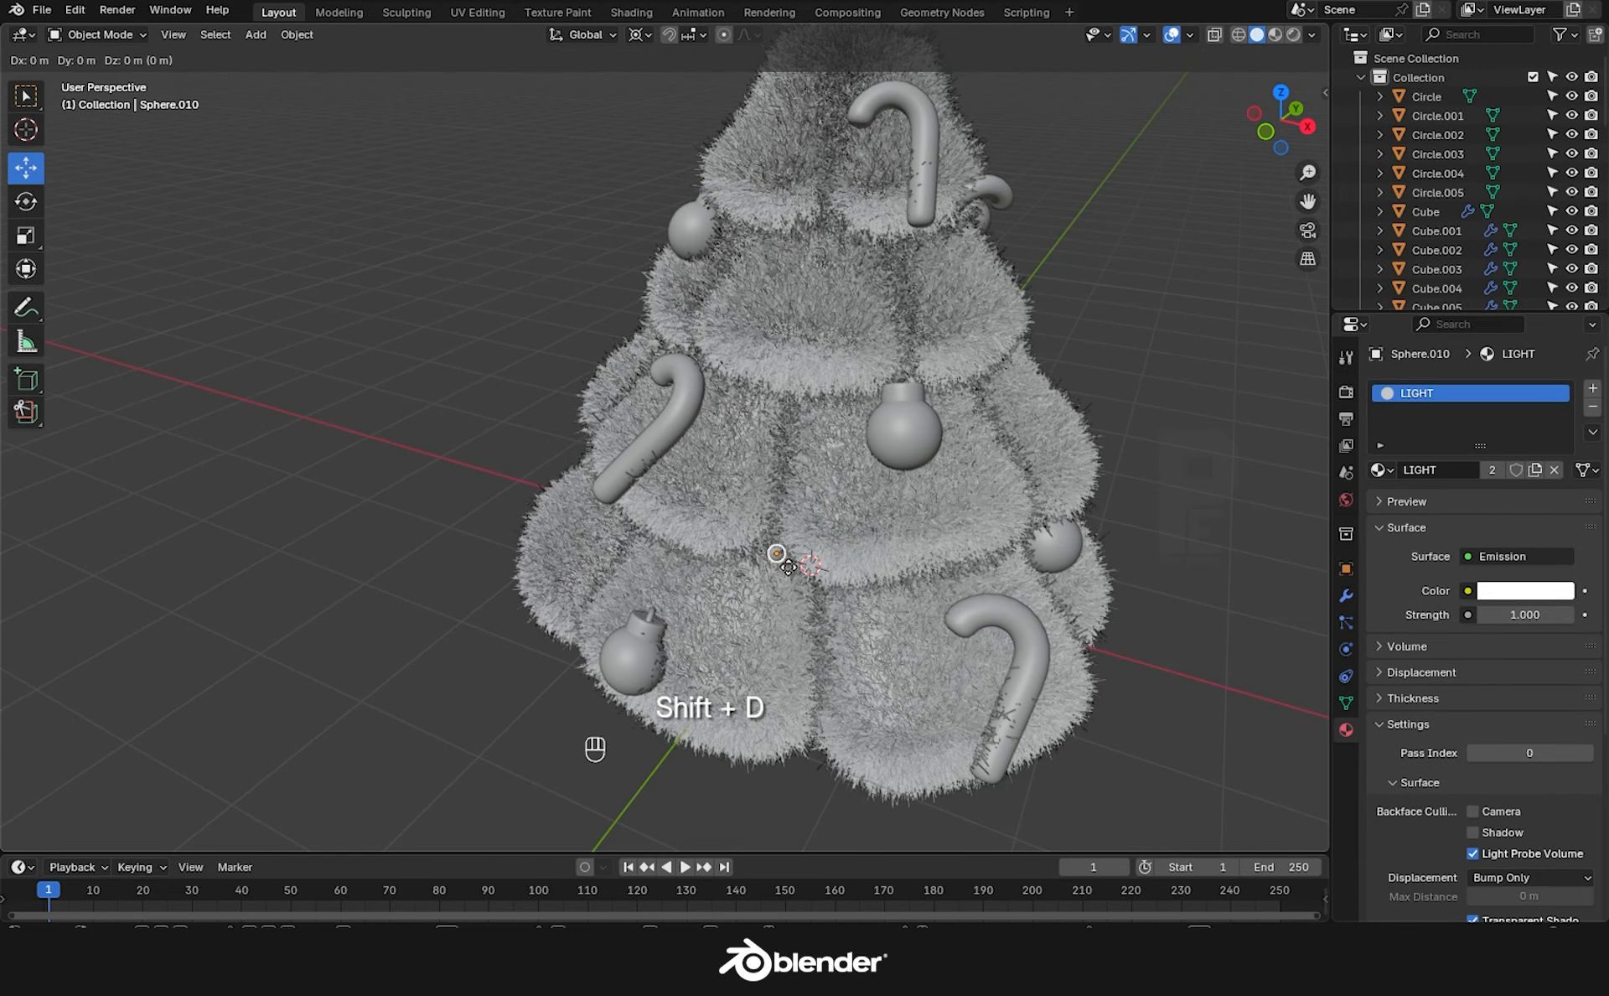
{"action": "left_click", "coordinate": [962, 451]}
{"action": "key", "text": "shift+d"}
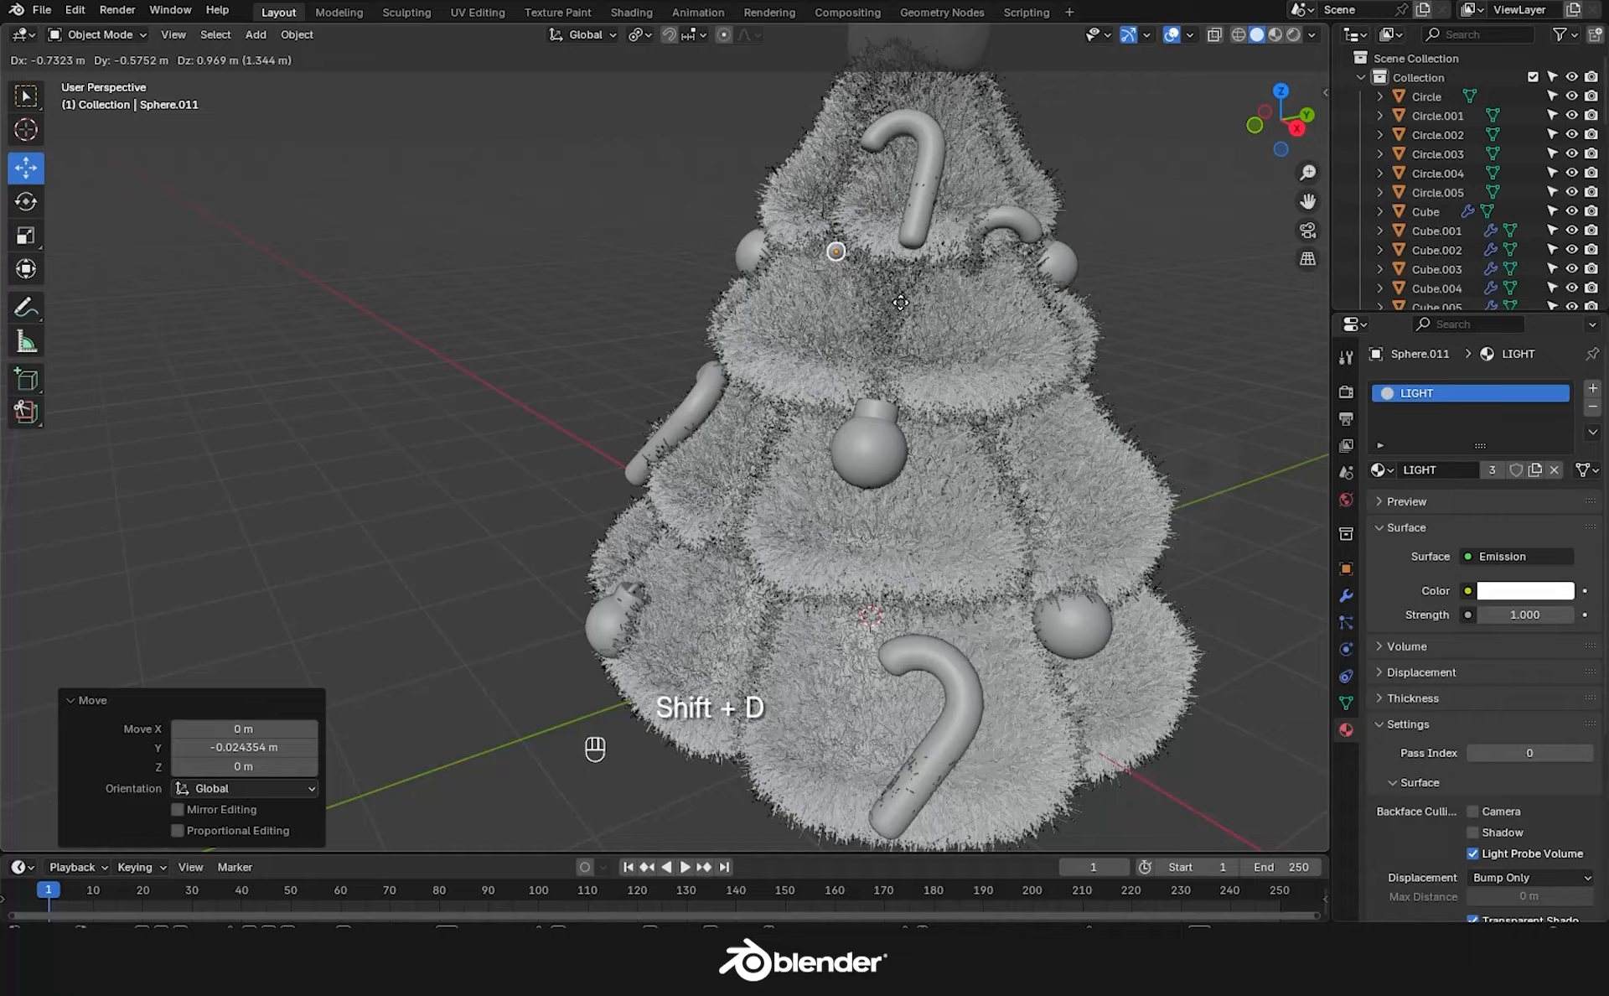
{"action": "left_click", "coordinate": [841, 262]}
{"action": "middle_click_drag", "start_coordinate": [699, 225], "coordinate": [811, 248]}
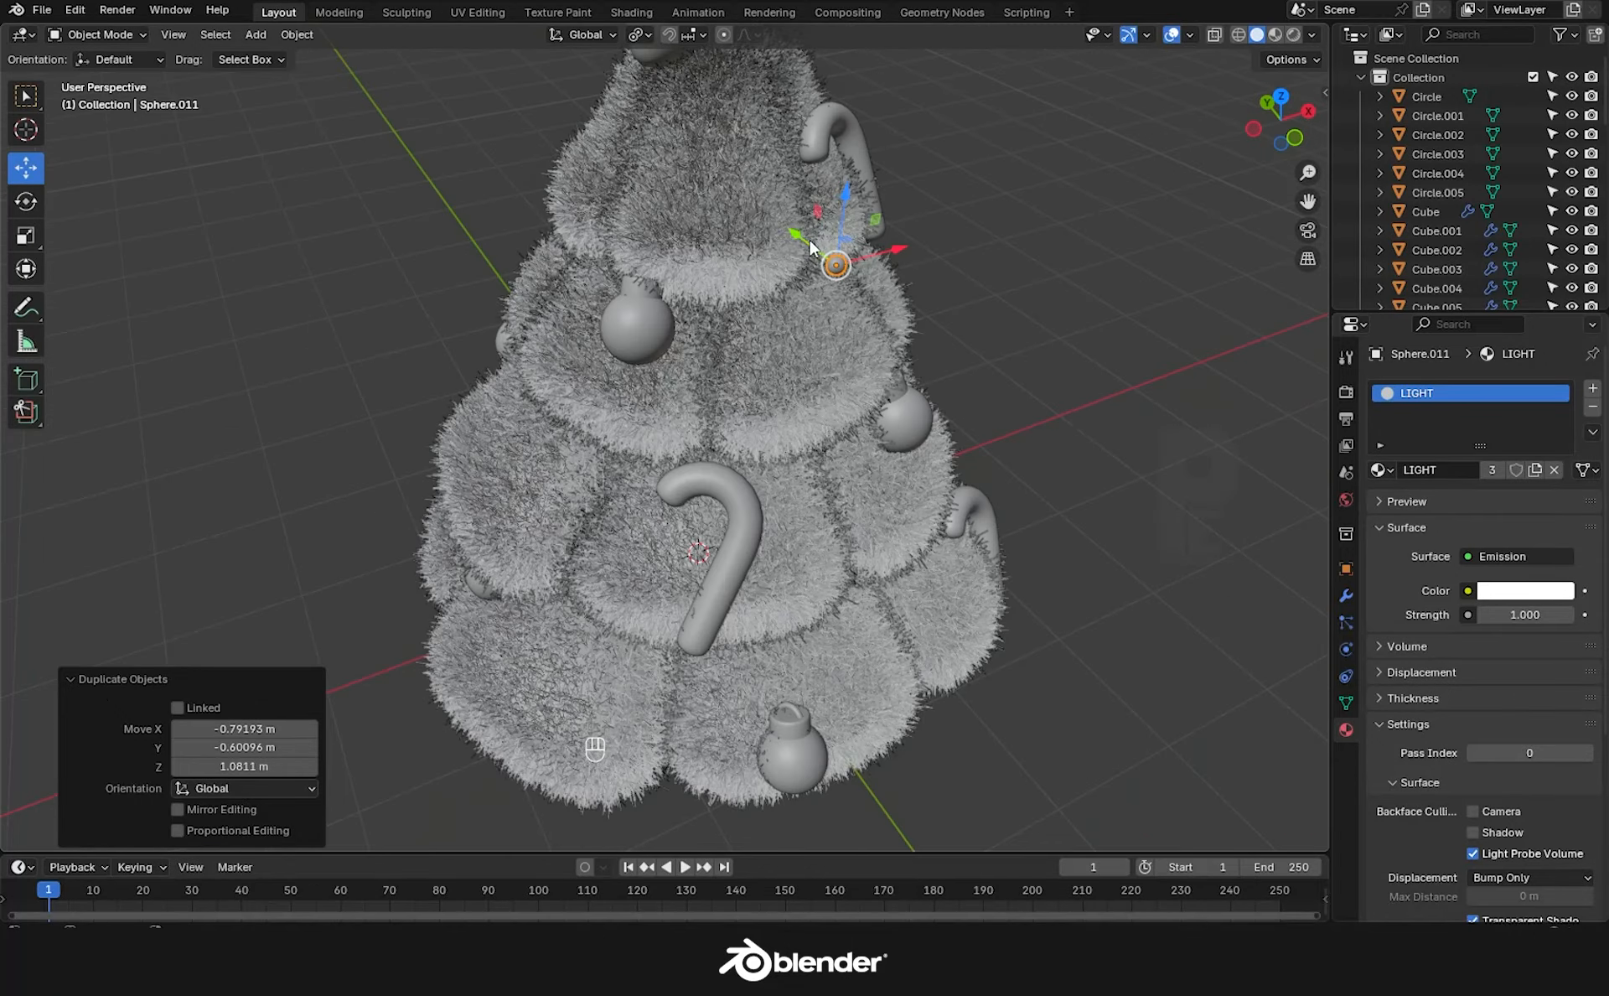
{"action": "left_click_drag", "start_coordinate": [811, 248], "coordinate": [792, 233]}
{"action": "middle_click_drag", "start_coordinate": [793, 233], "coordinate": [846, 172]}
{"action": "left_click_drag", "start_coordinate": [751, 139], "coordinate": [751, 146]}
{"action": "left_click_drag", "start_coordinate": [825, 197], "coordinate": [814, 197]}
{"action": "middle_click_drag", "start_coordinate": [814, 197], "coordinate": [796, 252]}
{"action": "left_click_drag", "start_coordinate": [796, 198], "coordinate": [790, 206]}
{"action": "middle_click_drag", "start_coordinate": [755, 335], "coordinate": [874, 295]}
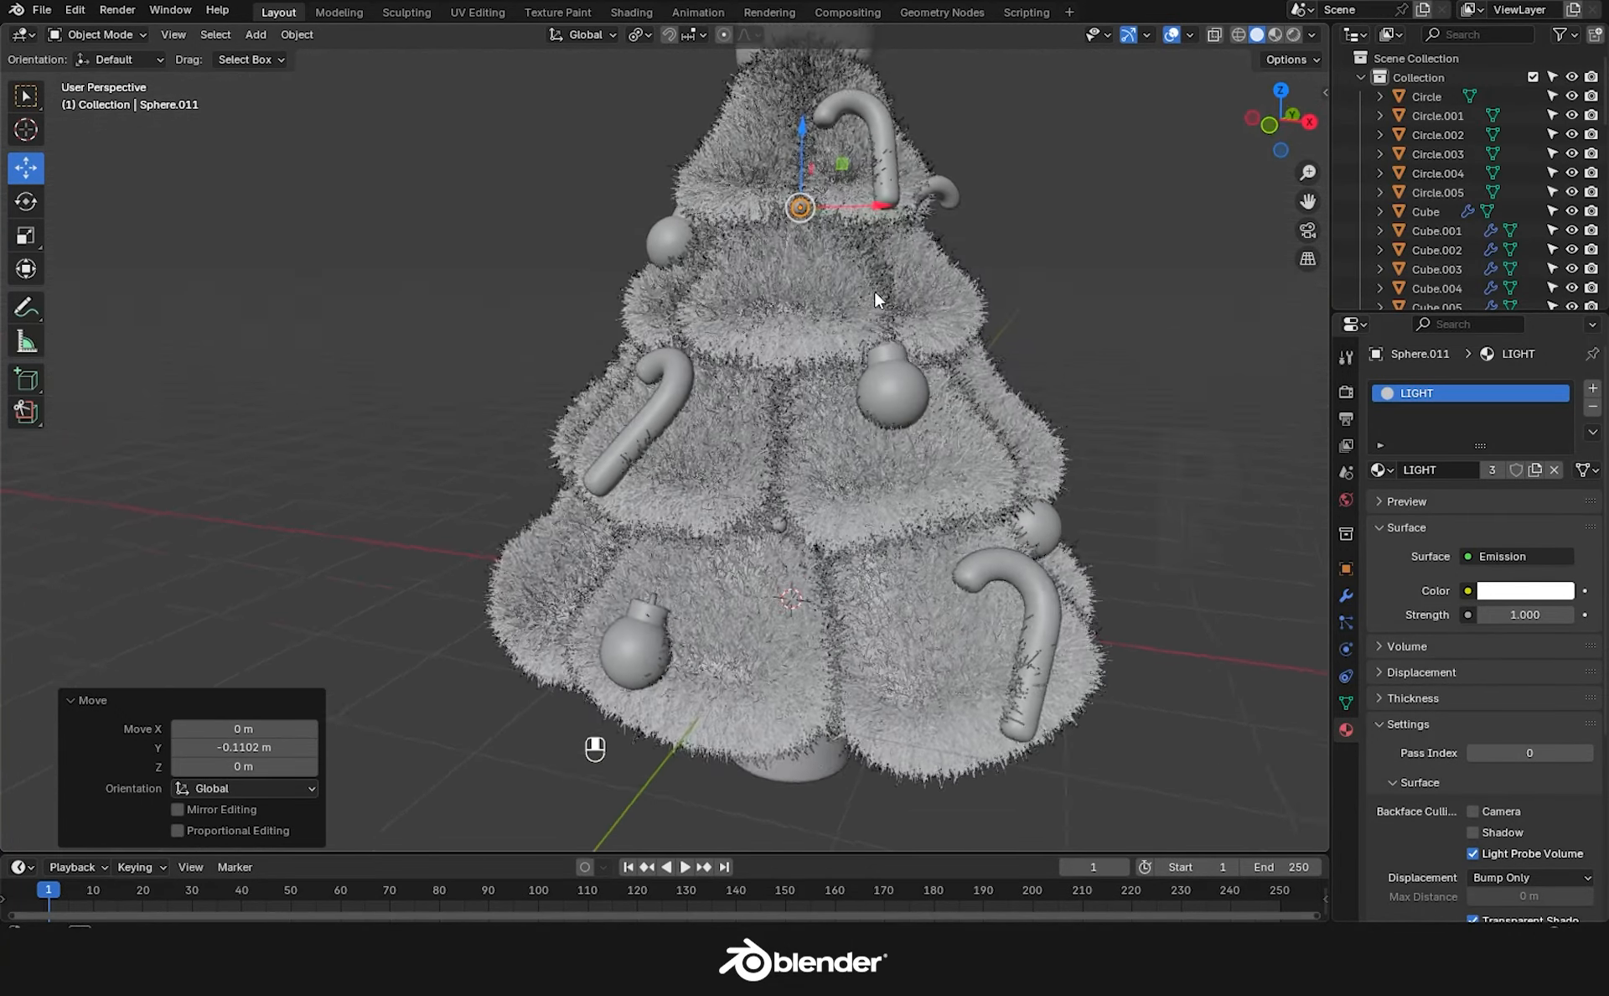
Place another LIGHT copy on the lower left of the tree.
{"action": "key", "text": "shift+d"}
{"action": "left_click", "coordinate": [675, 622]}
{"action": "middle_click_drag", "start_coordinate": [670, 628], "coordinate": [754, 578]}
{"action": "left_click_drag", "start_coordinate": [713, 549], "coordinate": [692, 584]}
{"action": "left_click_drag", "start_coordinate": [709, 541], "coordinate": [692, 547]}
{"action": "middle_click_drag", "start_coordinate": [696, 549], "coordinate": [738, 528]}
{"action": "left_click_drag", "start_coordinate": [688, 490], "coordinate": [689, 514]}
{"action": "middle_click_drag", "start_coordinate": [692, 520], "coordinate": [727, 623]}
Place another LIGHT copy on the upper left of the tree.
{"action": "key", "text": "shift+d"}
{"action": "left_click", "coordinate": [644, 444]}
{"action": "middle_click_drag", "start_coordinate": [643, 444], "coordinate": [755, 469]}
{"action": "left_click_drag", "start_coordinate": [607, 411], "coordinate": [518, 409]}
{"action": "left_click_drag", "start_coordinate": [573, 351], "coordinate": [577, 351]}
{"action": "middle_click_drag", "start_coordinate": [821, 537], "coordinate": [708, 480]}
Add two more LIGHT copies and nudge them into position around the tree.
{"action": "key", "text": "shift+d"}
{"action": "left_click", "coordinate": [864, 482]}
{"action": "middle_click_drag", "start_coordinate": [863, 482], "coordinate": [947, 537]}
{"action": "left_click_drag", "start_coordinate": [481, 312], "coordinate": [536, 384]}
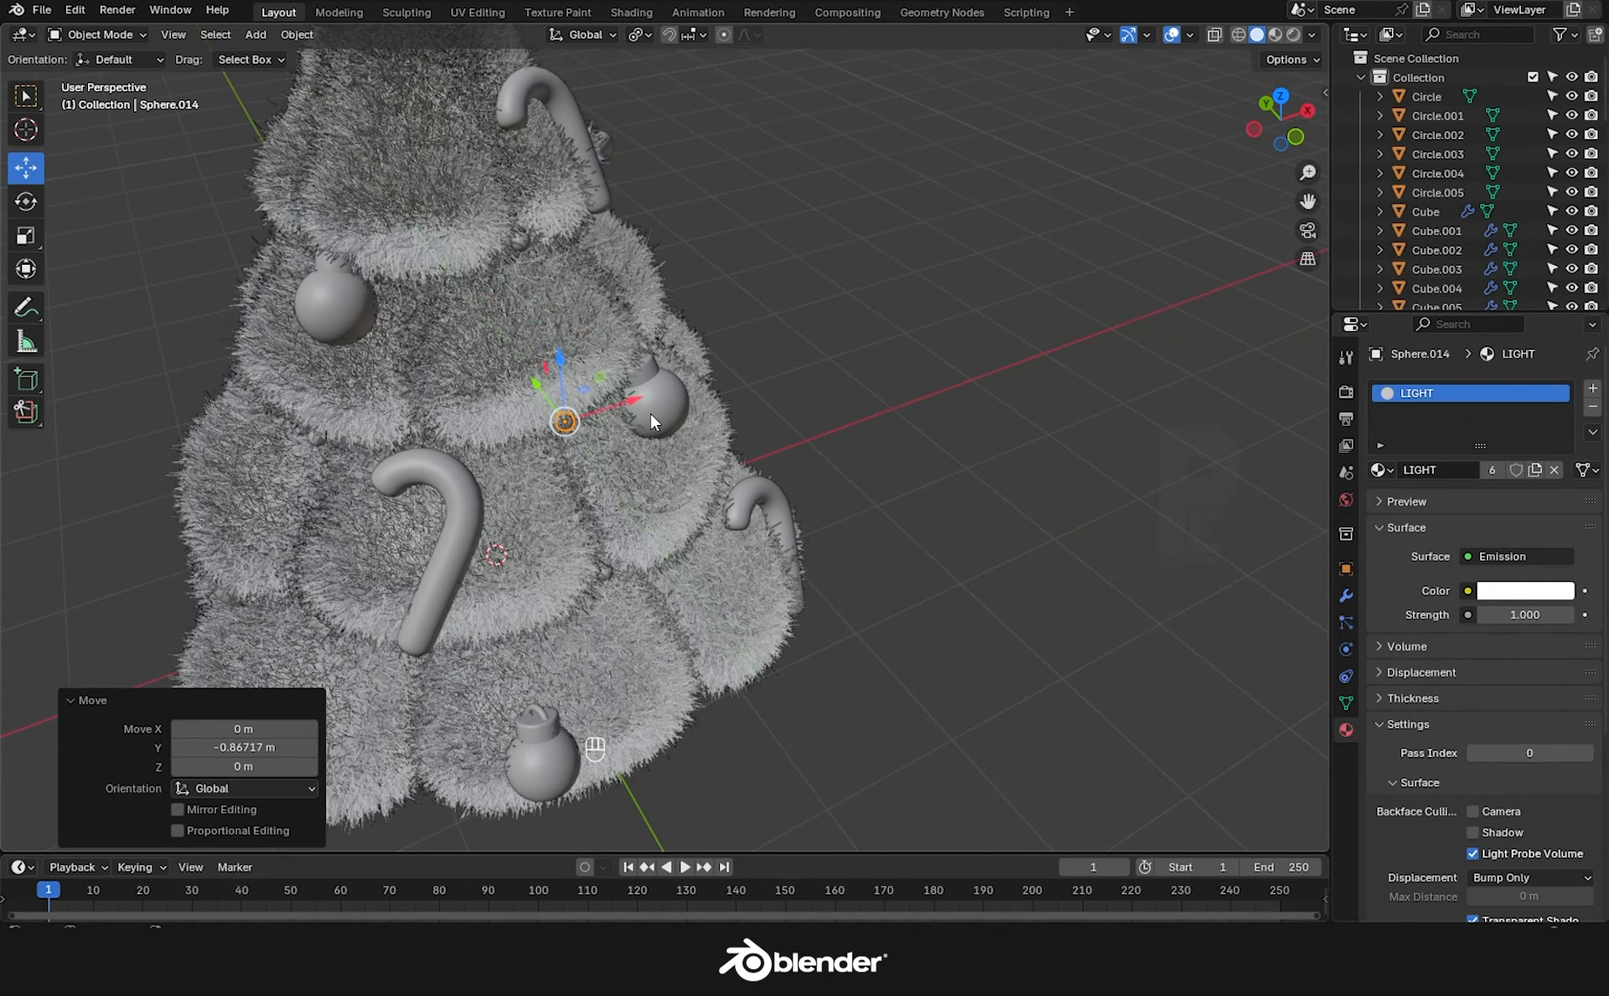
{"action": "left_click_drag", "start_coordinate": [634, 402], "coordinate": [641, 399]}
{"action": "middle_click_drag", "start_coordinate": [713, 436], "coordinate": [642, 388]}
{"action": "scroll", "coordinate": [643, 388], "scroll_direction": "up", "scroll_amount": 1}
{"action": "key", "text": "shift+d"}
{"action": "left_click", "coordinate": [845, 543]}
{"action": "left_click_drag", "start_coordinate": [786, 379], "coordinate": [786, 383]}
{"action": "middle_click_drag", "start_coordinate": [891, 514], "coordinate": [738, 478]}
Place one last LIGHT copy, shifting it along X and slightly down.
{"action": "key", "text": "shift+d"}
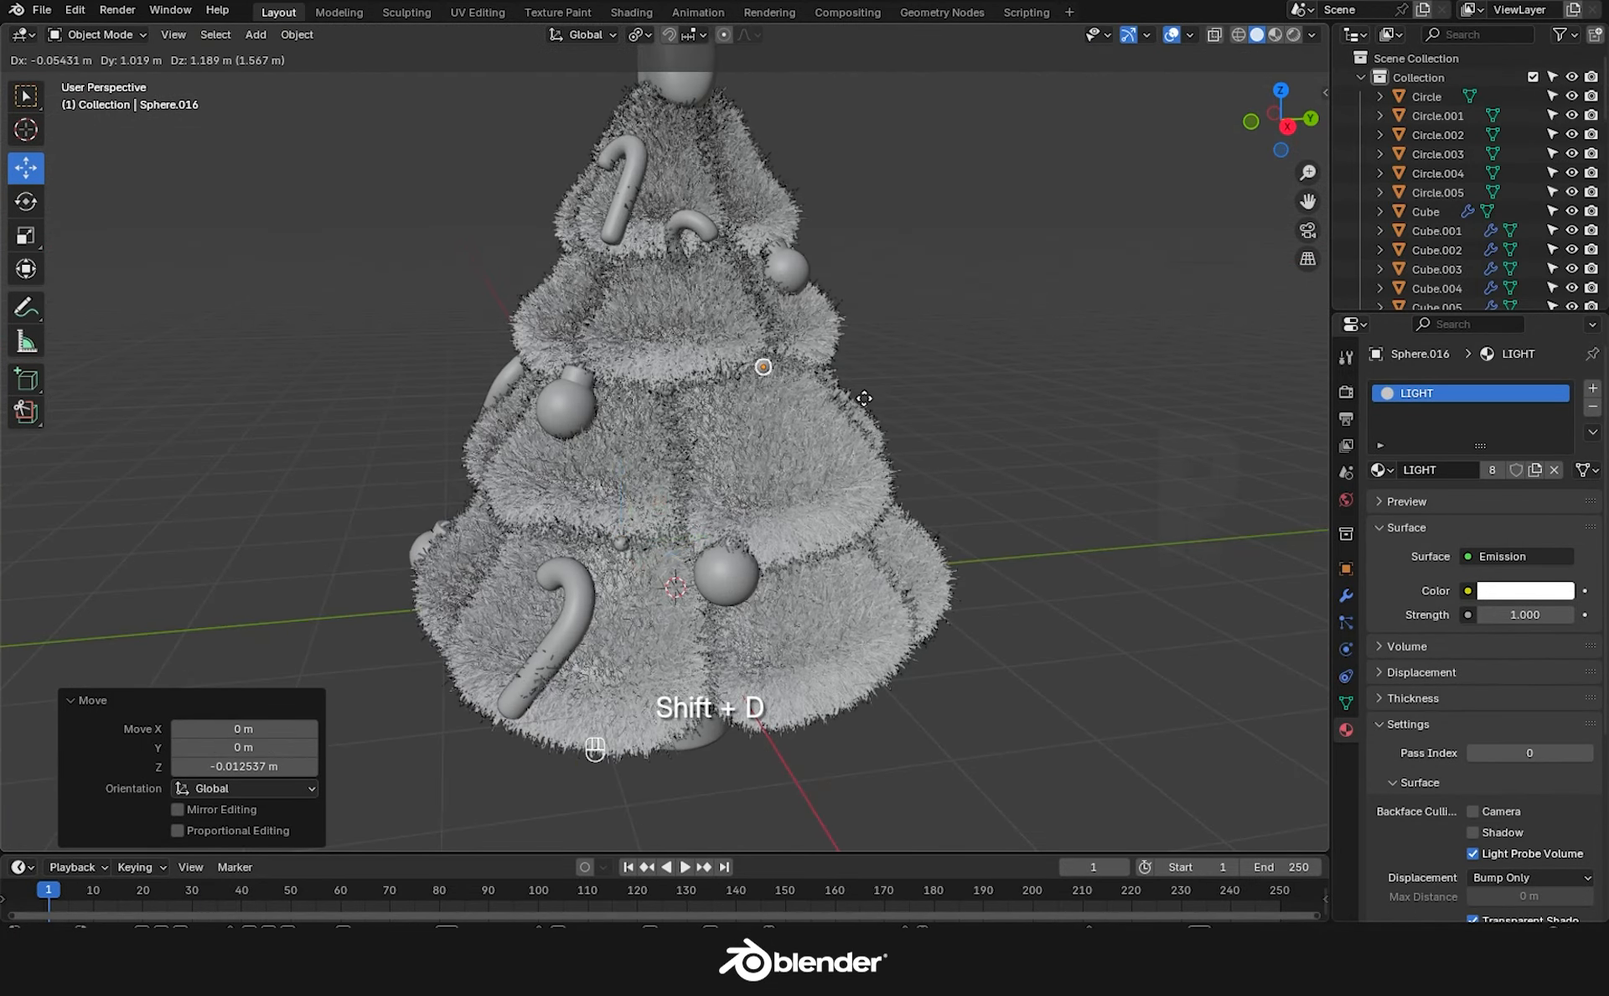
{"action": "left_click", "coordinate": [864, 398]}
{"action": "middle_click_drag", "start_coordinate": [864, 398], "coordinate": [838, 520]}
{"action": "left_click_drag", "start_coordinate": [787, 408], "coordinate": [778, 398]}
{"action": "middle_click_drag", "start_coordinate": [778, 397], "coordinate": [796, 289]}
{"action": "left_click_drag", "start_coordinate": [758, 280], "coordinate": [758, 290]}
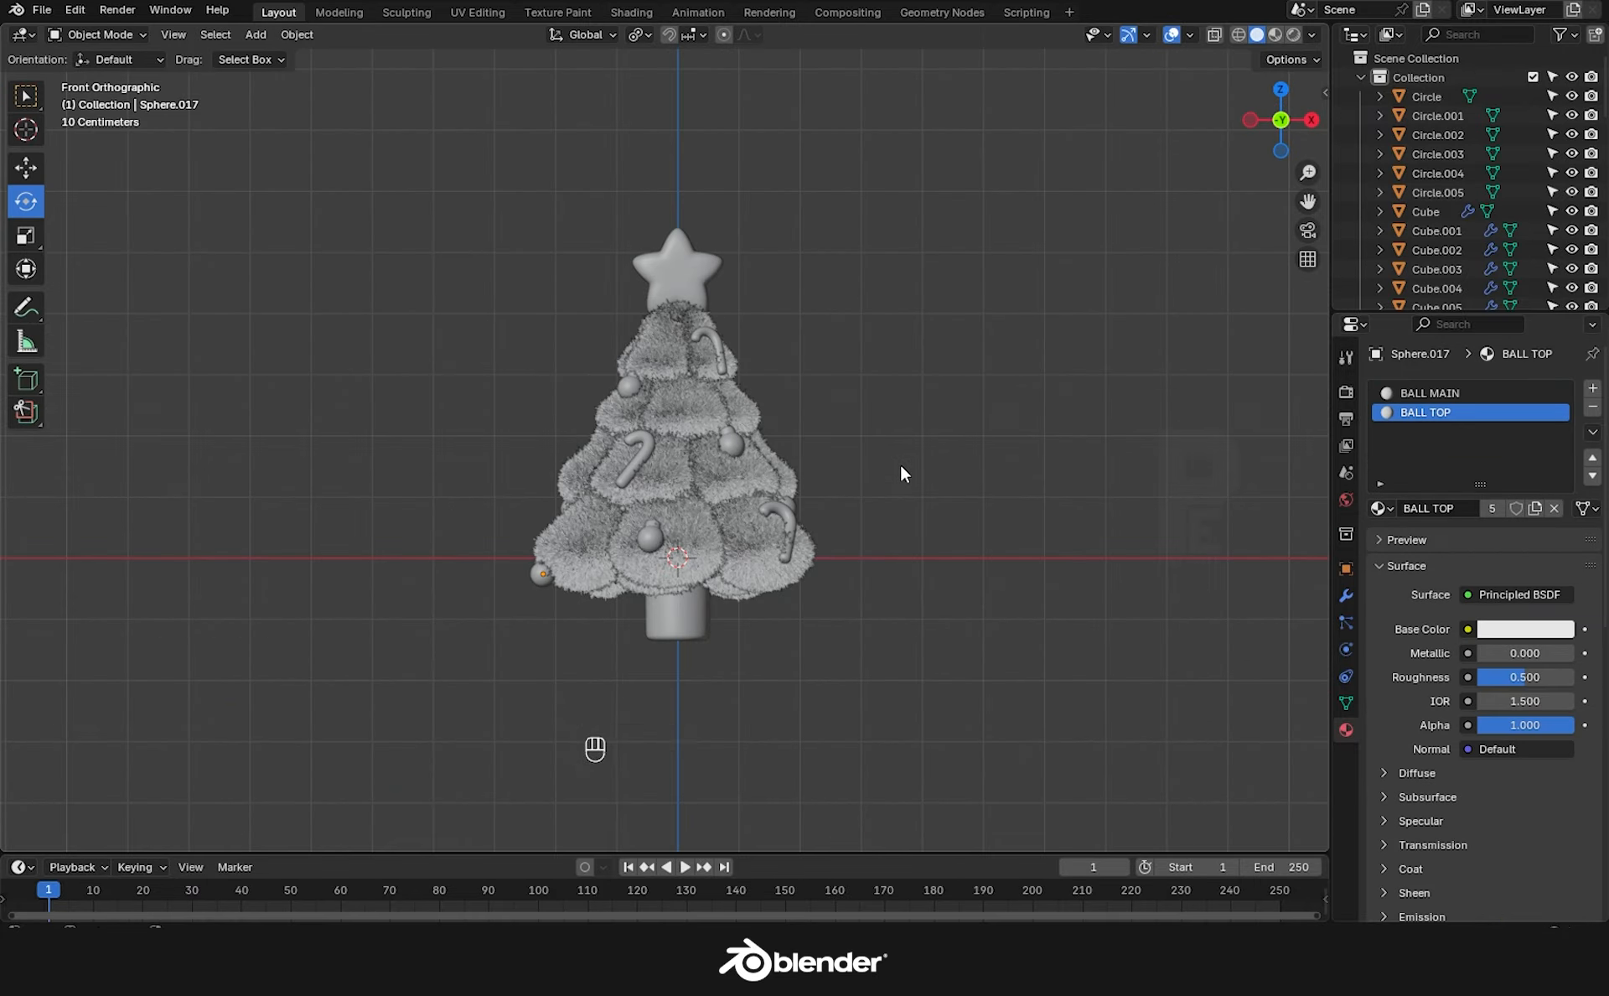
{"action": "key", "text": "shift+a"}
Add a camera, lock it to the view, and frame the tree through it.
{"action": "left_click", "coordinate": [958, 743]}
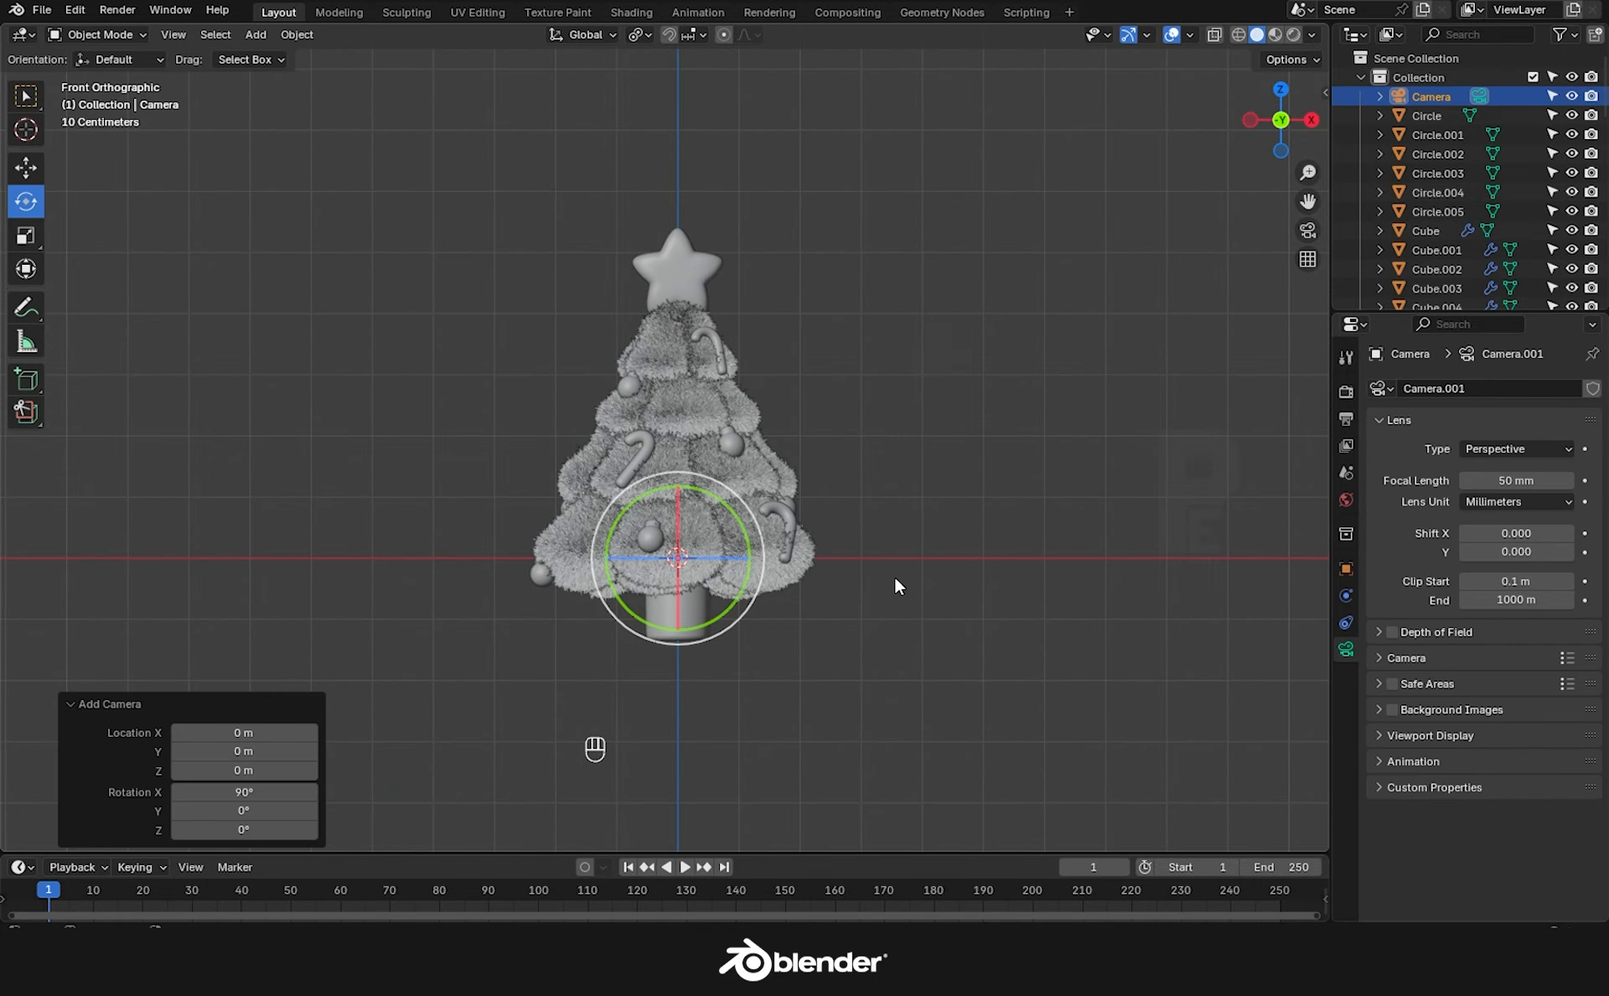
{"action": "key", "text": "n"}
{"action": "left_click", "coordinate": [1315, 186]}
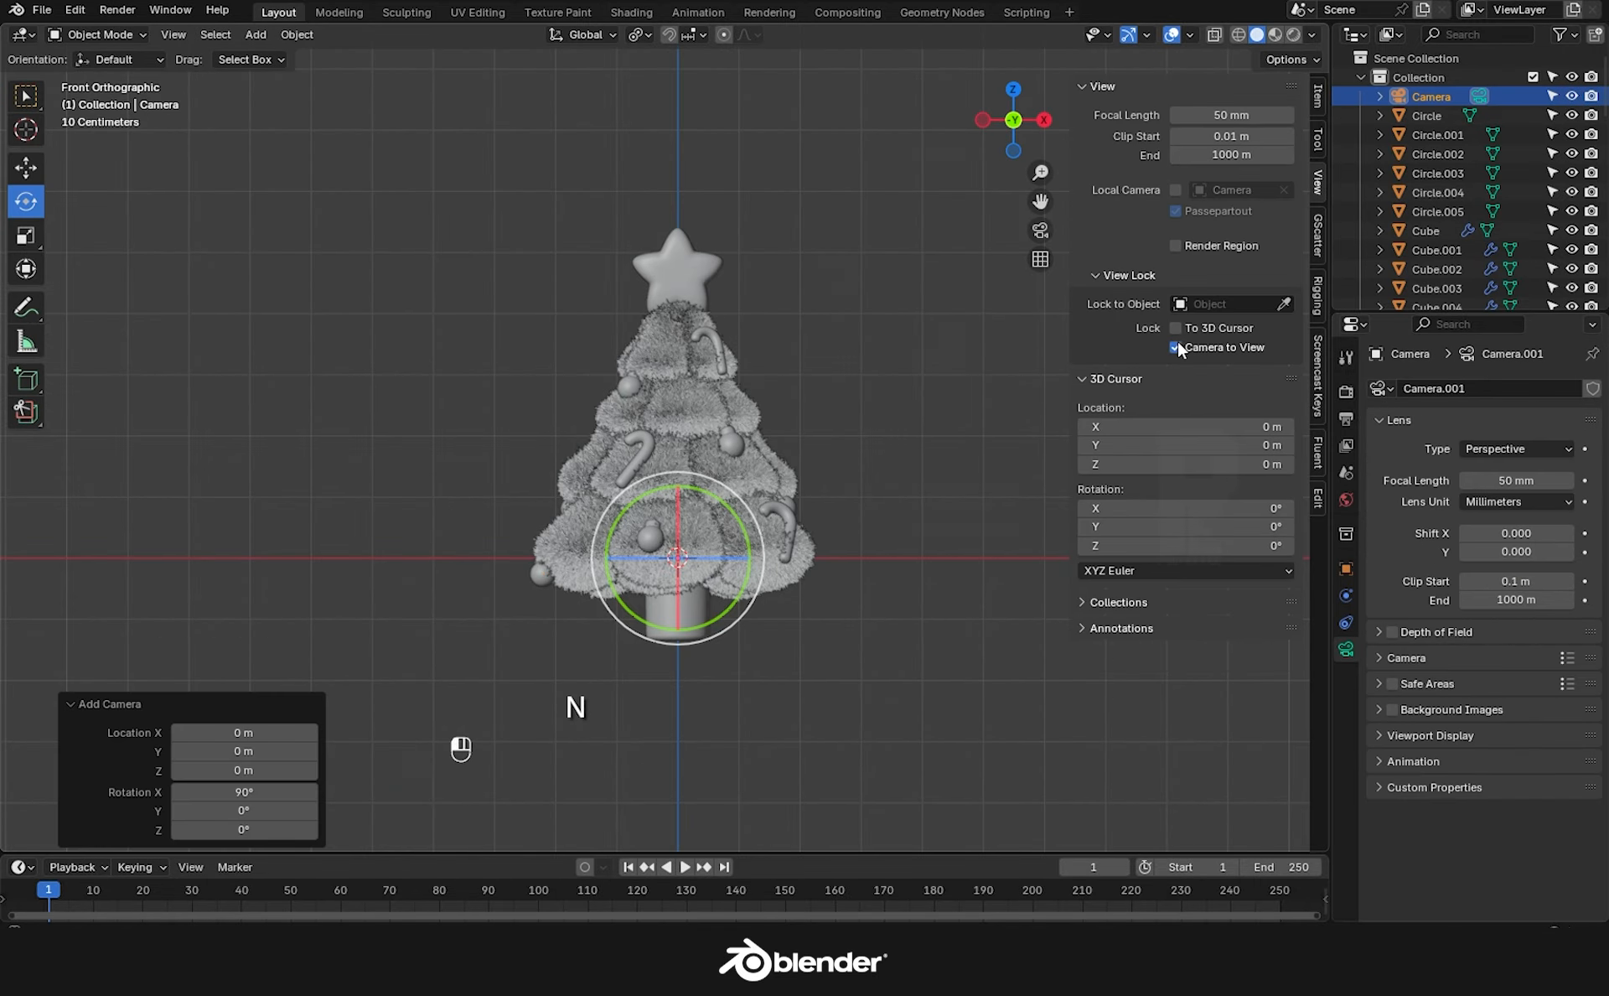
{"action": "left_click", "coordinate": [1040, 229]}
{"action": "scroll", "coordinate": [707, 641], "scroll_direction": "down", "scroll_amount": 10}
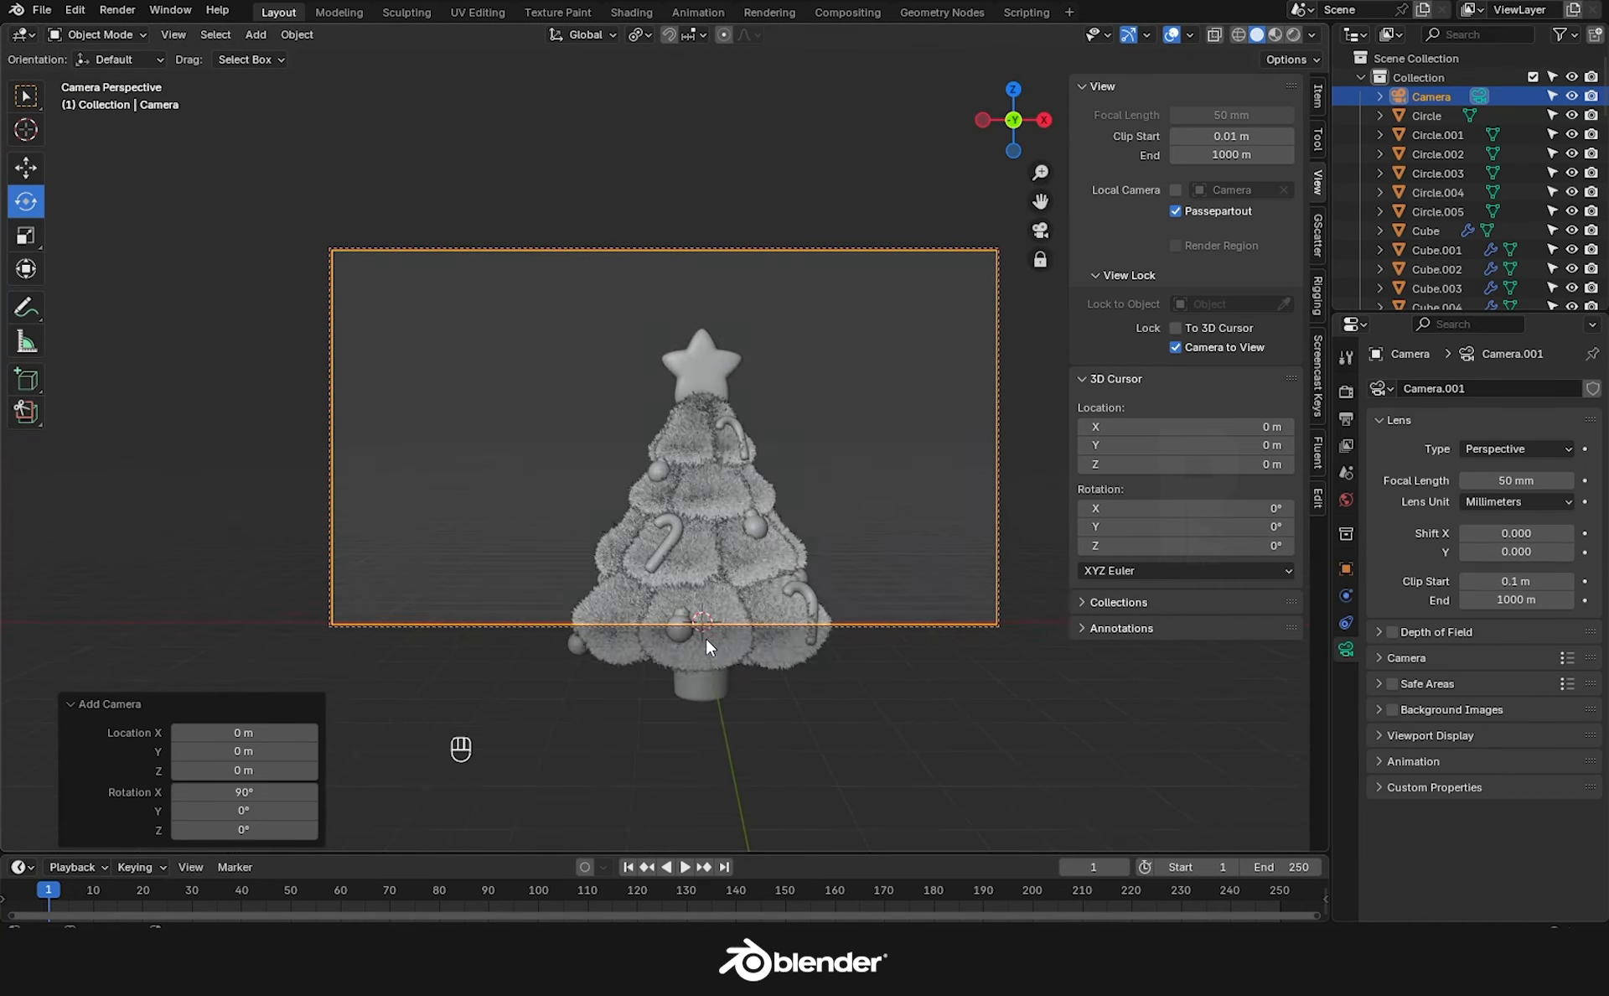
{"action": "middle_click_drag", "start_coordinate": [706, 637], "coordinate": [856, 547], "text": "shift"}
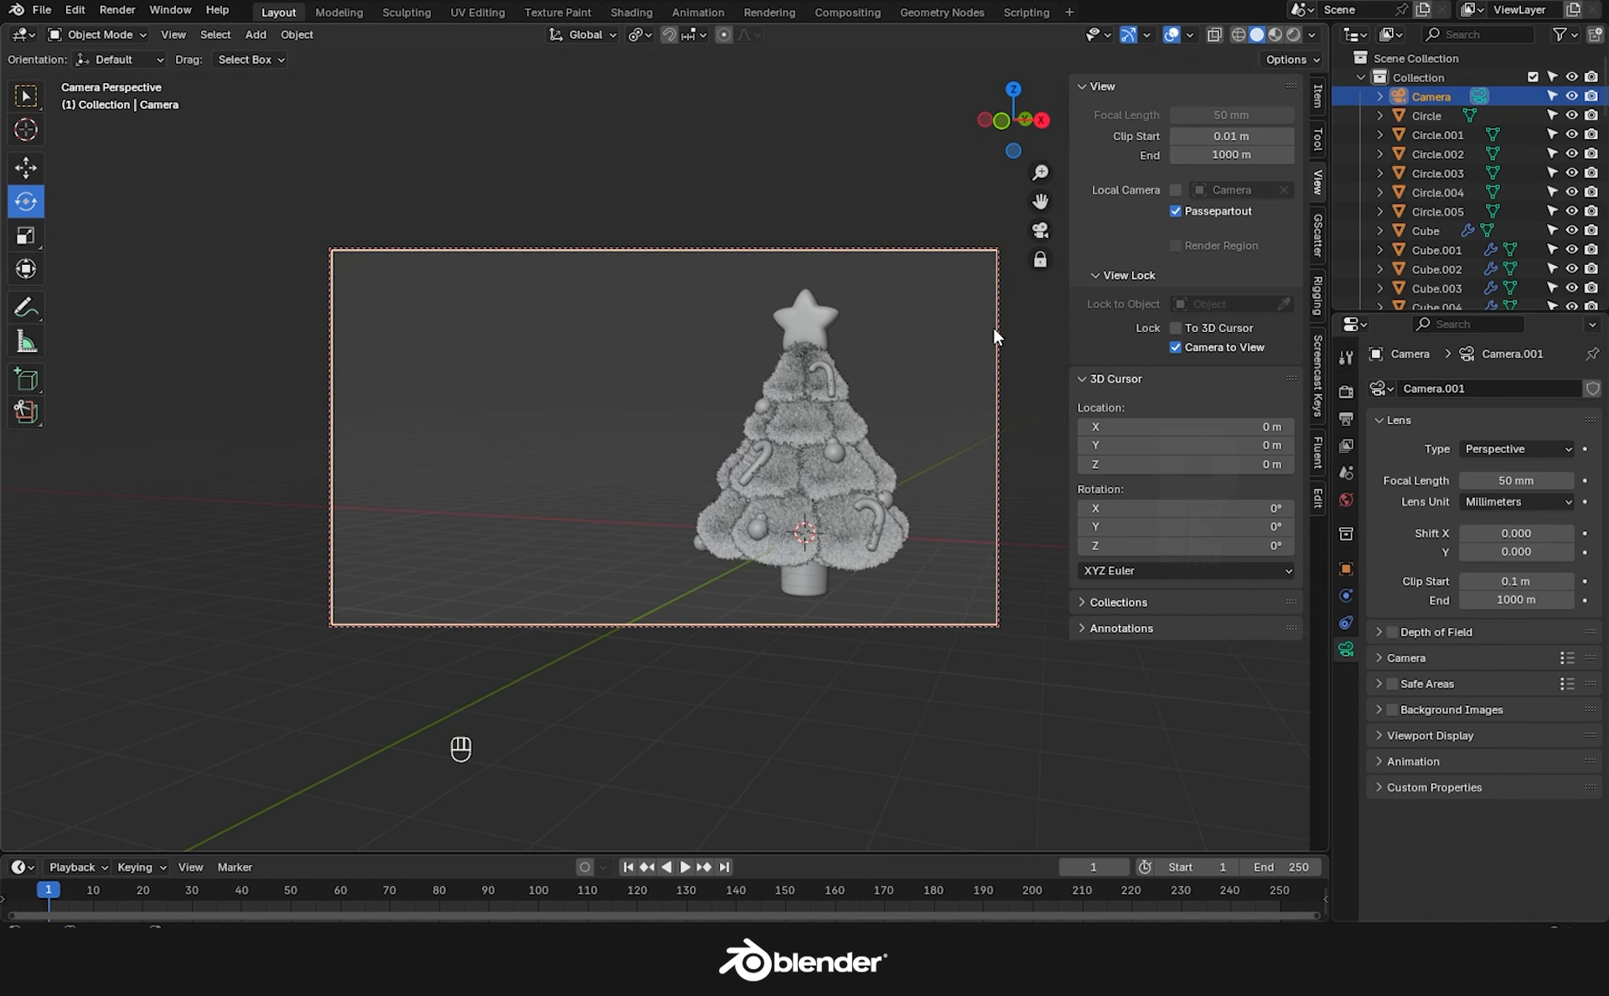
{"action": "left_click_drag", "start_coordinate": [1040, 171], "coordinate": [1040, 164]}
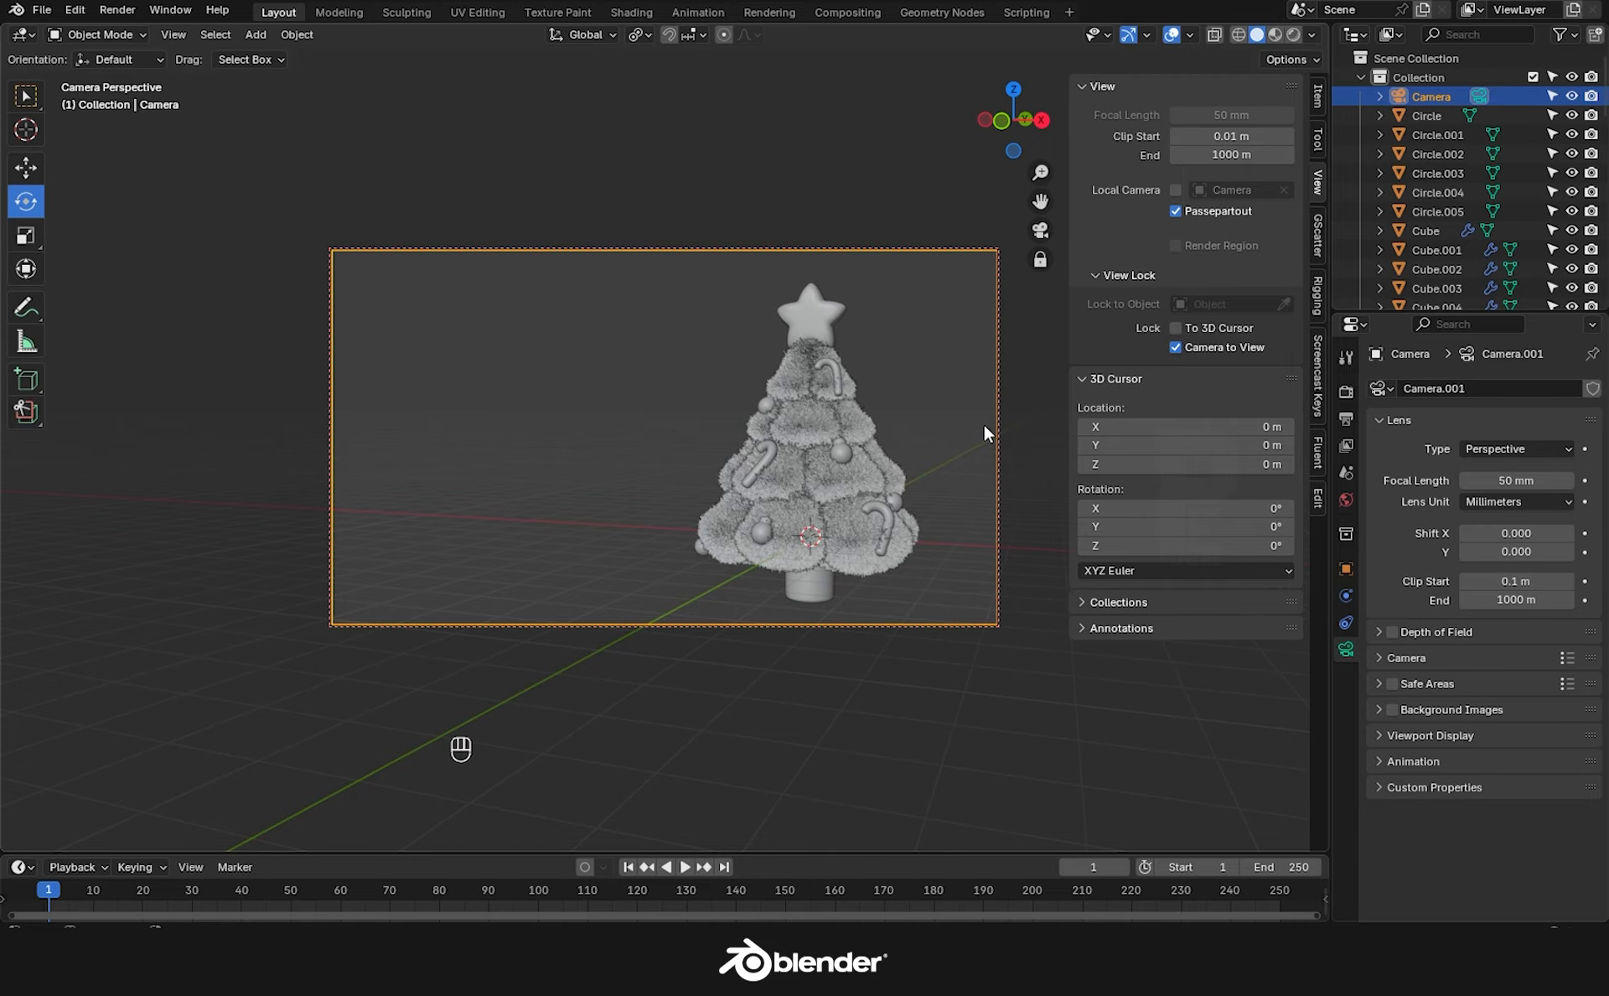
Tilt the camera to -13° on Y, then uncheck Camera to View.
{"action": "left_click", "coordinate": [1319, 105]}
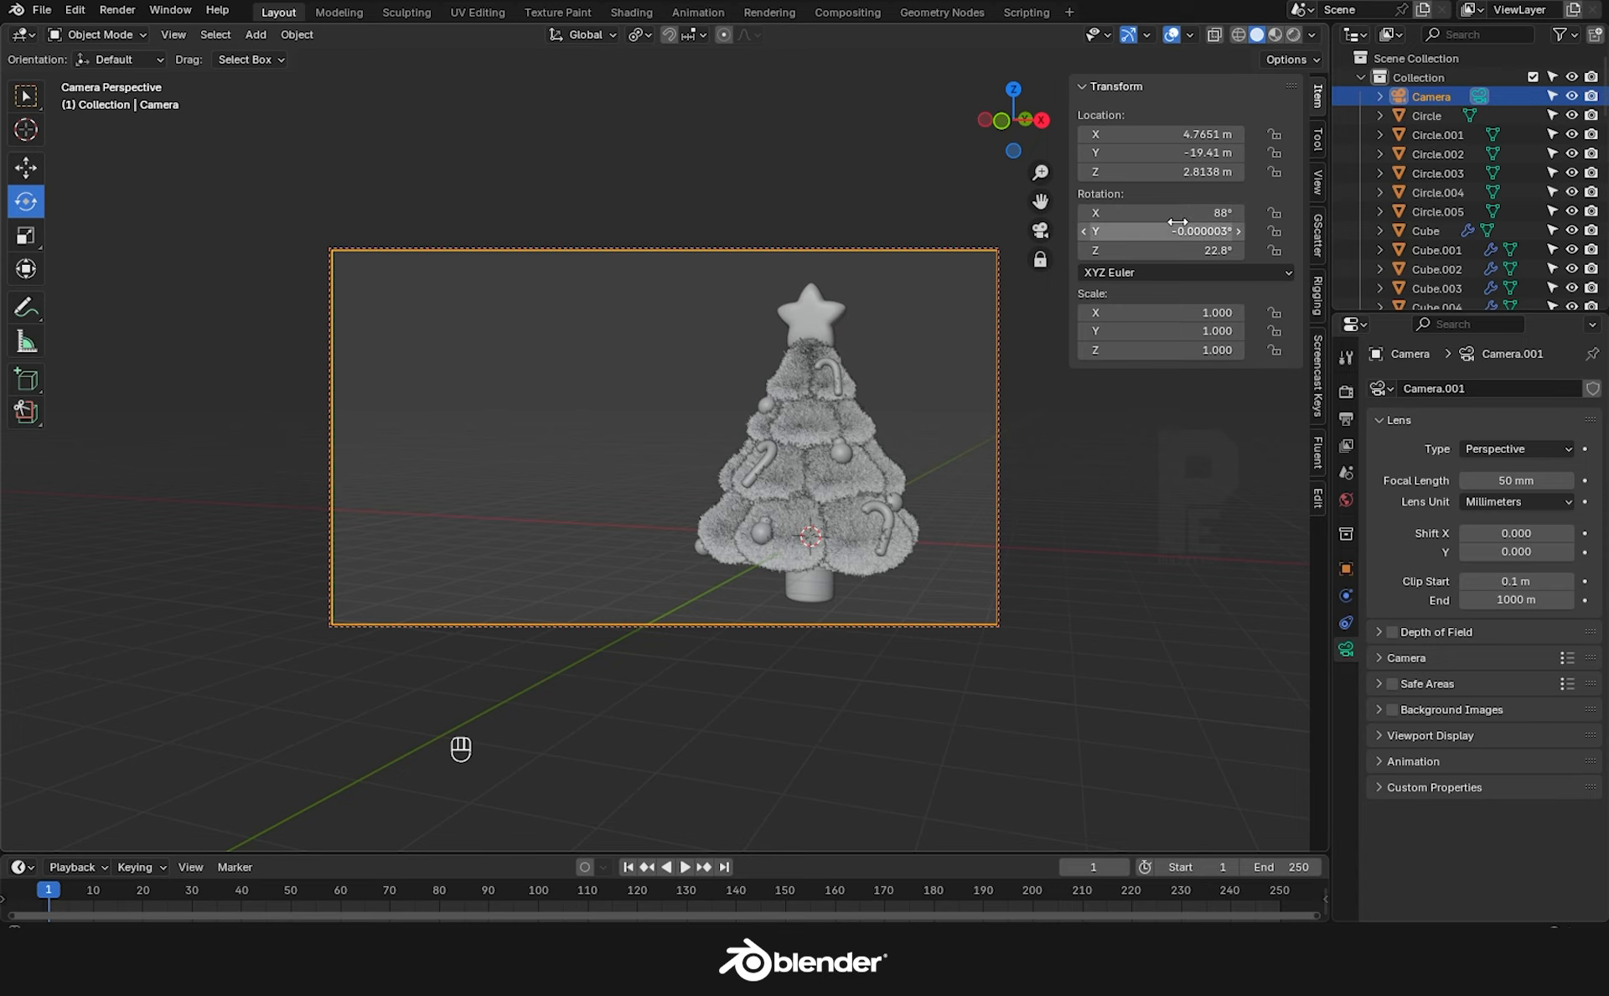
{"action": "left_click_drag", "start_coordinate": [1175, 215], "coordinate": [1154, 231]}
{"action": "key", "text": "ctrl+z"}
{"action": "middle_click_drag", "start_coordinate": [1020, 516], "coordinate": [1031, 482], "text": "shift"}
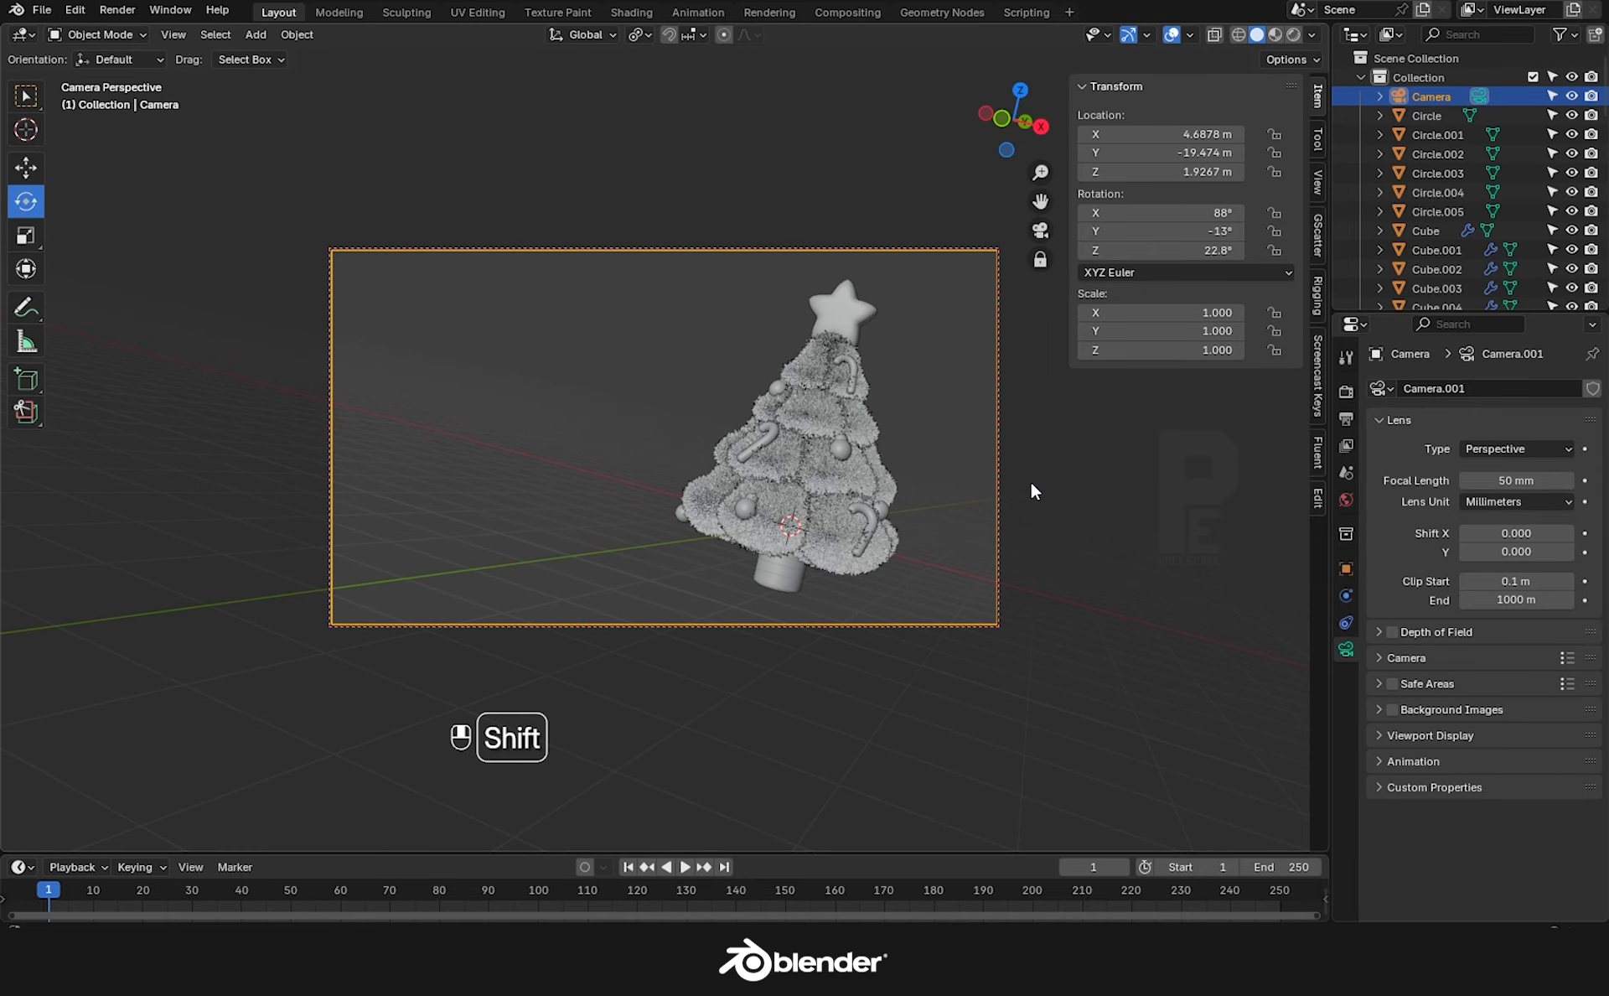
{"action": "scroll", "coordinate": [1031, 481], "scroll_direction": "up", "scroll_amount": 2}
{"action": "left_click", "coordinate": [1319, 180]}
{"action": "left_click", "coordinate": [1176, 347]}
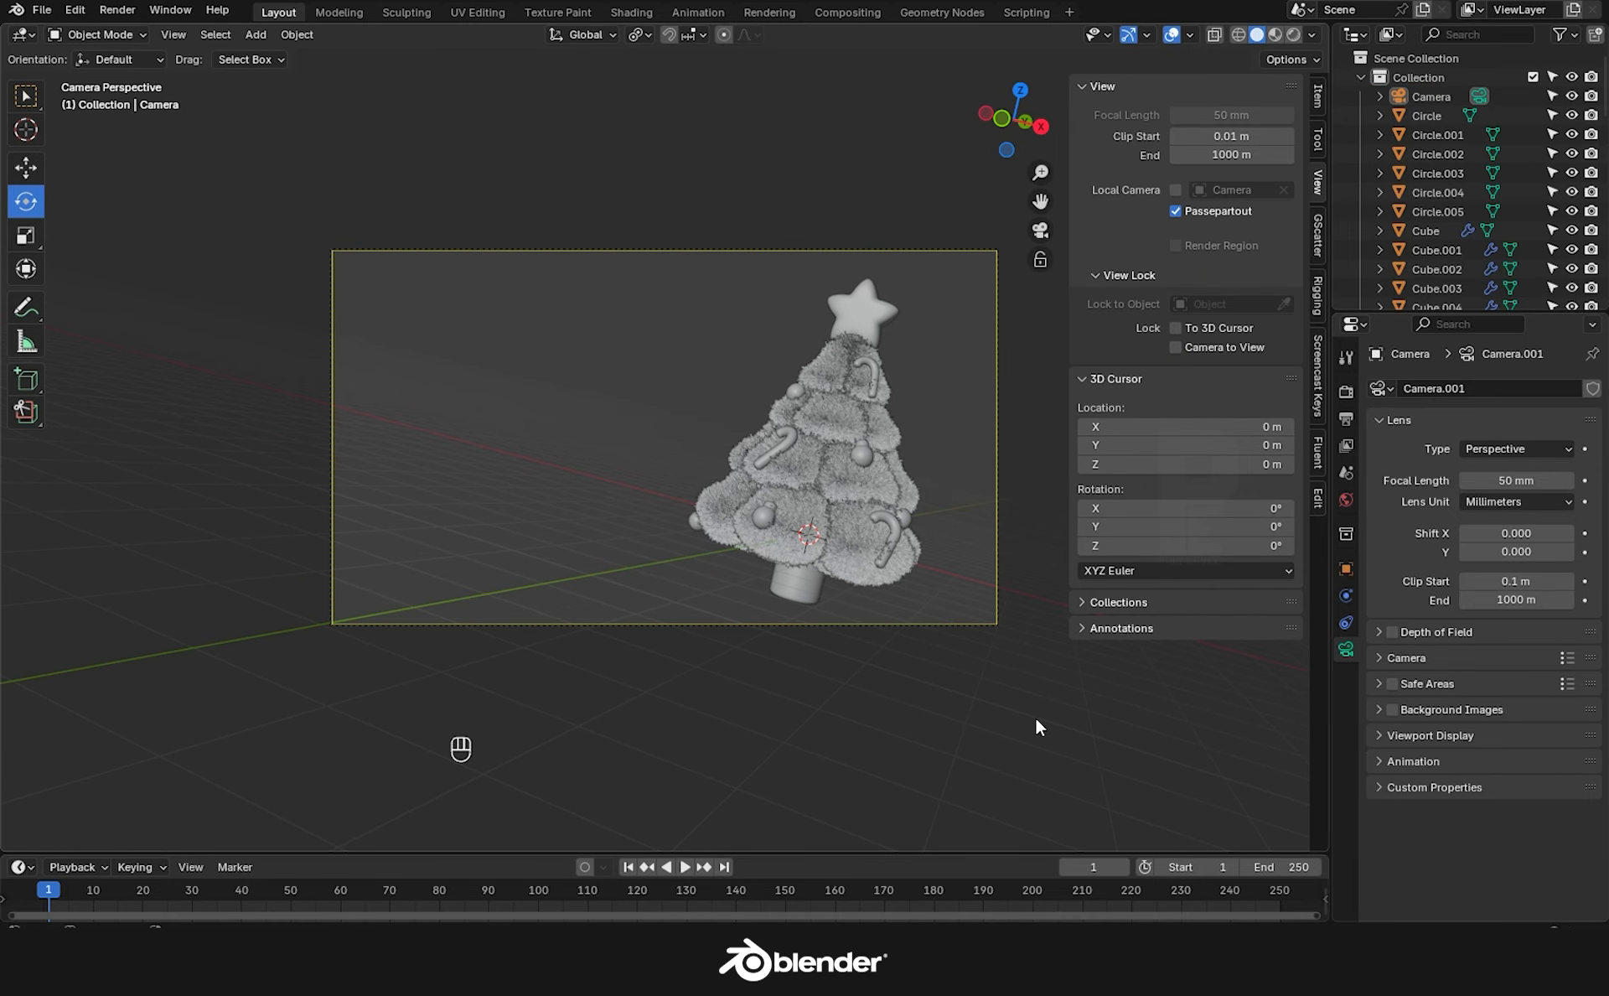
{"action": "middle_click_drag", "start_coordinate": [1048, 715], "coordinate": [981, 693], "text": "shift"}
Switch to rendered shading, set the render engine to Cycles, and save.
{"action": "left_click", "coordinate": [1346, 499]}
{"action": "left_click", "coordinate": [1469, 518]}
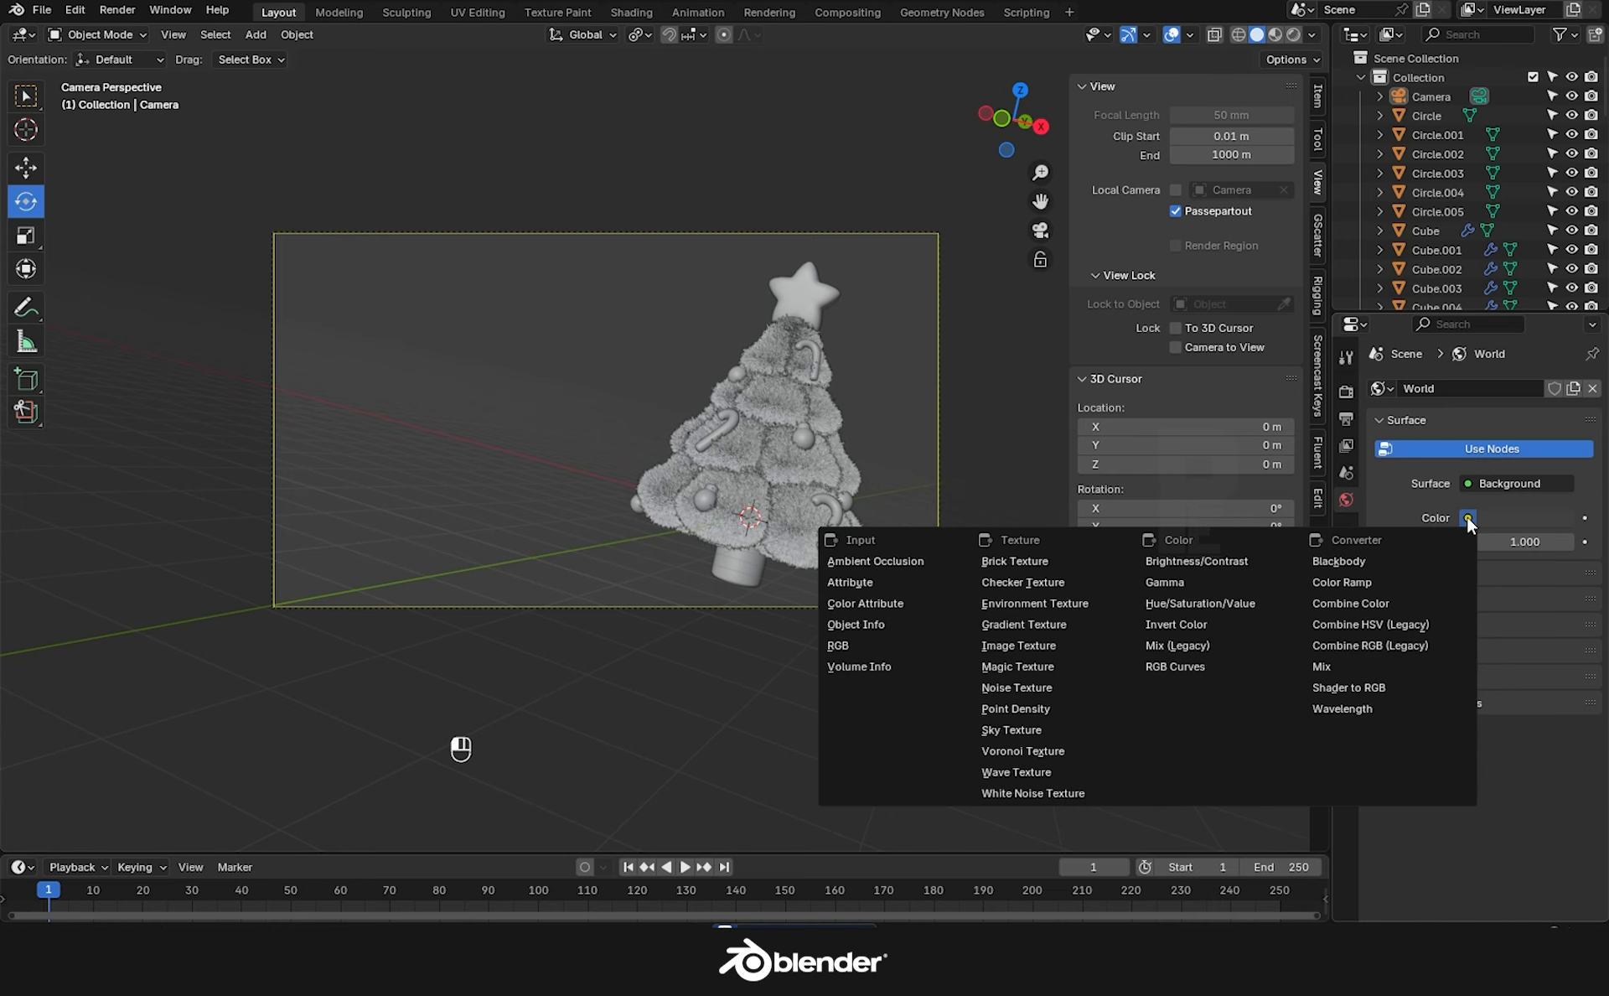
{"action": "left_click", "coordinate": [1295, 34]}
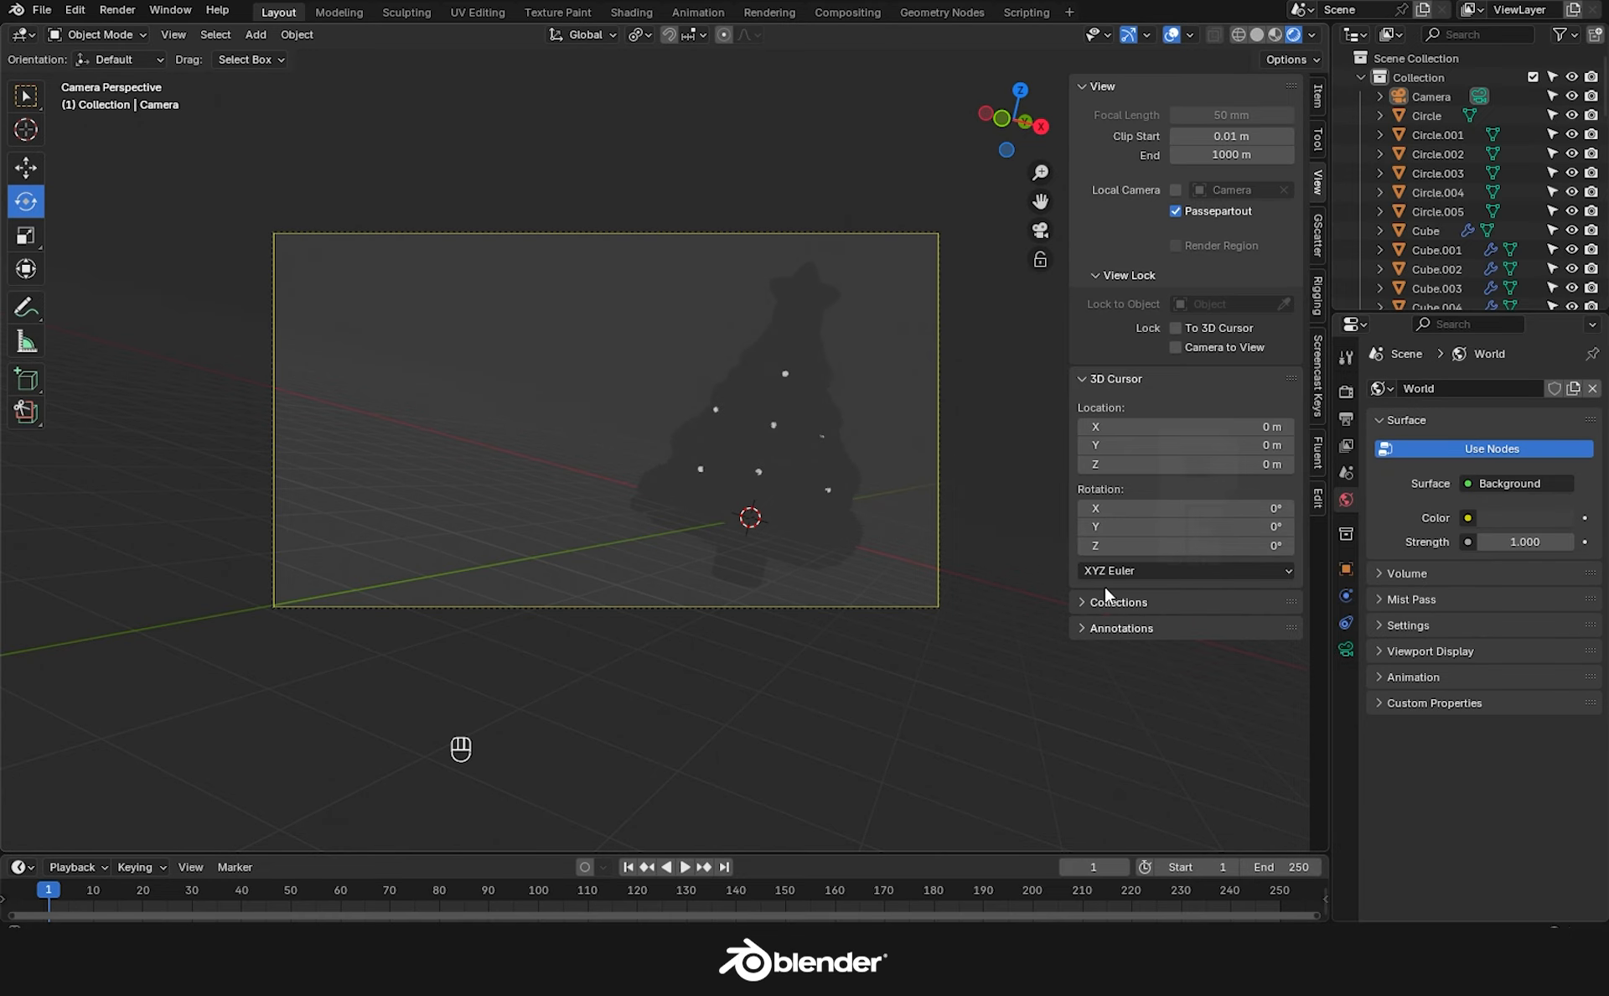
{"action": "left_click", "coordinate": [1347, 390]}
{"action": "left_click", "coordinate": [1526, 388]}
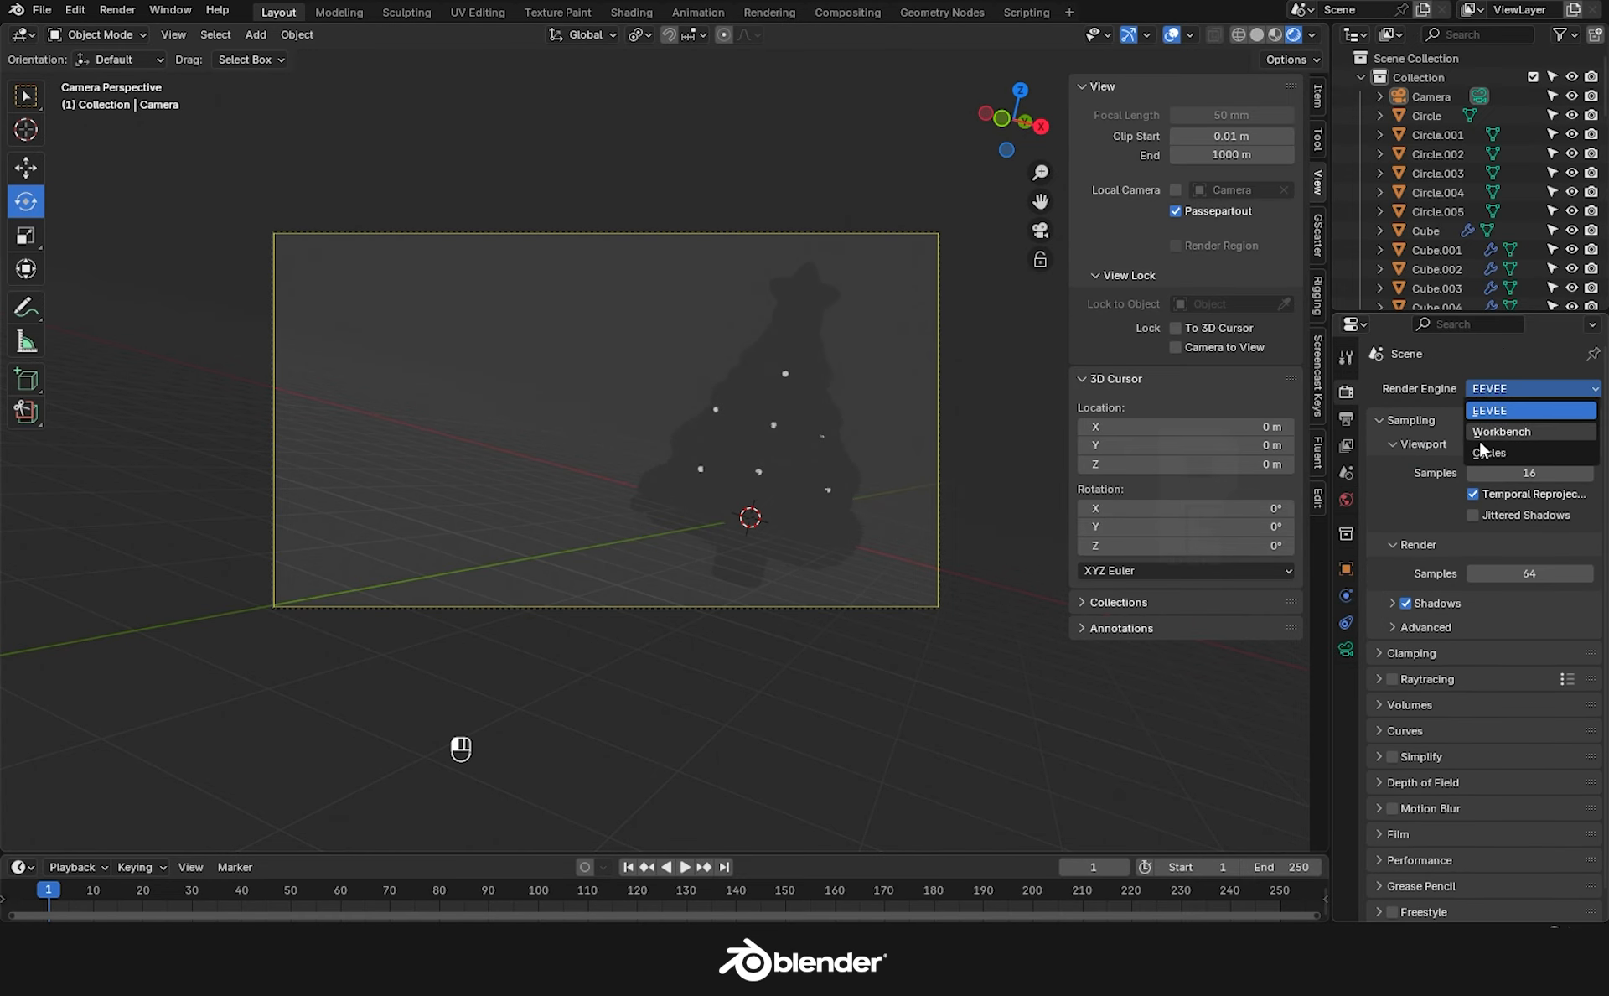
{"action": "left_click", "coordinate": [1485, 453]}
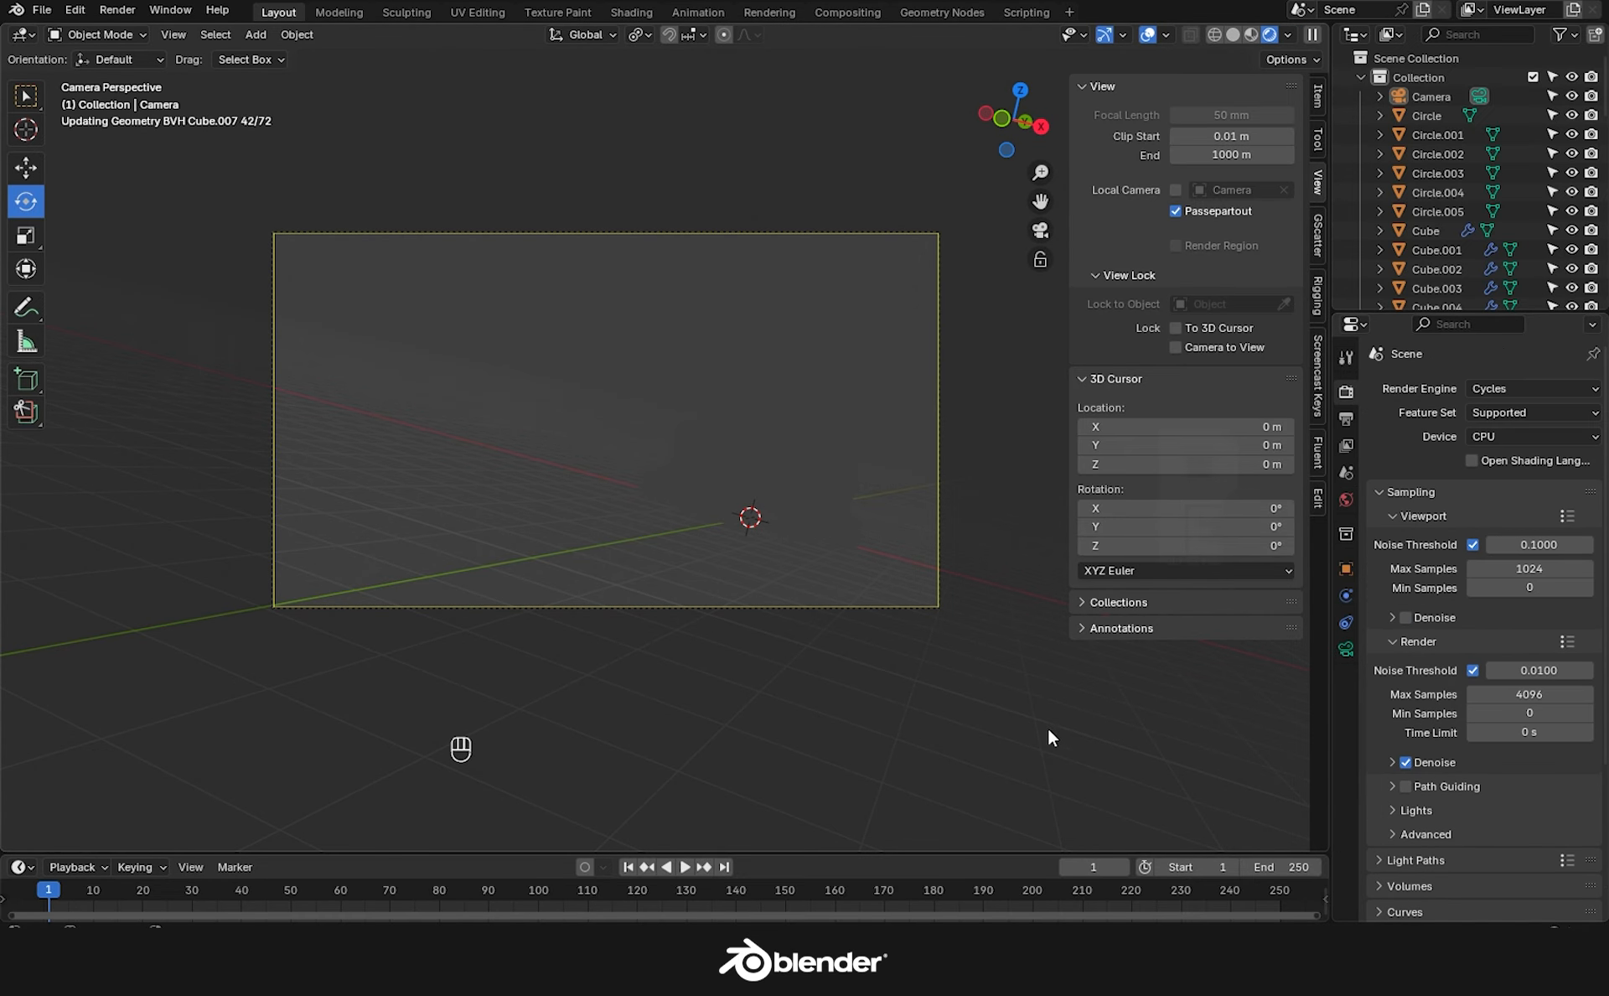
{"action": "key", "text": "ctrl+s"}
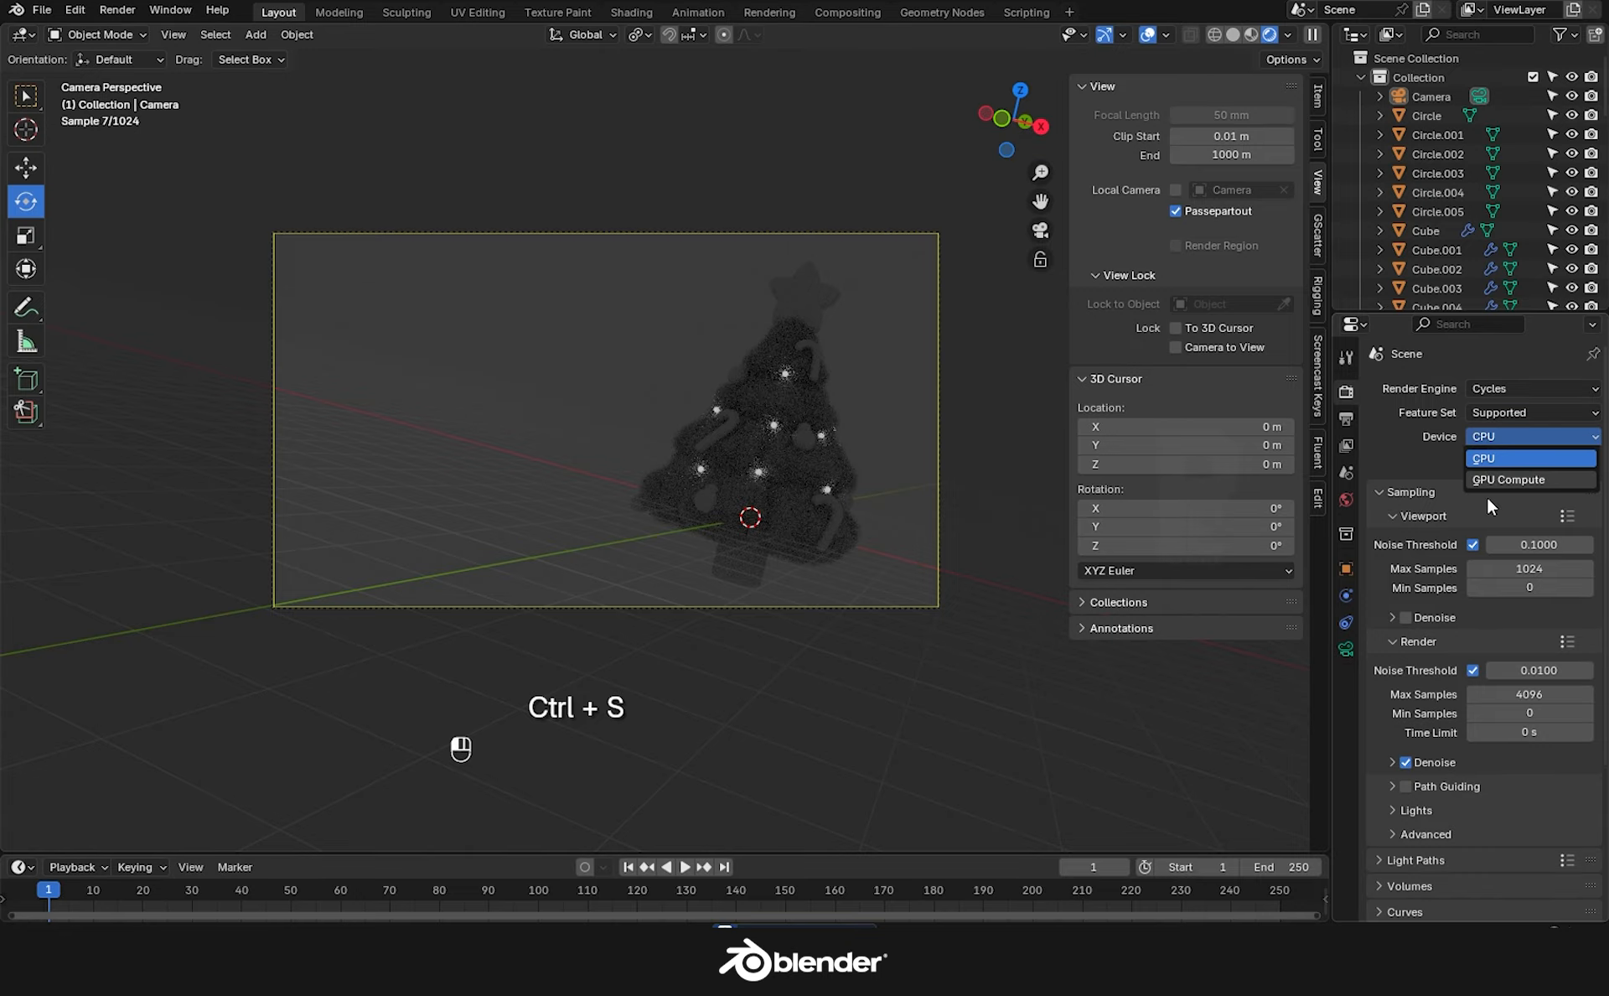
Render on GPU Compute with 512 viewport and 1024 render samples.
{"action": "left_click", "coordinate": [1509, 480]}
{"action": "left_click", "coordinate": [1526, 545]}
{"action": "left_click", "coordinate": [1529, 670]}
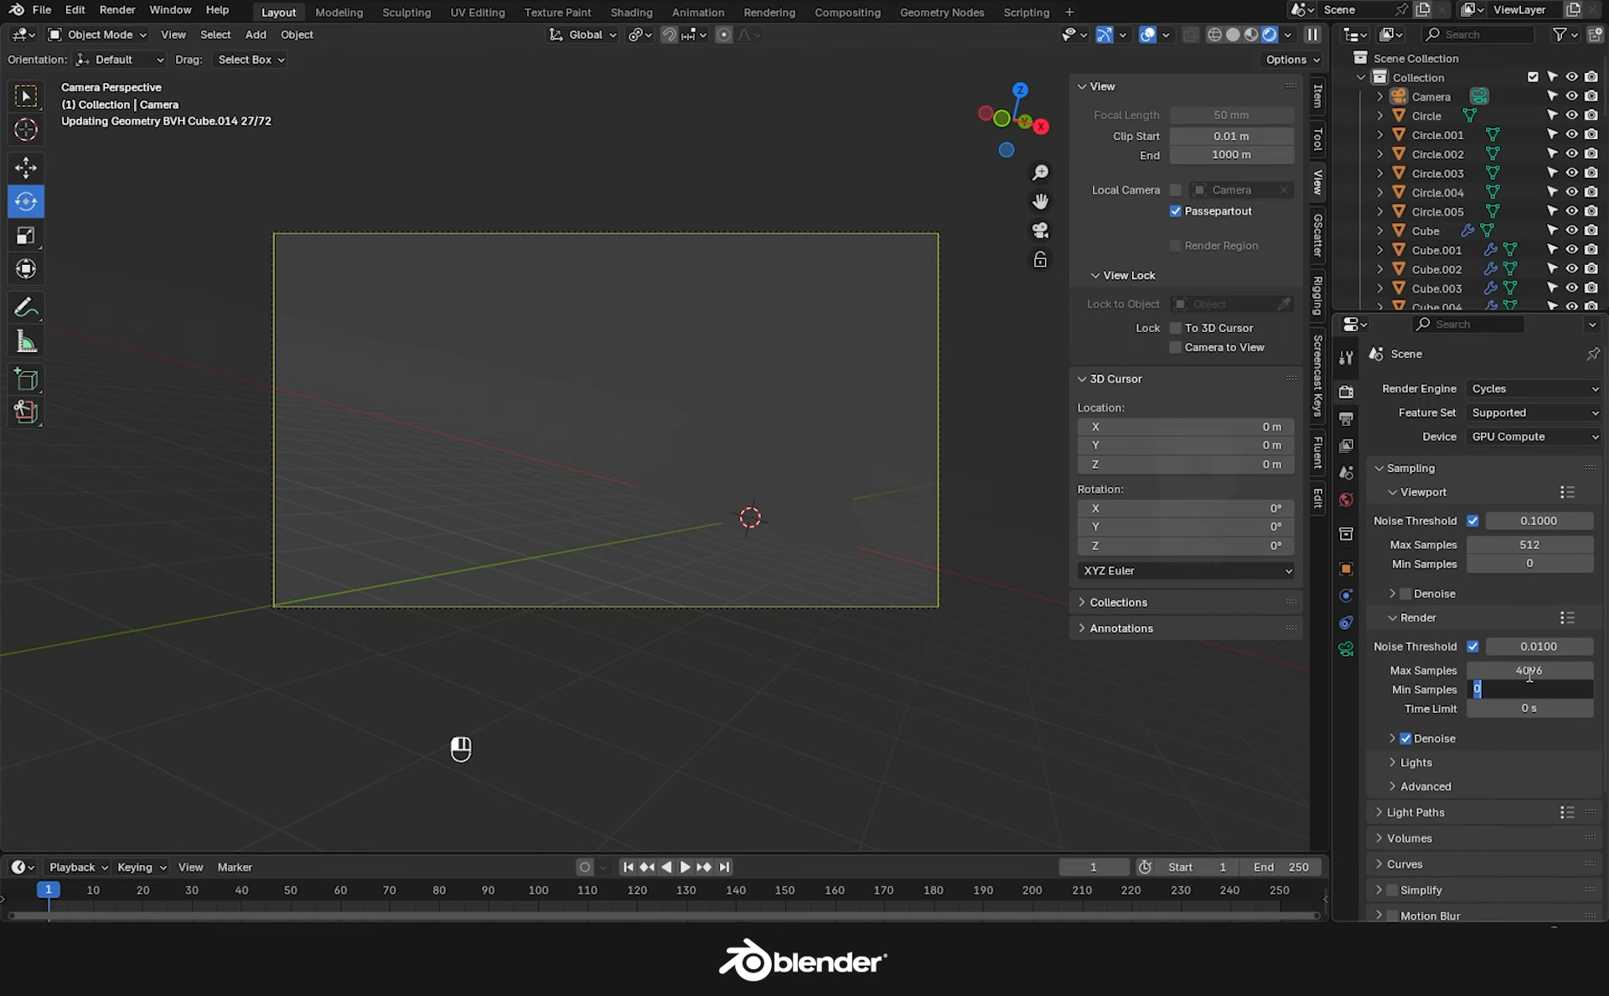
{"action": "type", "text": "1024"}
{"action": "key", "text": "Return"}
{"action": "scroll", "coordinate": [1371, 817], "scroll_direction": "down", "scroll_amount": 3}
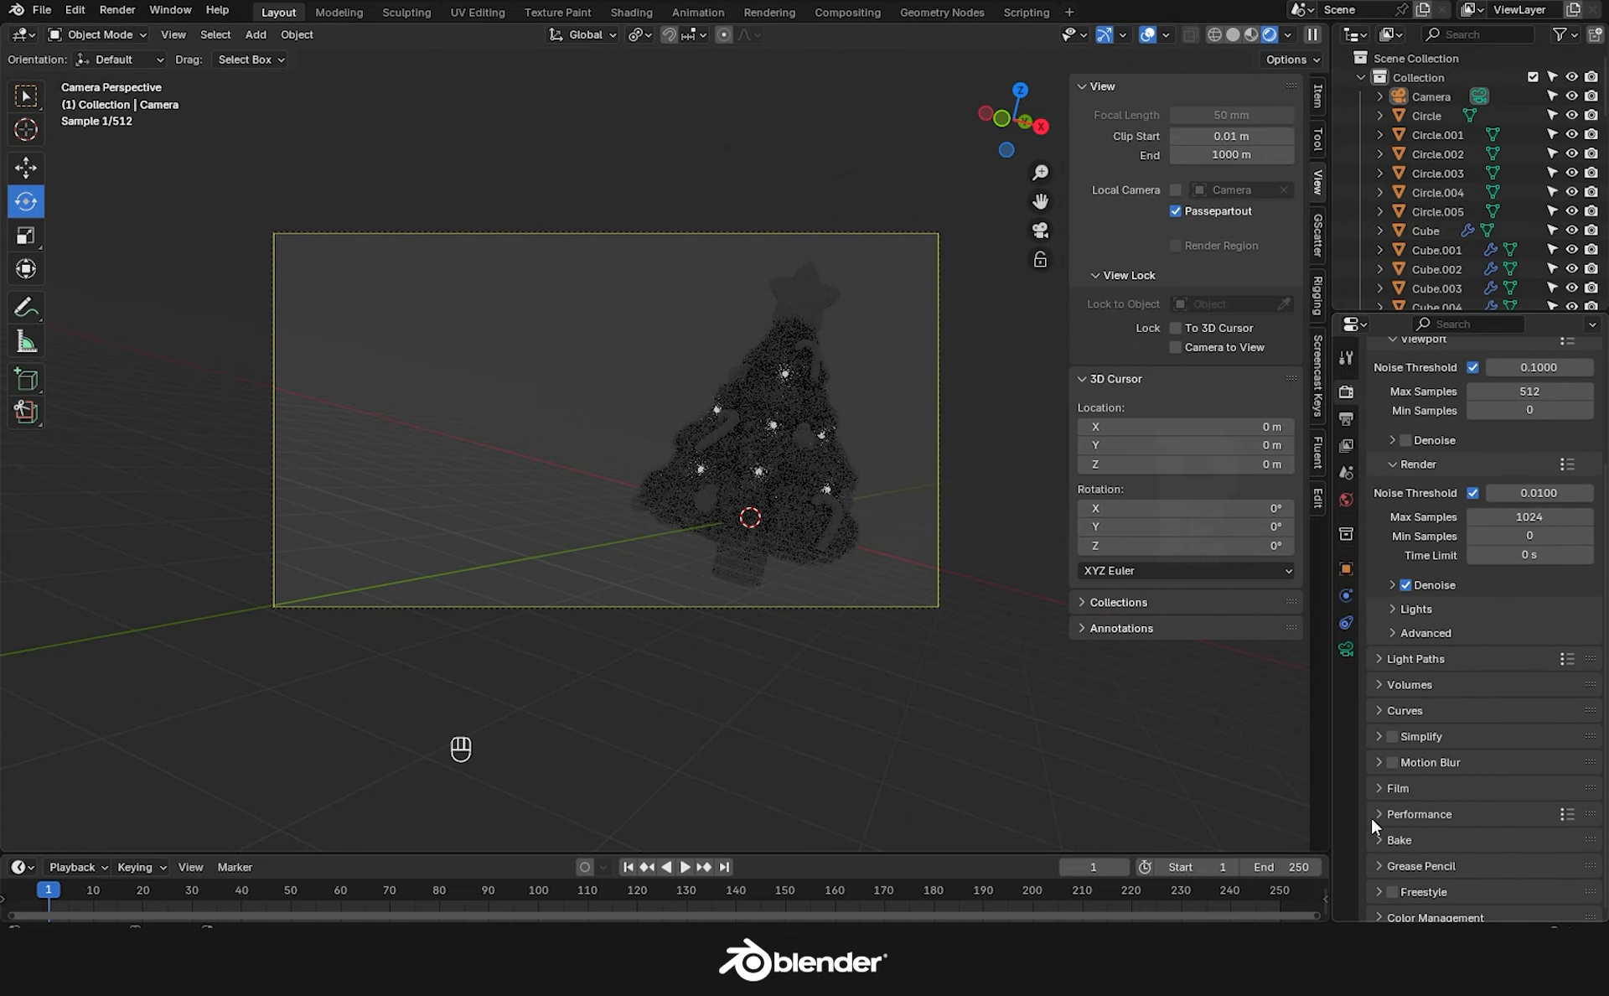
Enable a transparent background in the Film settings.
{"action": "left_click", "coordinate": [1372, 817]}
{"action": "scroll", "coordinate": [1376, 808], "scroll_direction": "down", "scroll_amount": 4}
{"action": "left_click", "coordinate": [1406, 811]}
{"action": "left_click", "coordinate": [1376, 671]}
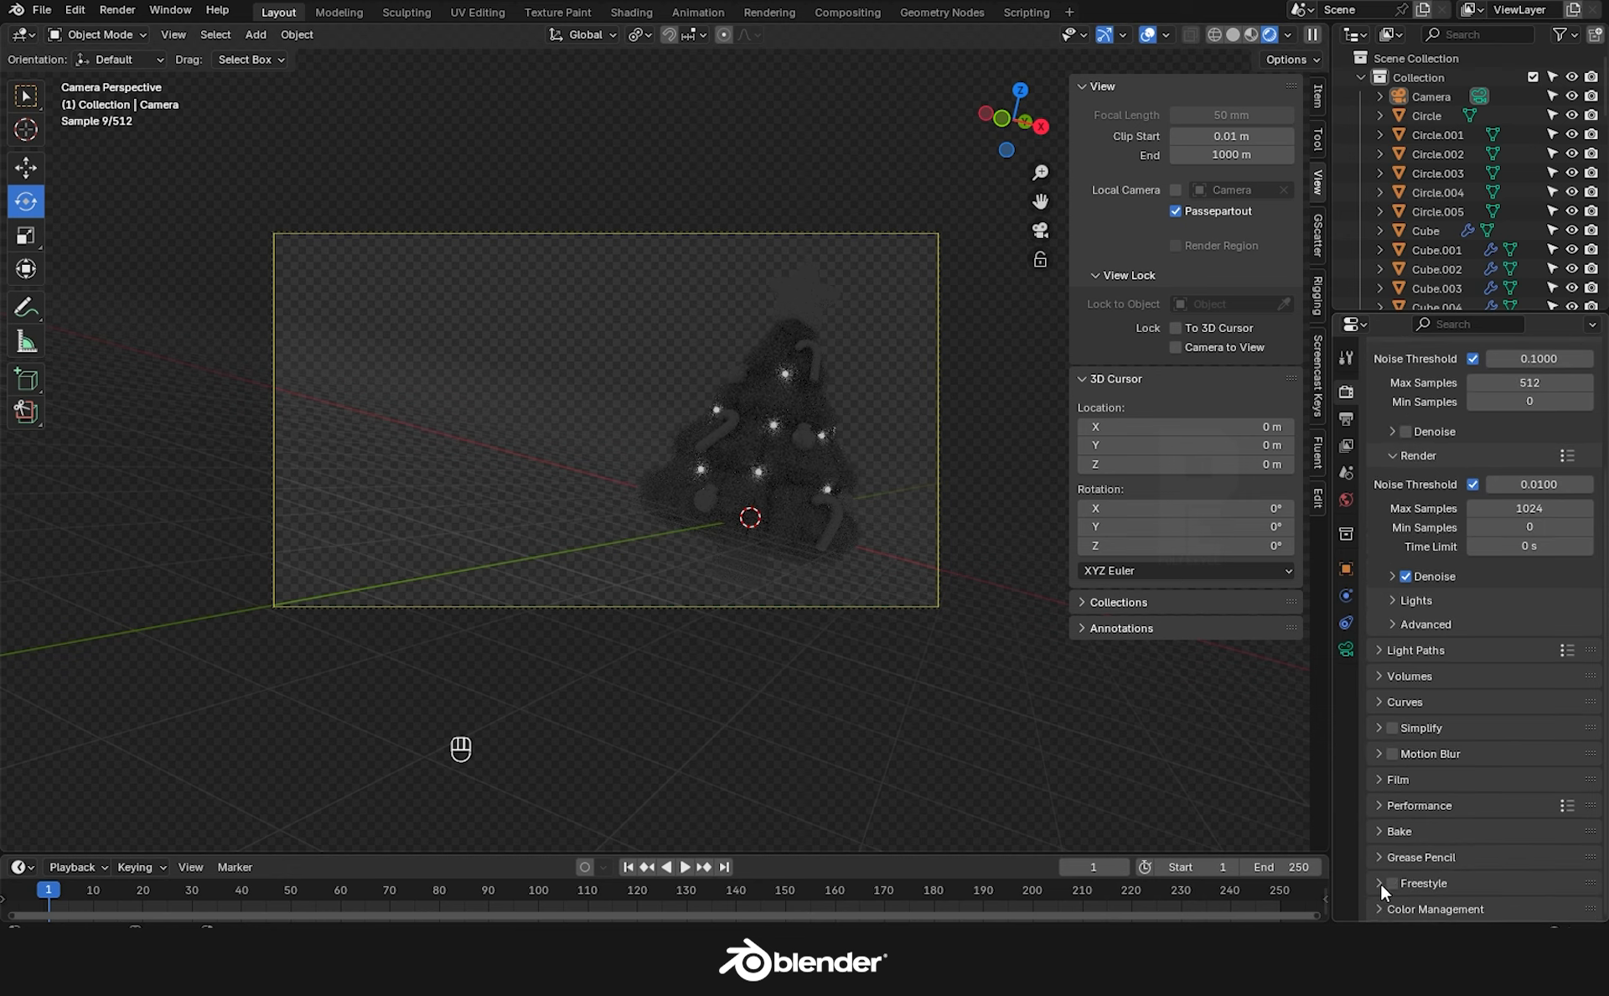
Set the view transform to Filmic with the High Contrast look.
{"action": "left_click", "coordinate": [1381, 883]}
{"action": "scroll", "coordinate": [1380, 884], "scroll_direction": "down", "scroll_amount": 4}
{"action": "left_click", "coordinate": [1517, 813]}
{"action": "left_click", "coordinate": [1476, 726]}
{"action": "left_click", "coordinate": [1484, 831]}
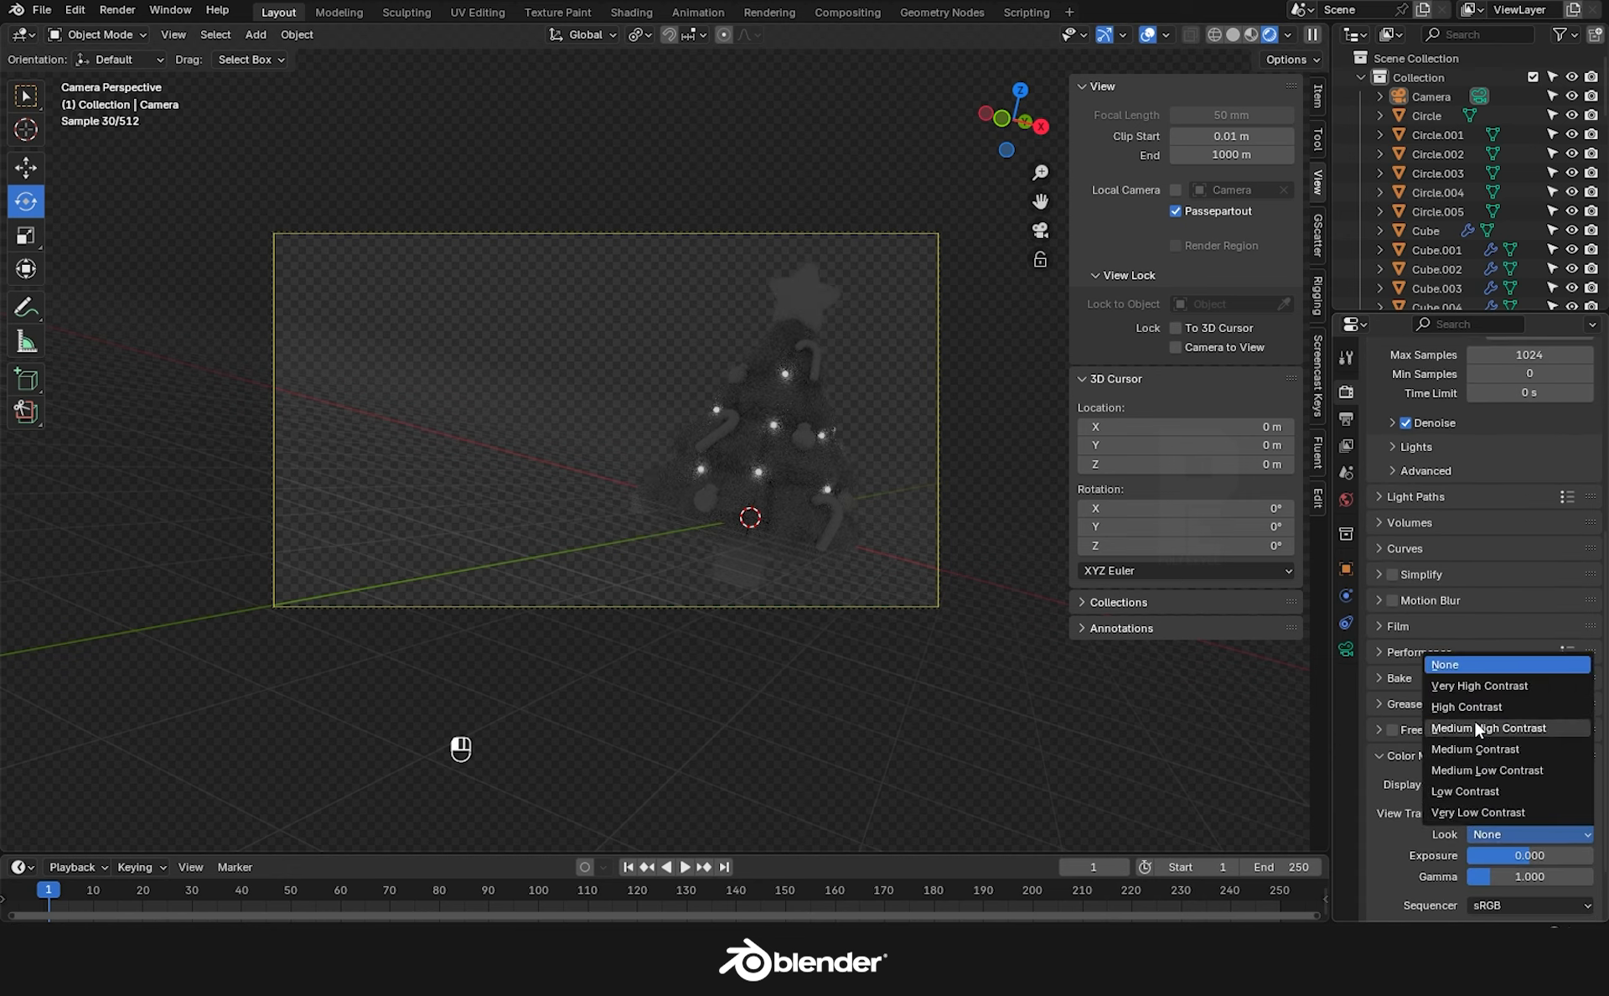
{"action": "left_click", "coordinate": [1469, 711]}
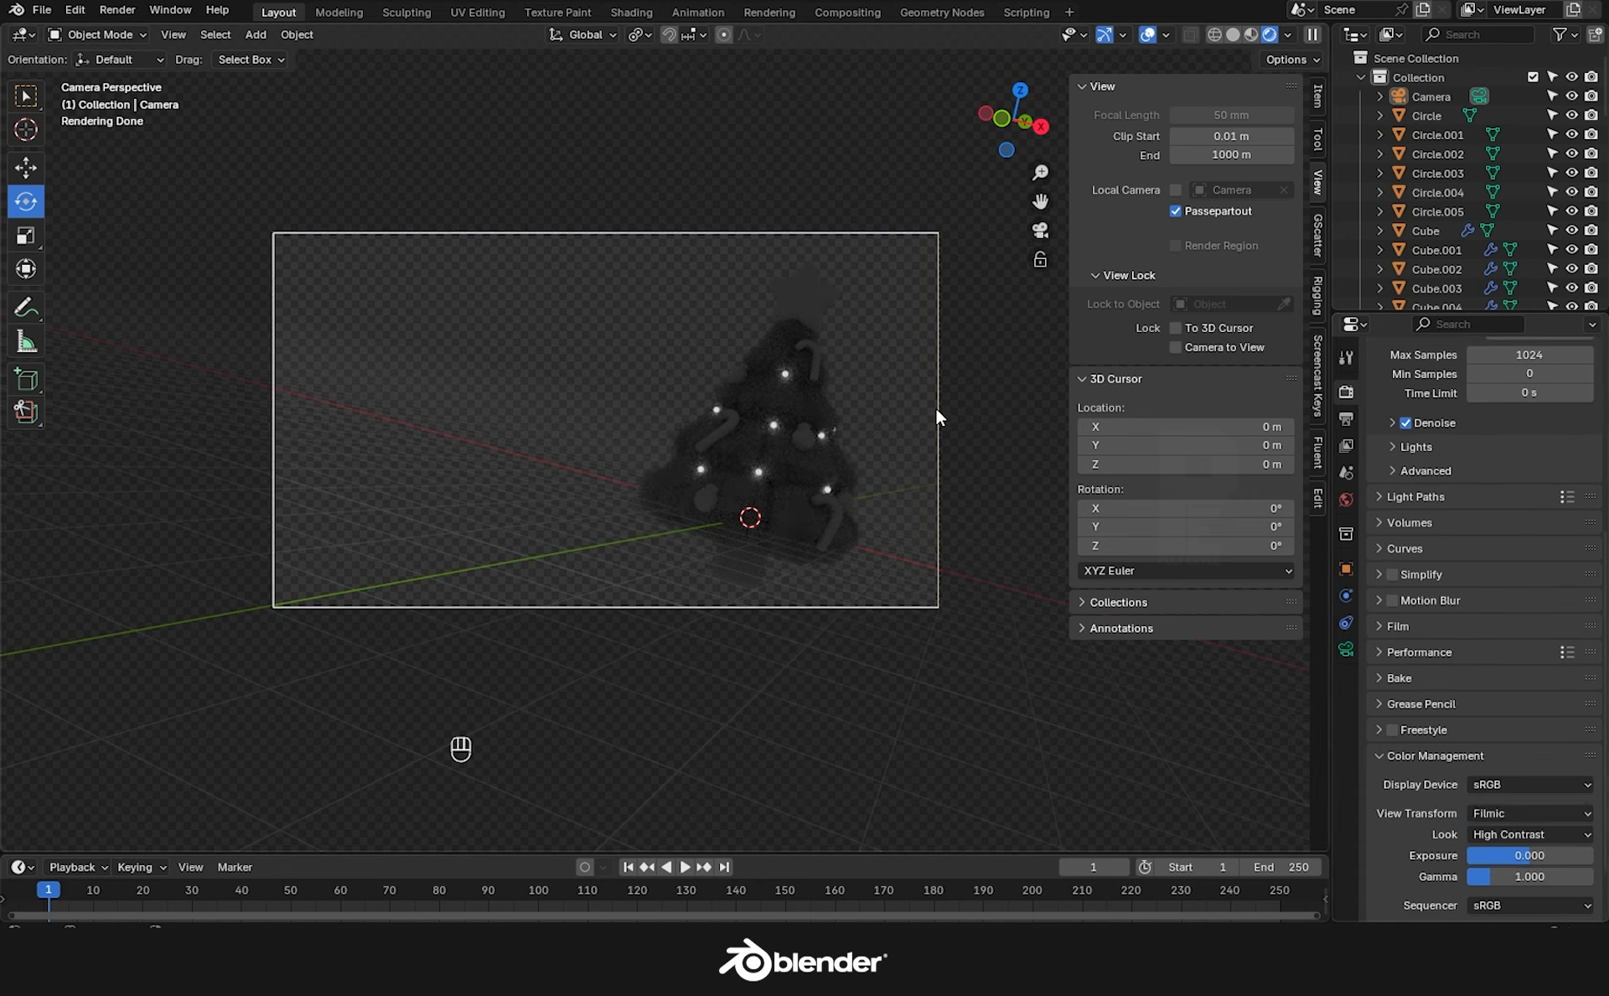
{"action": "left_click", "coordinate": [1346, 499]}
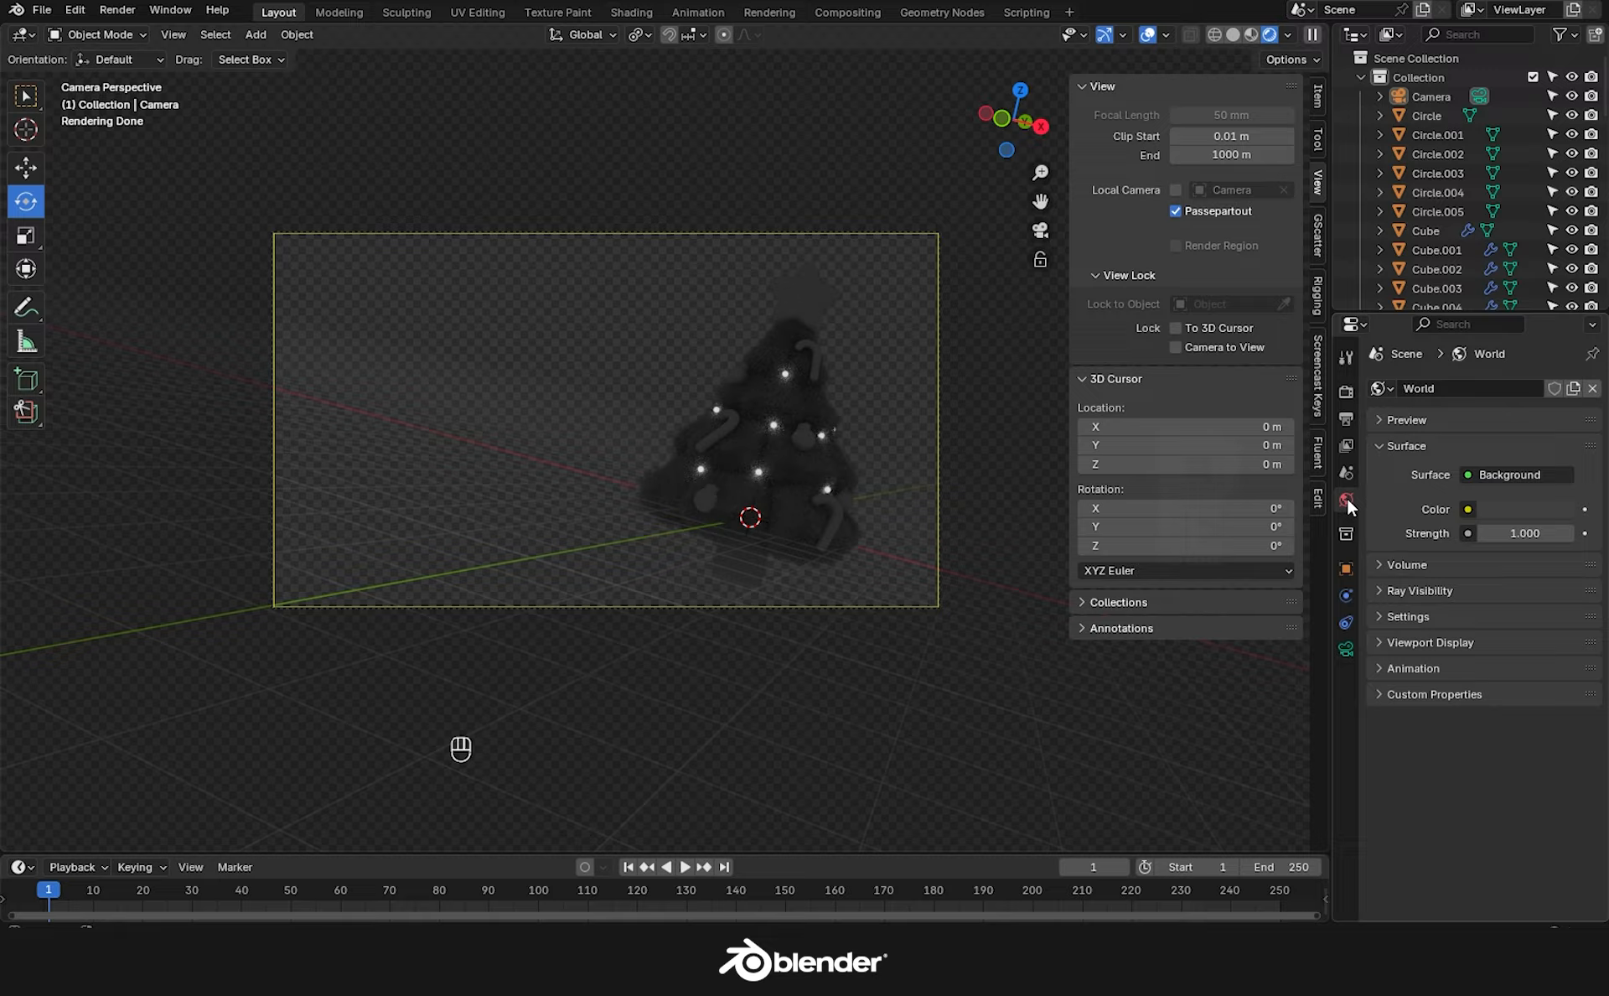
Feed an Environment Texture into the world colour and load the studio_small_09 HDRI.
{"action": "left_click", "coordinate": [1469, 508]}
{"action": "left_click", "coordinate": [1054, 596]}
{"action": "left_click", "coordinate": [1547, 533]}
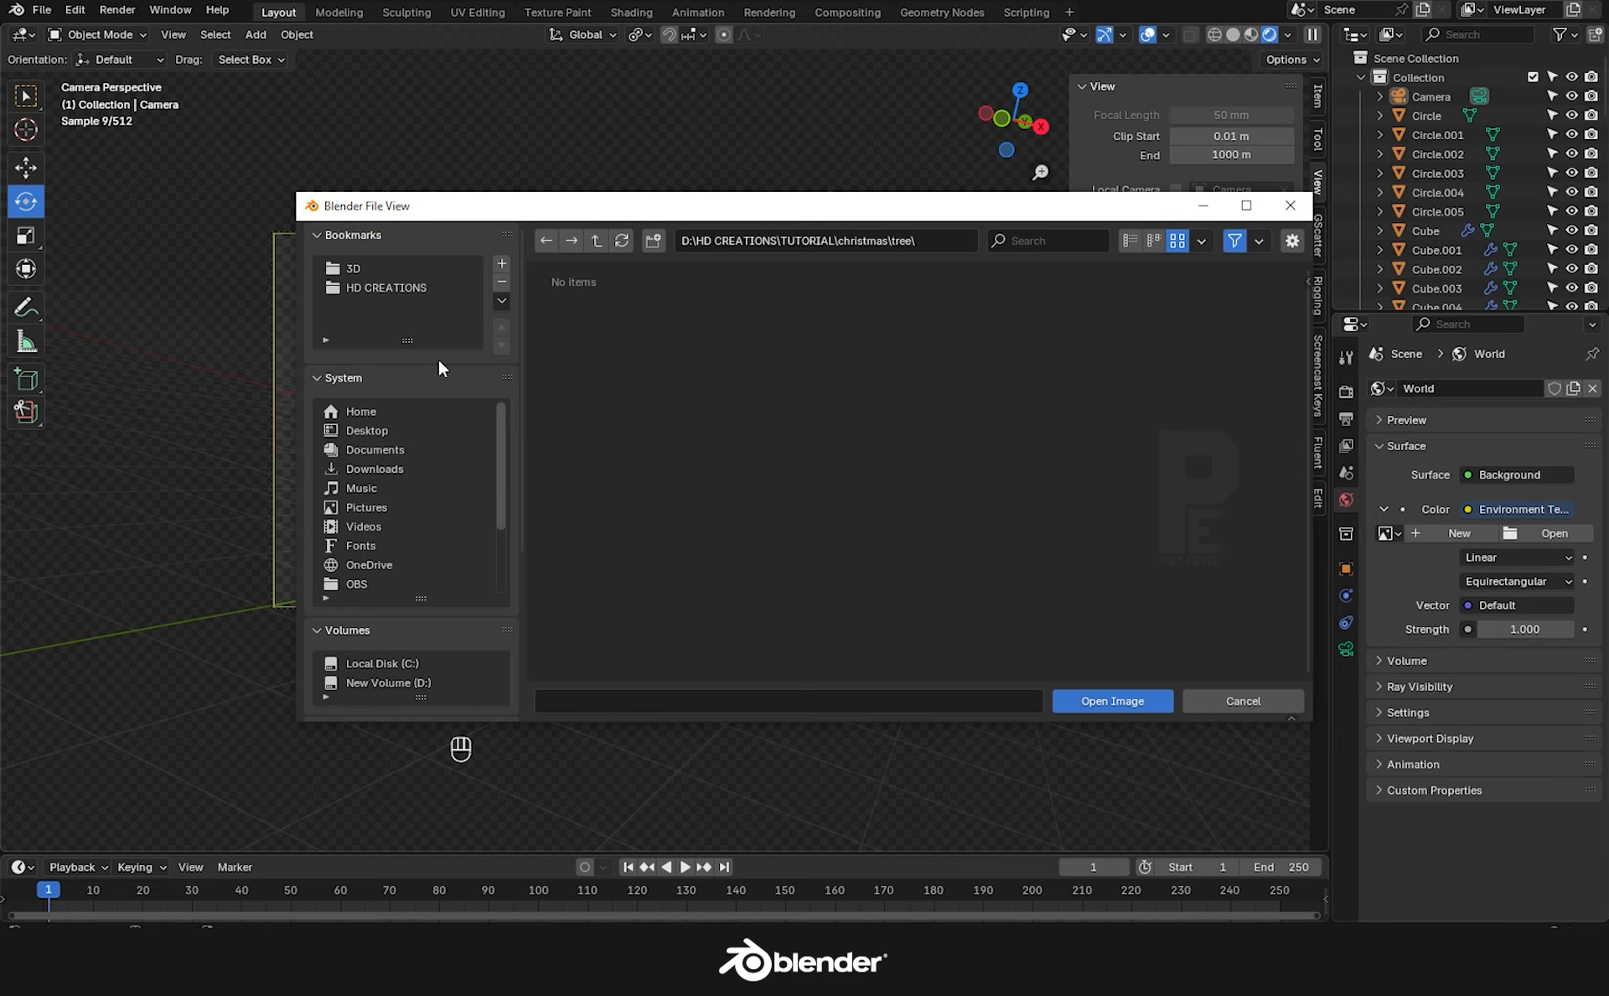
{"action": "left_click", "coordinate": [353, 268]}
{"action": "double_click", "coordinate": [927, 312]}
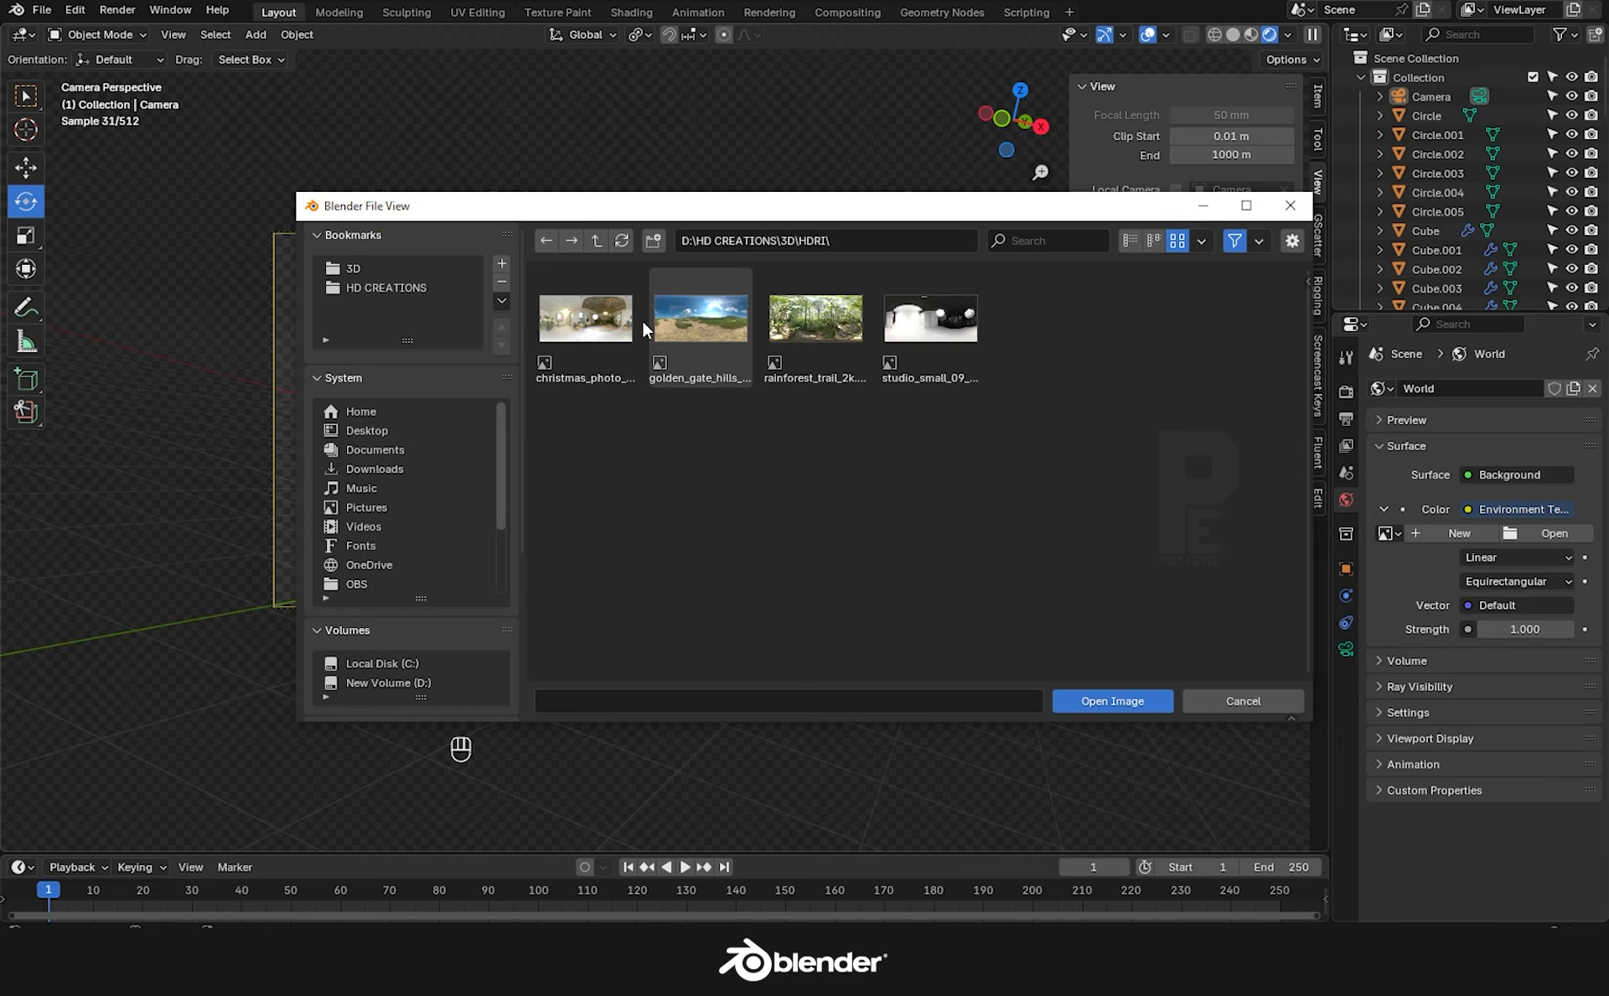
{"action": "double_click", "coordinate": [905, 321]}
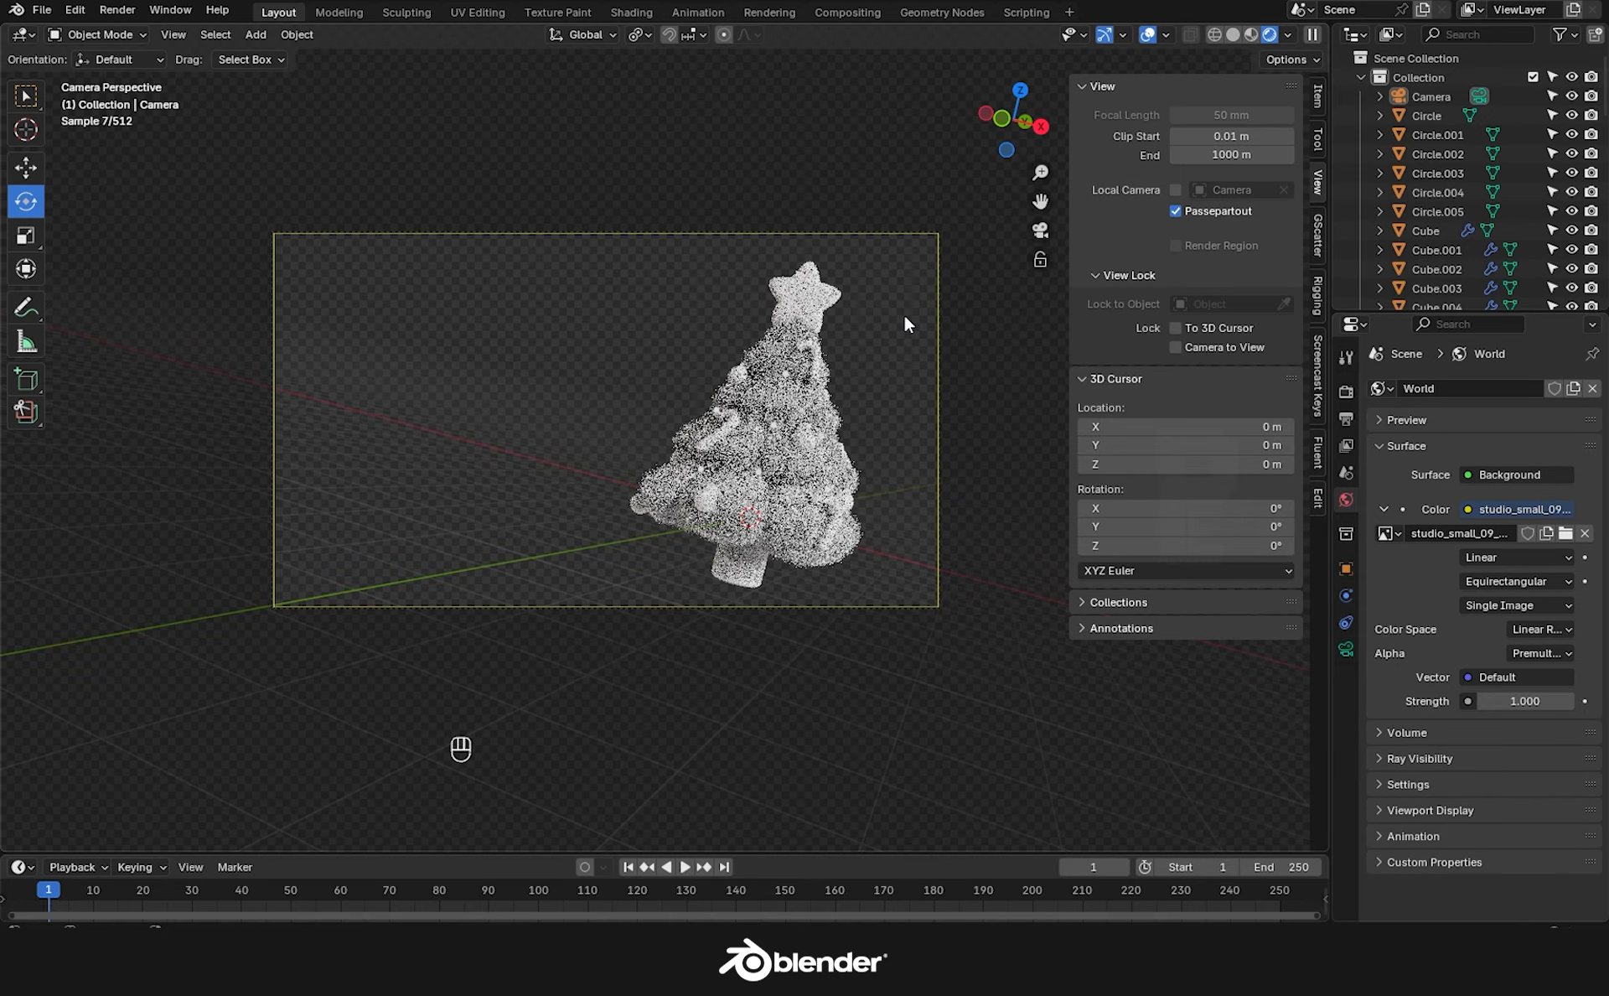
{"action": "left_click", "coordinate": [792, 541]}
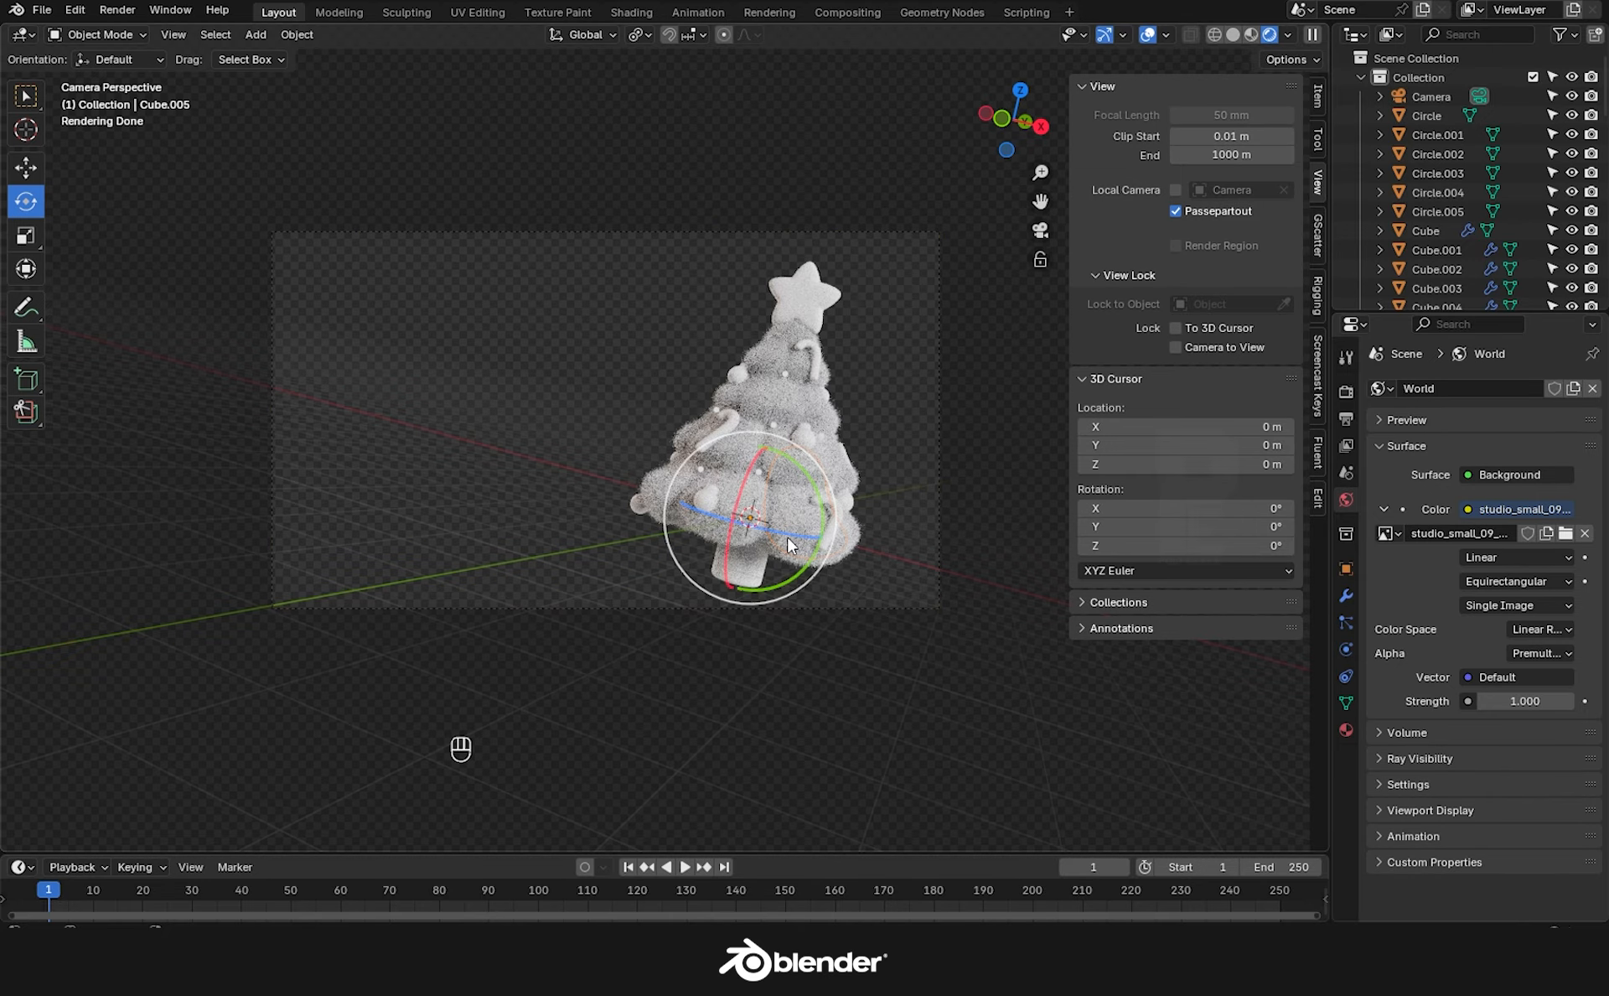
Set up the Shading workspace in rendered shading, merging away the file browser and viewing through the camera.
{"action": "left_click", "coordinate": [637, 15]}
{"action": "left_click", "coordinate": [1270, 34]}
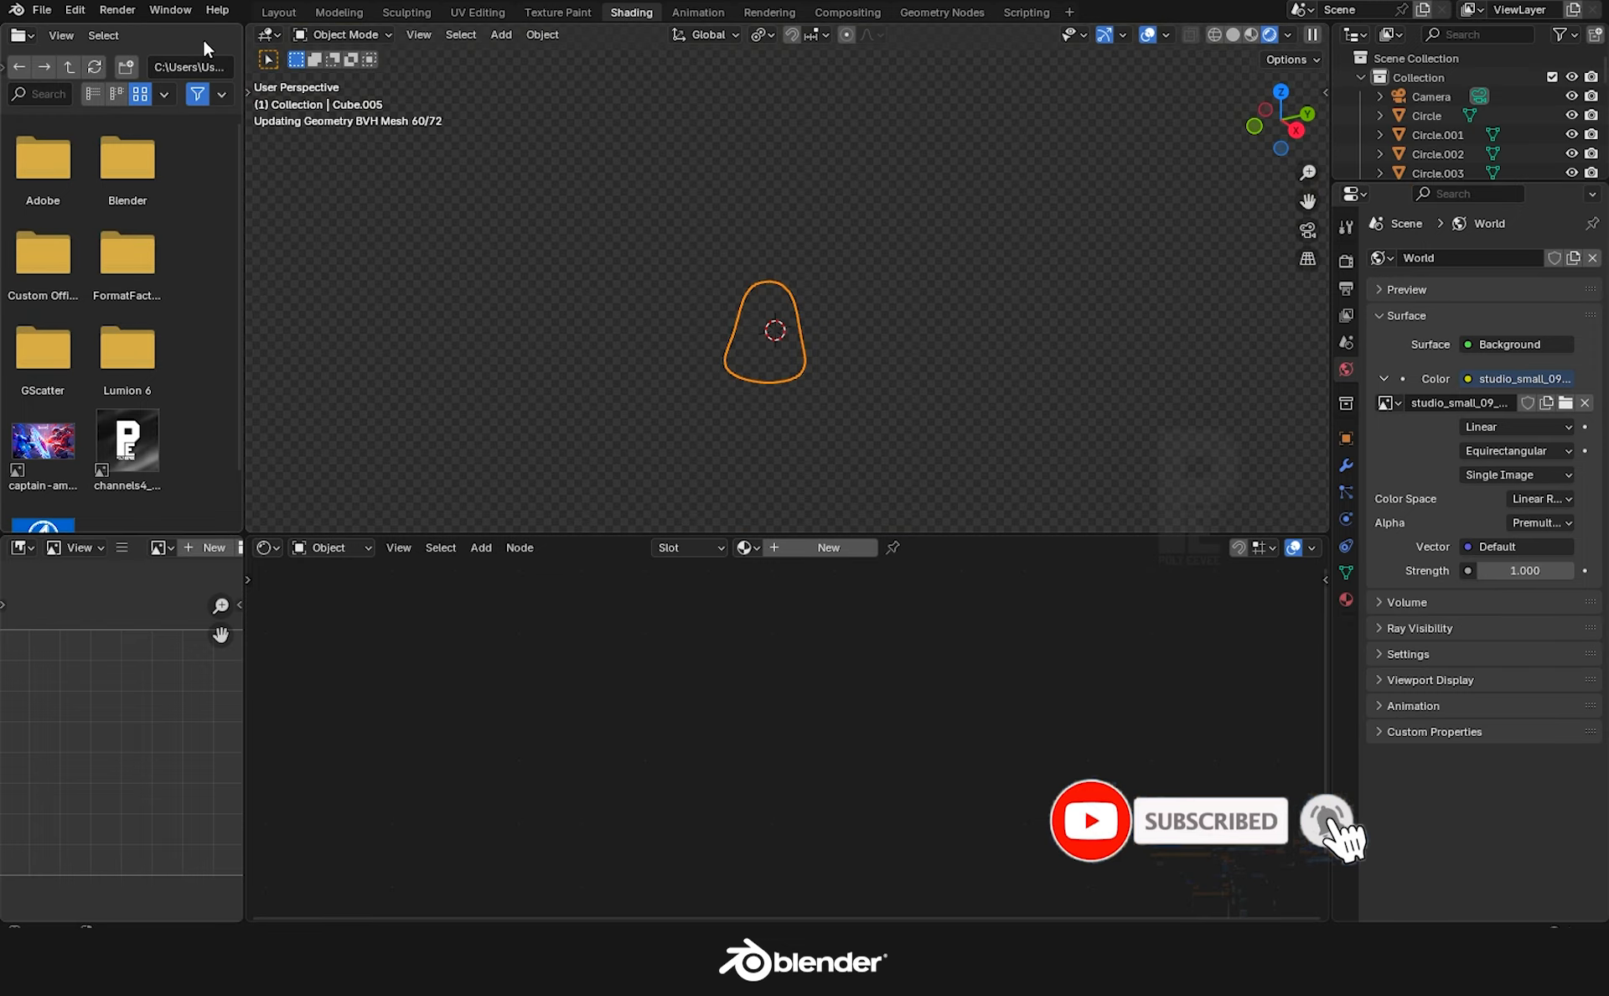
{"action": "right_click", "coordinate": [242, 148]}
{"action": "left_click", "coordinate": [176, 212]}
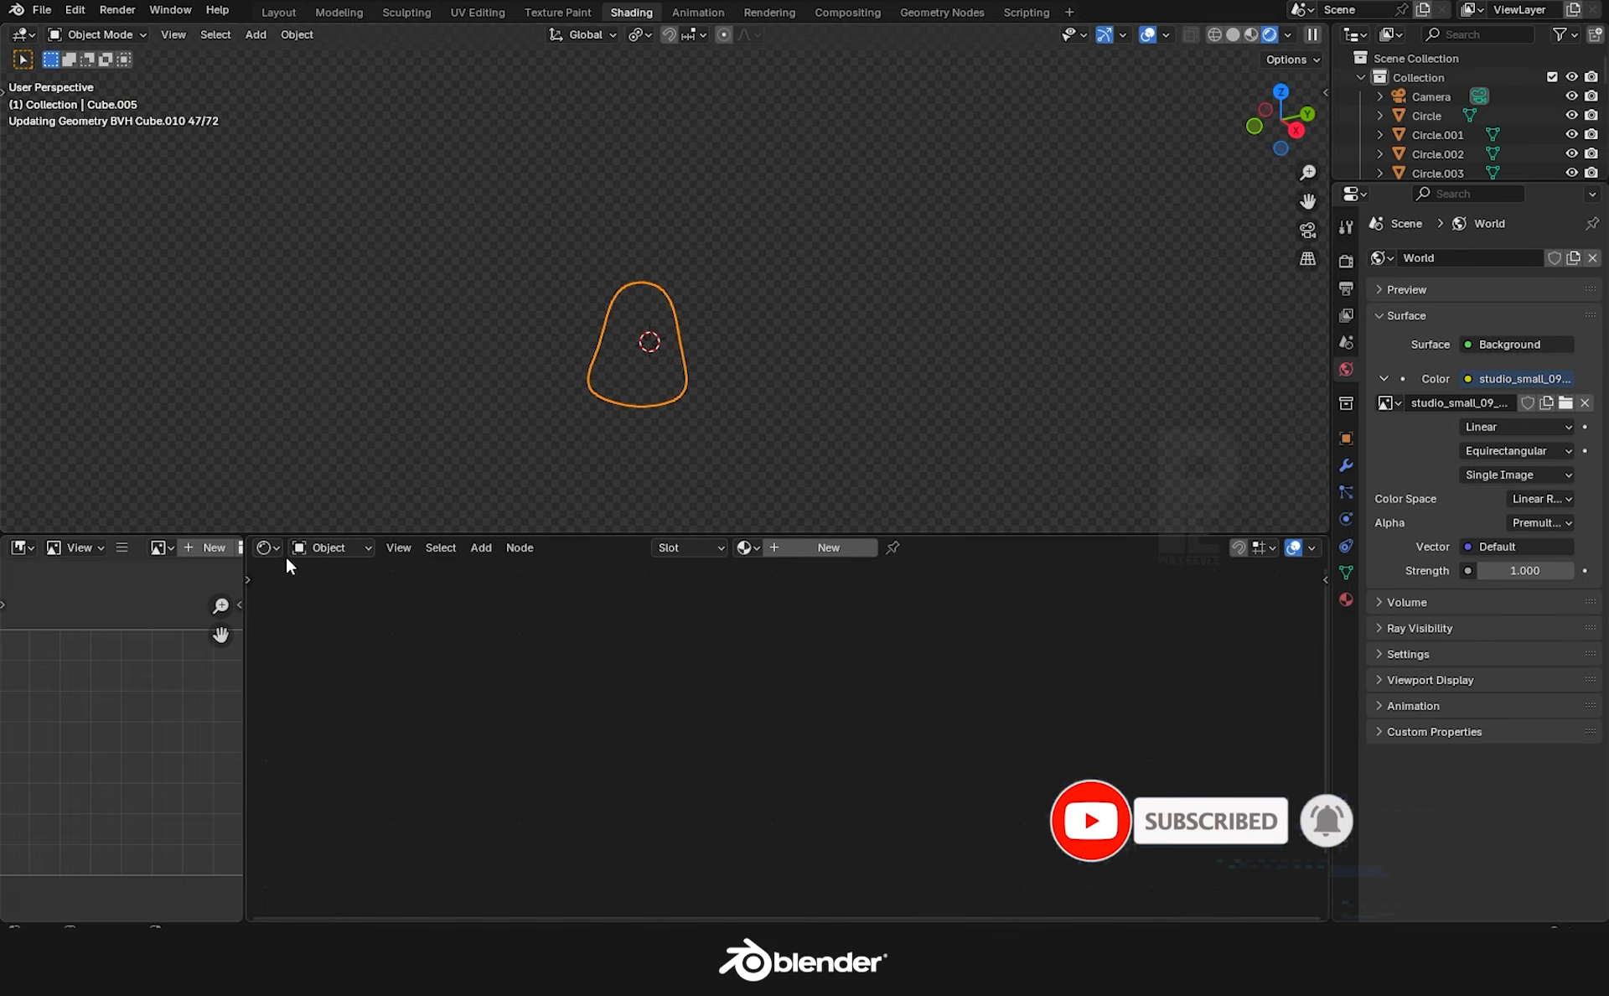
{"action": "left_click", "coordinate": [1307, 233]}
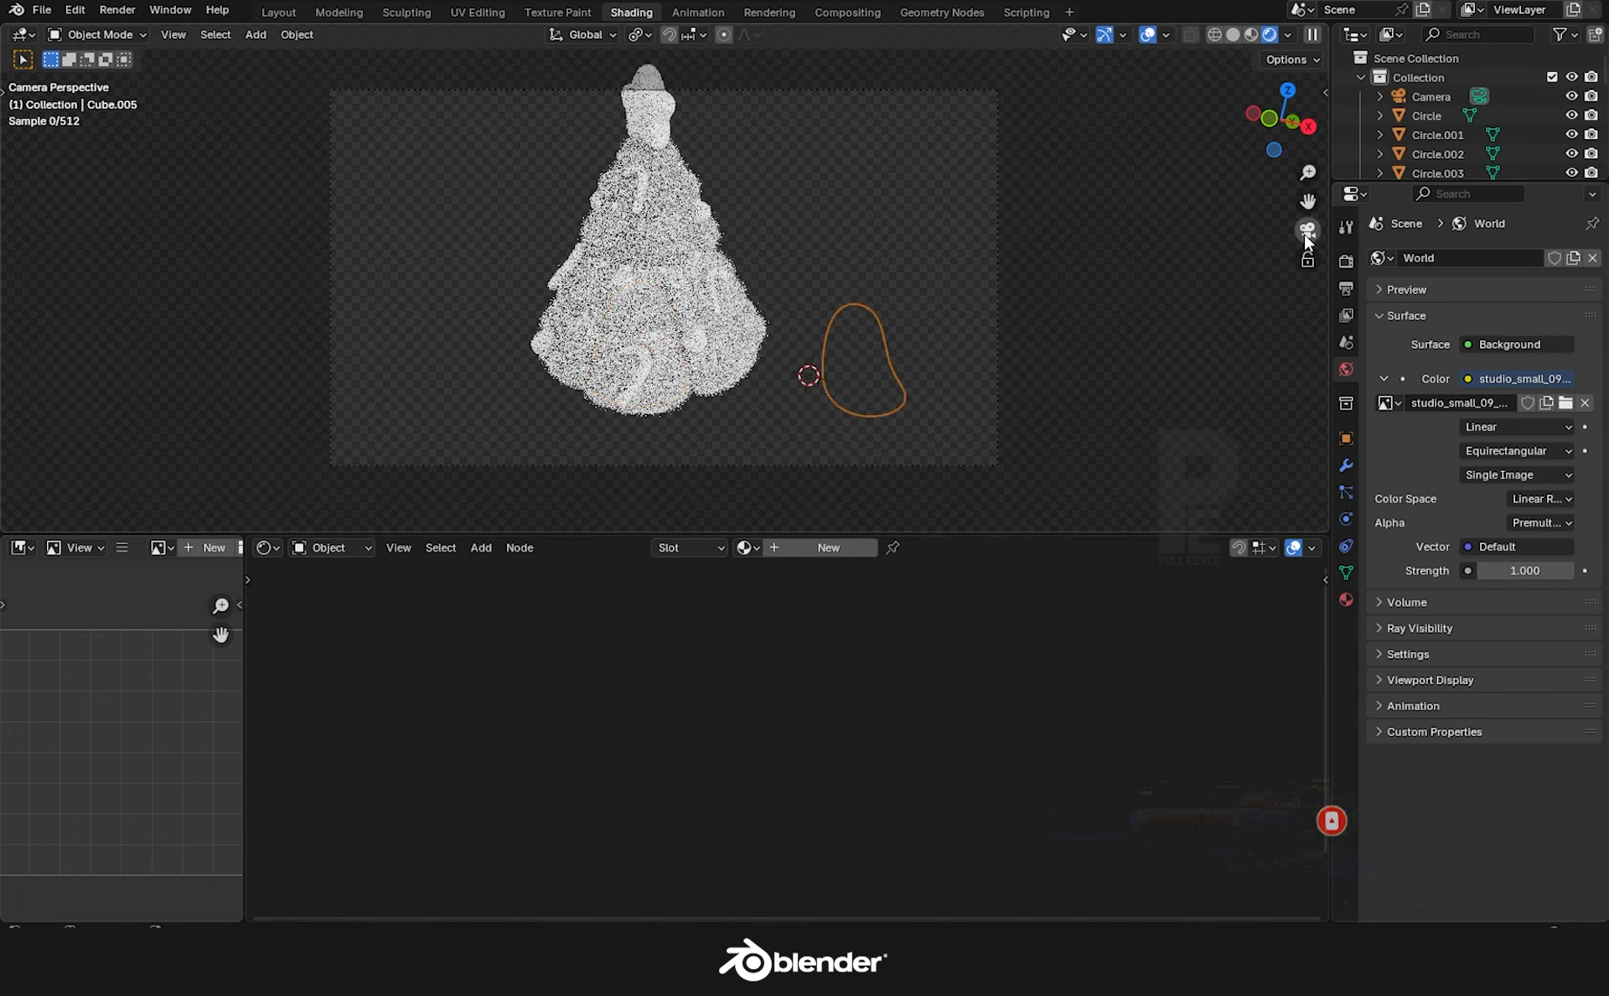
{"action": "scroll", "coordinate": [878, 411], "scroll_direction": "up", "scroll_amount": 3}
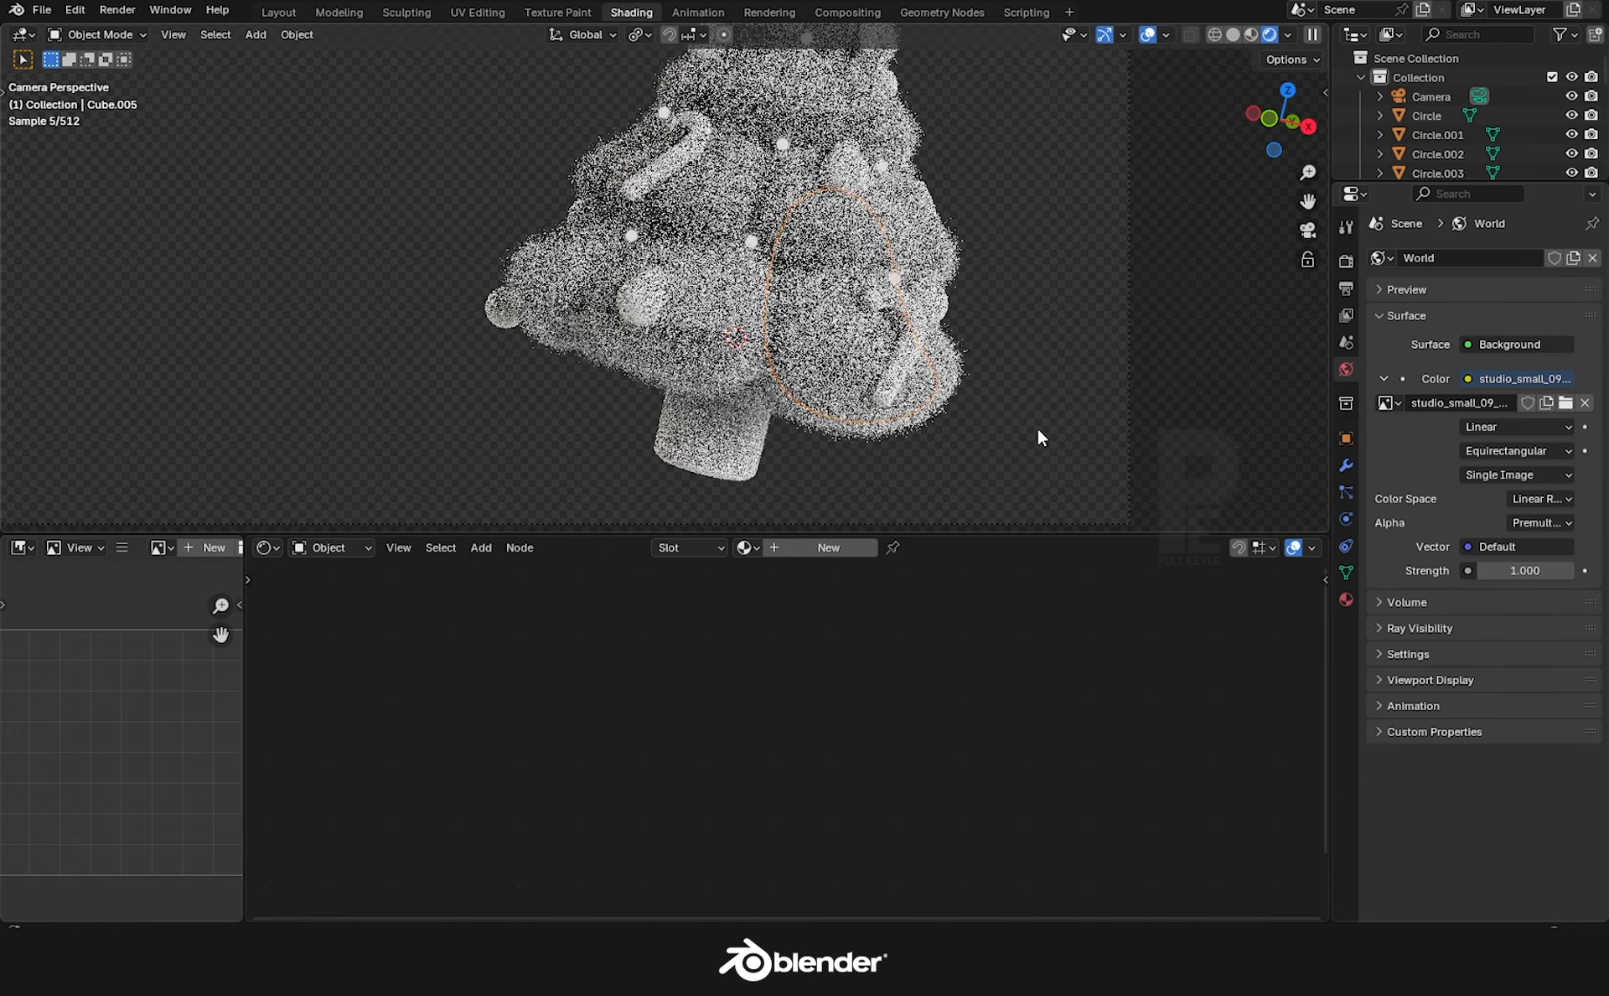
Create a new material named TREE on the lower-right foliage piece with a dark green base colour.
{"action": "left_click", "coordinate": [821, 550]}
{"action": "middle_click_drag", "start_coordinate": [940, 739], "coordinate": [1191, 792]}
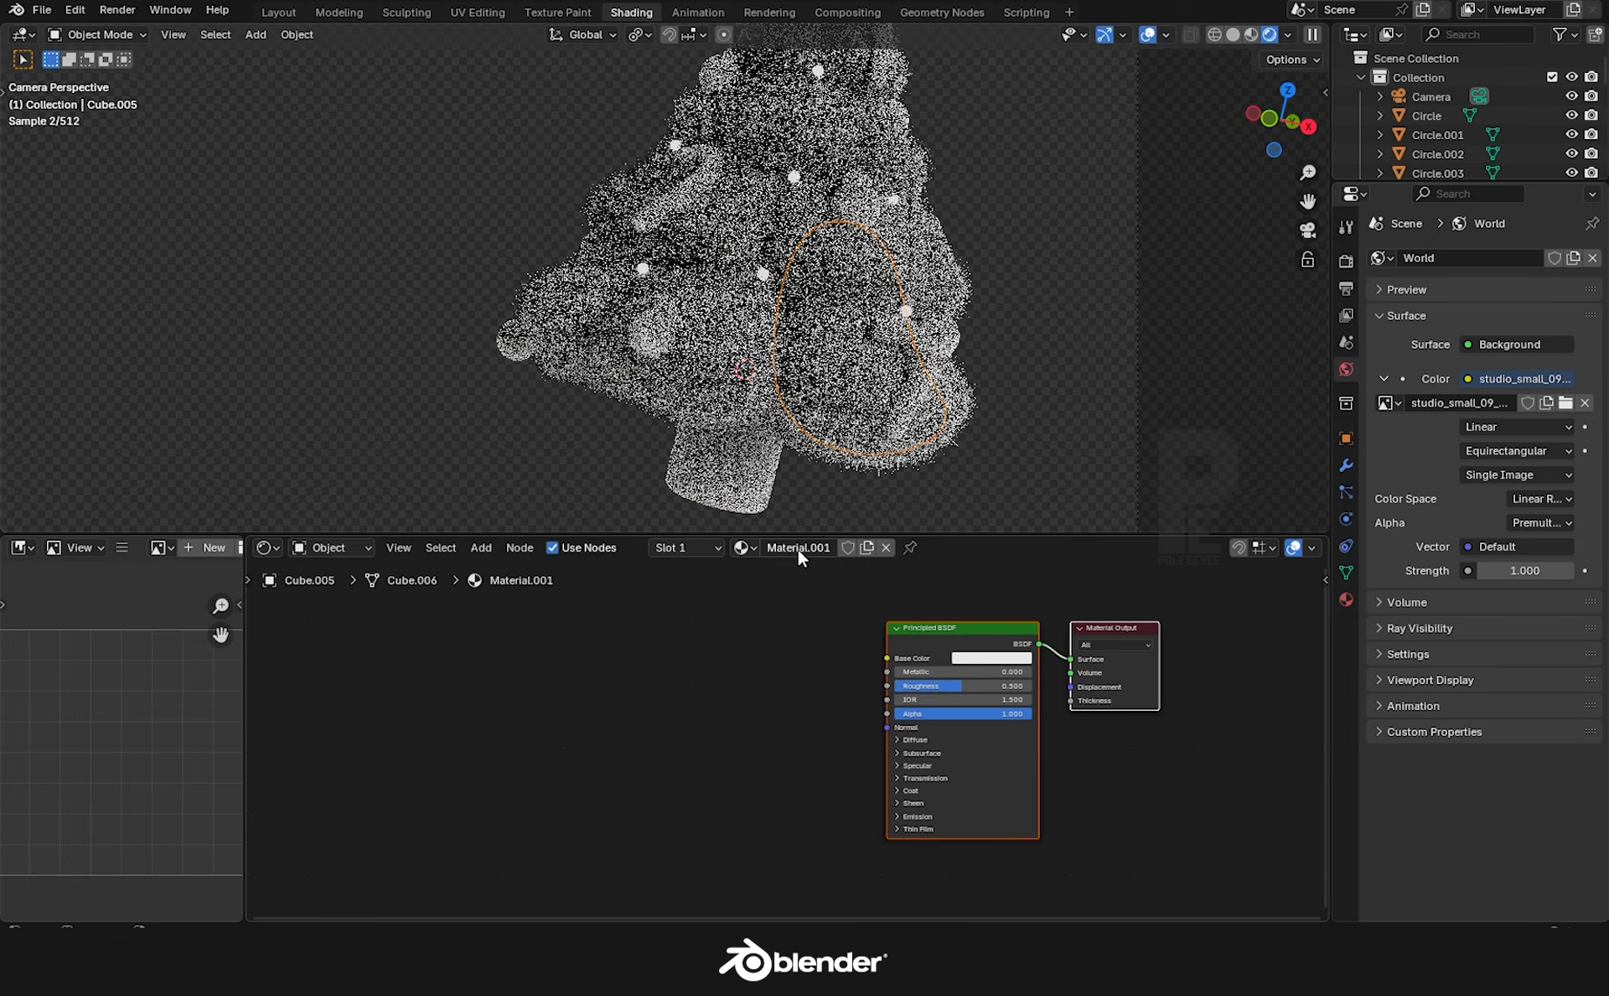
{"action": "double_click", "coordinate": [798, 547]}
{"action": "type", "text": "TREE"}
{"action": "key", "text": "Return"}
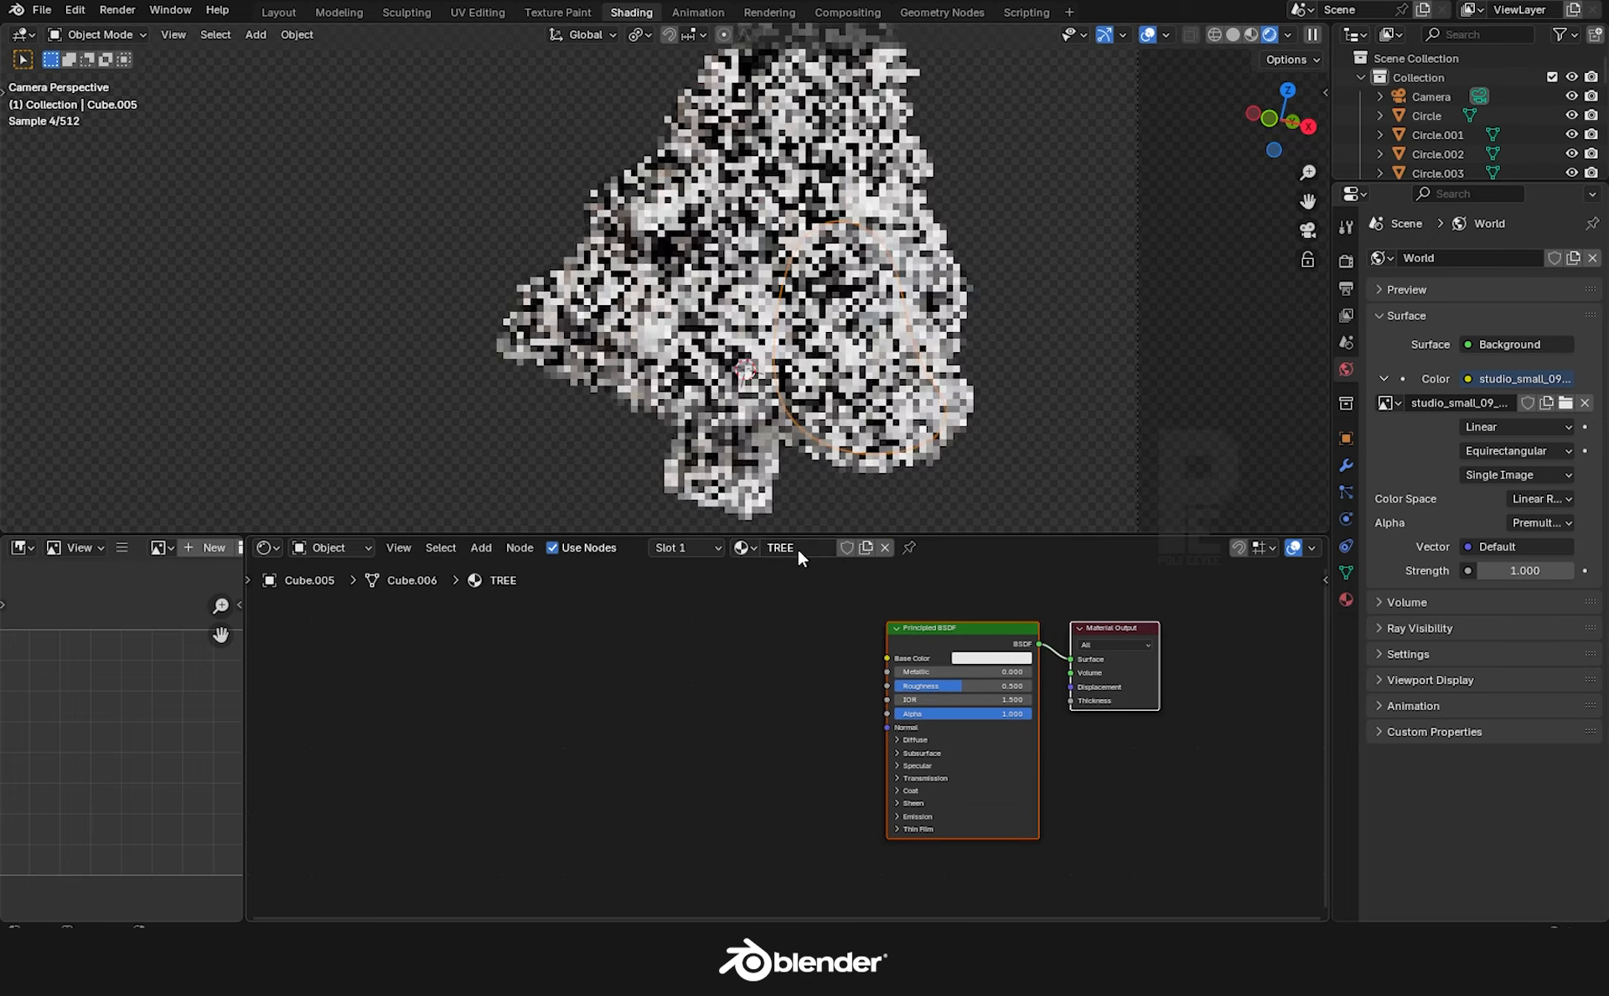
{"action": "scroll", "coordinate": [922, 662], "scroll_direction": "up", "scroll_amount": 1}
{"action": "left_click", "coordinate": [1007, 659]}
{"action": "left_click", "coordinate": [970, 452]}
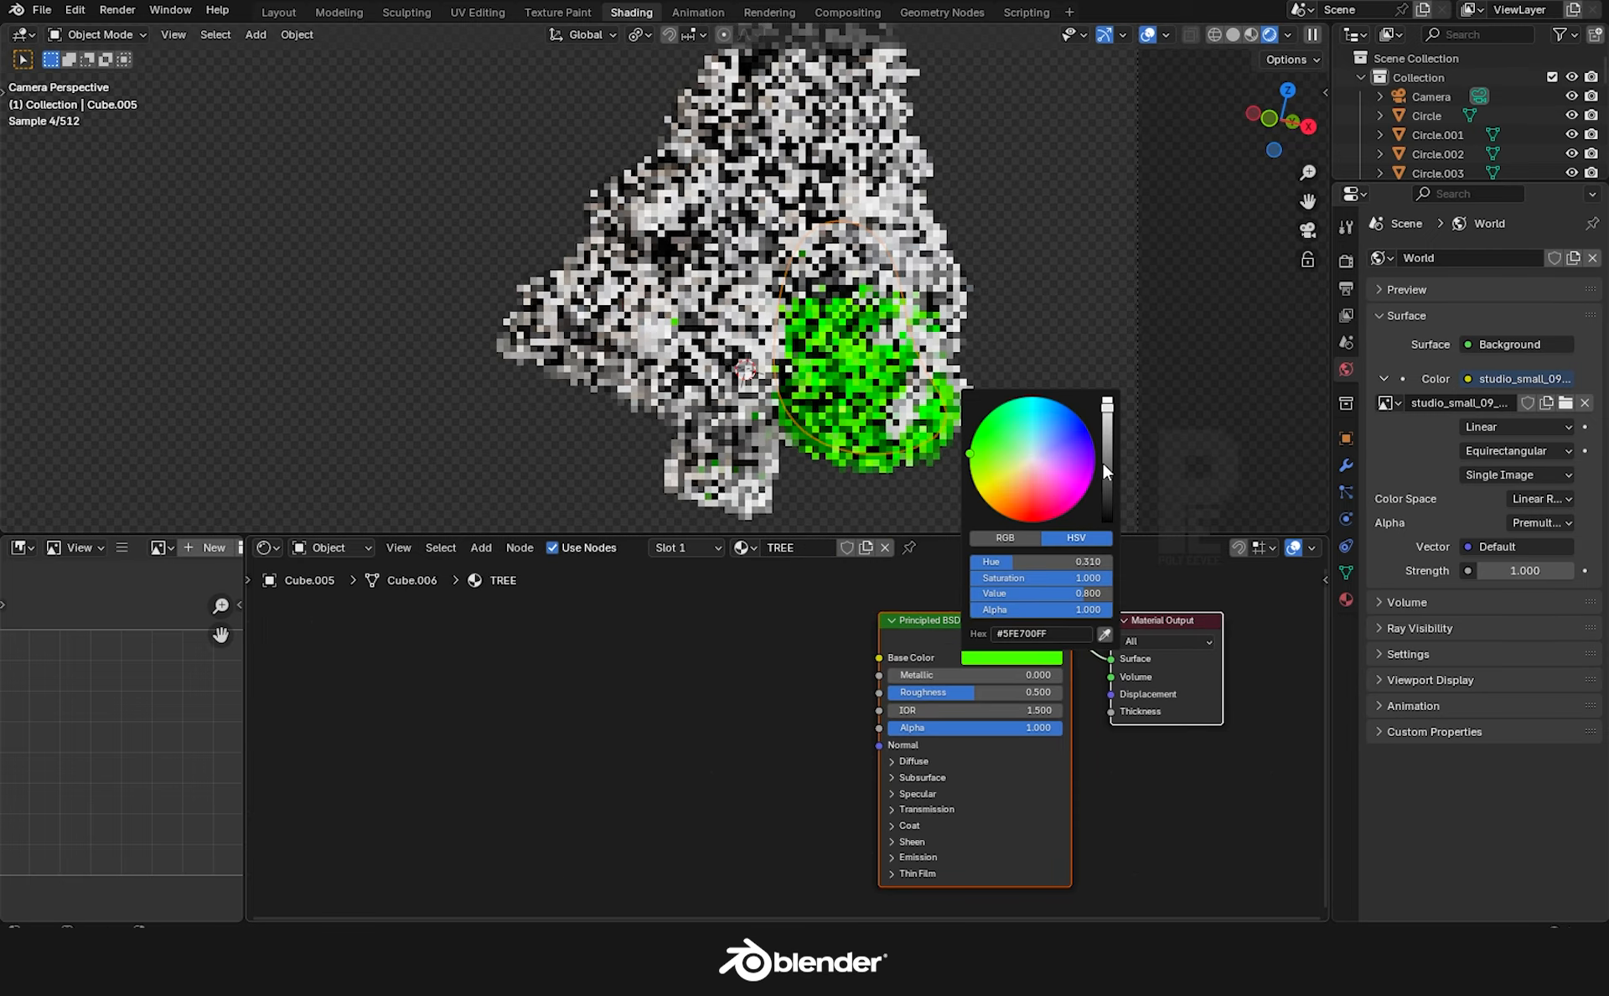
{"action": "left_click_drag", "start_coordinate": [1103, 470], "coordinate": [1106, 455]}
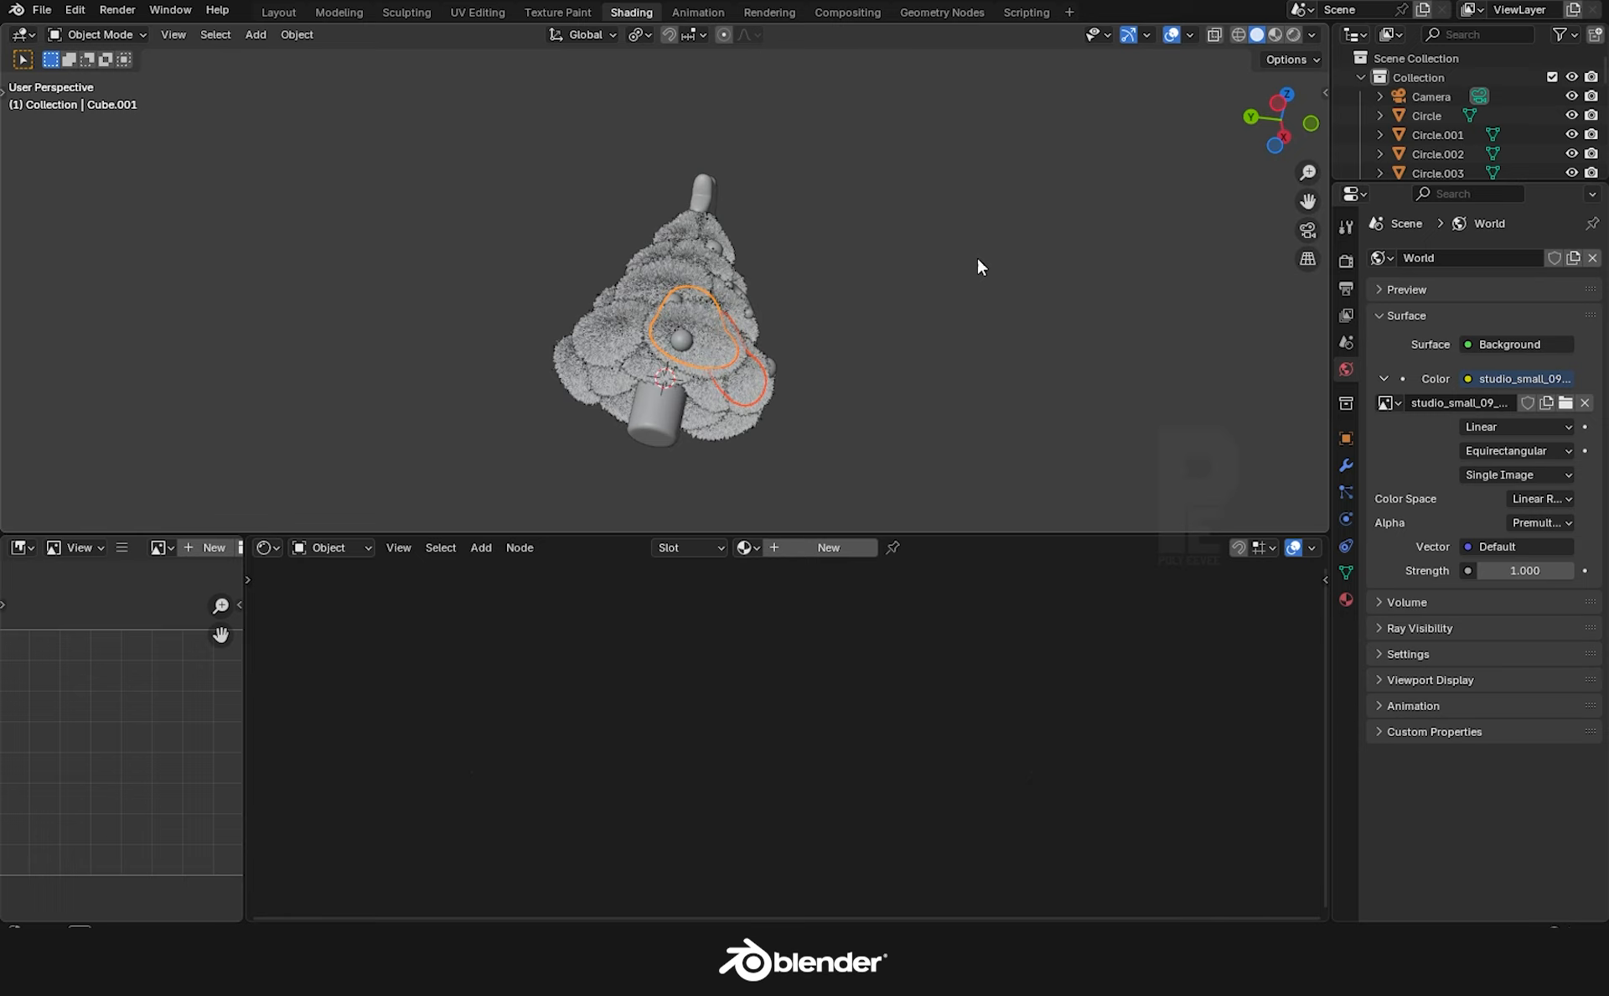
{"action": "middle_click_drag", "start_coordinate": [981, 266], "coordinate": [687, 409]}
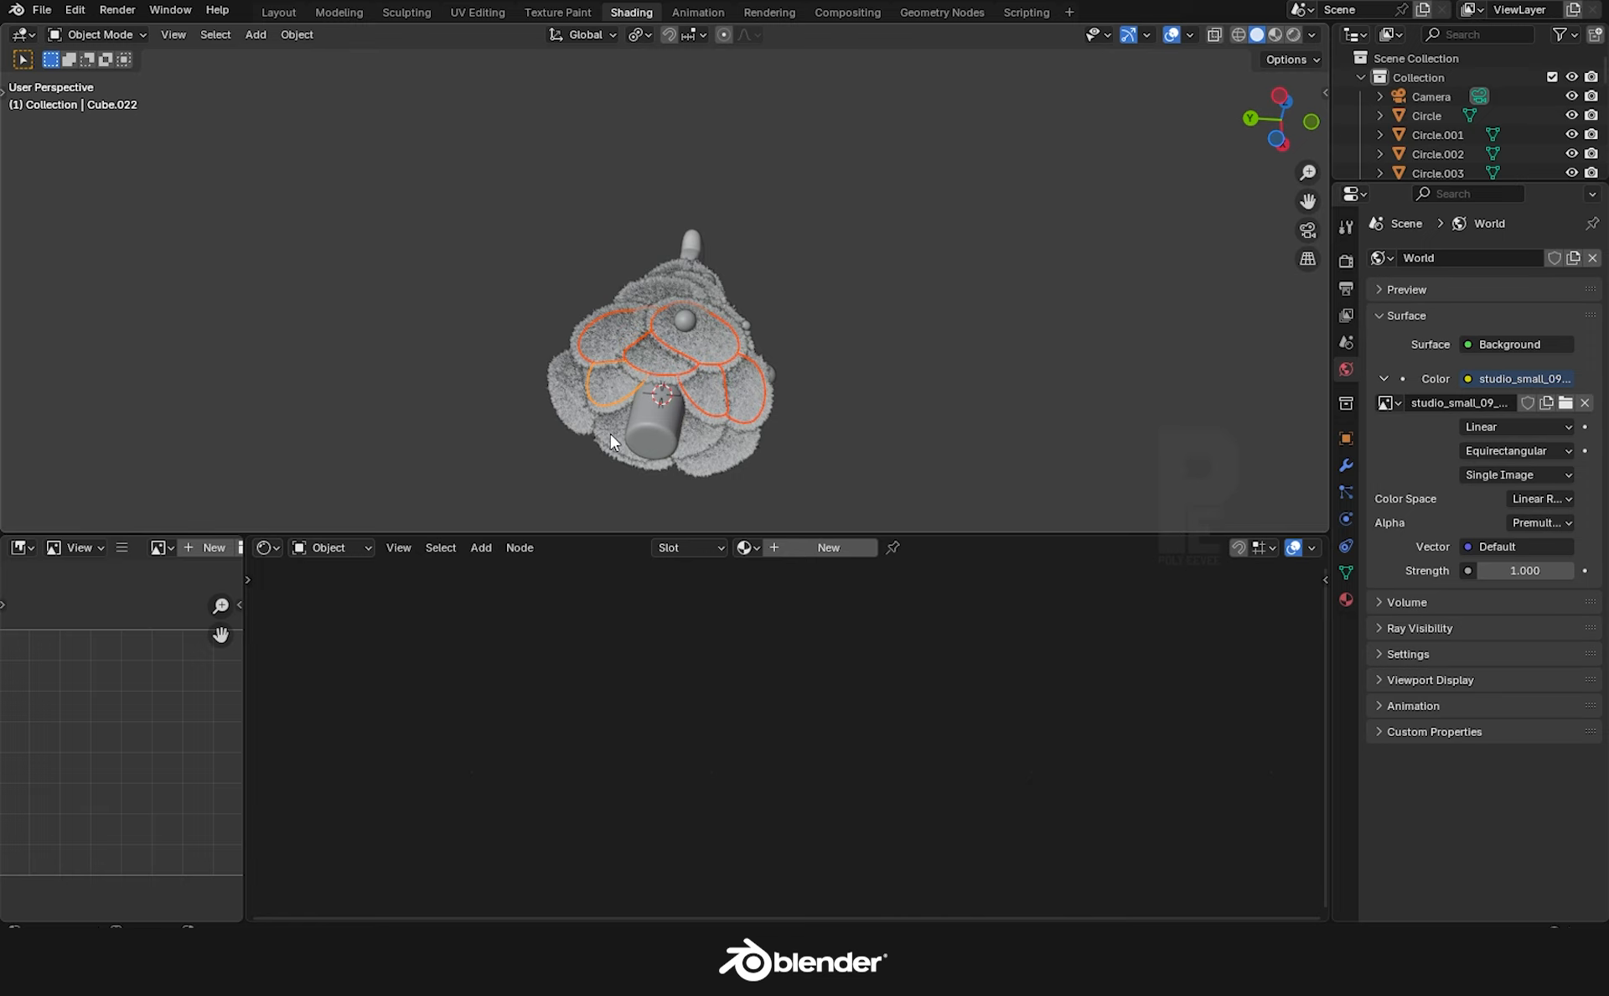
Link the green TREE material onto two white foliage pieces using Ctrl+L Link Materials.
{"action": "middle_click_drag", "start_coordinate": [707, 453], "coordinate": [633, 527]}
{"action": "left_click", "coordinate": [607, 400], "text": "shift"}
{"action": "left_click", "coordinate": [687, 475], "text": "shift"}
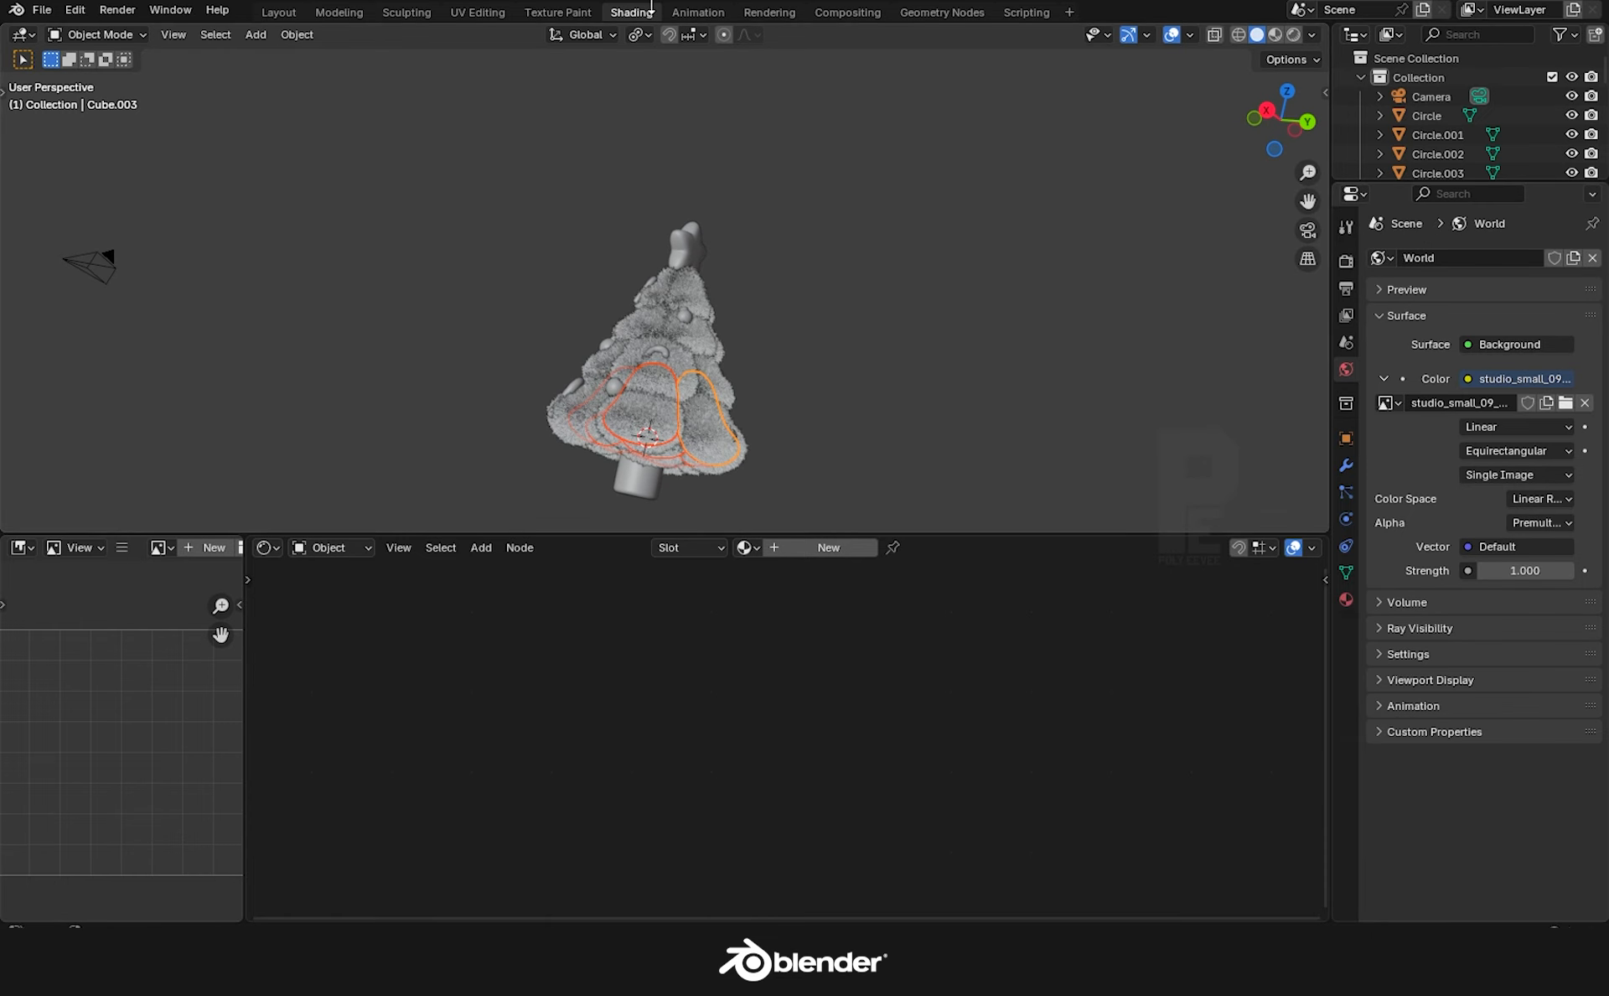
{"action": "scroll", "coordinate": [781, 367], "scroll_direction": "down", "scroll_amount": 3}
{"action": "mouse_move", "coordinate": [782, 366]}
{"action": "middle_mouse_down"}
{"action": "mouse_move", "coordinate": [631, 395]}
{"action": "mouse_move", "coordinate": [754, 401]}
{"action": "mouse_move", "coordinate": [801, 381]}
{"action": "middle_mouse_up"}
{"action": "scroll", "coordinate": [755, 401], "scroll_direction": "up", "scroll_amount": 3}
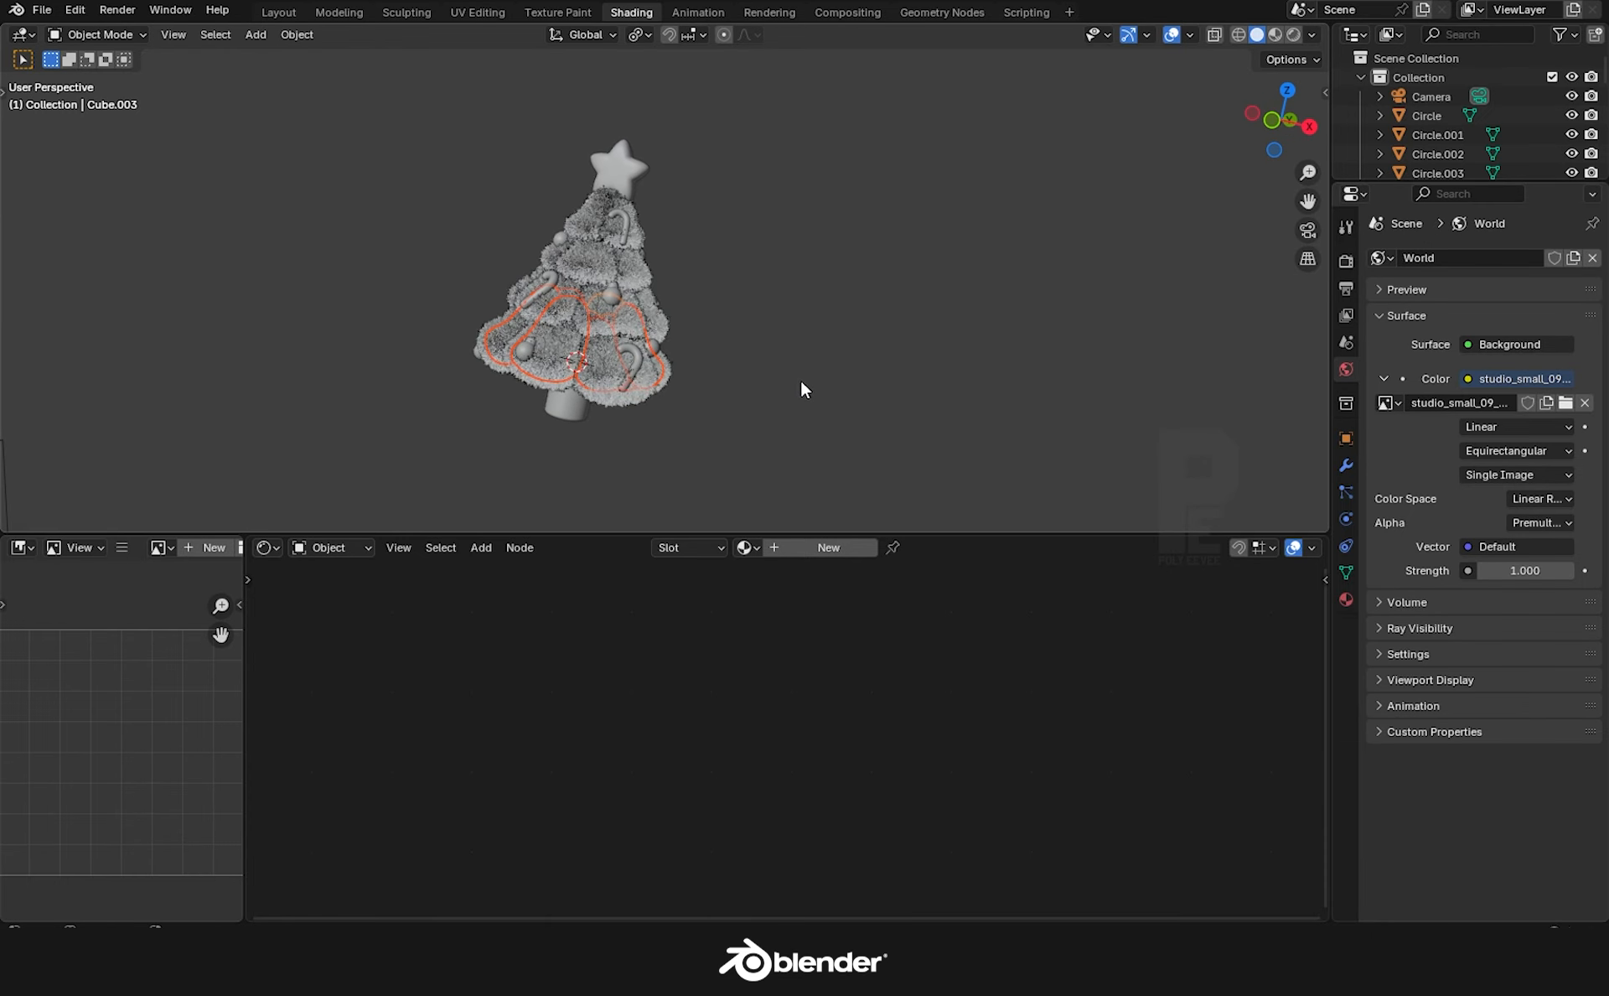
{"action": "left_click", "coordinate": [598, 393], "text": "shift"}
{"action": "left_click", "coordinate": [1275, 34]}
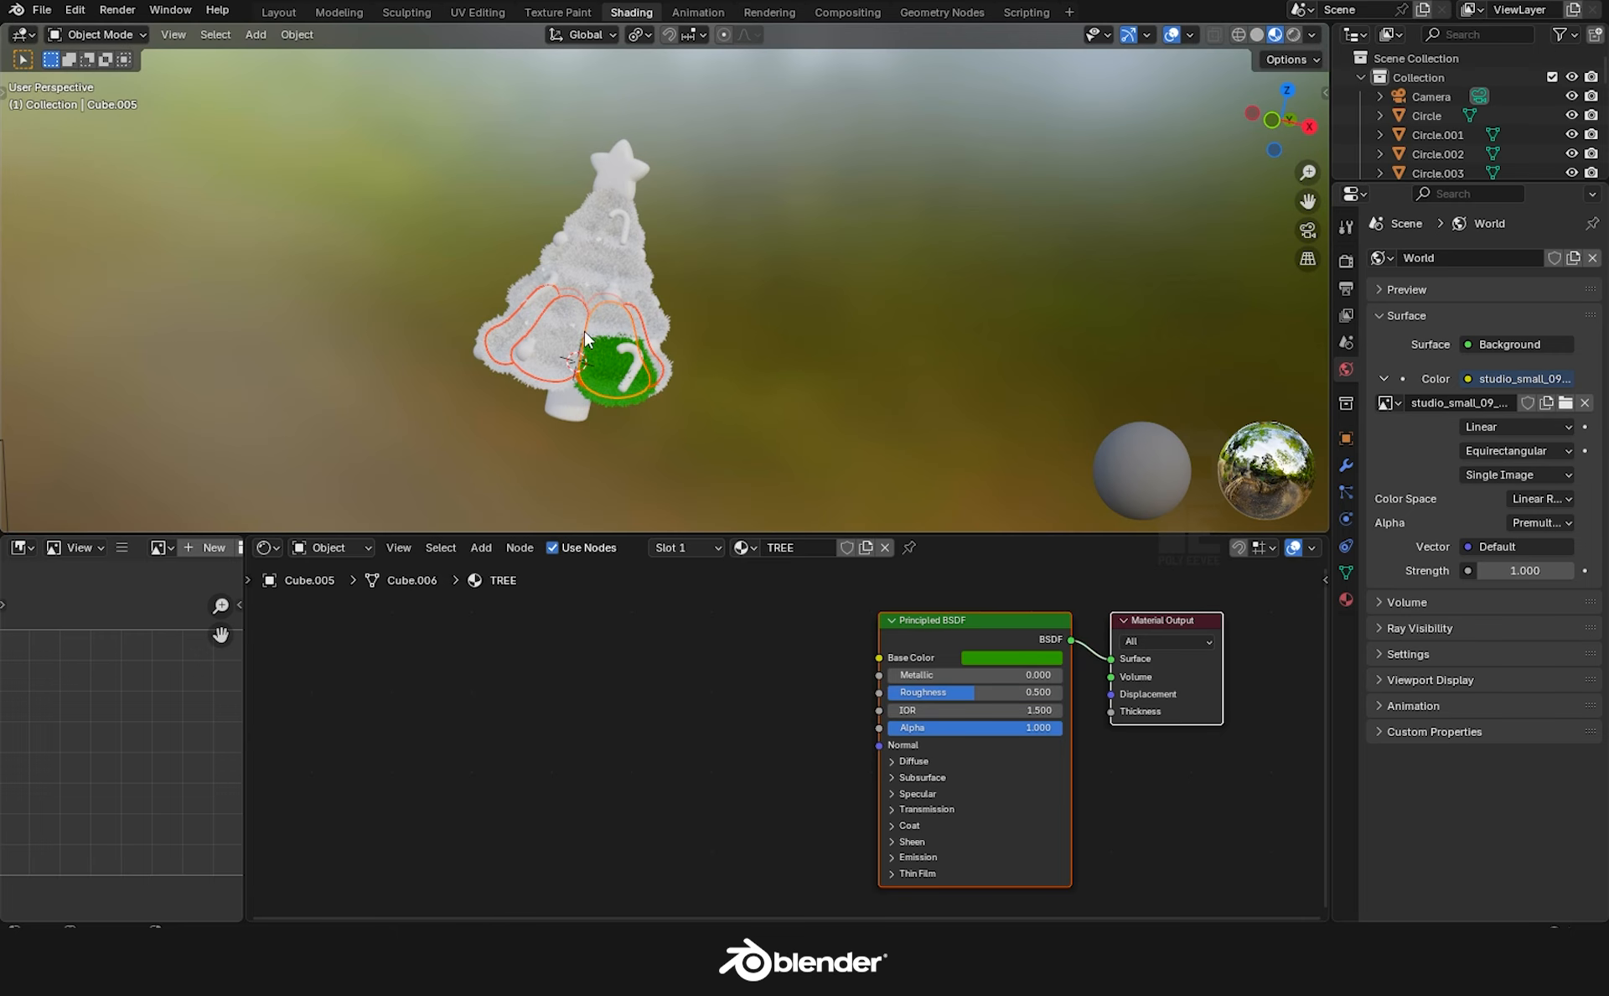
{"action": "scroll", "coordinate": [923, 355], "scroll_direction": "up", "scroll_amount": 4}
{"action": "key", "text": "ctrl+l"}
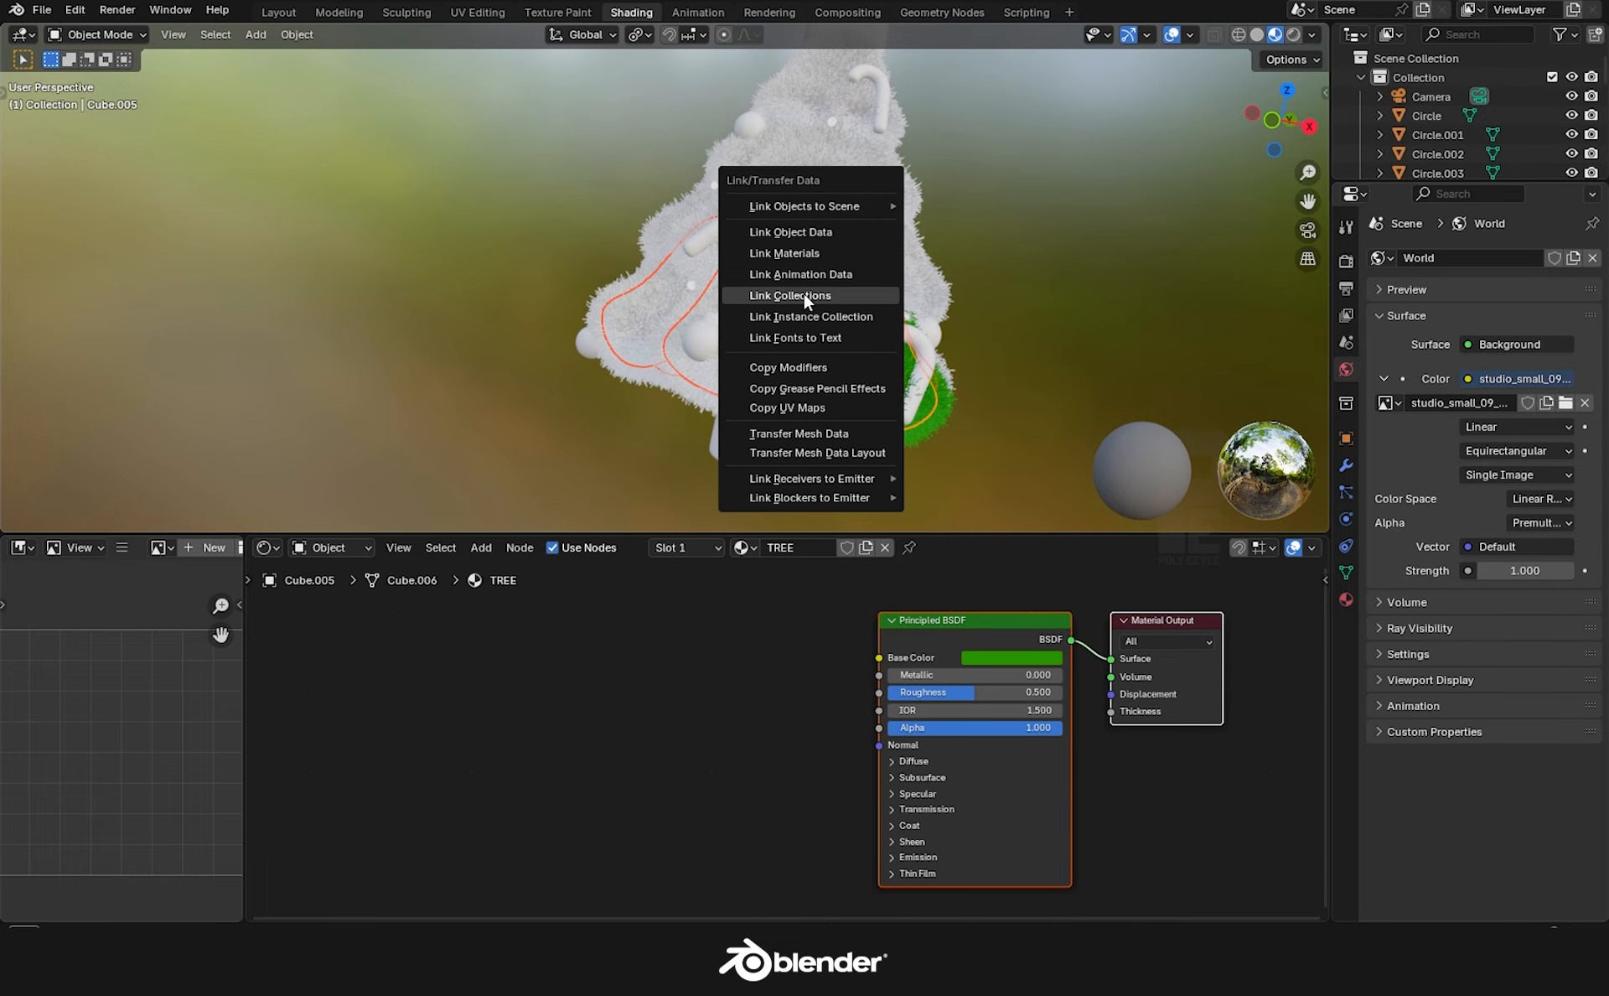
{"action": "left_click", "coordinate": [947, 312]}
Copy the TREE material onto the next white layers, including the lower skirt.
{"action": "scroll", "coordinate": [947, 312], "scroll_direction": "down", "scroll_amount": 2}
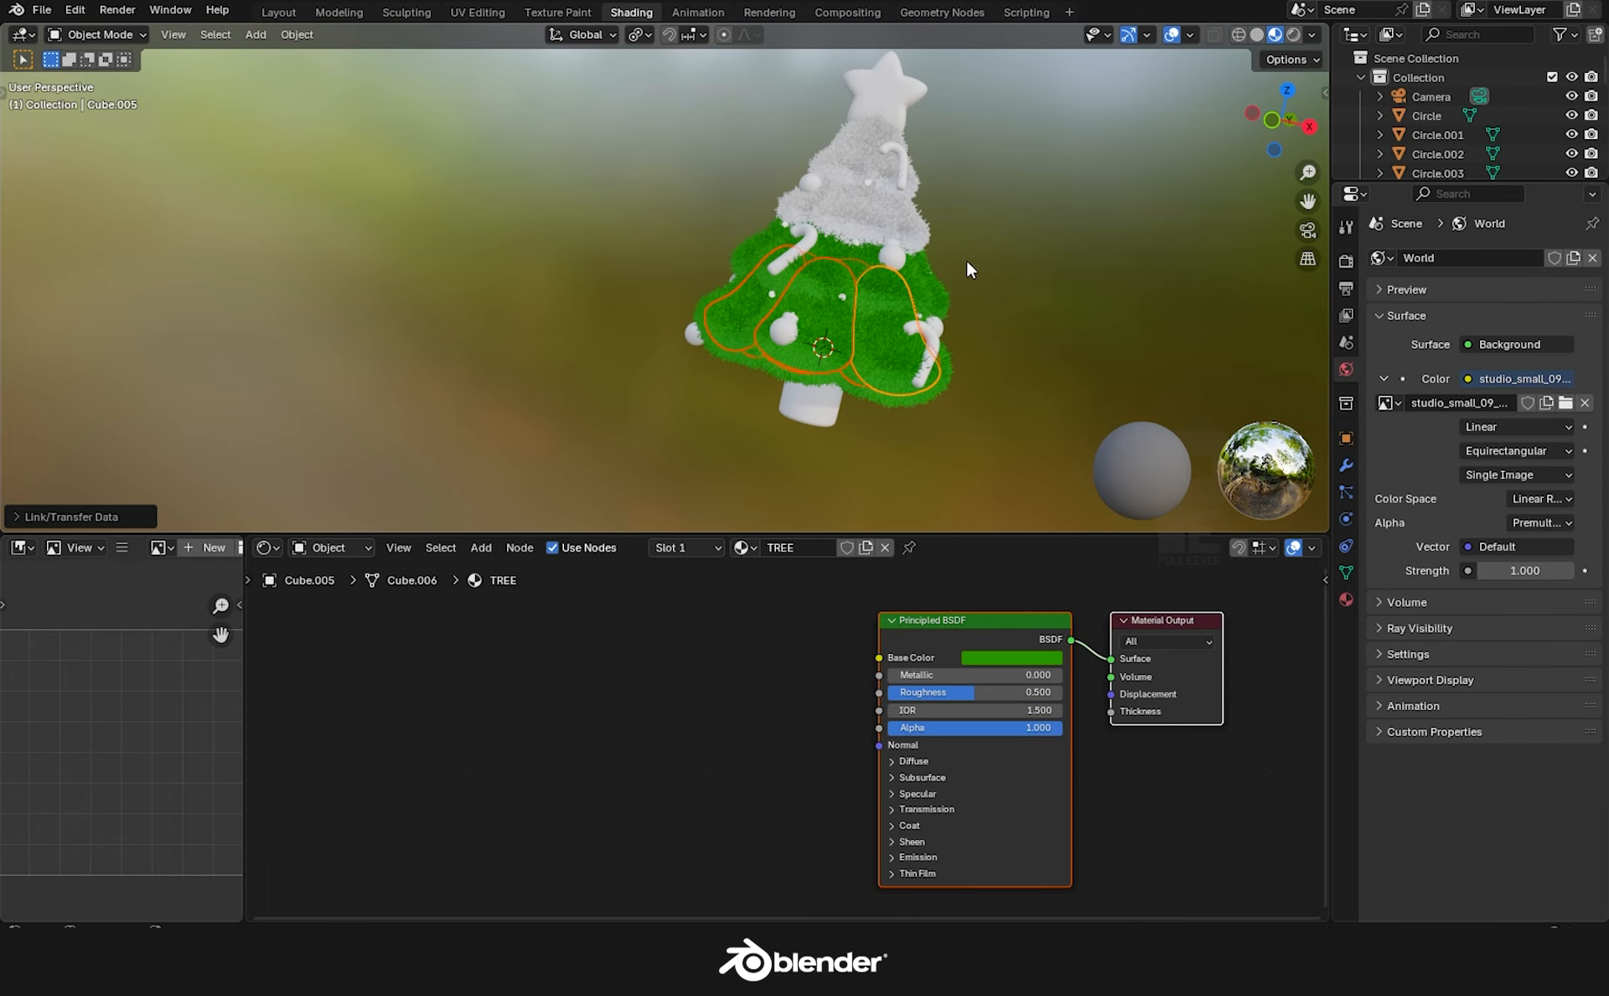
{"action": "left_click", "coordinate": [993, 219]}
{"action": "middle_click_drag", "start_coordinate": [993, 219], "coordinate": [888, 314], "text": "shift"}
{"action": "scroll", "coordinate": [853, 298], "scroll_direction": "up", "scroll_amount": 1}
{"action": "scroll", "coordinate": [852, 299], "scroll_direction": "up", "scroll_amount": 1}
{"action": "left_click", "coordinate": [784, 320], "text": "shift"}
{"action": "middle_click_drag", "start_coordinate": [616, 343], "coordinate": [737, 355]}
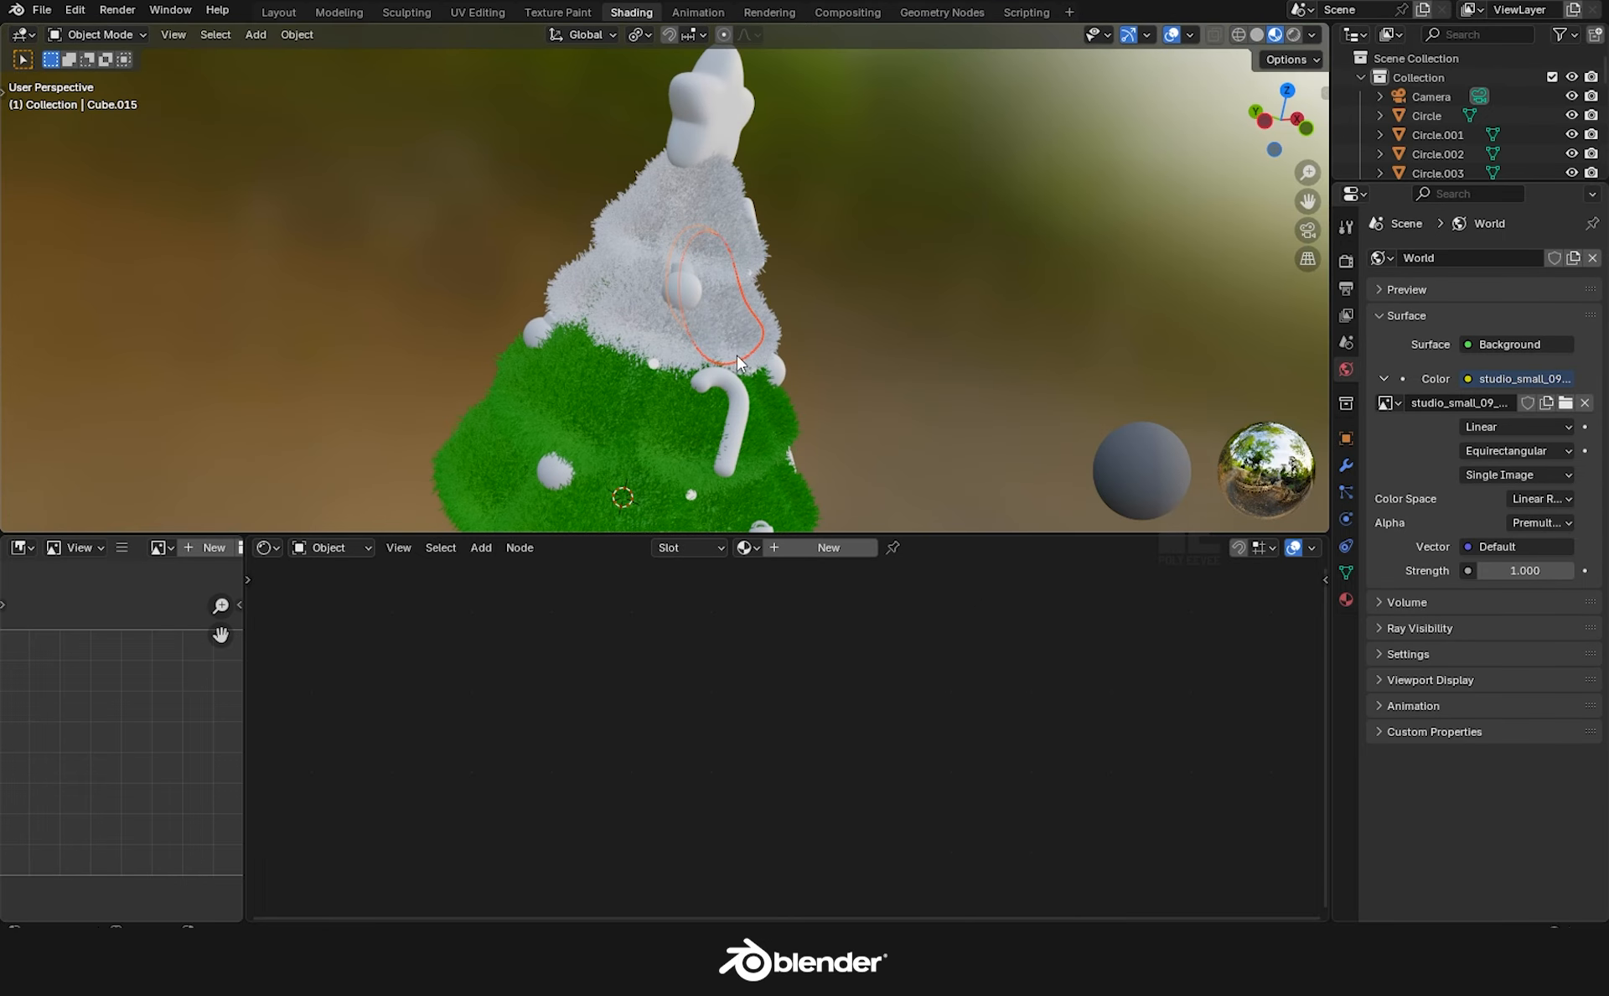
{"action": "middle_click_drag", "start_coordinate": [635, 337], "coordinate": [568, 349]}
{"action": "left_click", "coordinate": [419, 404], "text": "shift"}
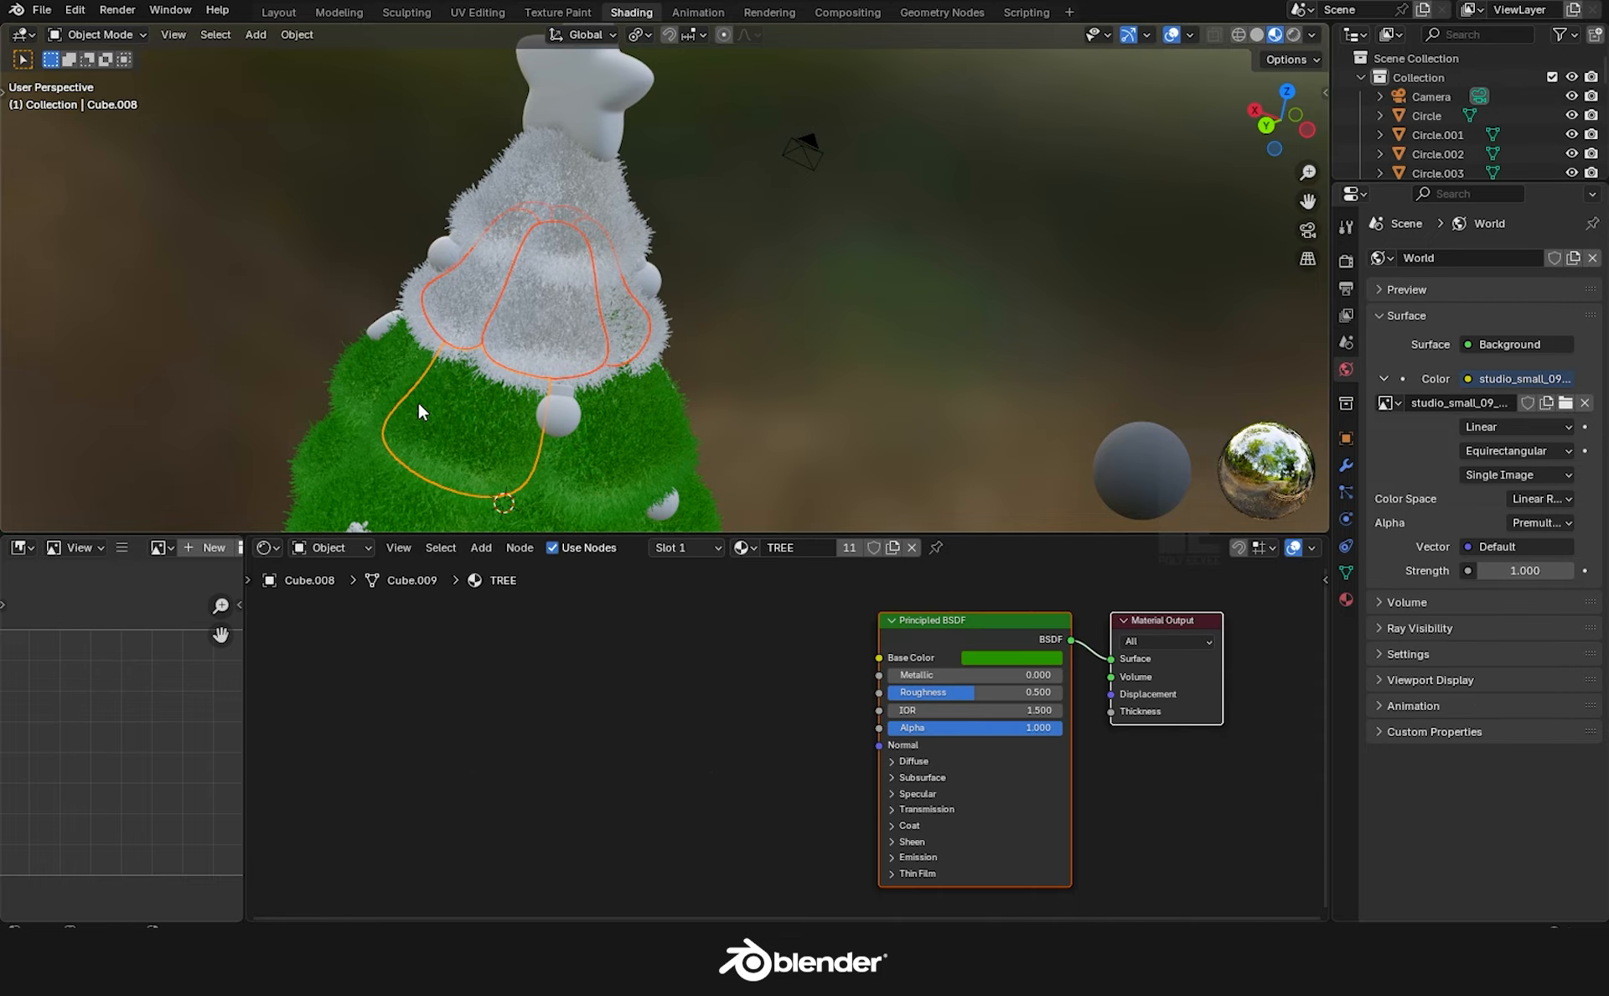
{"action": "key", "text": "ctrl+l"}
{"action": "left_click", "coordinate": [423, 406]}
Copy the TREE material onto the top white fur layers so the whole tree is green.
{"action": "left_click", "coordinate": [494, 222]}
{"action": "middle_click_drag", "start_coordinate": [495, 222], "coordinate": [813, 335]}
{"action": "left_click", "coordinate": [405, 334], "text": "shift"}
{"action": "left_click", "coordinate": [439, 423], "text": "shift"}
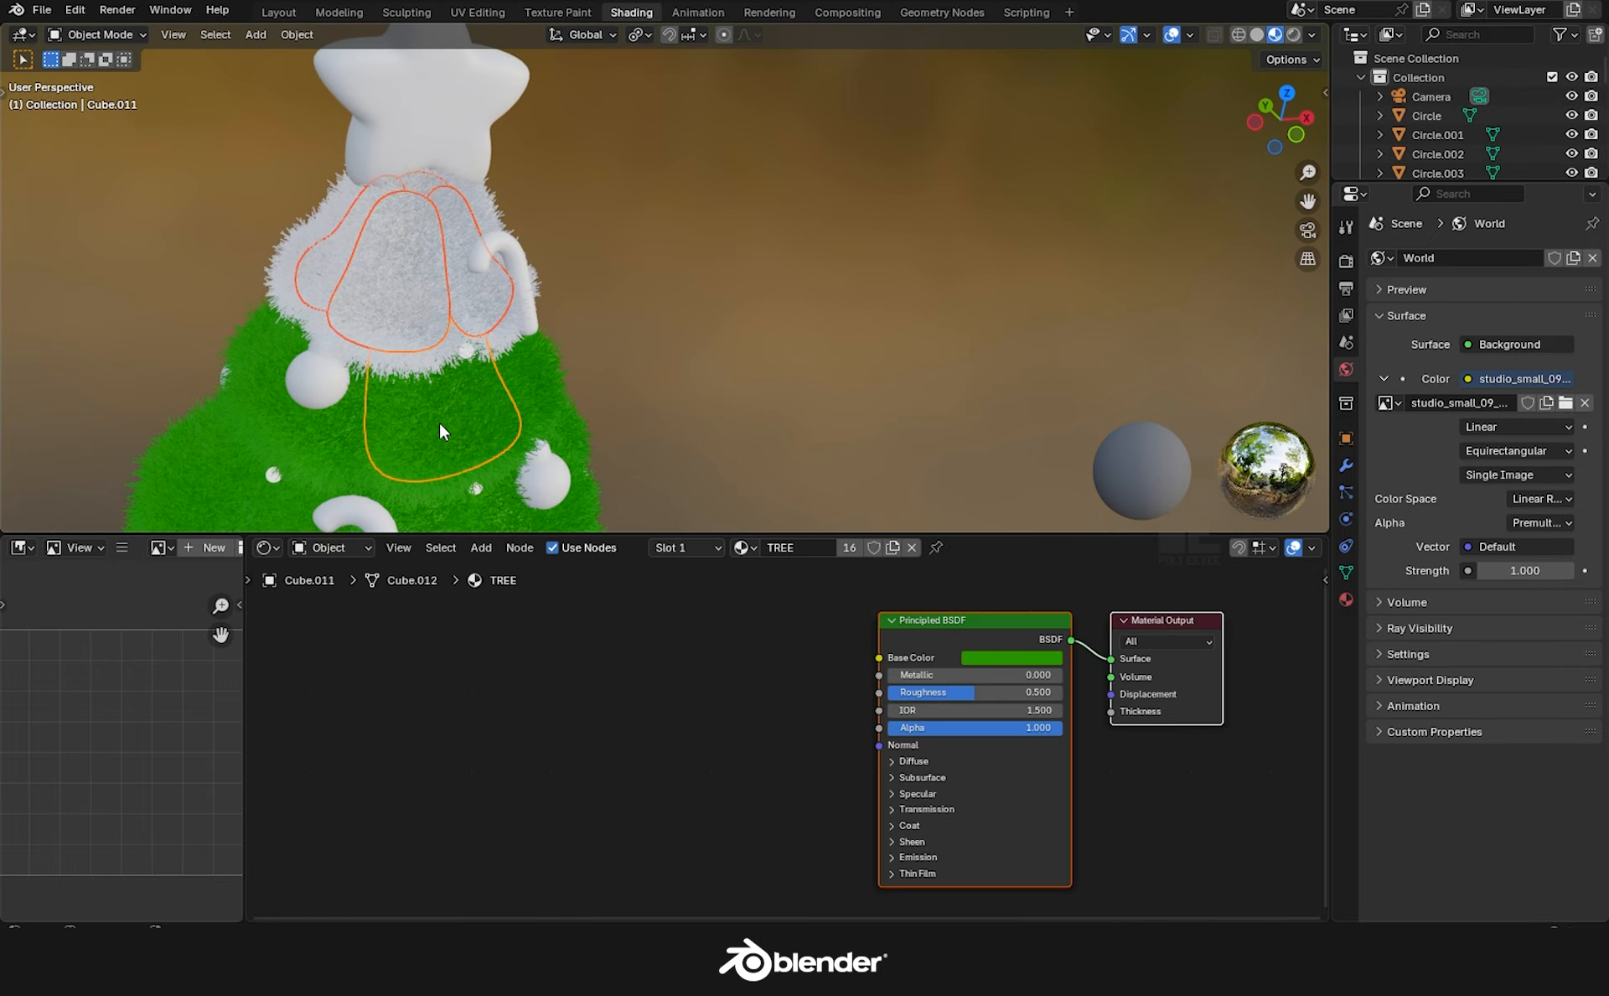
{"action": "key", "text": "ctrl+l"}
{"action": "left_click", "coordinate": [439, 422]}
{"action": "middle_click_drag", "start_coordinate": [666, 352], "coordinate": [984, 170]}
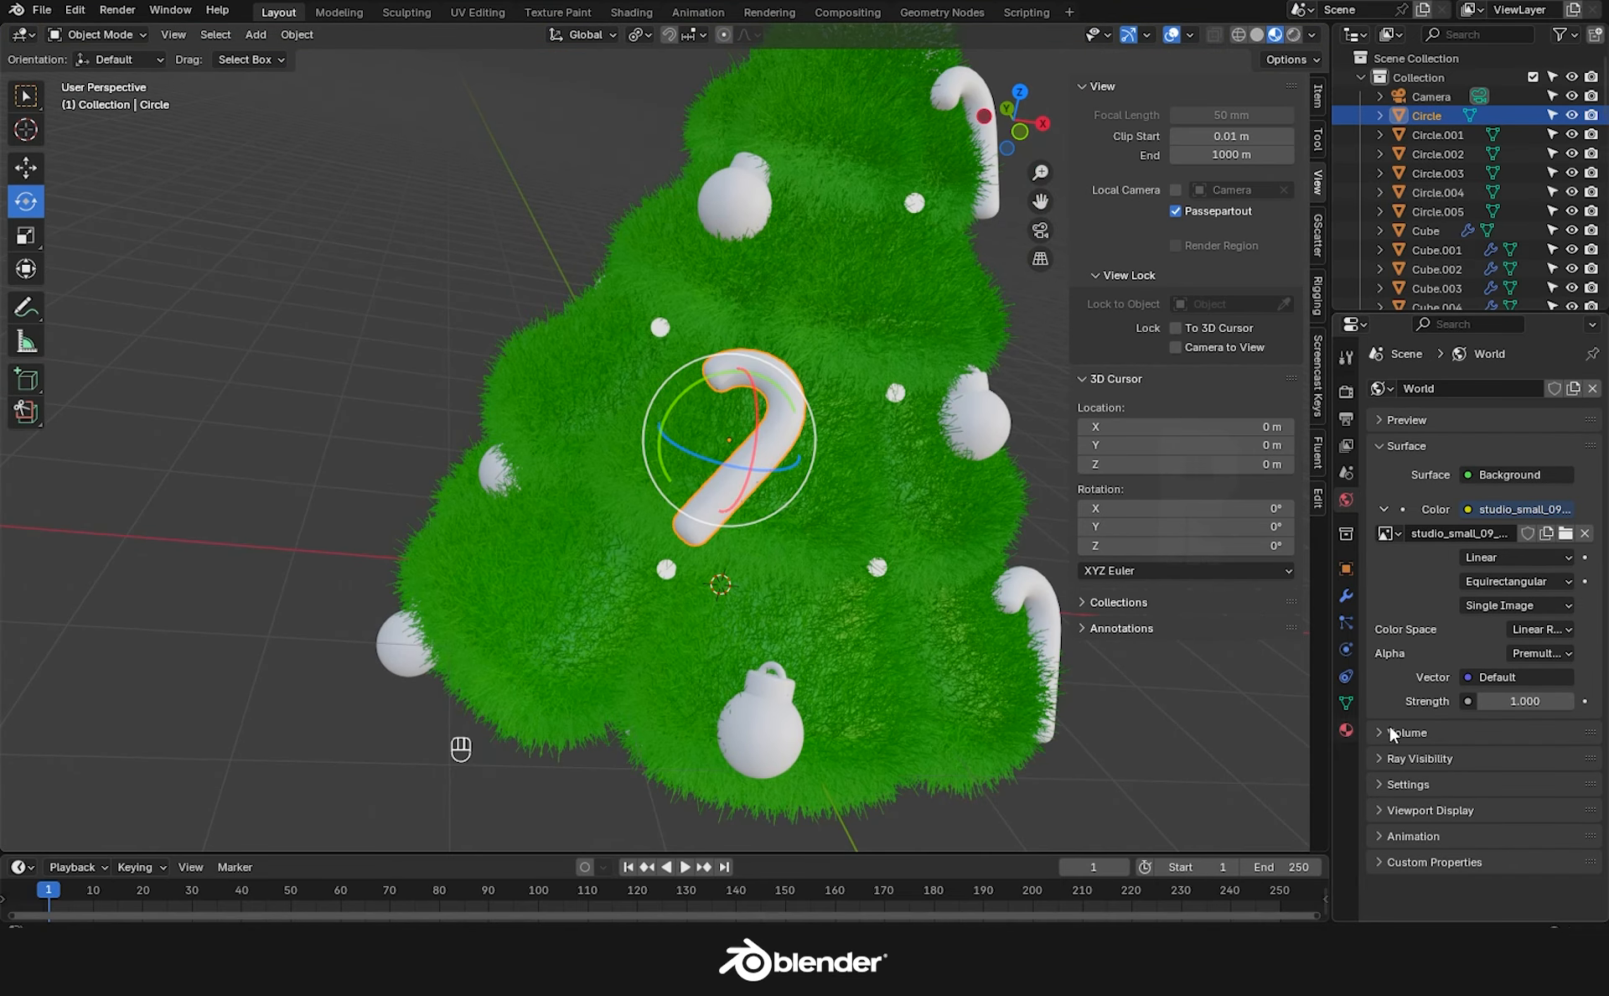
{"action": "left_click", "coordinate": [1346, 729]}
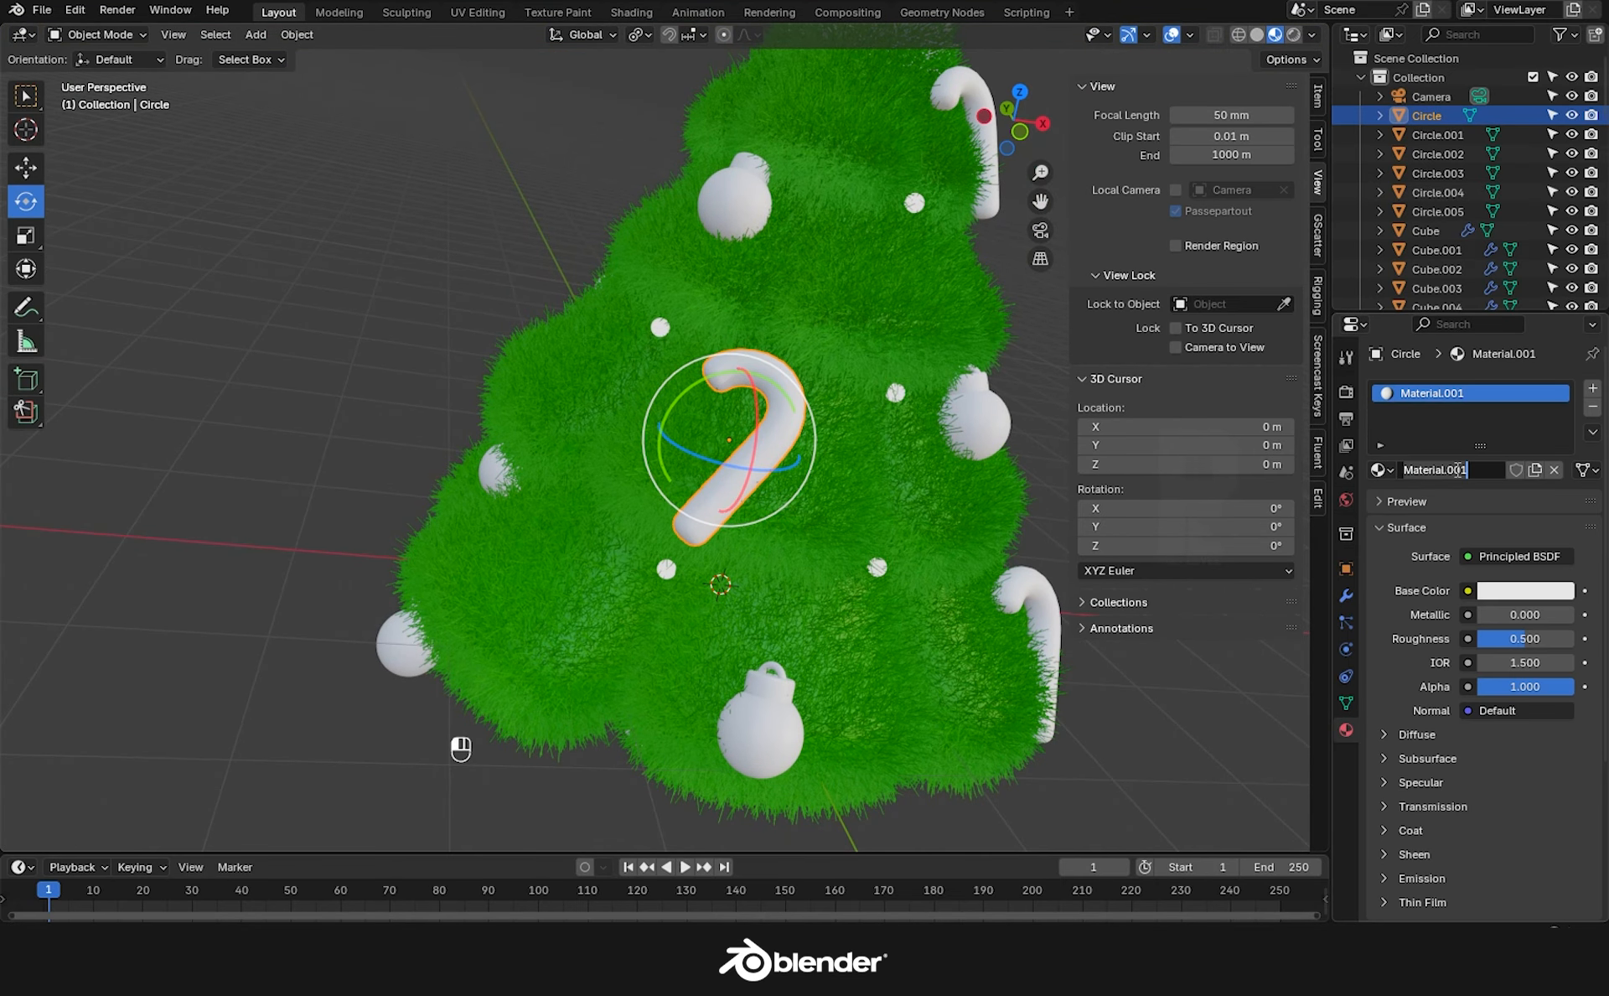
Name the candy cane material CANDY CANE and lower its roughness to 0.304.
{"action": "type", "text": "E"}
{"action": "key", "text": "Return"}
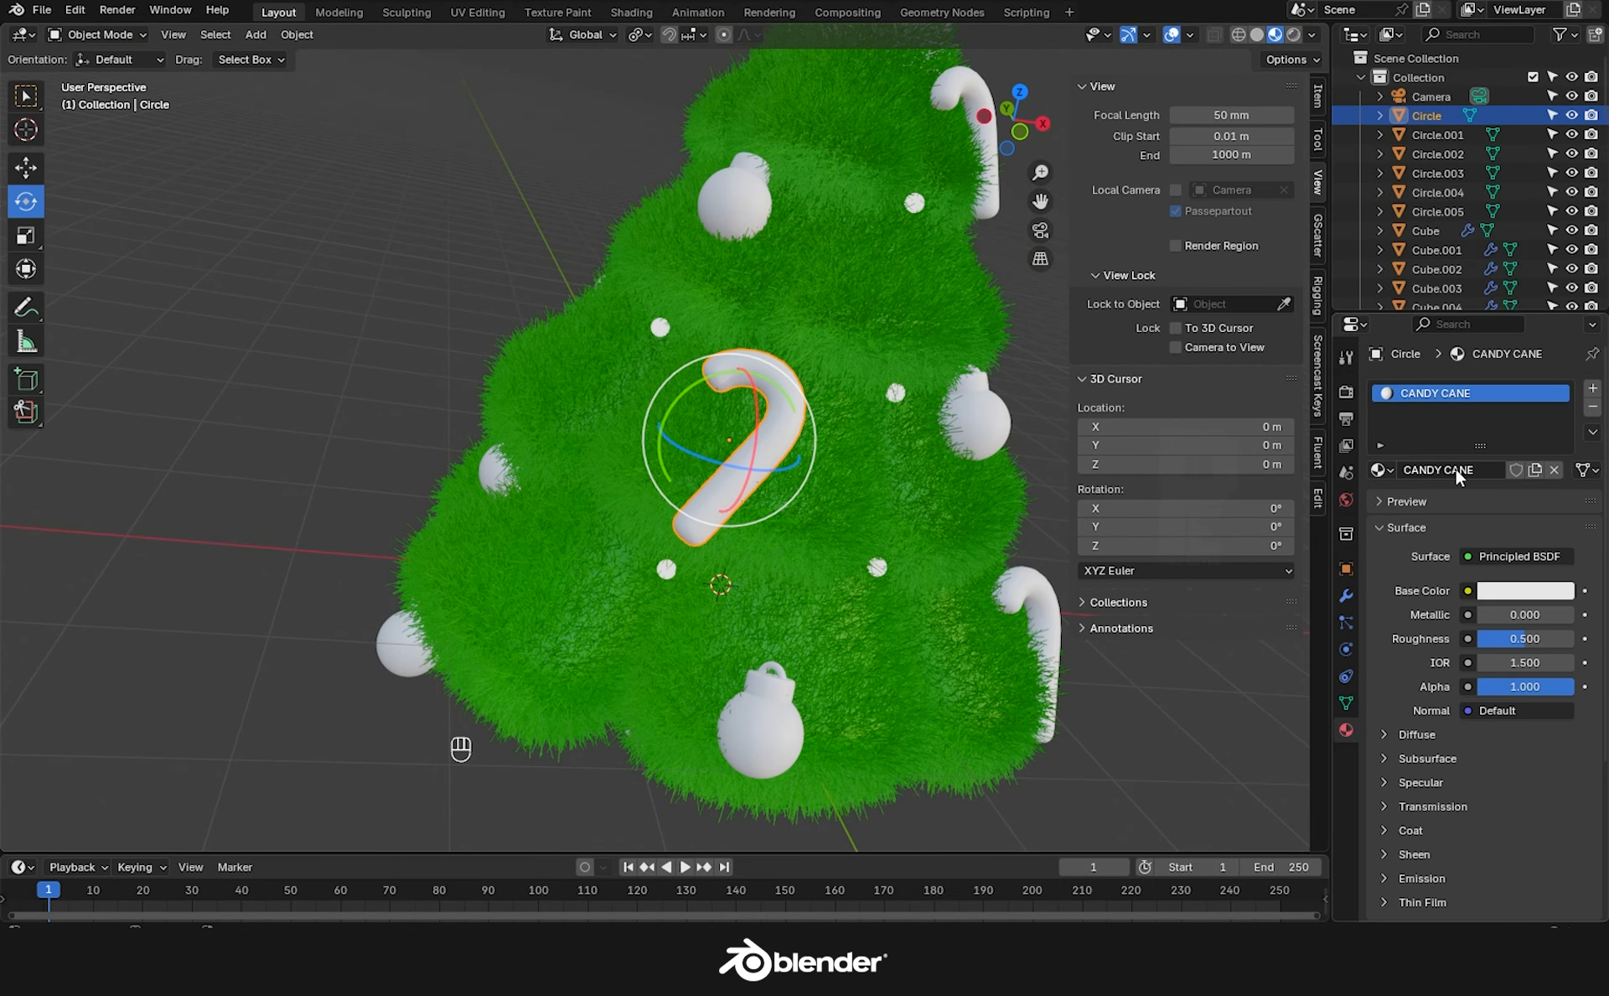
{"action": "left_click_drag", "start_coordinate": [1533, 638], "coordinate": [1514, 639]}
In Edit Mode, select edge rings on the cane and grow them into face bands.
{"action": "key", "text": "Tab"}
{"action": "scroll", "coordinate": [719, 500], "scroll_direction": "up", "scroll_amount": 1}
{"action": "scroll", "coordinate": [719, 499], "scroll_direction": "up", "scroll_amount": 2}
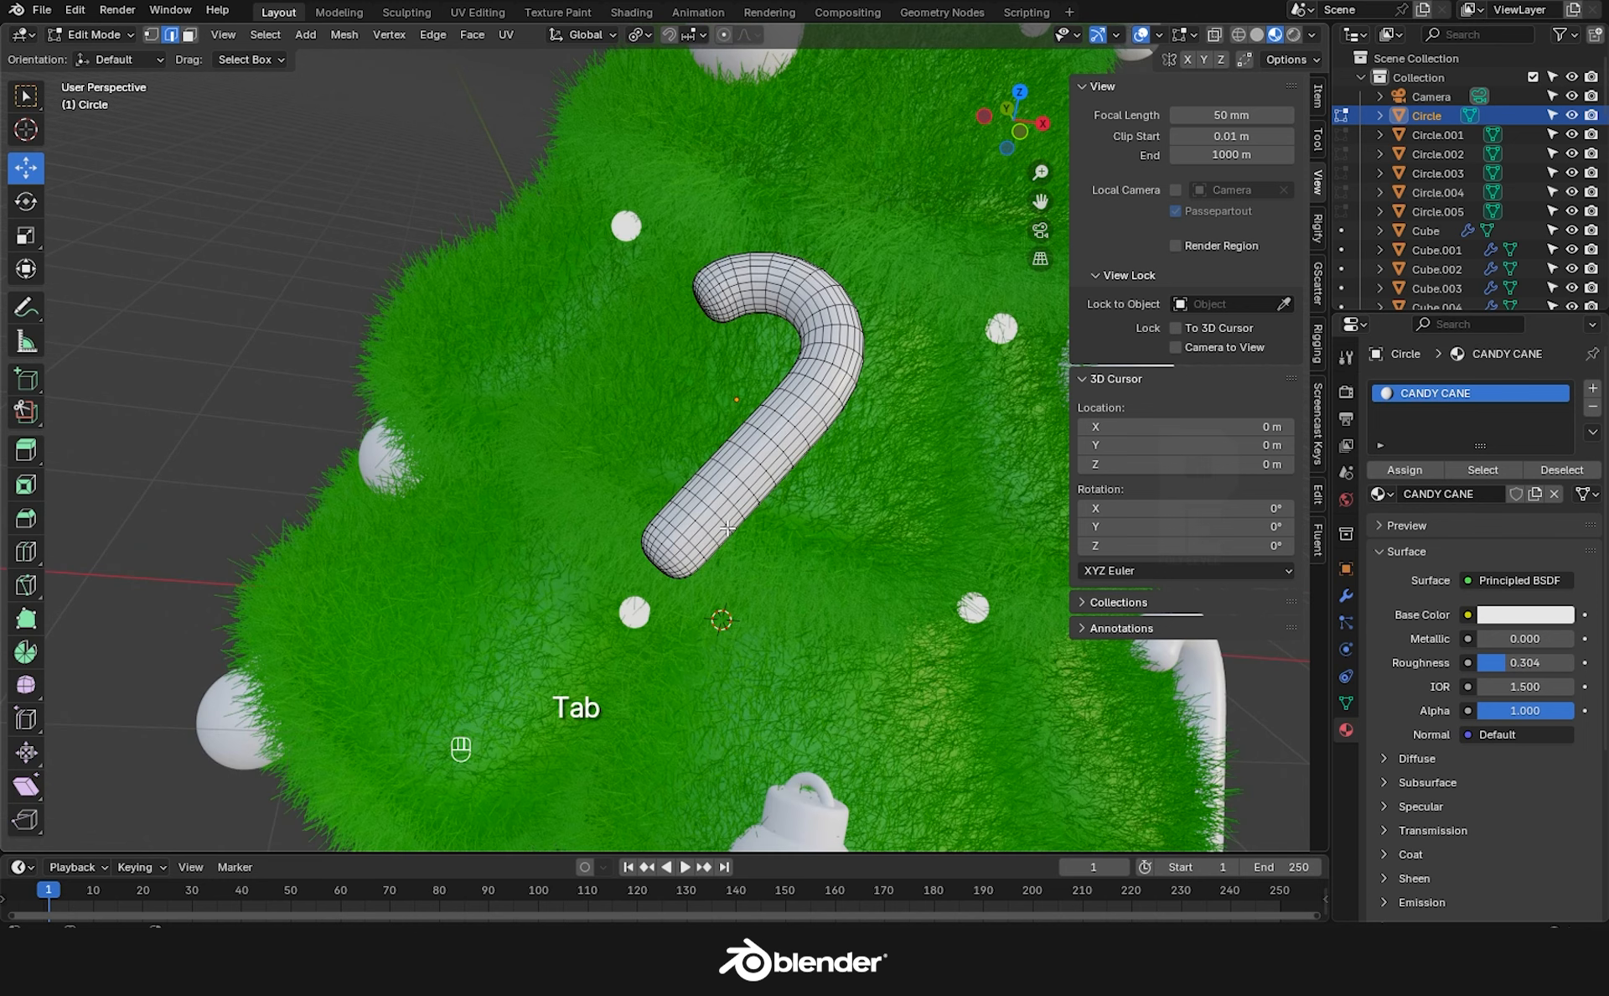
{"action": "key", "text": "2"}
{"action": "left_click", "coordinate": [762, 476], "text": "alt"}
{"action": "left_click", "coordinate": [774, 443], "text": "alt+shift"}
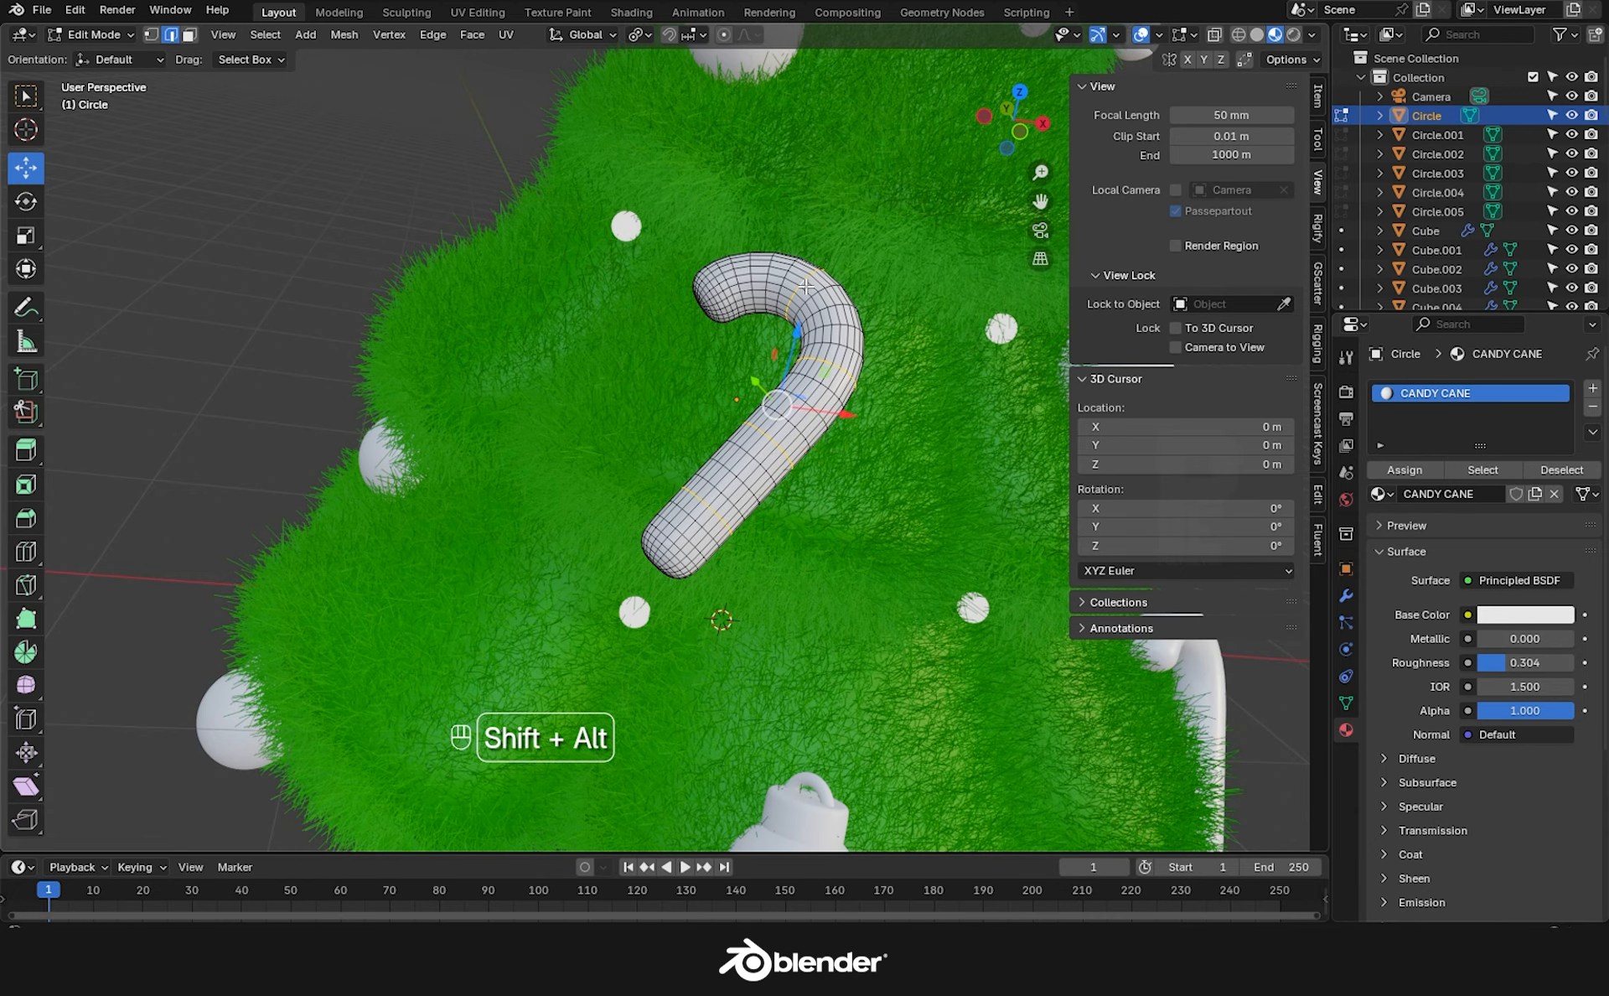
{"action": "key", "text": "ctrl+KP_Add"}
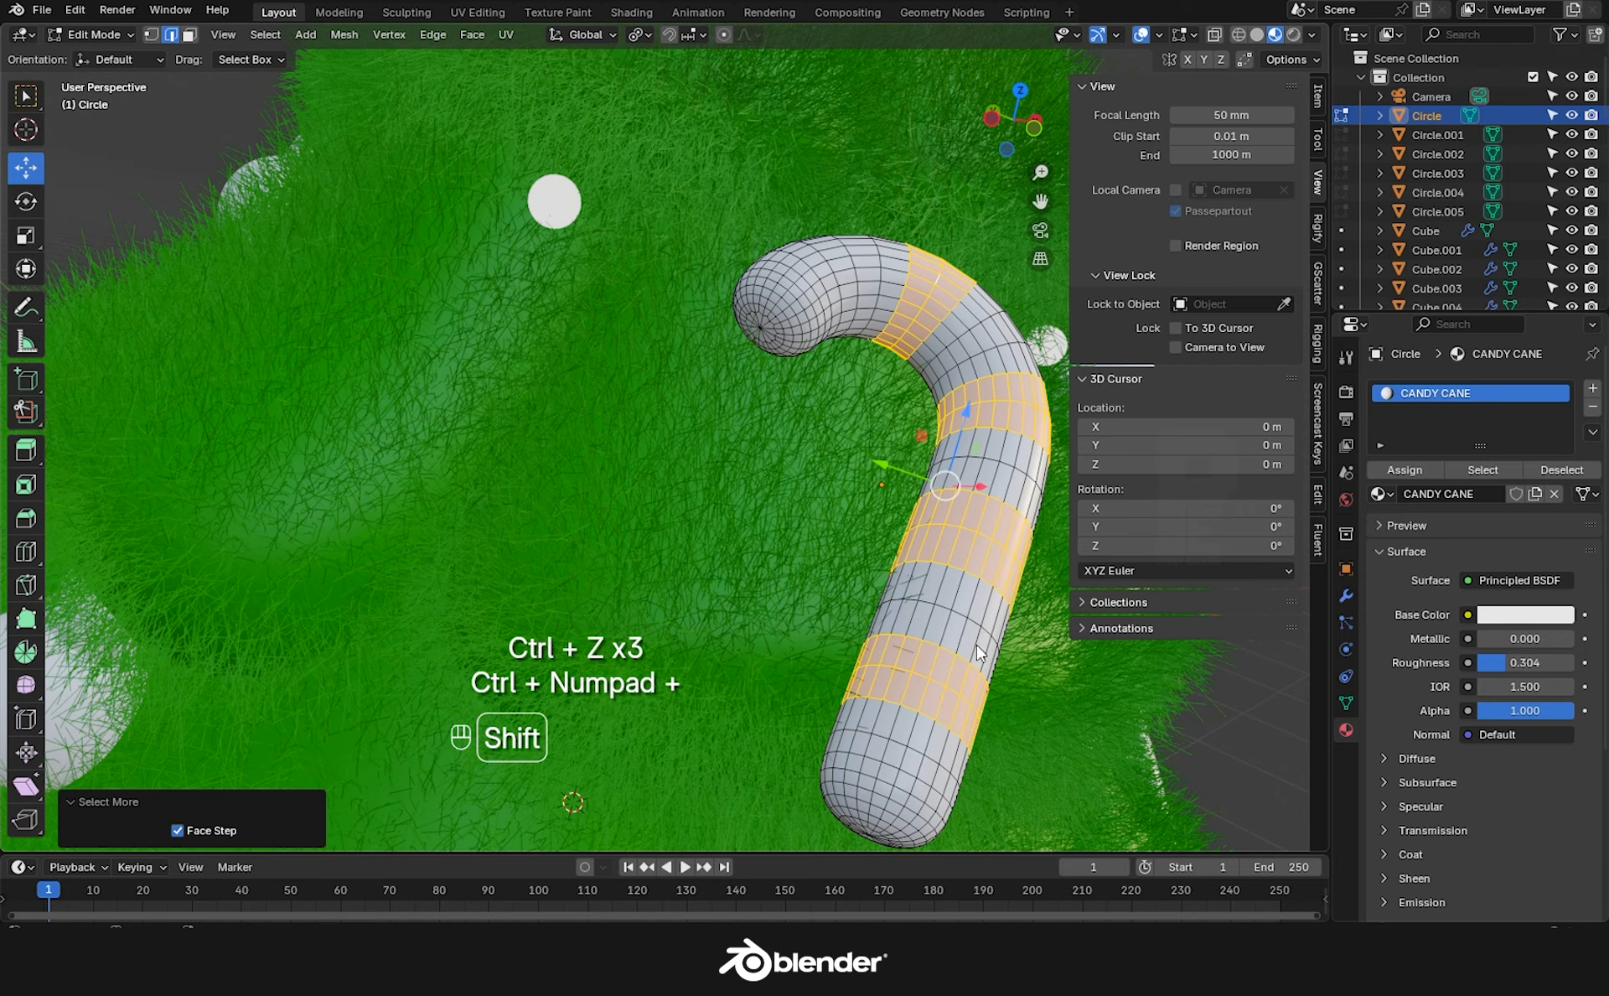
{"action": "middle_click_drag", "start_coordinate": [838, 503], "coordinate": [1514, 509]}
Add a second red CANDY CANE.001 material slot and assign it to the selected bands.
{"action": "left_click", "coordinate": [1593, 390]}
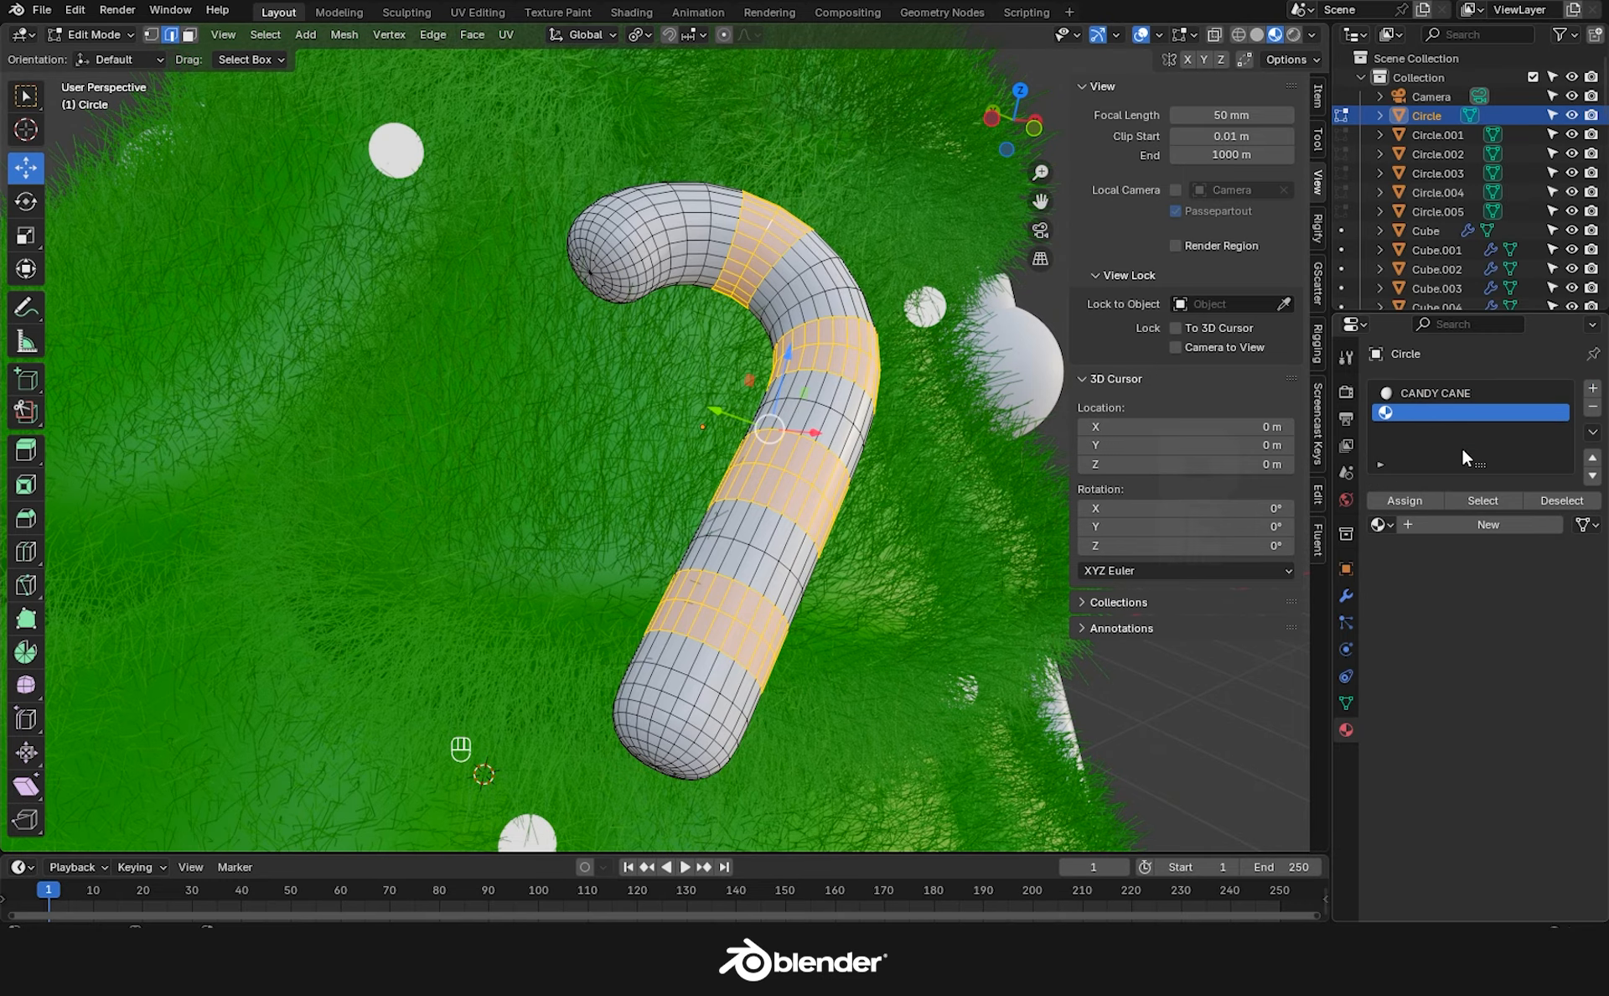
{"action": "left_click", "coordinate": [1379, 524]}
{"action": "left_click", "coordinate": [1180, 589]}
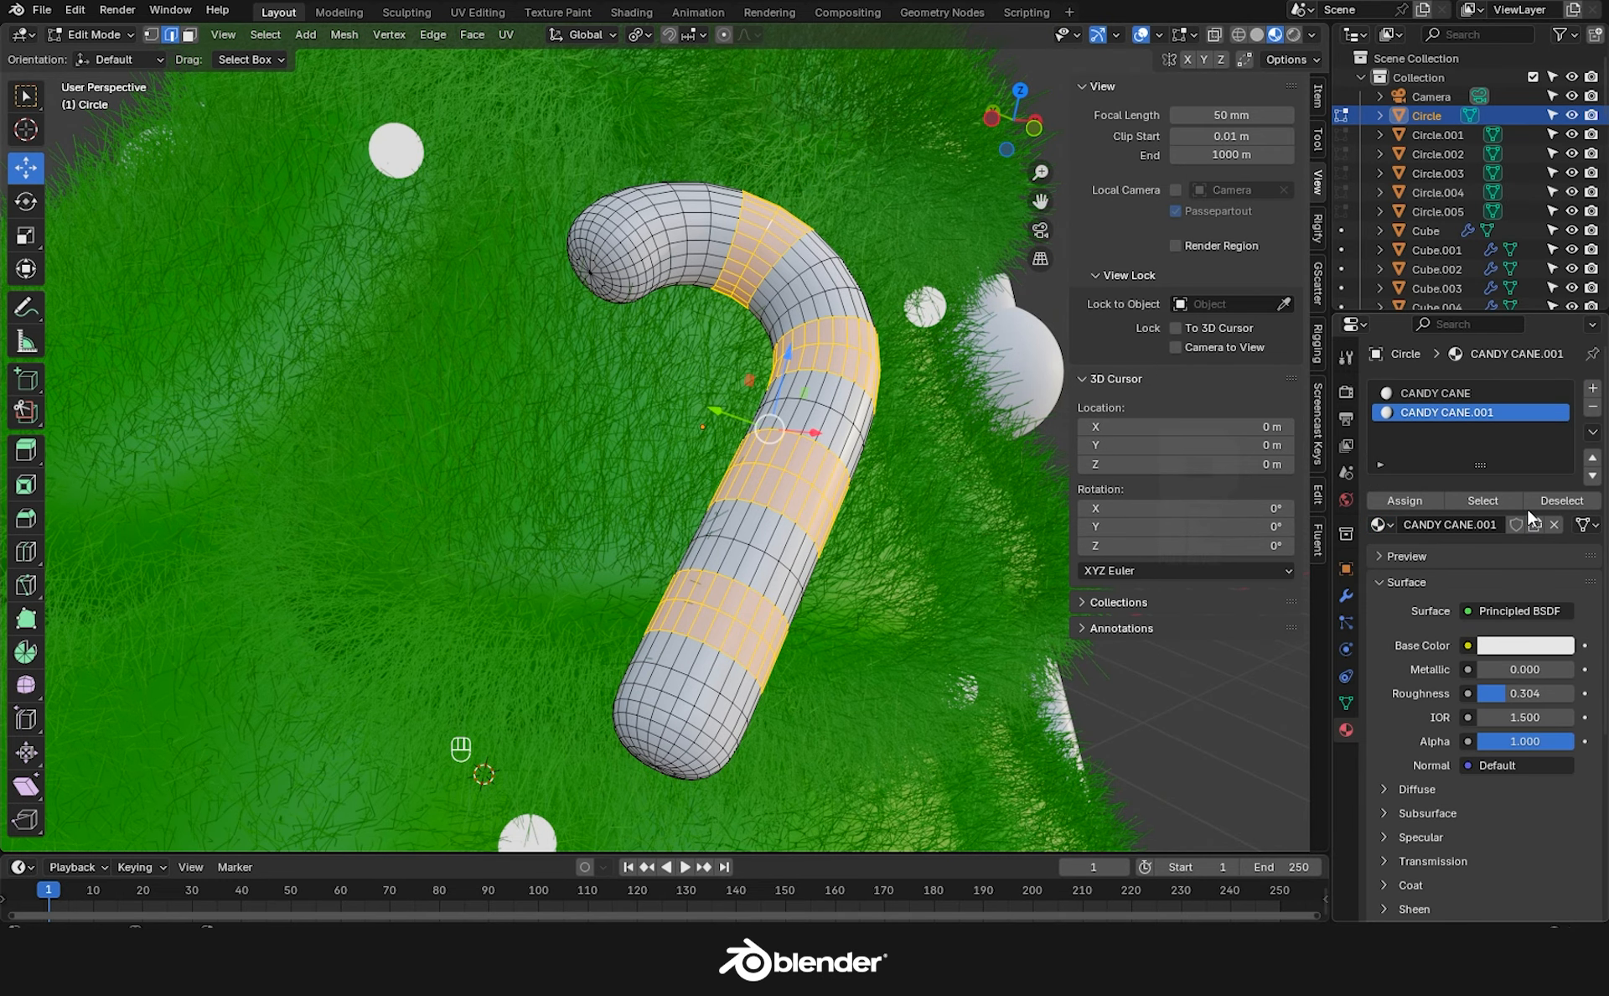
{"action": "left_click", "coordinate": [1485, 638]}
{"action": "left_click_drag", "start_coordinate": [1468, 419], "coordinate": [1469, 489]}
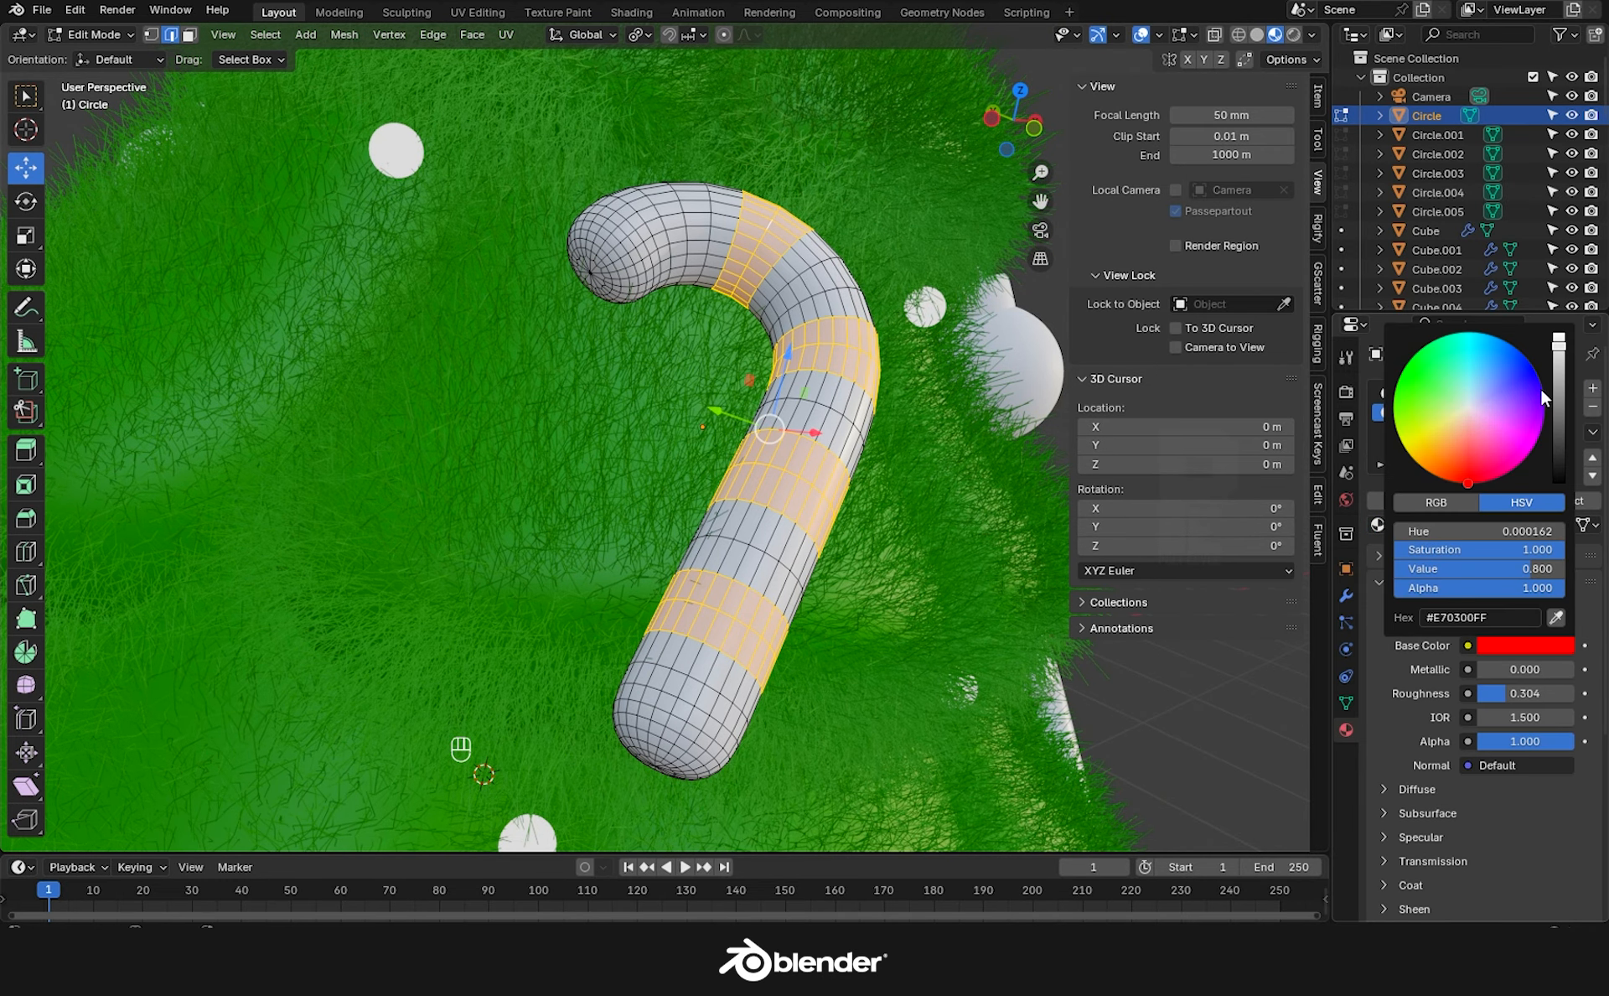
{"action": "left_click", "coordinate": [1407, 501]}
Assign the red material to the cane's upper and lower tips.
{"action": "key", "text": "alt+a"}
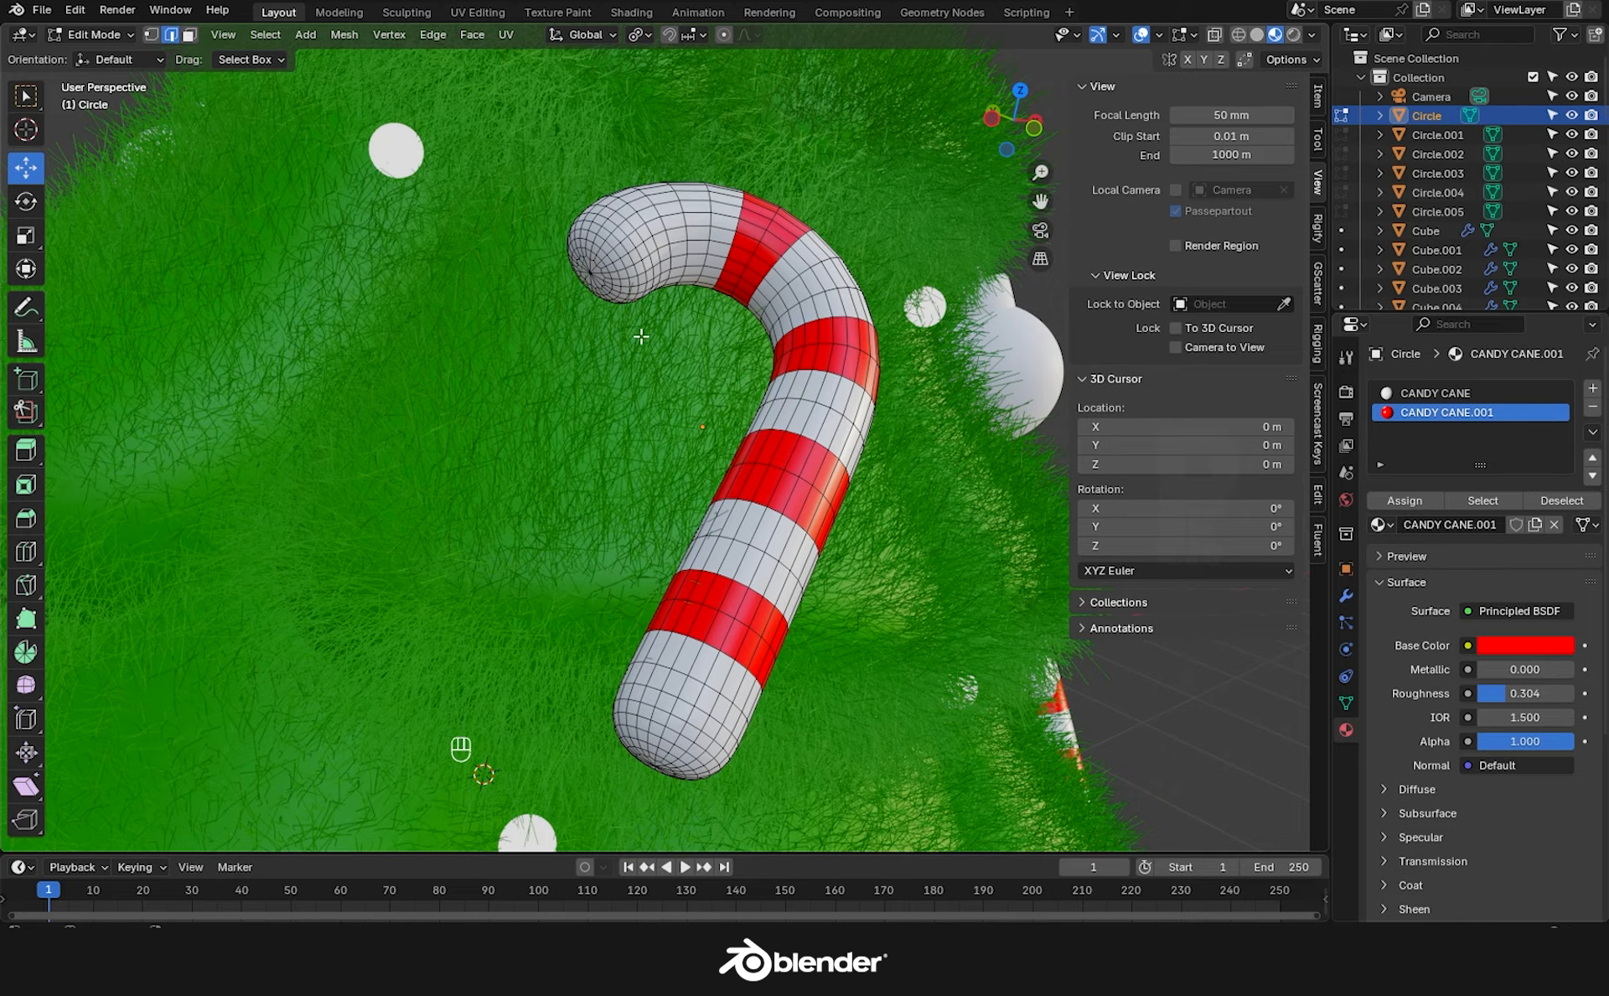
{"action": "scroll", "coordinate": [608, 260], "scroll_direction": "up", "scroll_amount": 3}
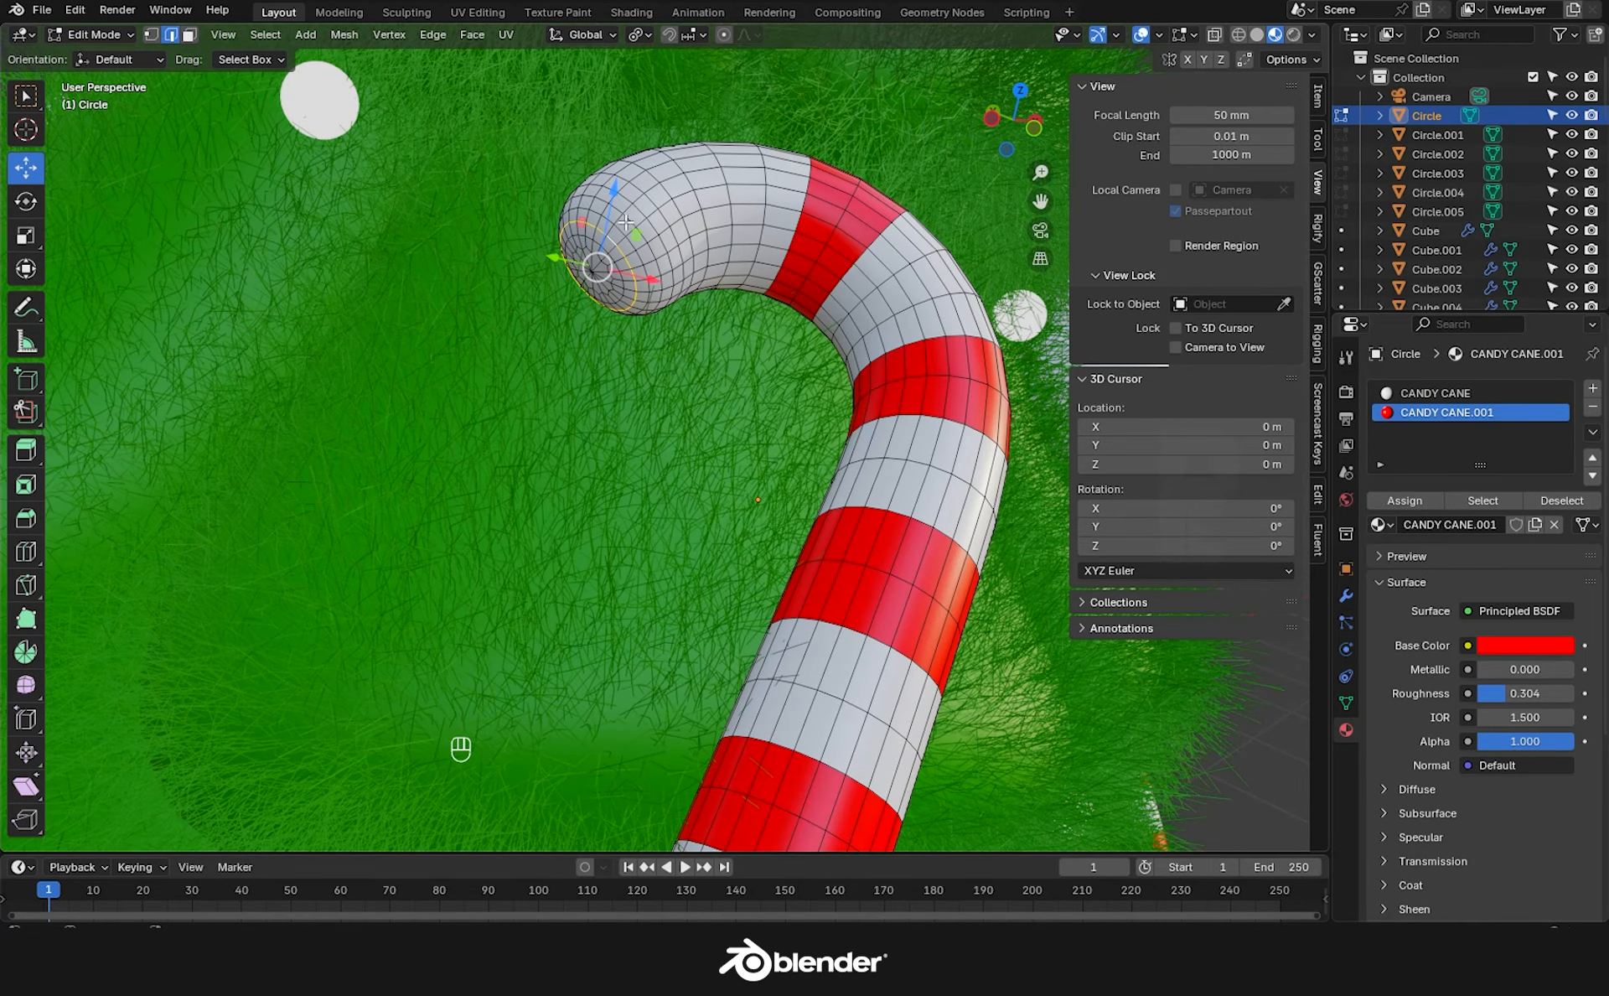
{"action": "key", "text": "ctrl+KP_Add"}
{"action": "key", "text": "ctrl+KP_Add"}
{"action": "key", "text": "ctrl+KP_Add"}
{"action": "key", "text": "ctrl+KP_Add"}
{"action": "key", "text": "ctrl+KP_Add"}
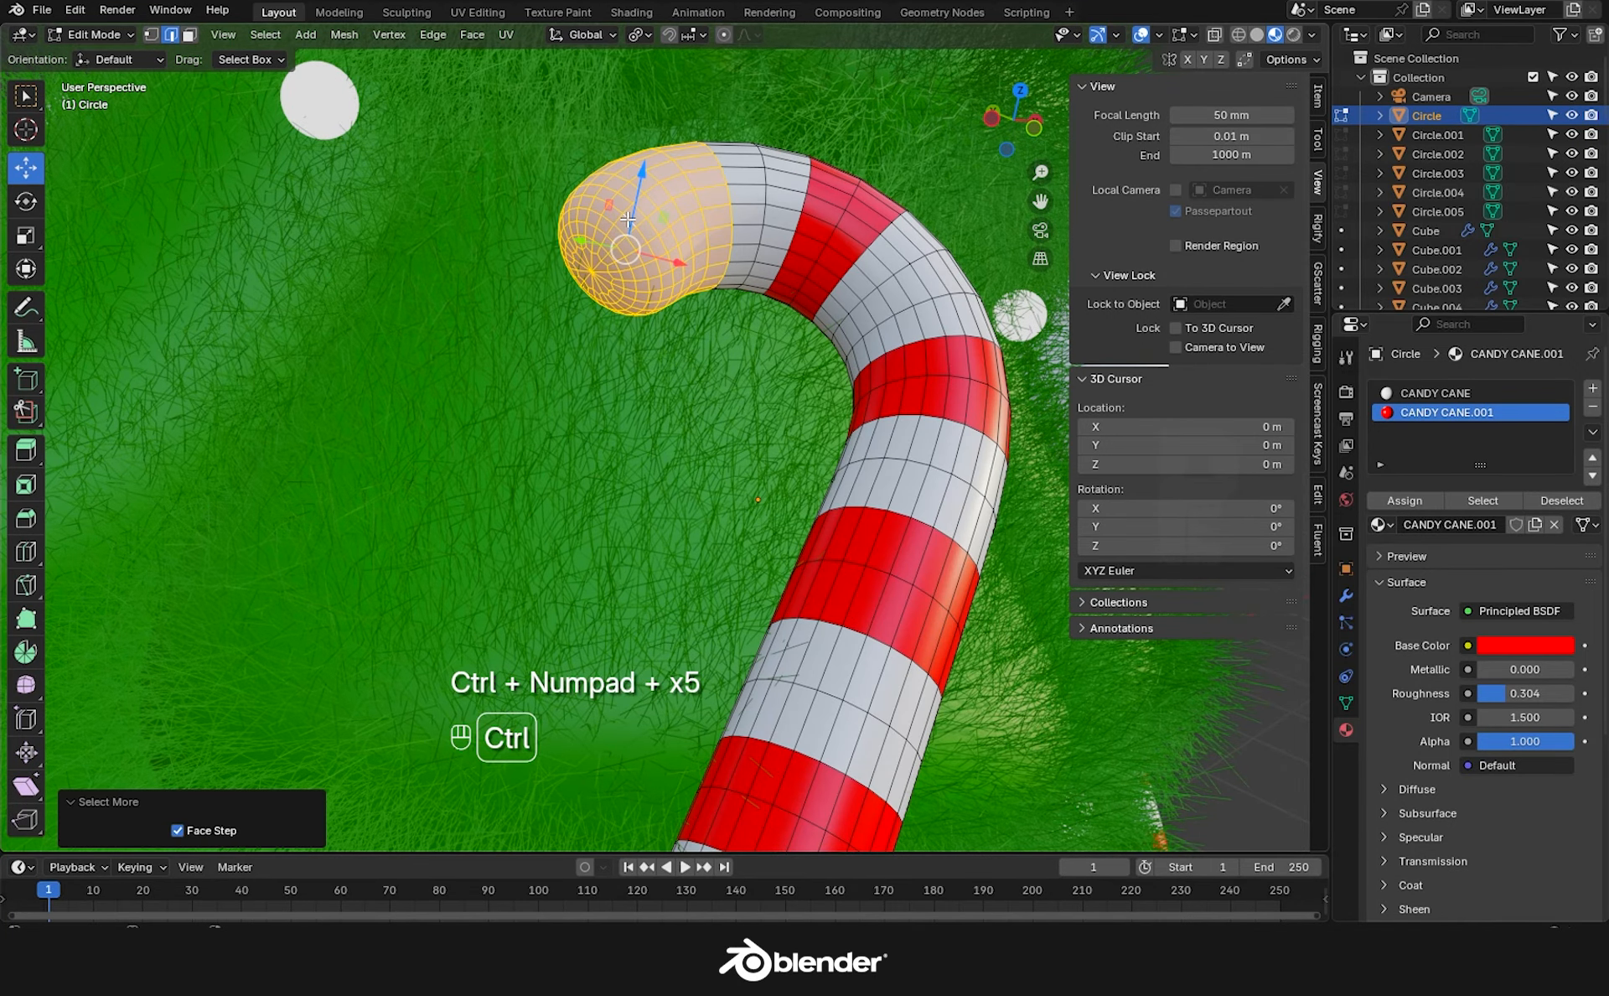
{"action": "left_click", "coordinate": [1407, 498]}
{"action": "scroll", "coordinate": [964, 628], "scroll_direction": "down", "scroll_amount": 2}
{"action": "middle_click_drag", "start_coordinate": [818, 813], "coordinate": [776, 601], "text": "shift"}
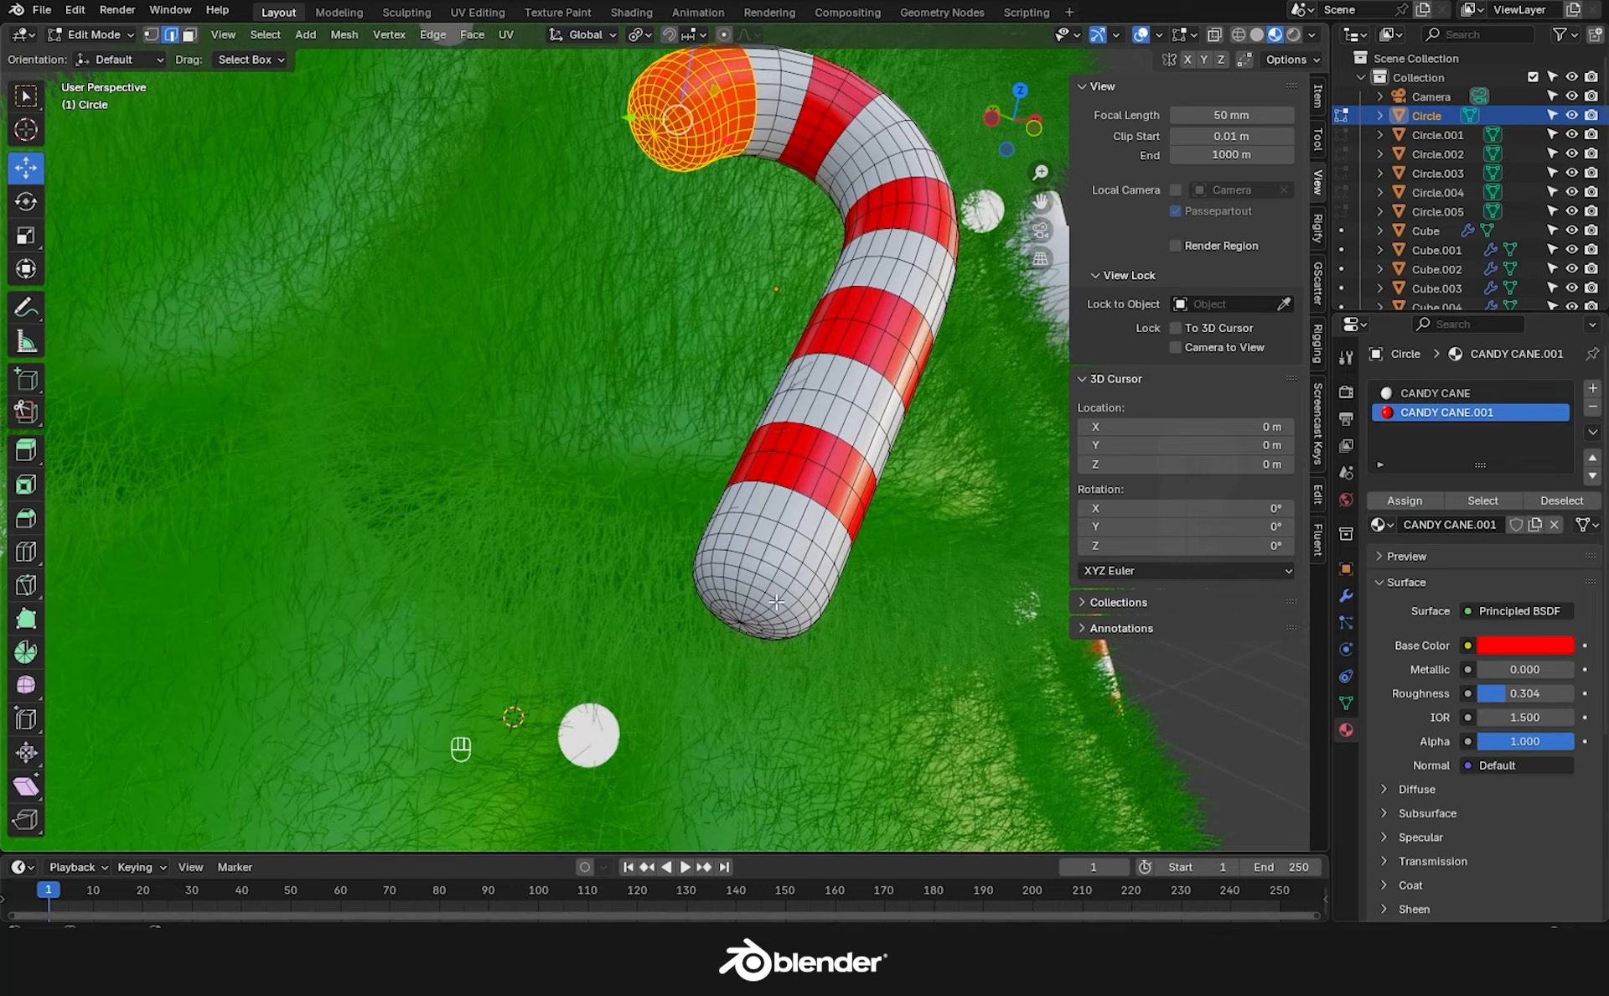
{"action": "scroll", "coordinate": [776, 602], "scroll_direction": "up", "scroll_amount": 3}
{"action": "left_click", "coordinate": [759, 605]}
{"action": "key", "text": "ctrl+KP_Add"}
{"action": "key", "text": "ctrl+KP_Add"}
{"action": "key", "text": "ctrl+KP_Add"}
{"action": "key", "text": "ctrl+KP_Add"}
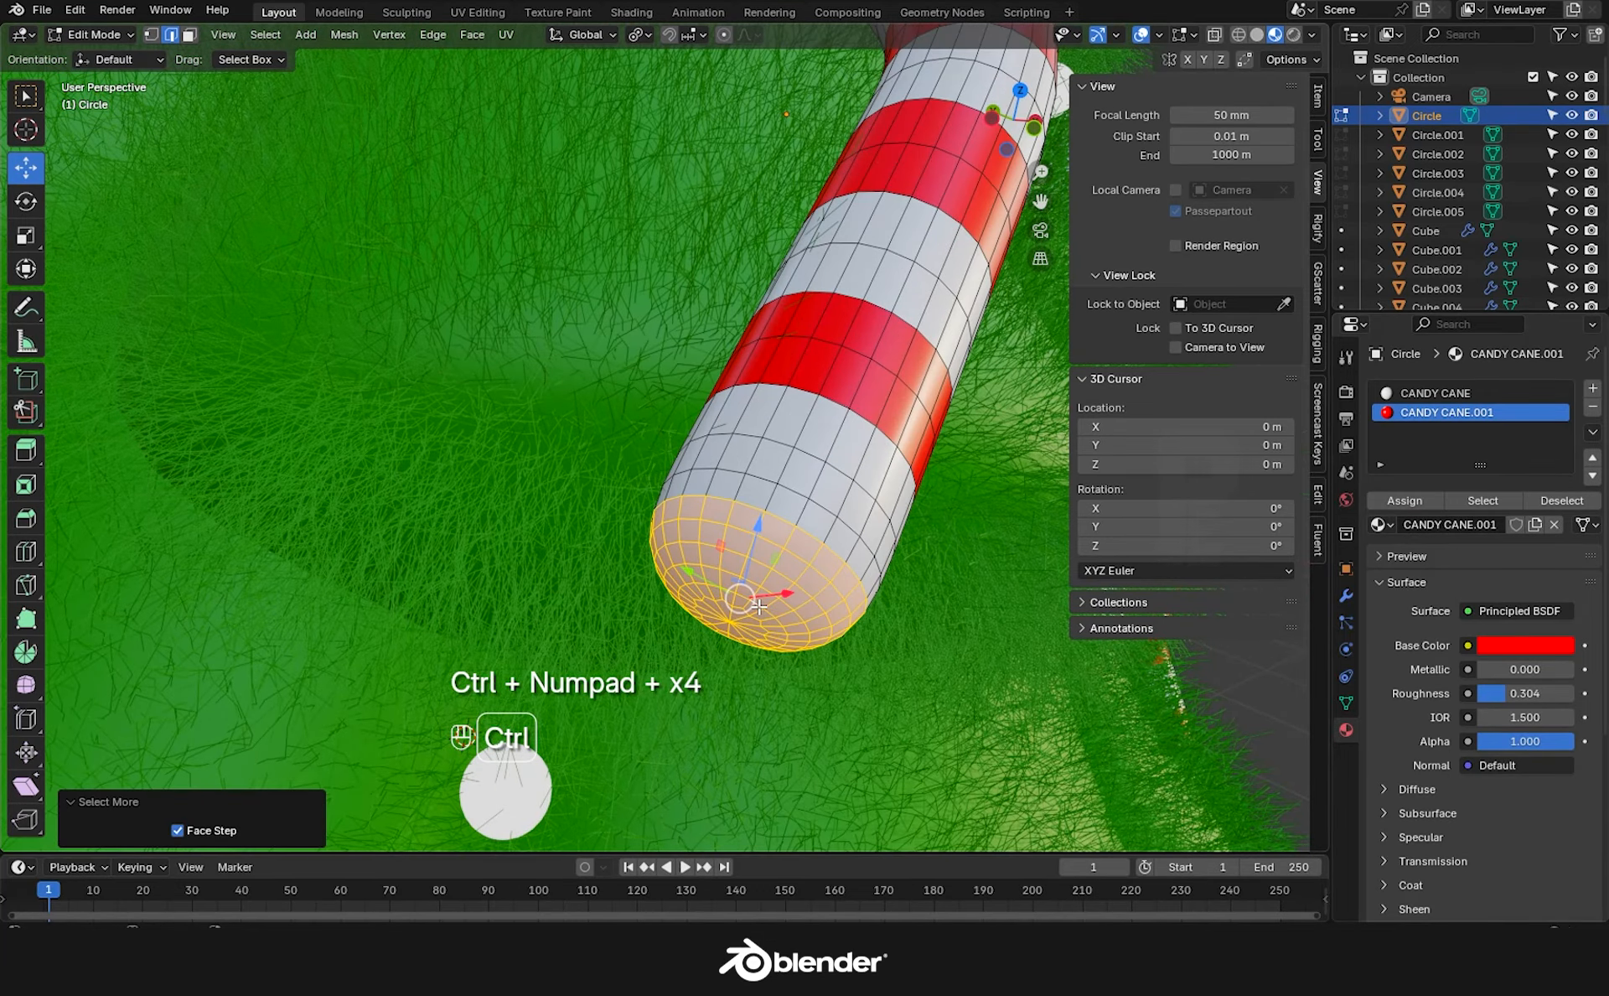
{"action": "left_click", "coordinate": [1405, 499]}
Leave Edit Mode, zoom out to the whole tree, and open the Compositing workspace.
{"action": "key", "text": "Tab"}
{"action": "scroll", "coordinate": [947, 600], "scroll_direction": "down", "scroll_amount": 5}
{"action": "middle_click_drag", "start_coordinate": [947, 601], "coordinate": [926, 633]}
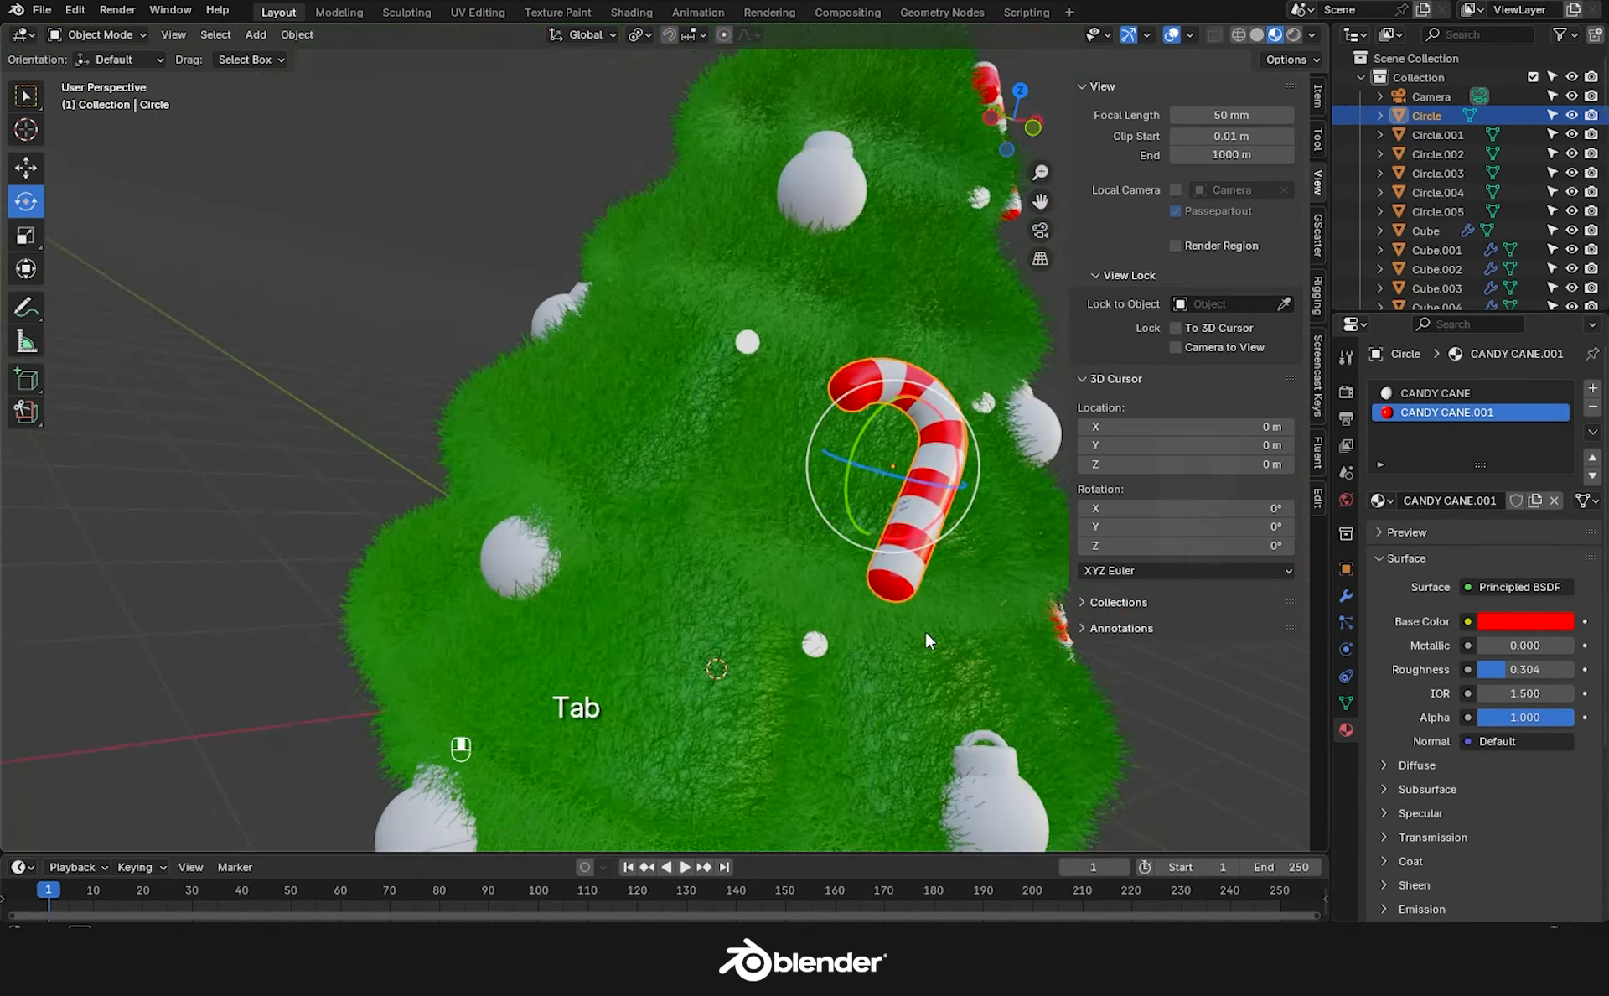
{"action": "scroll", "coordinate": [926, 639], "scroll_direction": "down", "scroll_amount": 3}
{"action": "left_click", "coordinate": [848, 12]}
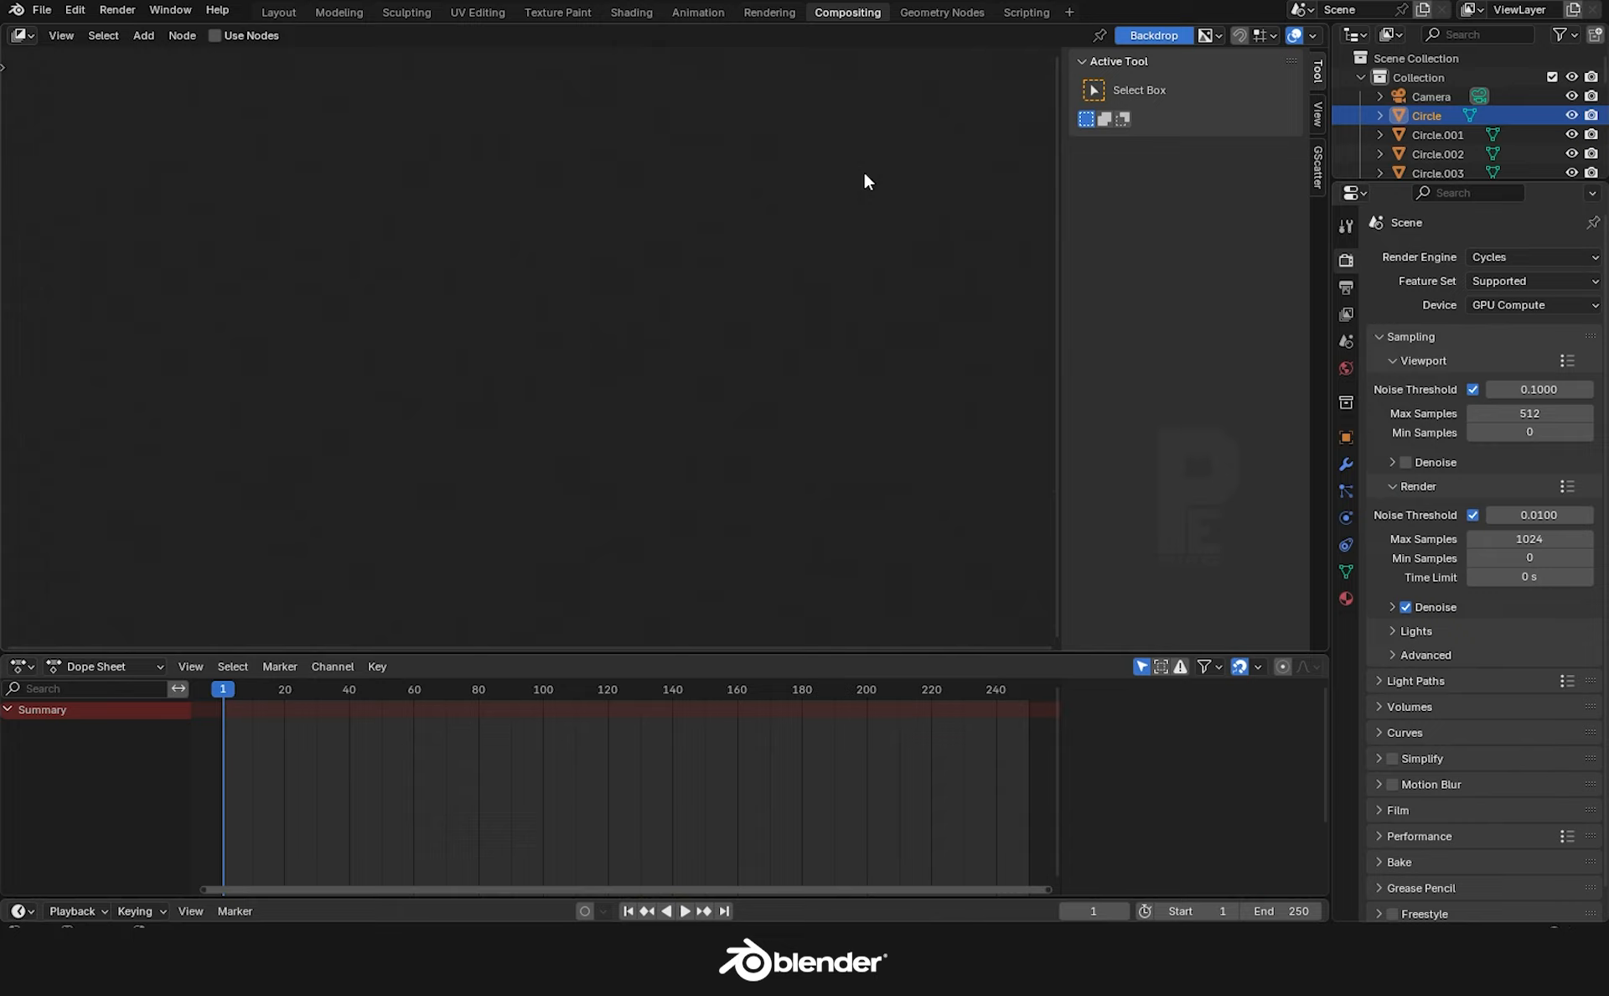
Enable compositing nodes, insert a Bloom Glare node between Render Layers and Composite, then view rendered.
{"action": "left_click", "coordinate": [217, 37]}
{"action": "left_click_drag", "start_coordinate": [585, 365], "coordinate": [762, 380]}
{"action": "key", "text": "shift+a"}
{"action": "type", "text": "g"}
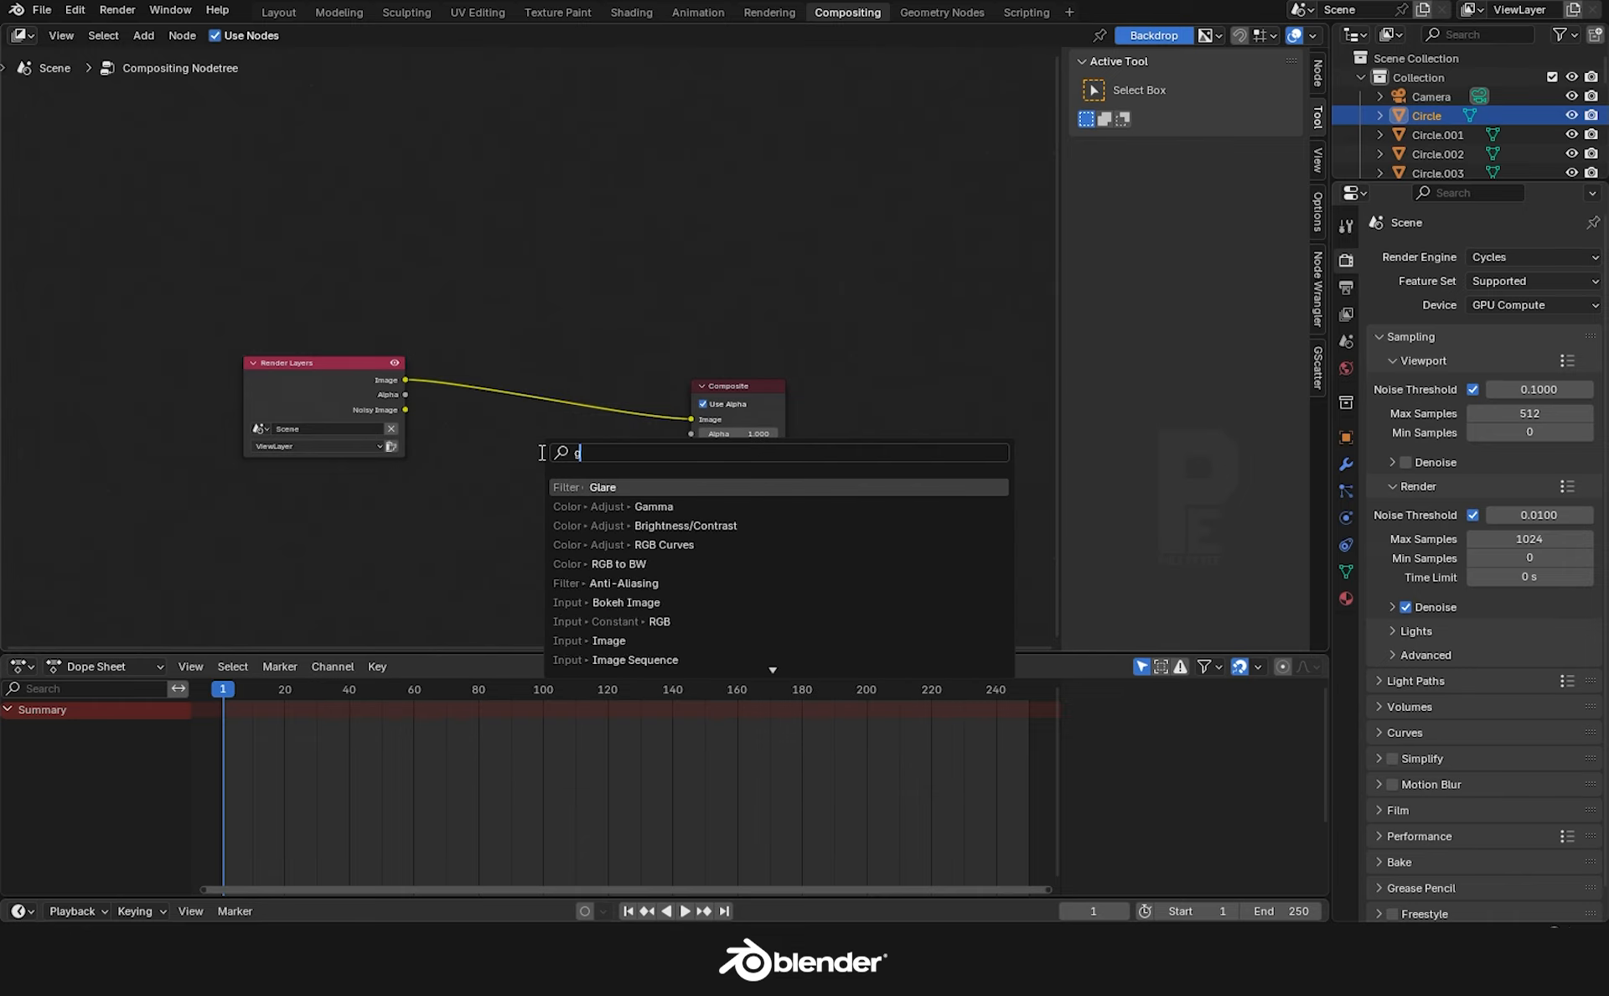
{"action": "type", "text": "la"}
{"action": "key", "text": "Return"}
{"action": "left_click", "coordinate": [492, 362]}
{"action": "scroll", "coordinate": [513, 433], "scroll_direction": "up", "scroll_amount": 7}
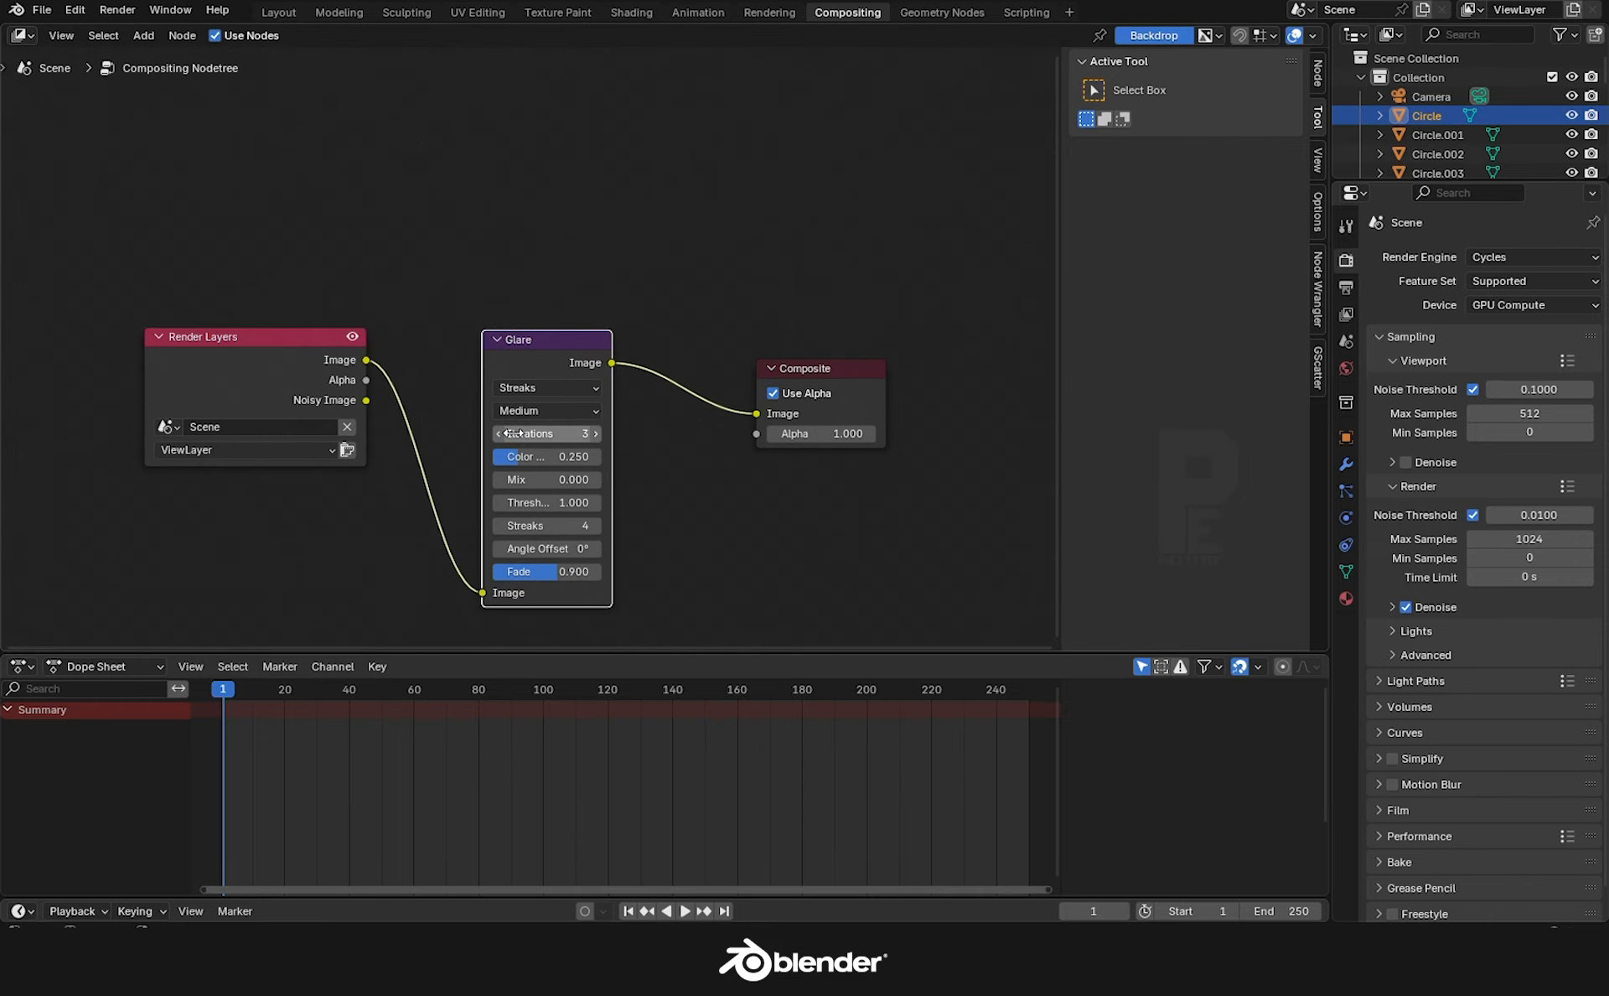
{"action": "left_click", "coordinate": [534, 376]}
{"action": "left_click", "coordinate": [561, 435]}
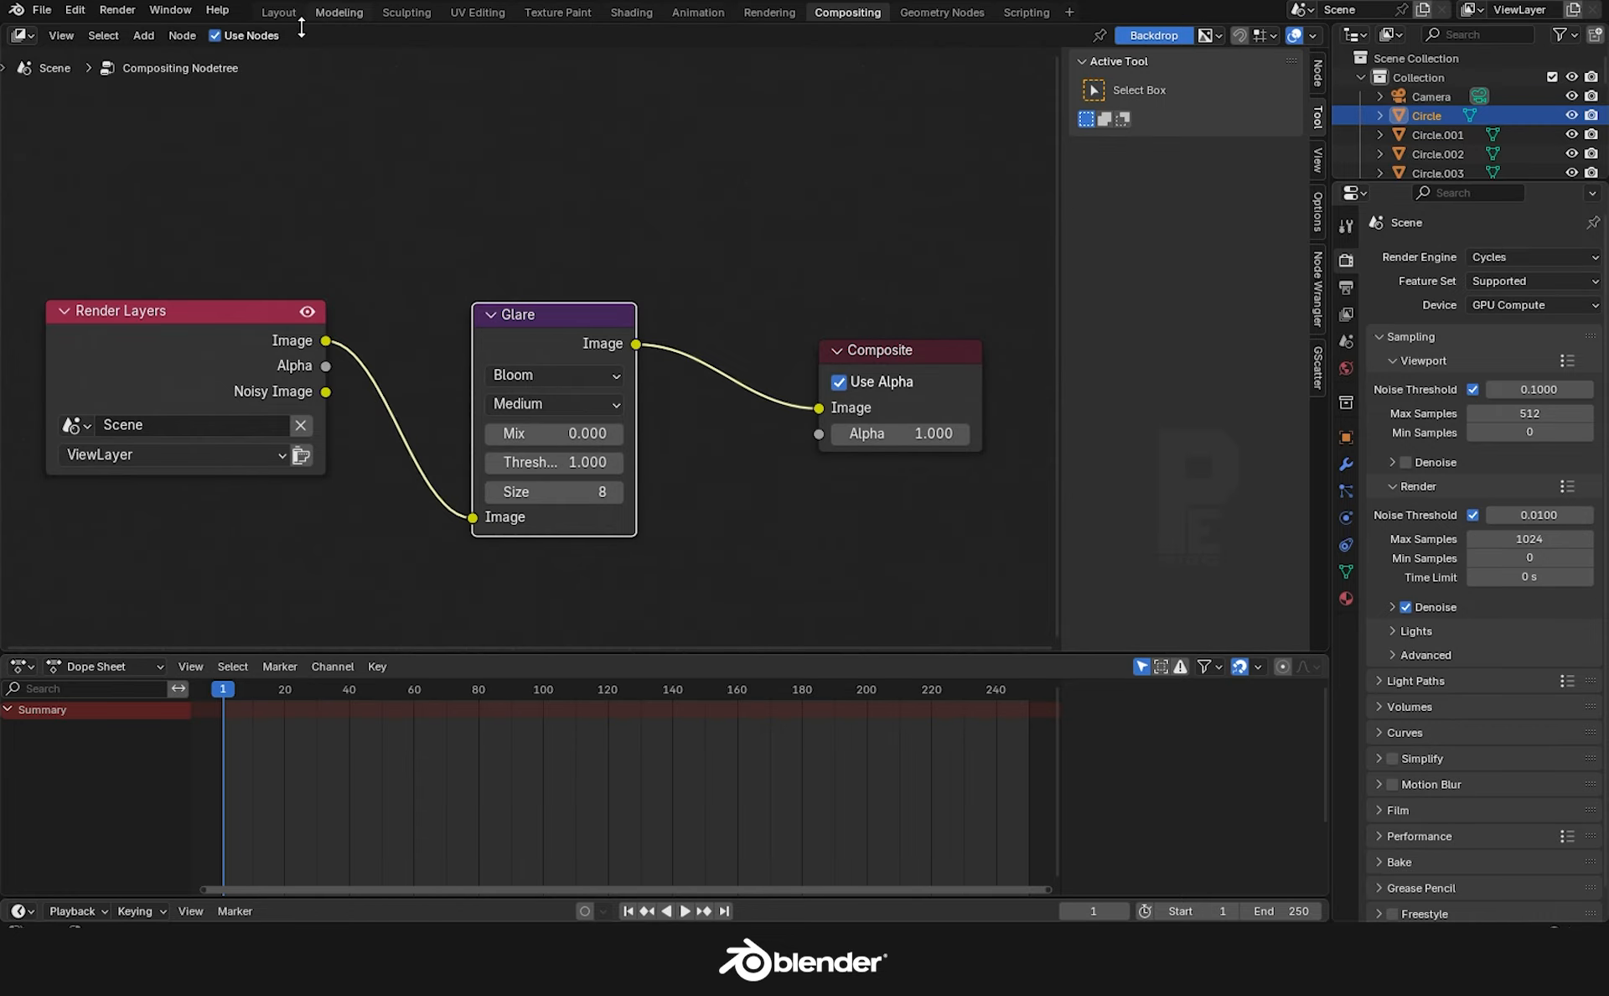
{"action": "left_click", "coordinate": [278, 12]}
{"action": "left_click", "coordinate": [1290, 34]}
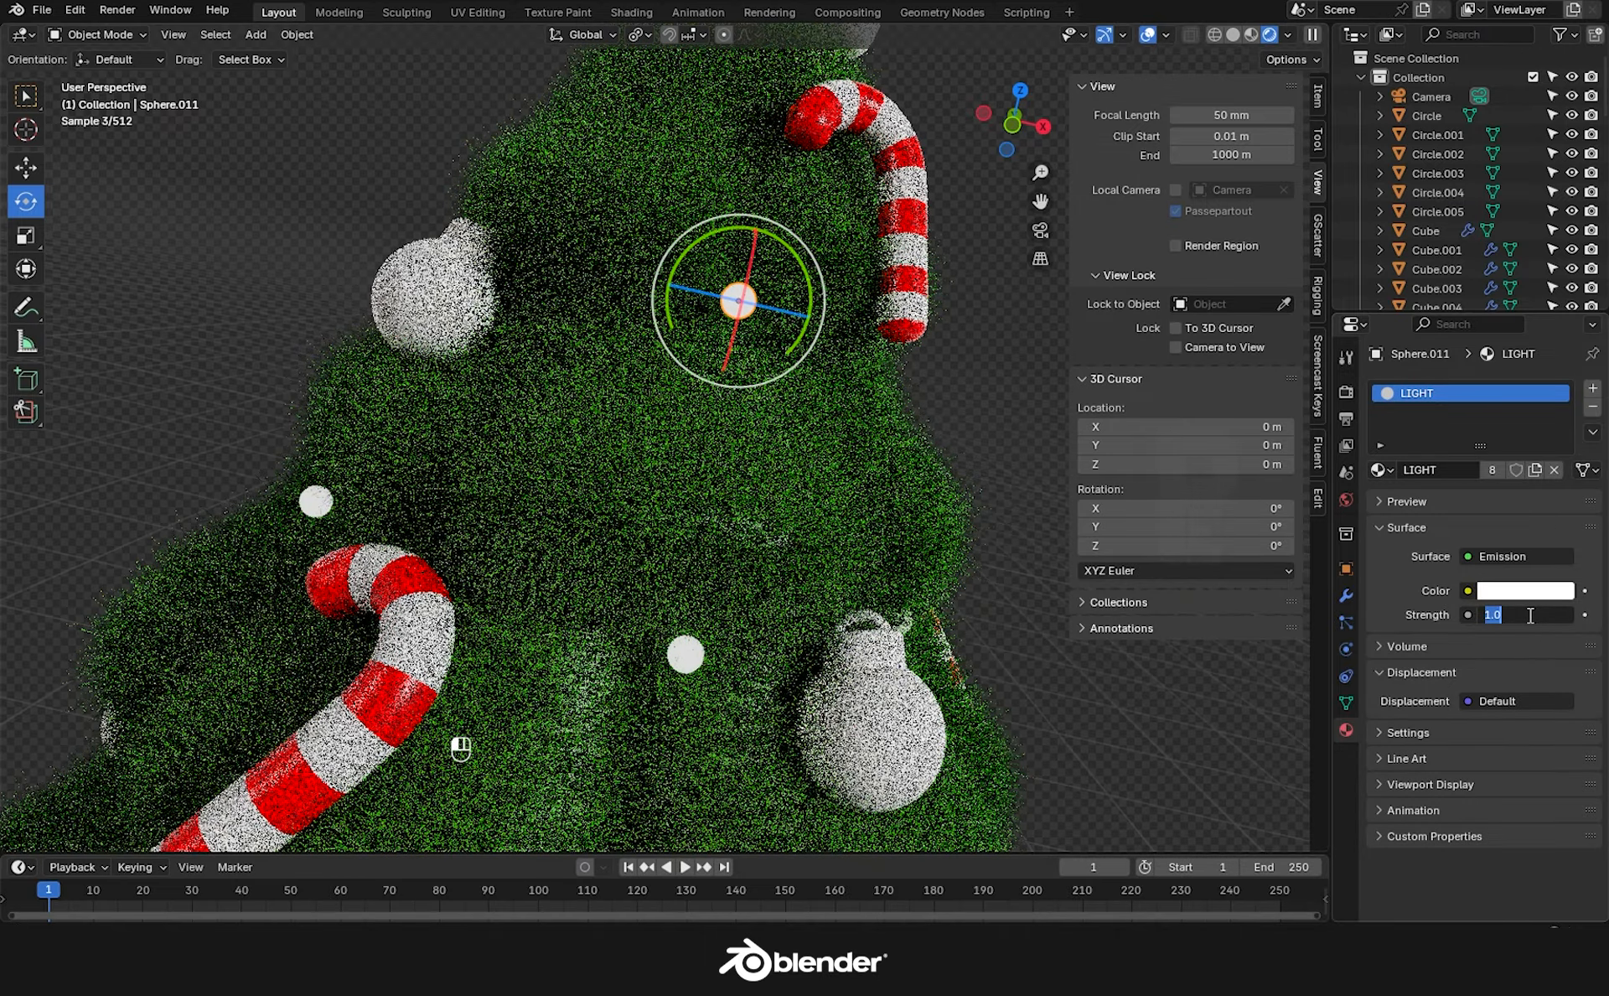
Set viewport compositor effects to Always, enter a strength of 5, and view through the camera.
{"action": "left_click", "coordinate": [1287, 35]}
{"action": "left_click", "coordinate": [1360, 325]}
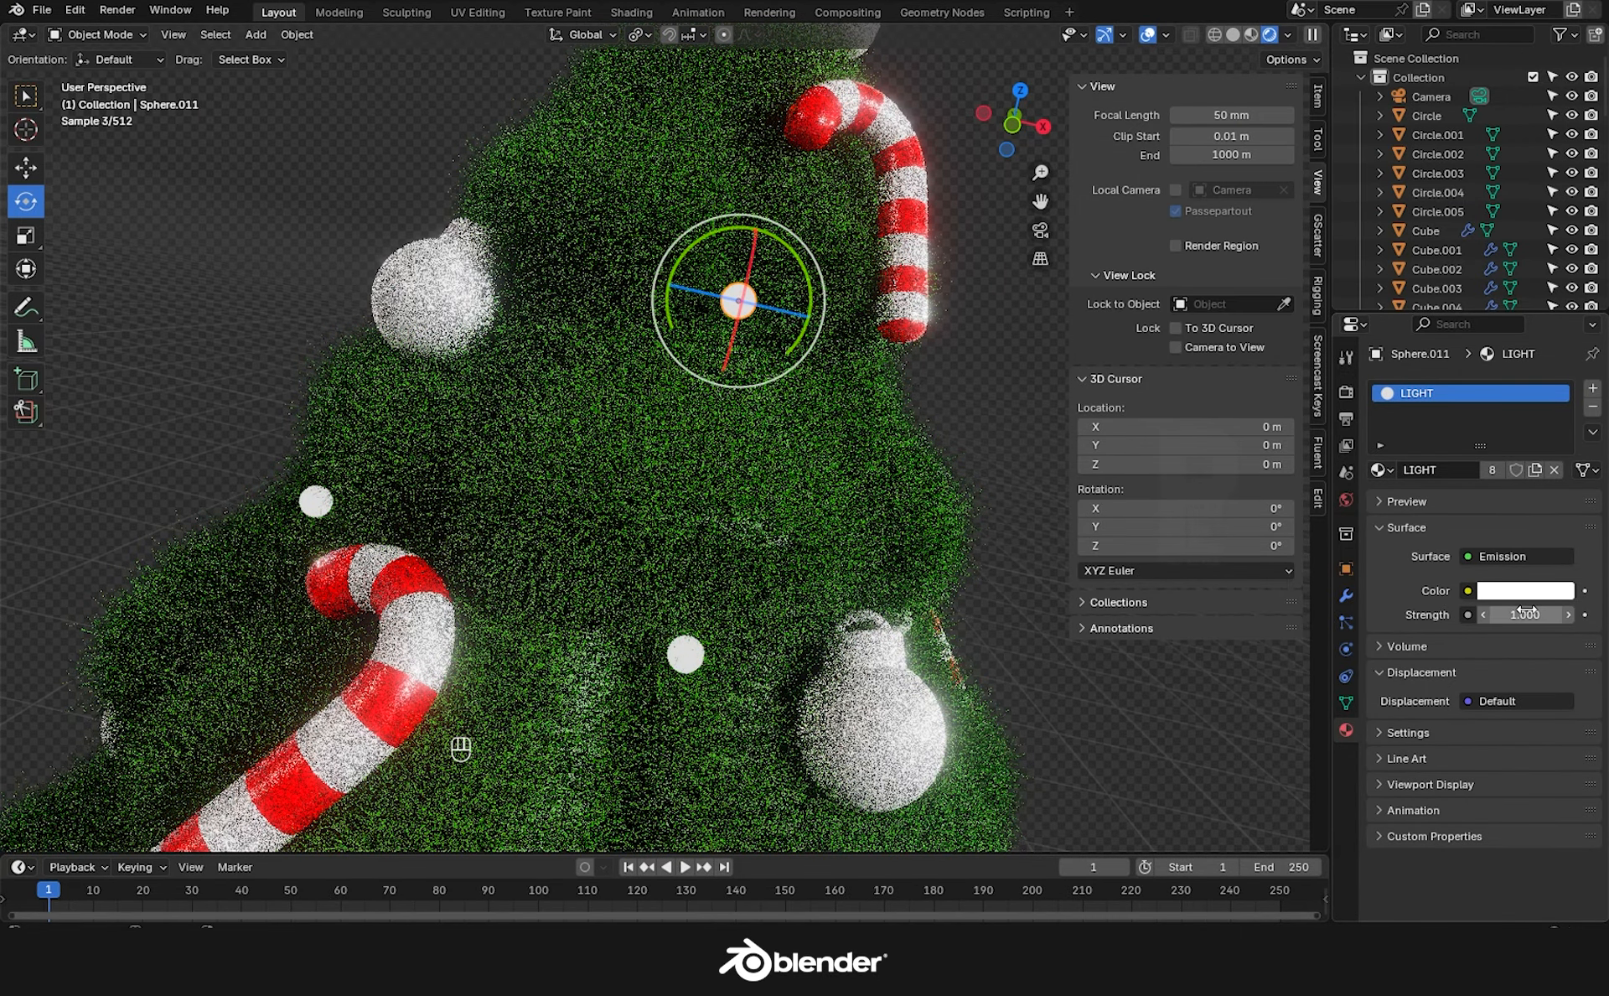
{"action": "type", "text": "5"}
{"action": "key", "text": "Return"}
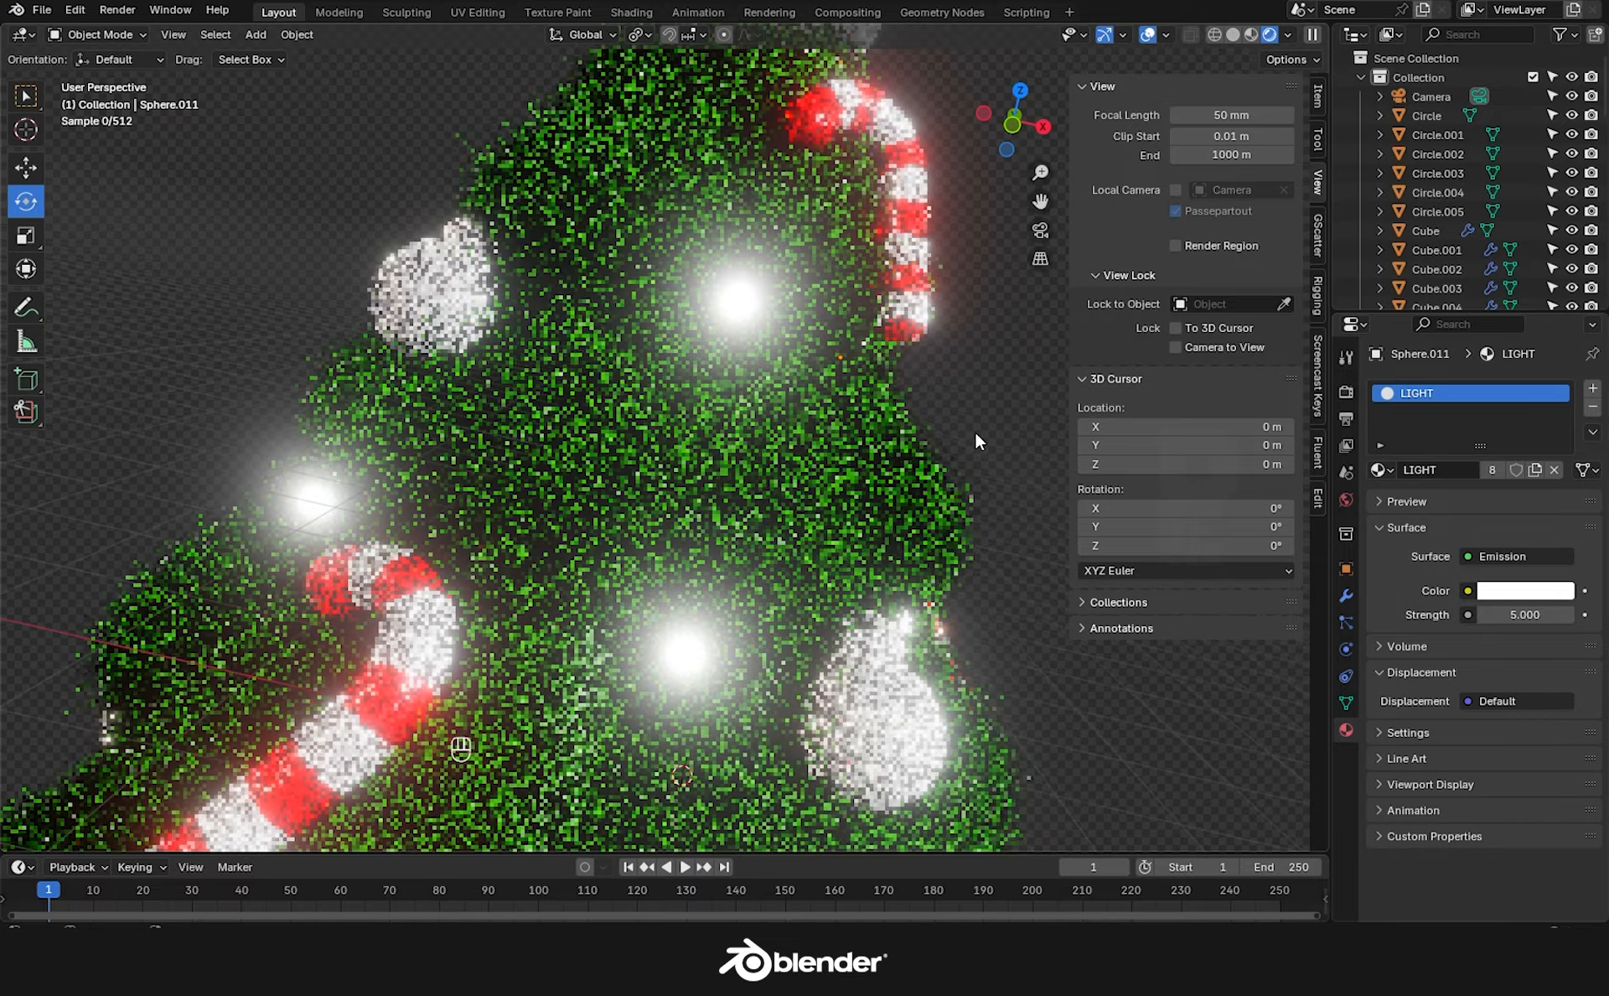
{"action": "scroll", "coordinate": [974, 431], "scroll_direction": "down", "scroll_amount": 6}
{"action": "key", "text": "KP_0"}
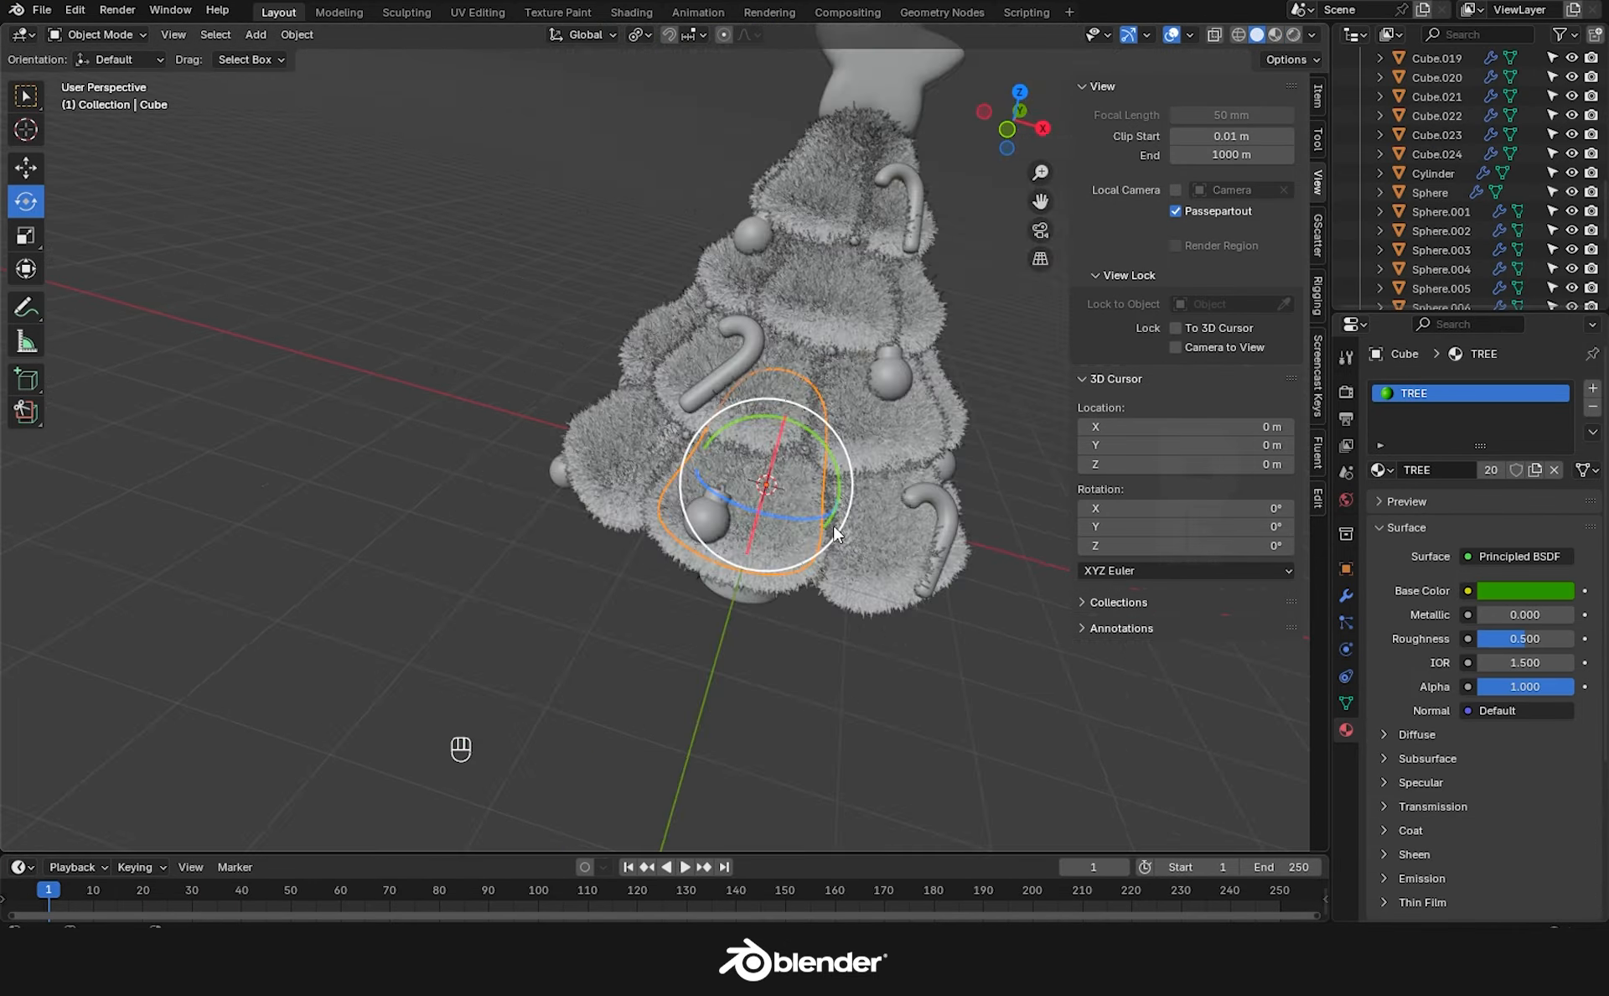
{"action": "scroll", "coordinate": [833, 524], "scroll_direction": "up", "scroll_amount": 5}
Give the light bulb emission a warm gold colour and preview the tree in Rendered shading.
{"action": "left_click", "coordinate": [793, 374]}
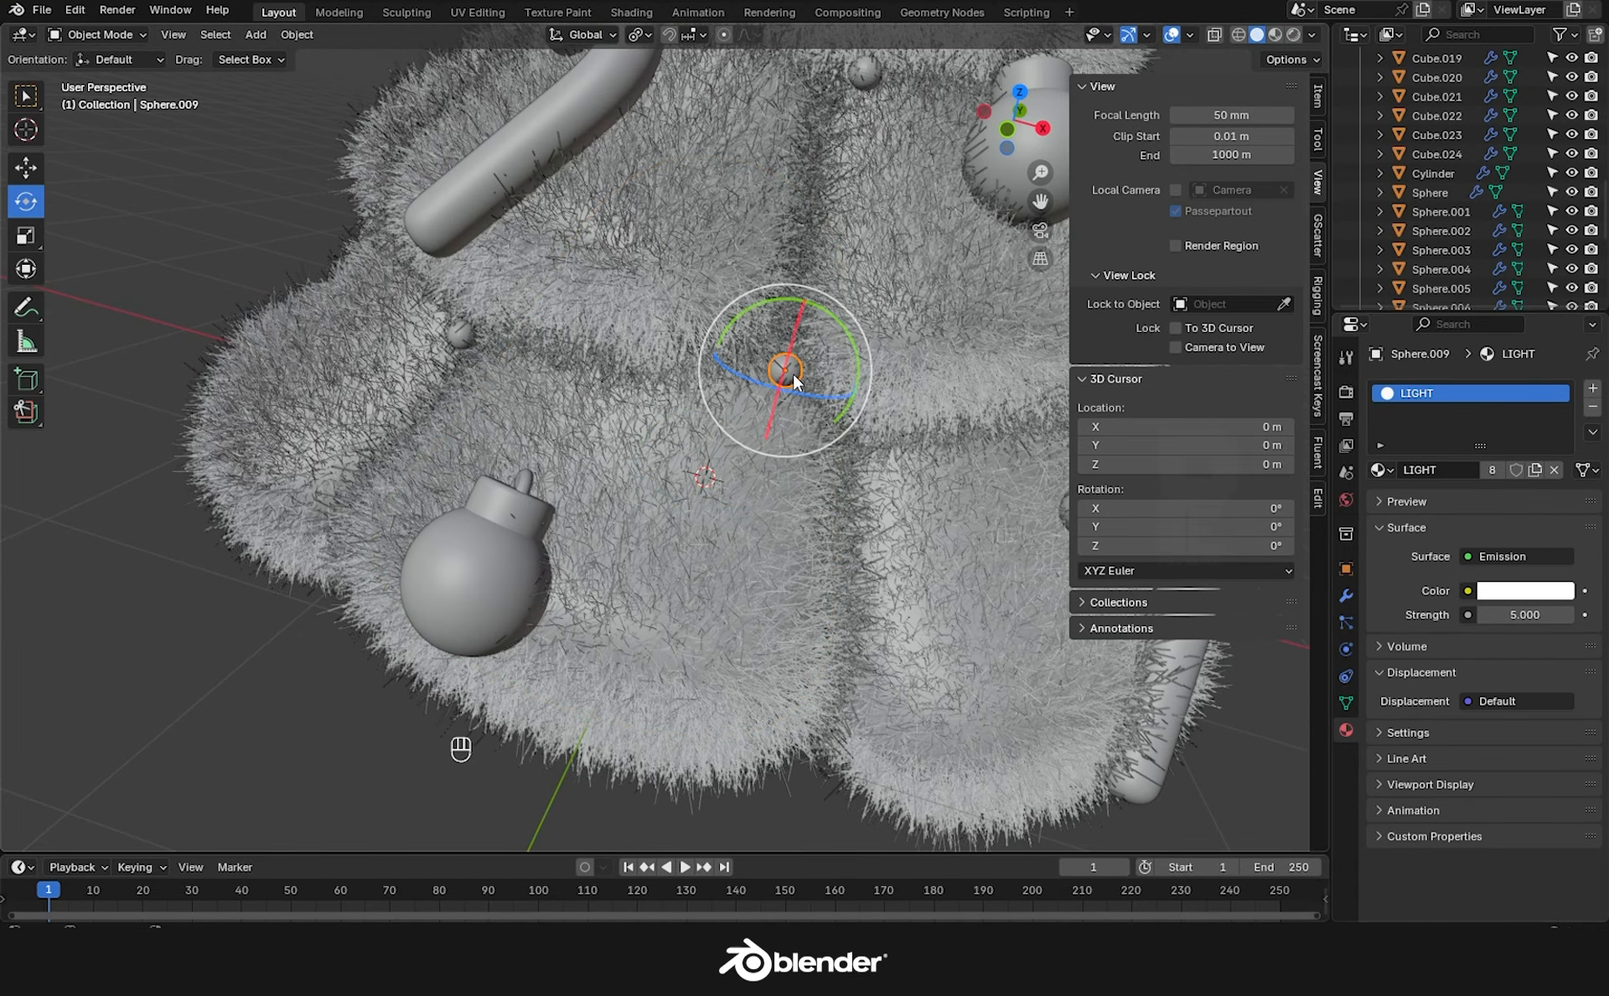
{"action": "left_click", "coordinate": [1522, 593]}
{"action": "left_click", "coordinate": [1452, 379]}
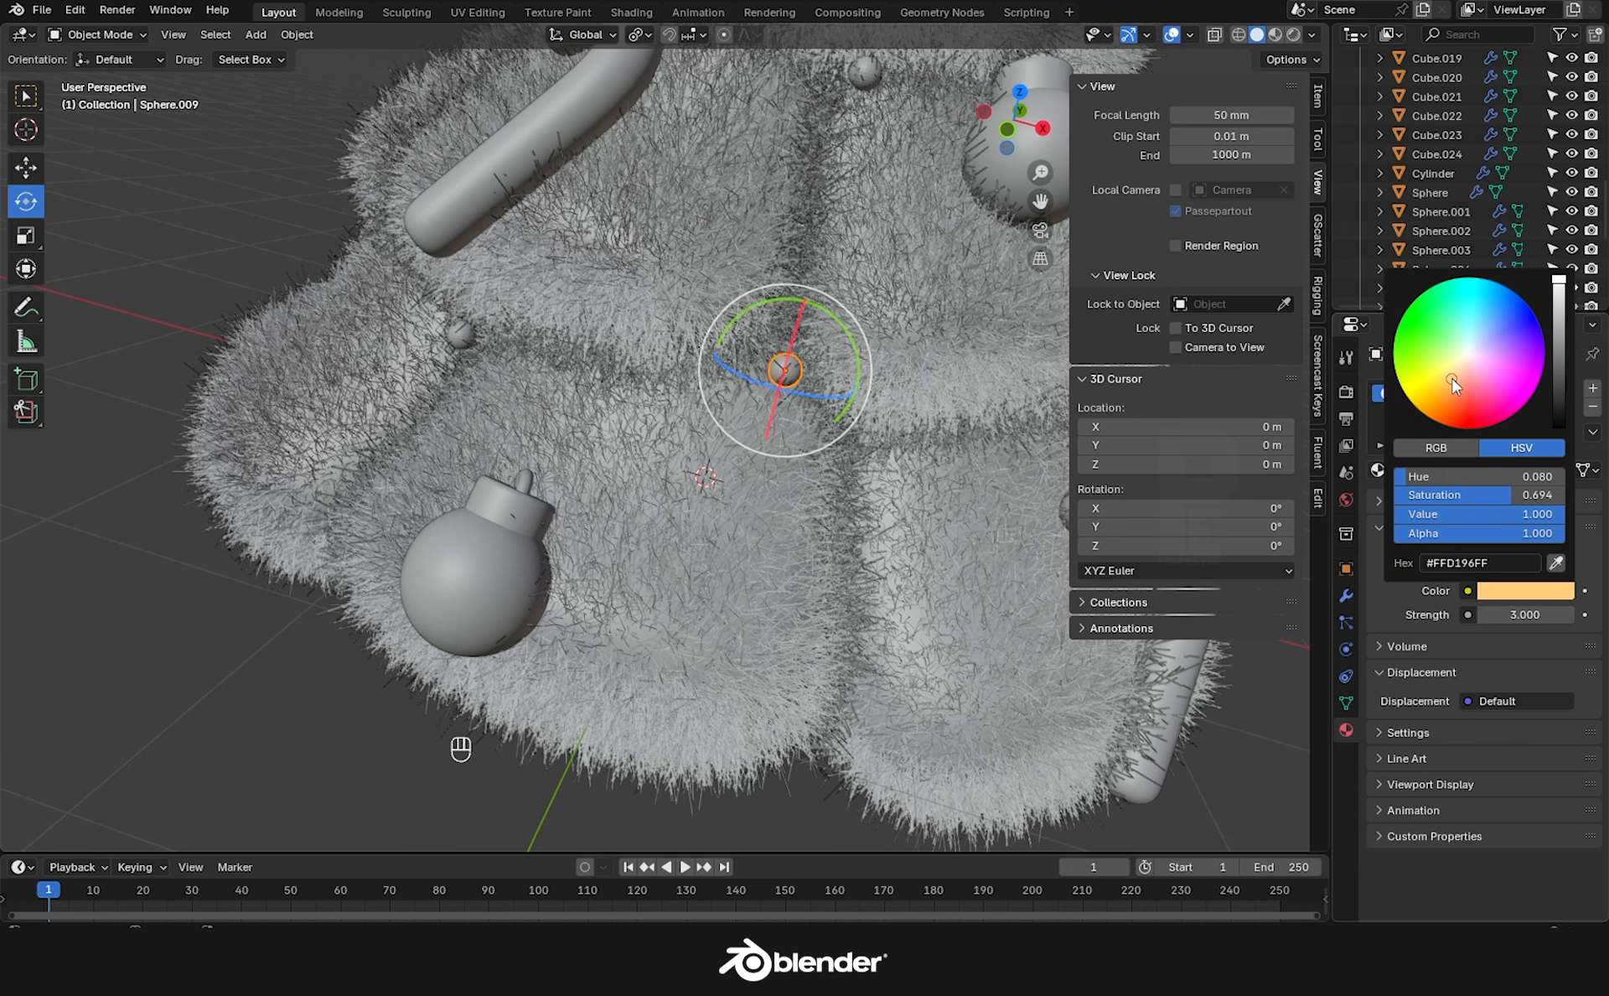
{"action": "left_click_drag", "start_coordinate": [1452, 379], "coordinate": [1434, 395]}
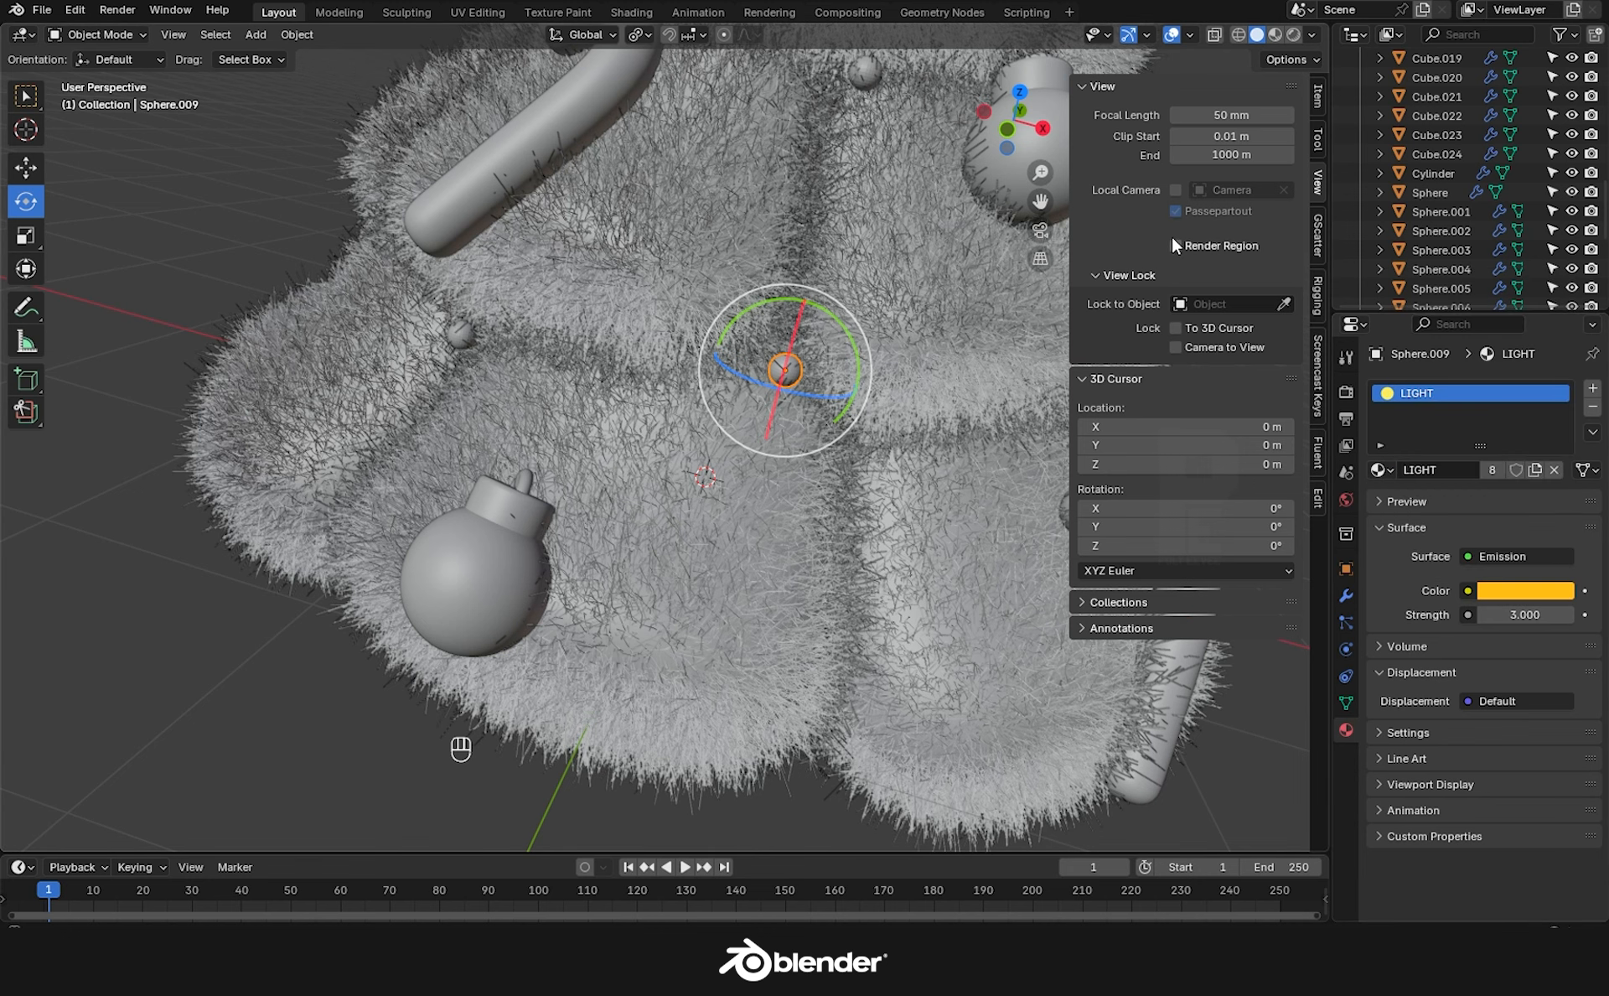
{"action": "left_click", "coordinate": [368, 623]}
{"action": "left_click", "coordinate": [1291, 35]}
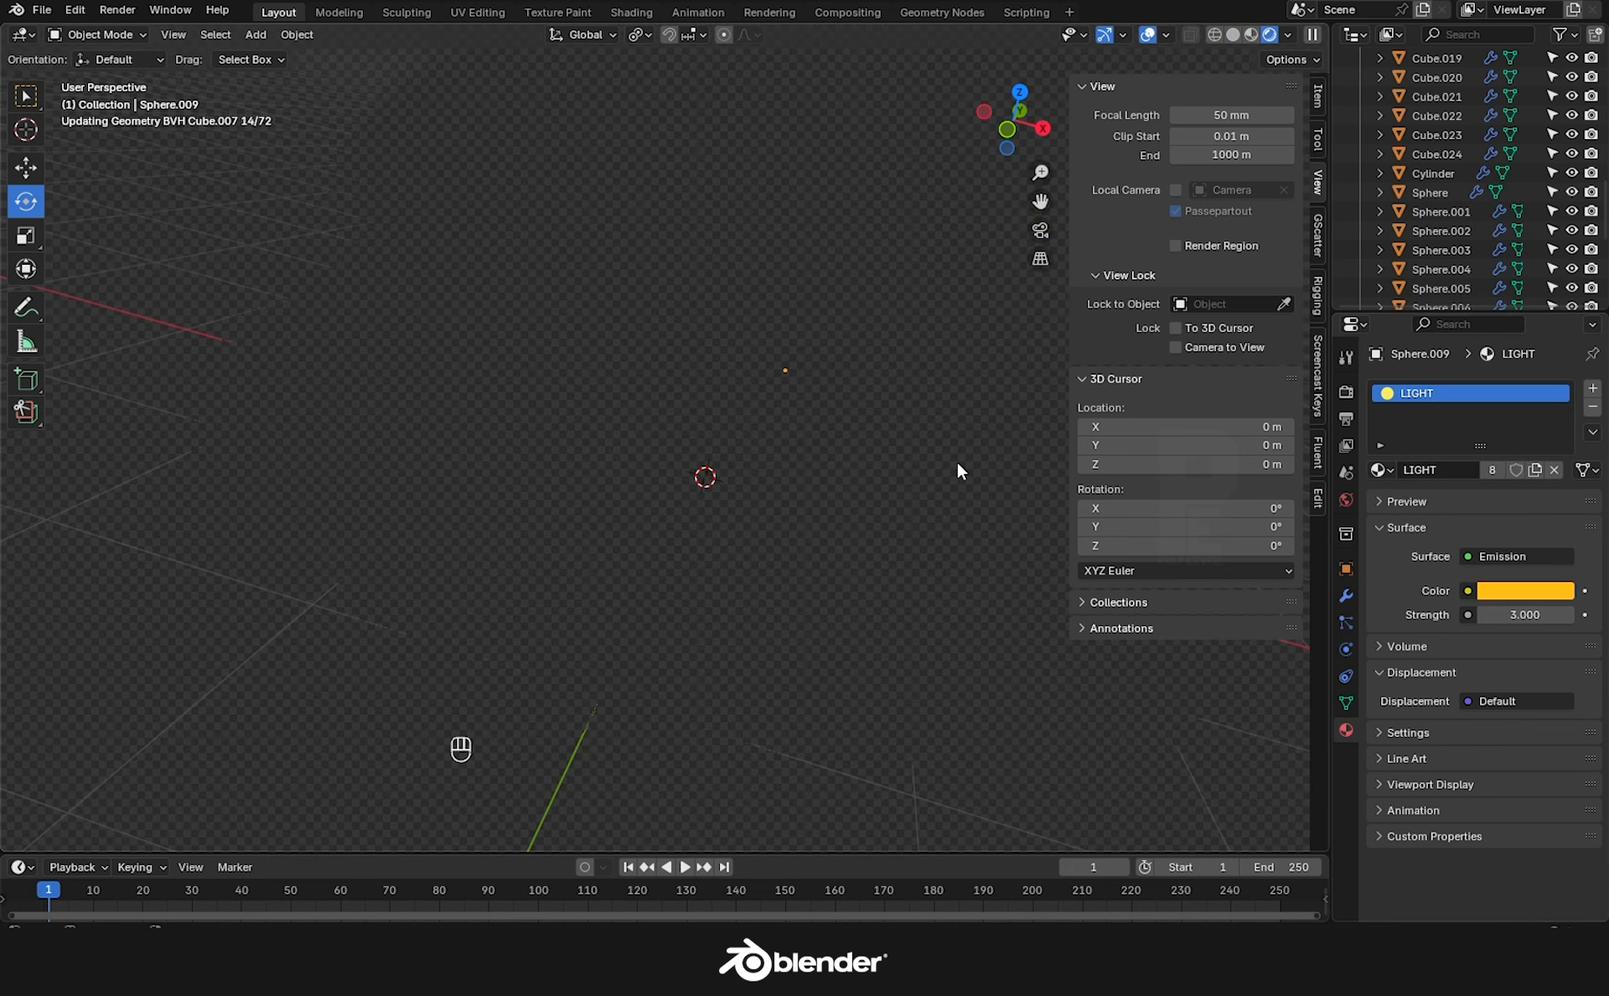
{"action": "scroll", "coordinate": [958, 461], "scroll_direction": "down", "scroll_amount": 5}
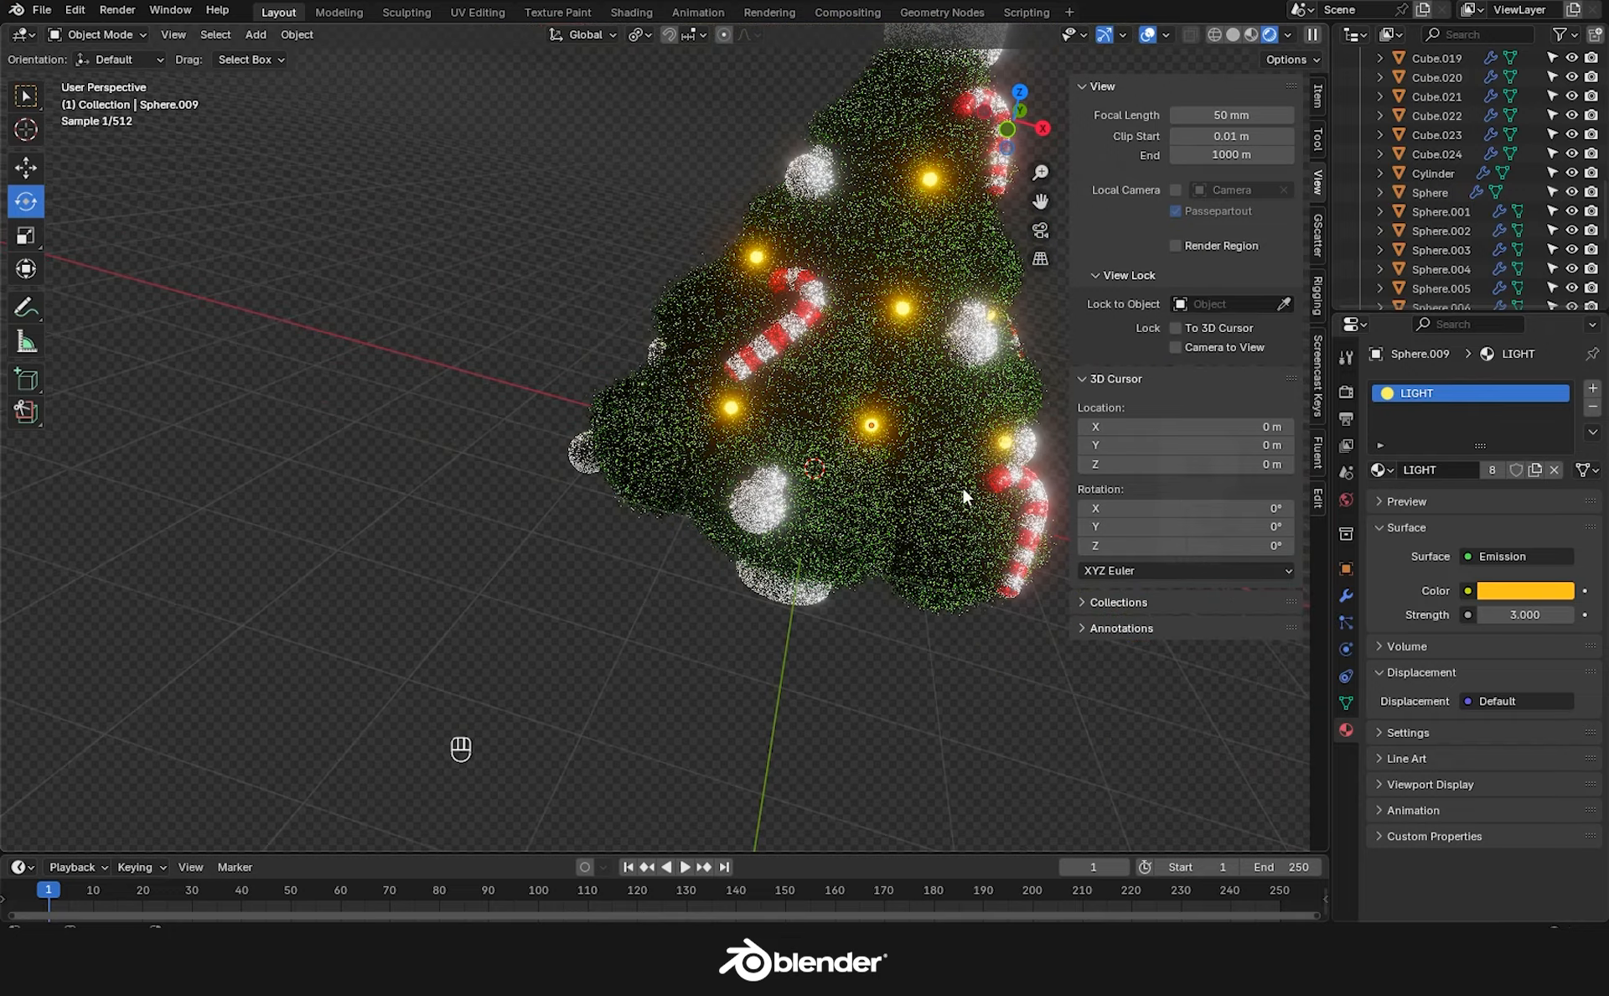
Give the star a new orange STAR material with roughness 0.225 and metallic 0.373.
{"action": "middle_click_drag", "start_coordinate": [1013, 661], "coordinate": [889, 662]}
{"action": "scroll", "coordinate": [889, 663], "scroll_direction": "down", "scroll_amount": 1}
{"action": "left_click", "coordinate": [892, 159]}
{"action": "left_click", "coordinate": [1413, 471]}
{"action": "double_click", "coordinate": [1444, 471]}
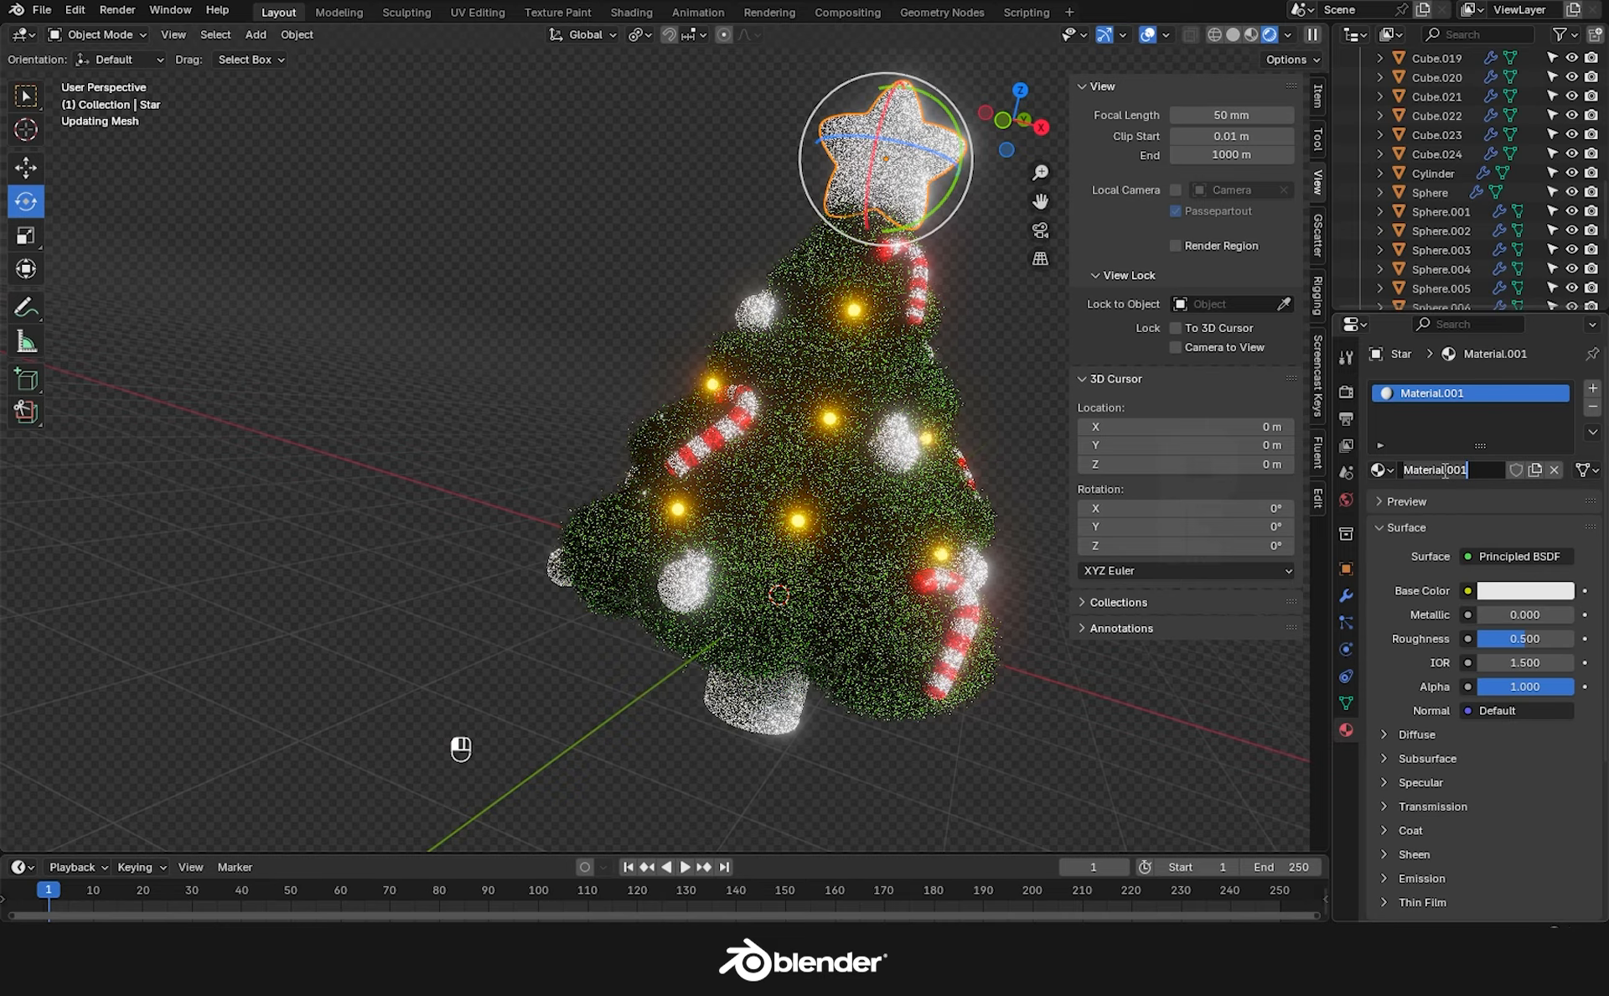
{"action": "type", "text": "STAR"}
{"action": "key", "text": "Return"}
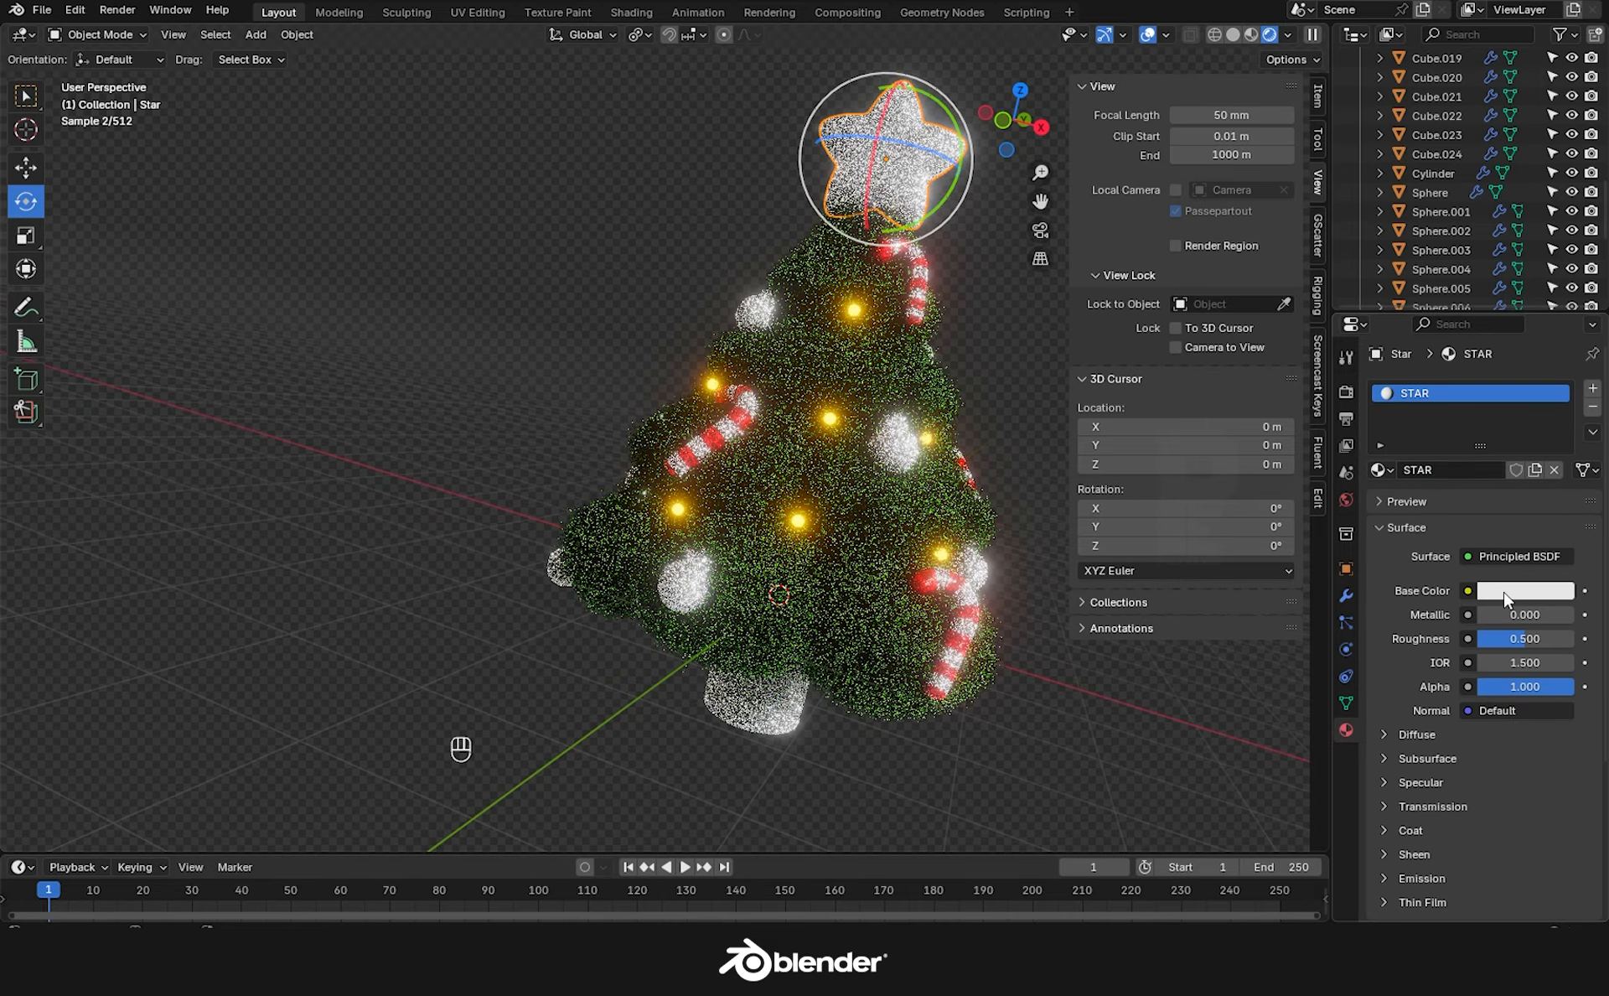
{"action": "left_click", "coordinate": [1525, 590]}
{"action": "left_click", "coordinate": [1427, 387]}
{"action": "left_click_drag", "start_coordinate": [1490, 639], "coordinate": [1537, 616]}
{"action": "left_click", "coordinate": [1123, 710]}
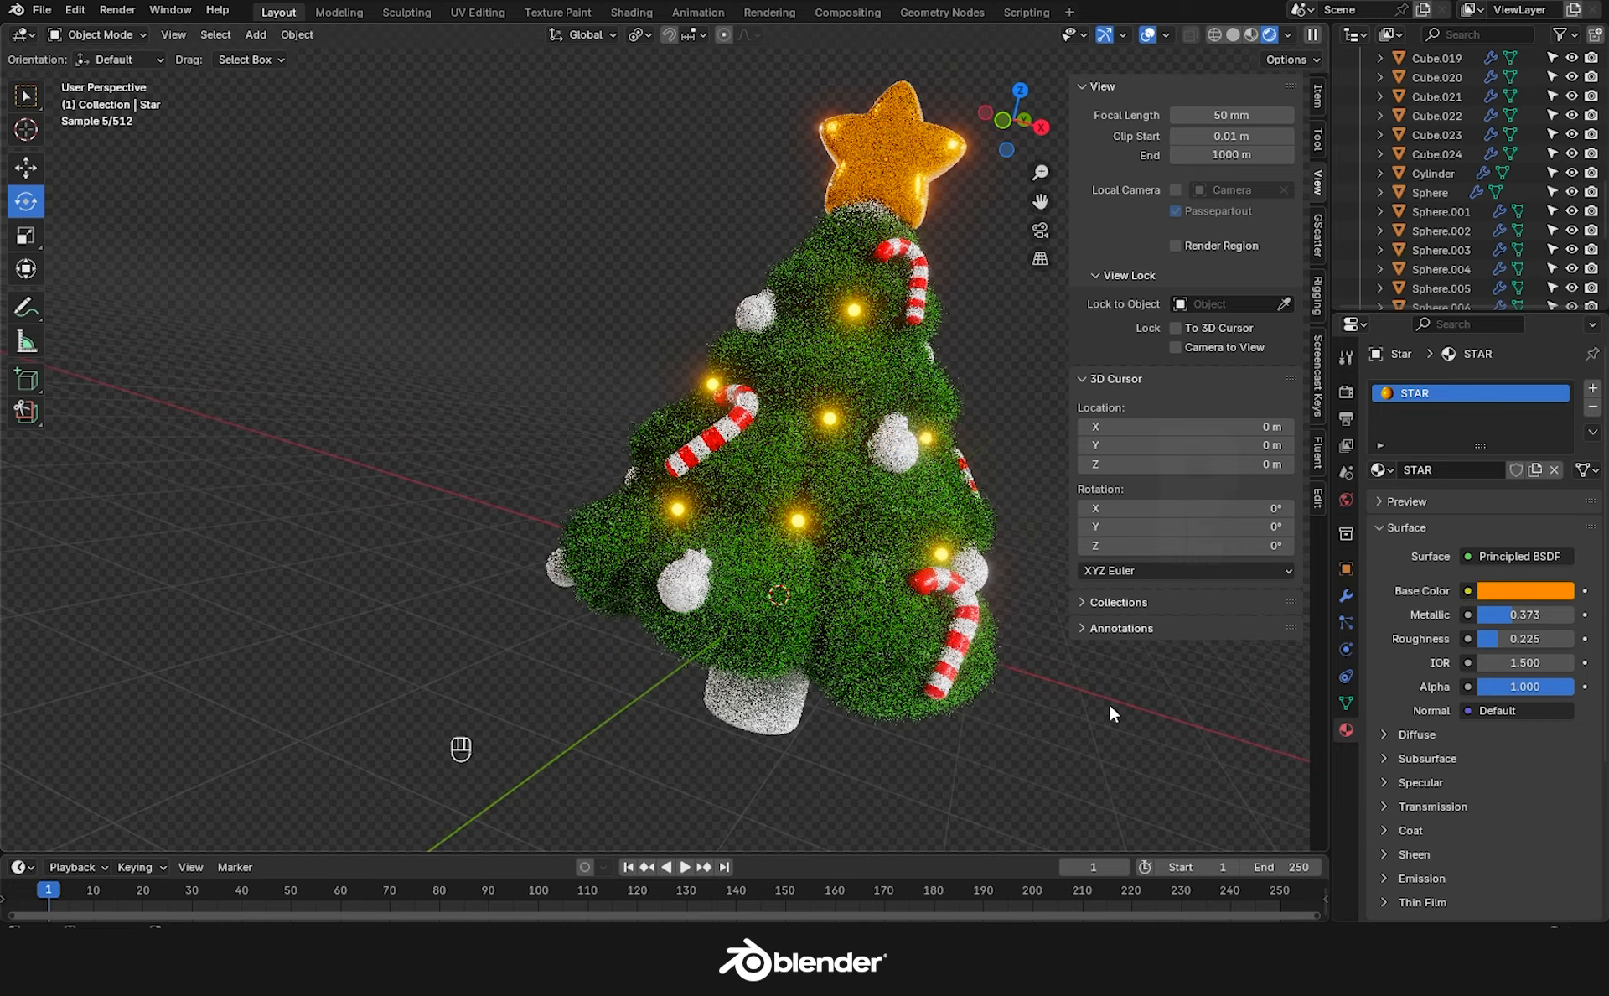
Make the bauble BALL MAIN material red and metallic, and lower BALL TOP roughness to 0.216.
{"action": "left_click", "coordinate": [893, 445]}
{"action": "left_click", "coordinate": [1427, 393]}
{"action": "left_click", "coordinate": [1519, 631]}
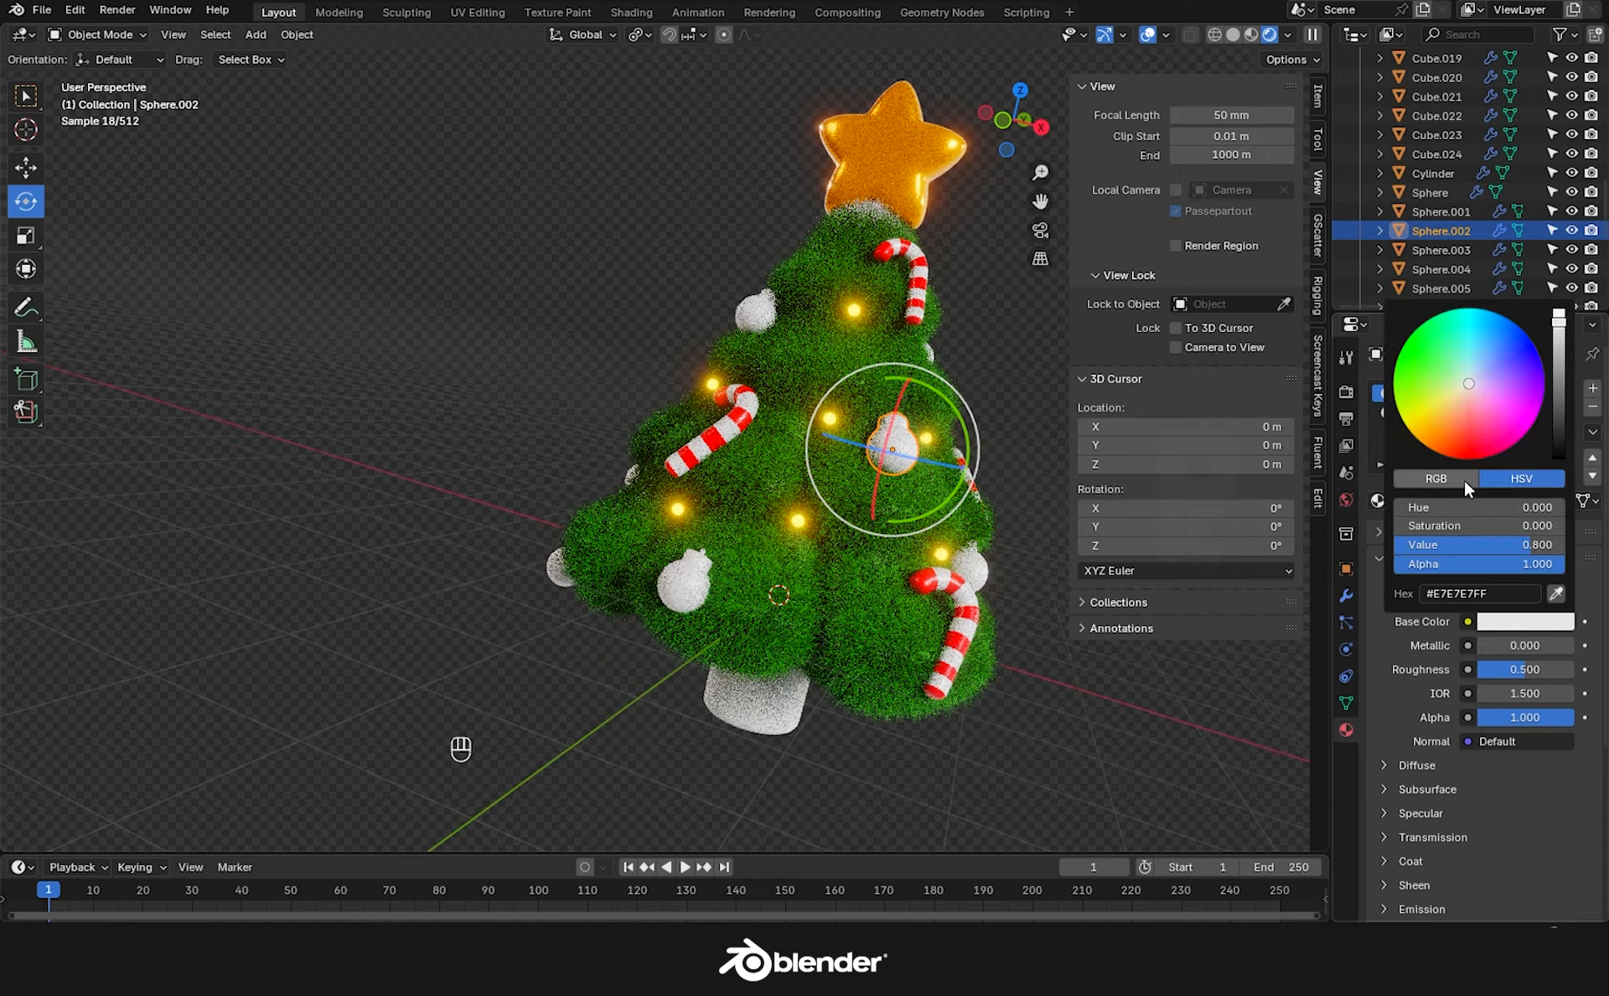
{"action": "left_click", "coordinate": [1469, 459]}
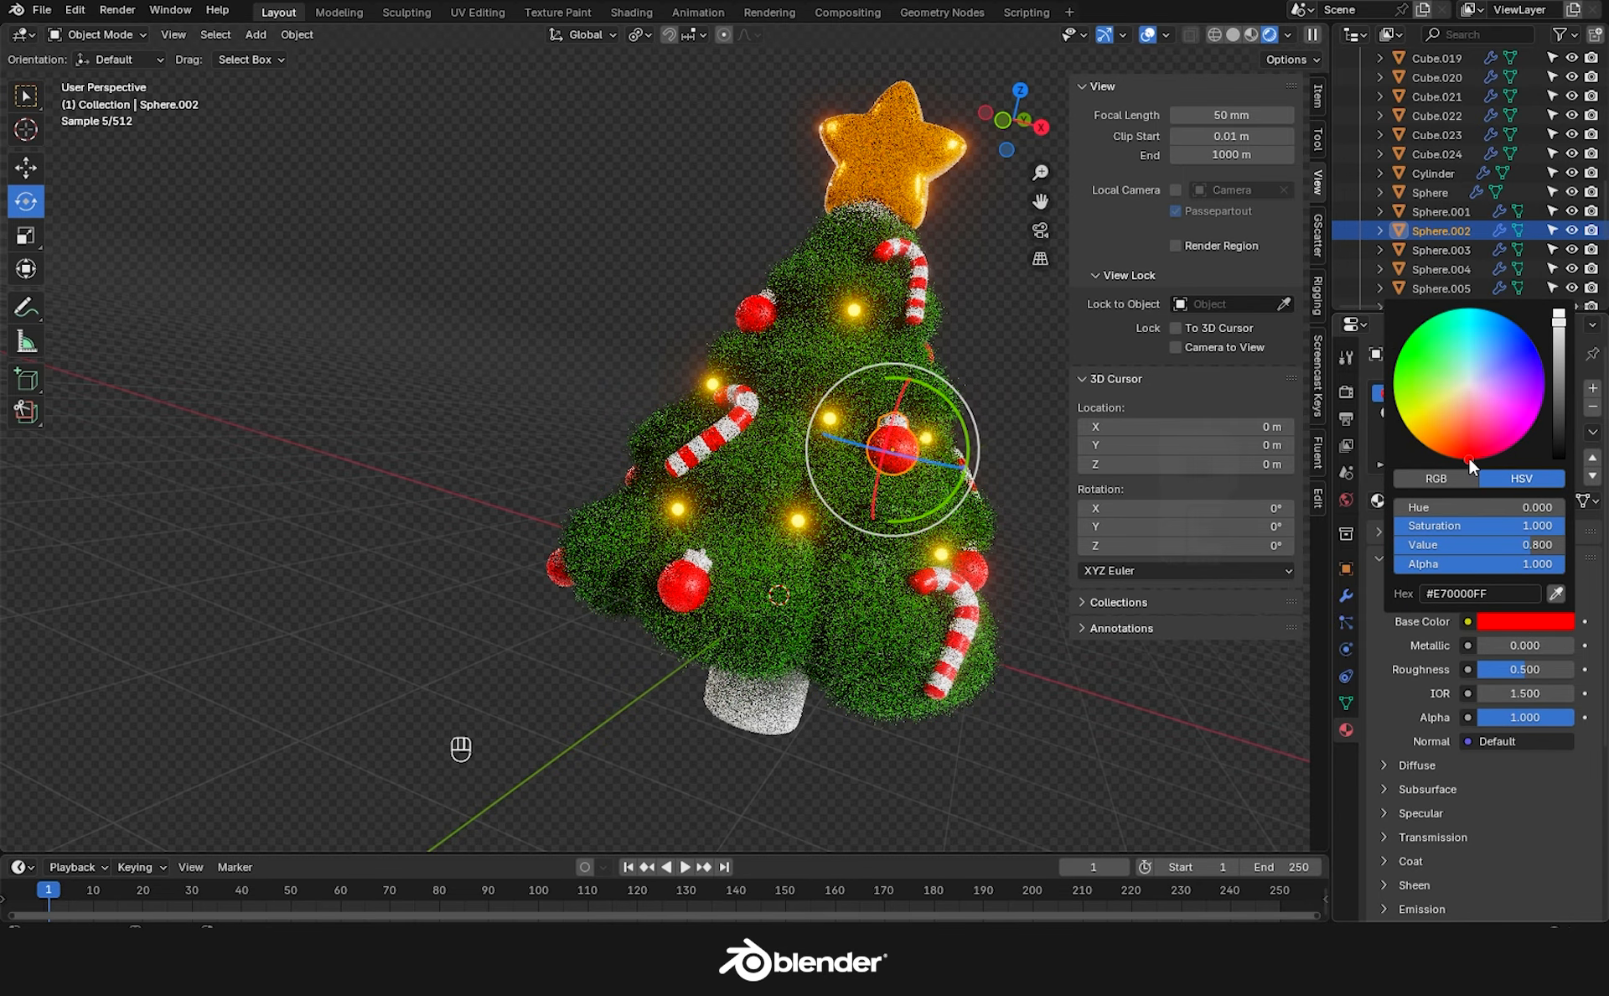
{"action": "mouse_move", "coordinate": [1479, 645]}
{"action": "left_mouse_down"}
{"action": "mouse_move", "coordinate": [1523, 646]}
{"action": "mouse_move", "coordinate": [1501, 670]}
{"action": "left_mouse_up"}
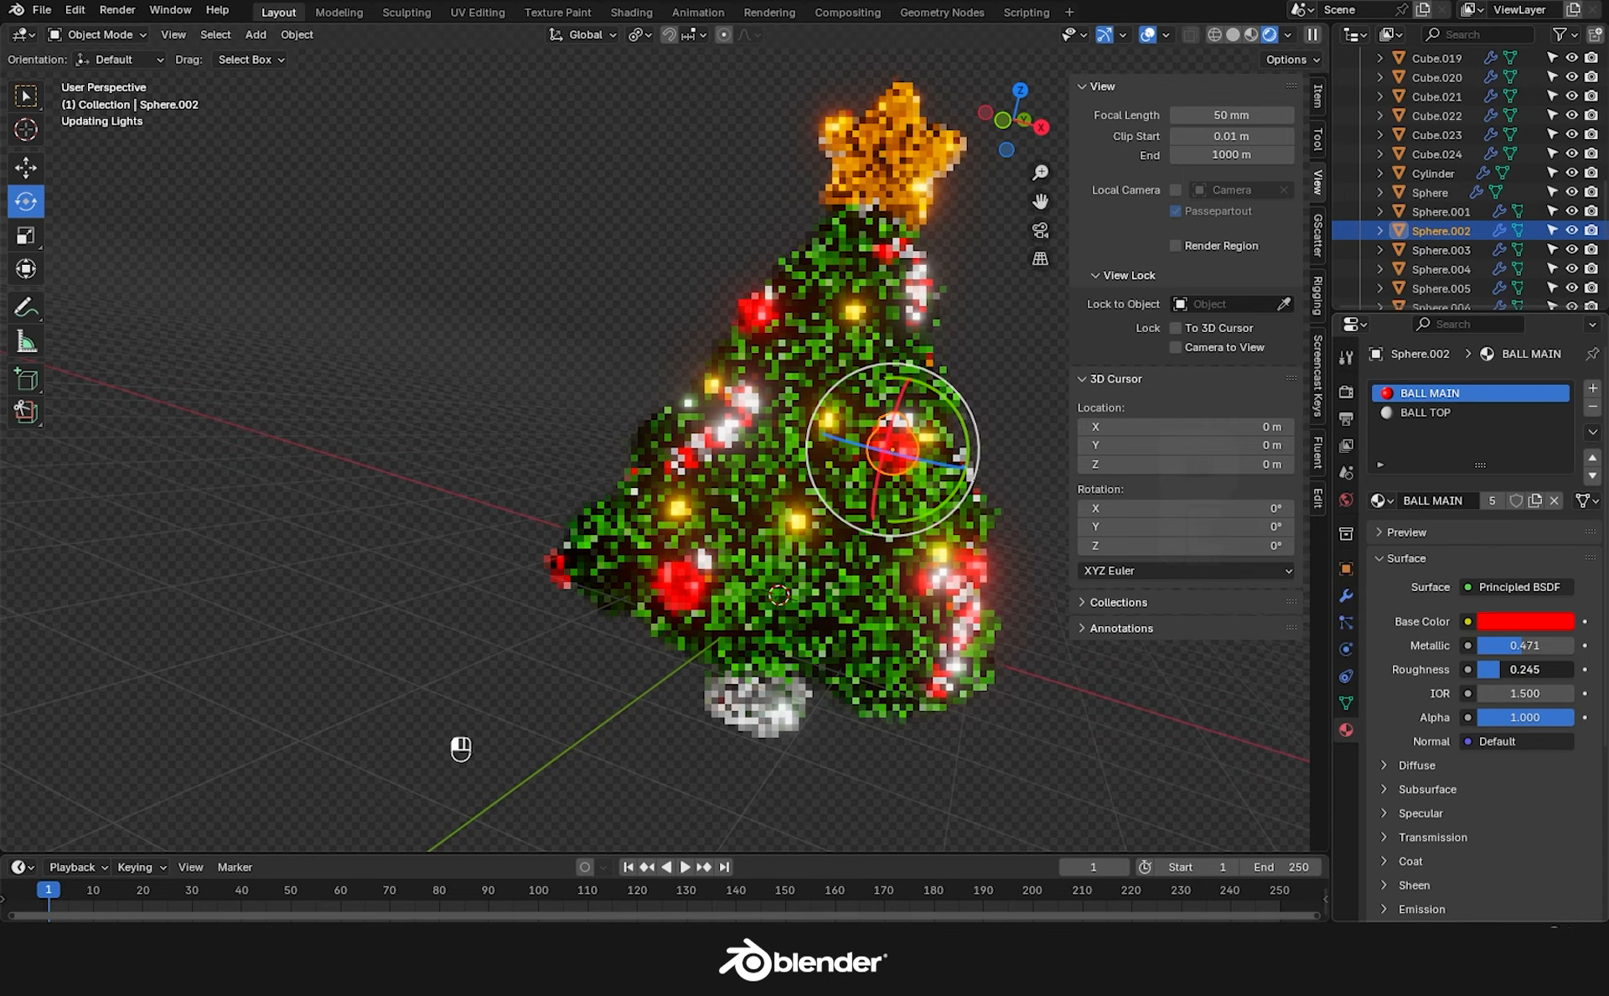
{"action": "left_click", "coordinate": [999, 480]}
{"action": "scroll", "coordinate": [892, 419], "scroll_direction": "up", "scroll_amount": 3}
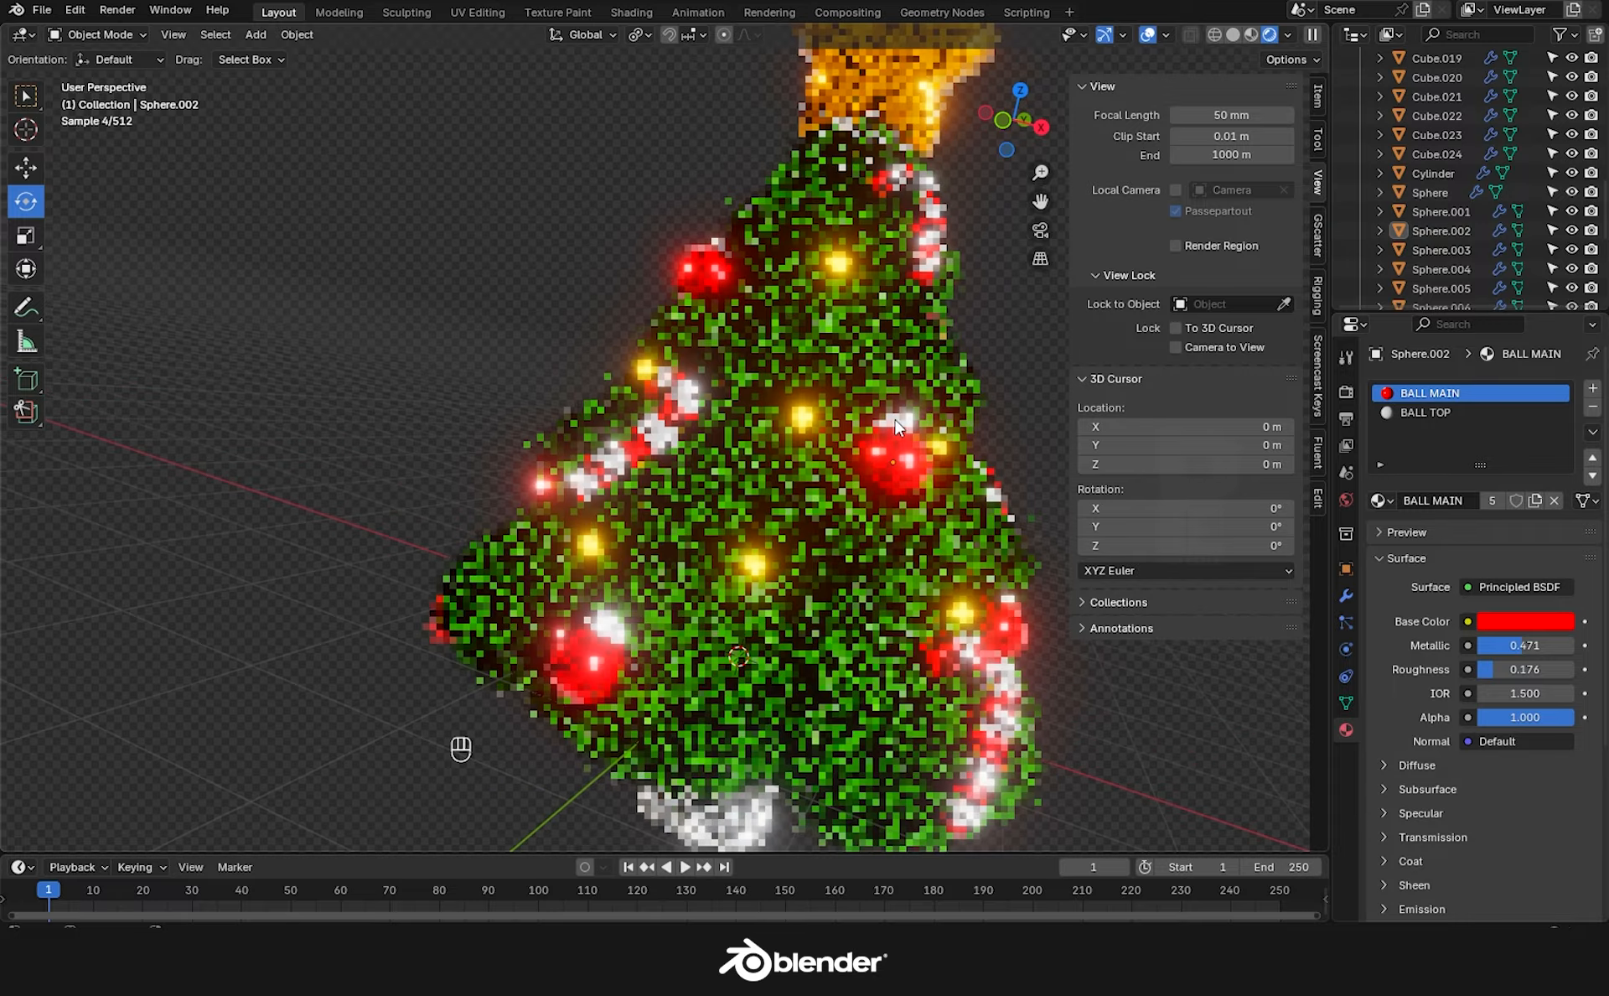
{"action": "left_click", "coordinate": [1425, 414]}
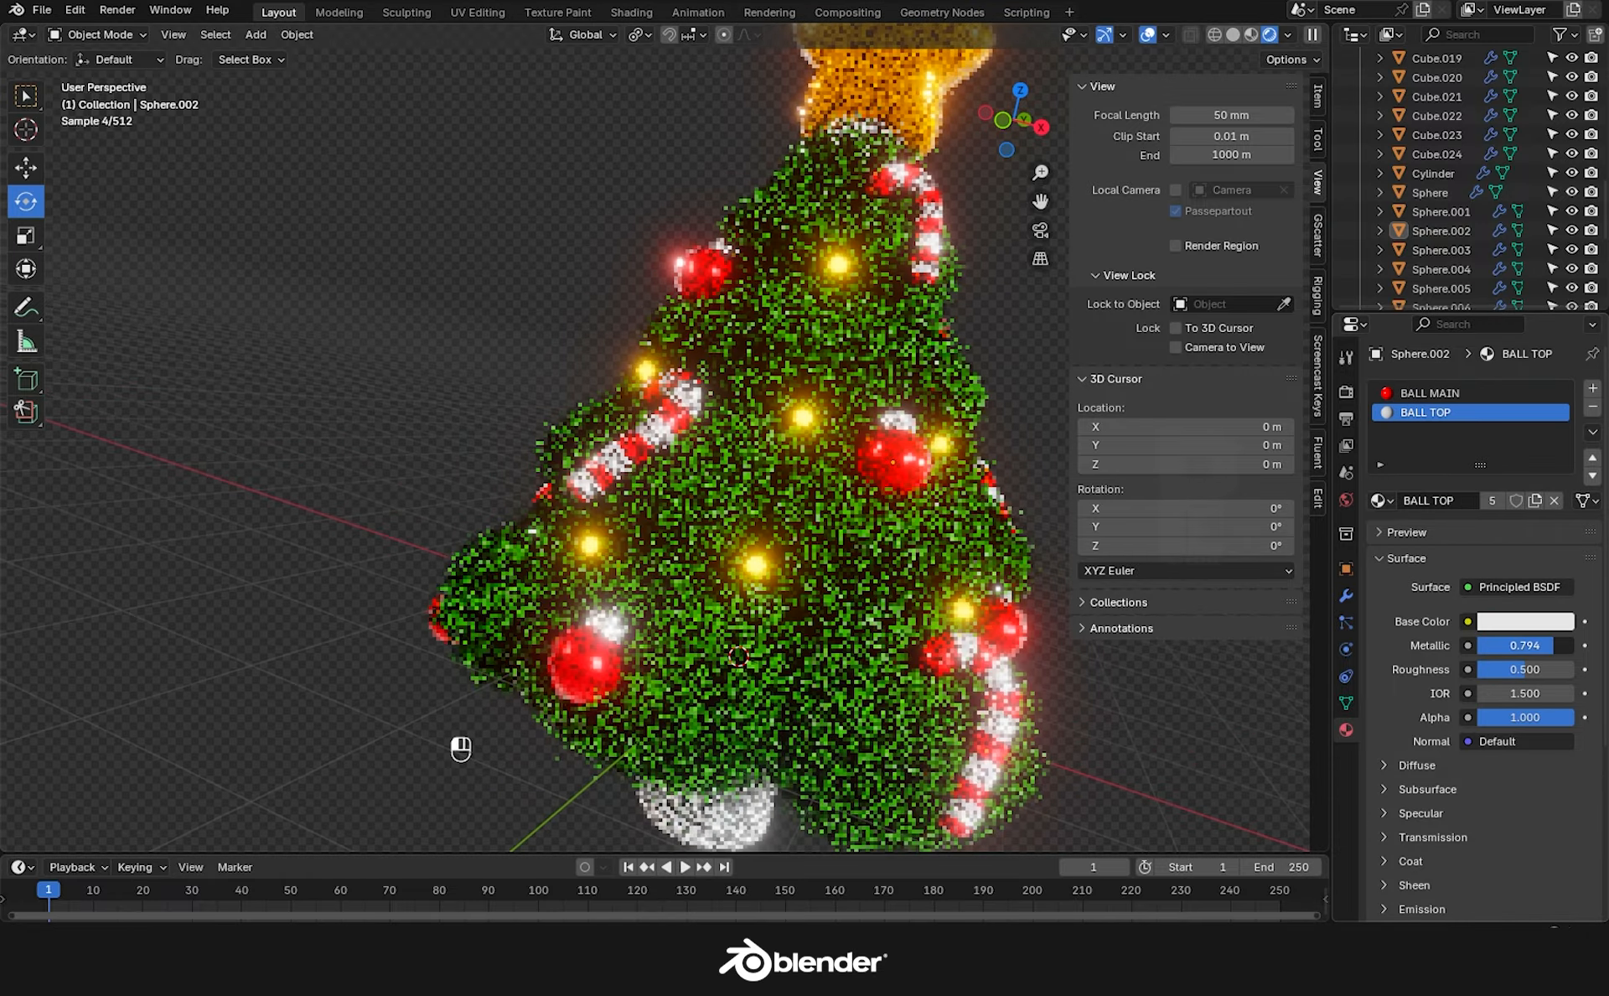
{"action": "left_click_drag", "start_coordinate": [1505, 670], "coordinate": [1497, 669]}
{"action": "scroll", "coordinate": [1108, 691], "scroll_direction": "down", "scroll_amount": 2}
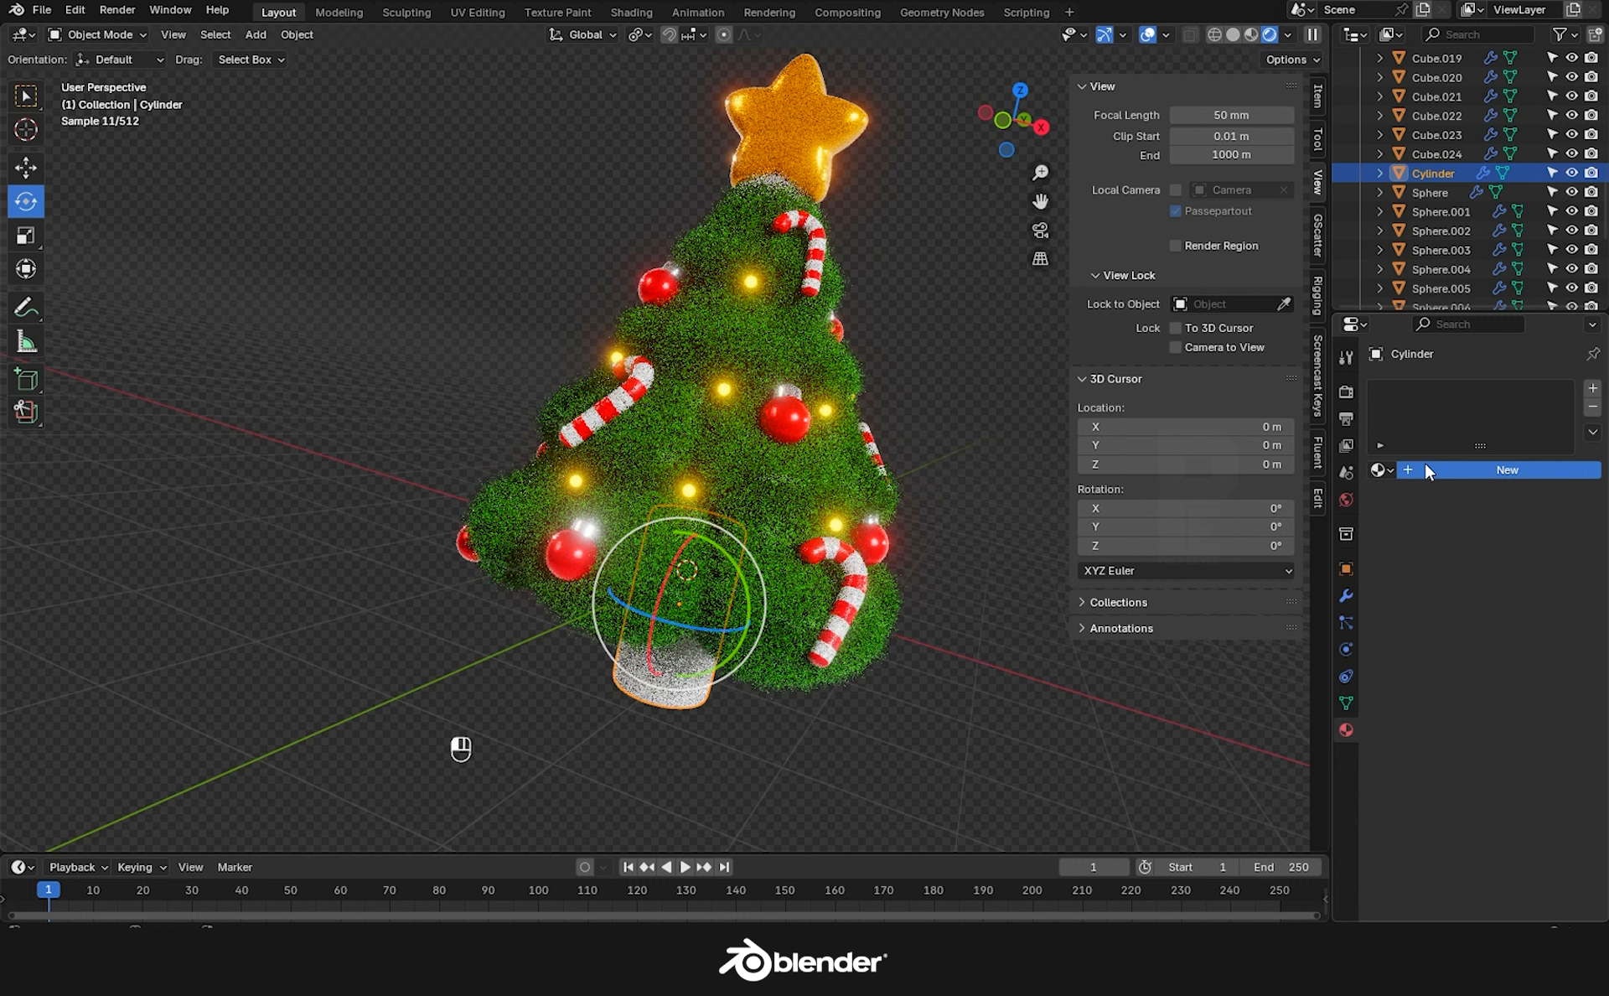
Give the cylinder trunk a new orange material and view the scene through the camera.
{"action": "left_click", "coordinate": [1426, 466]}
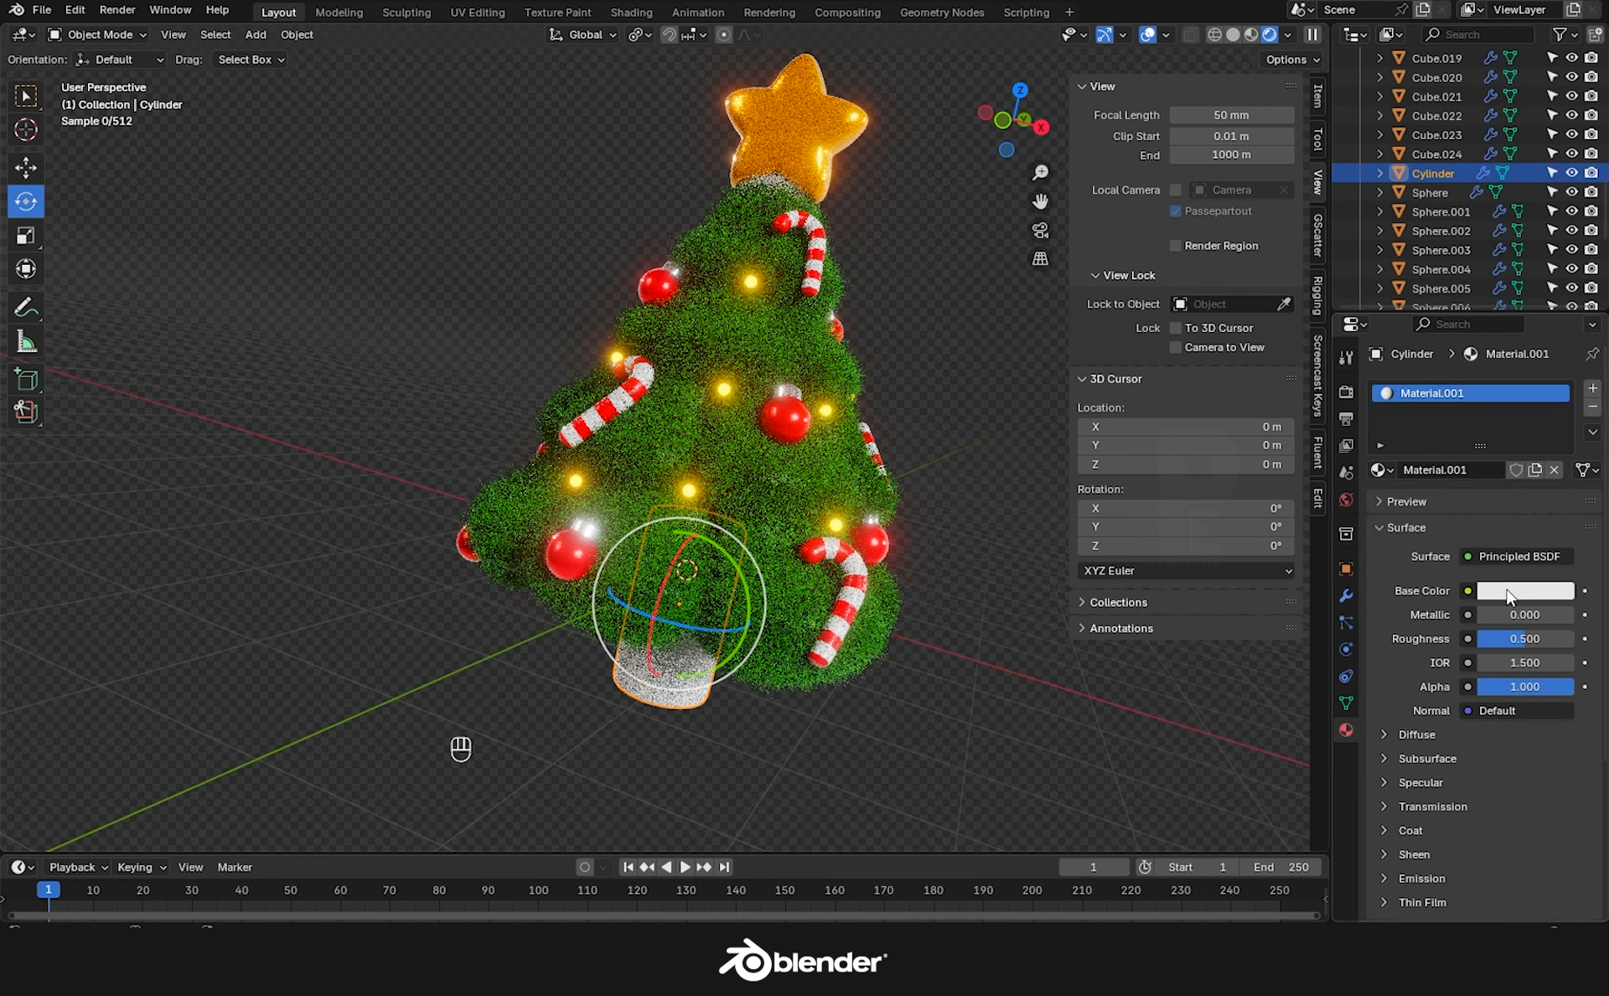
{"action": "left_click", "coordinate": [1513, 592]}
{"action": "left_click_drag", "start_coordinate": [1457, 391], "coordinate": [1445, 405]}
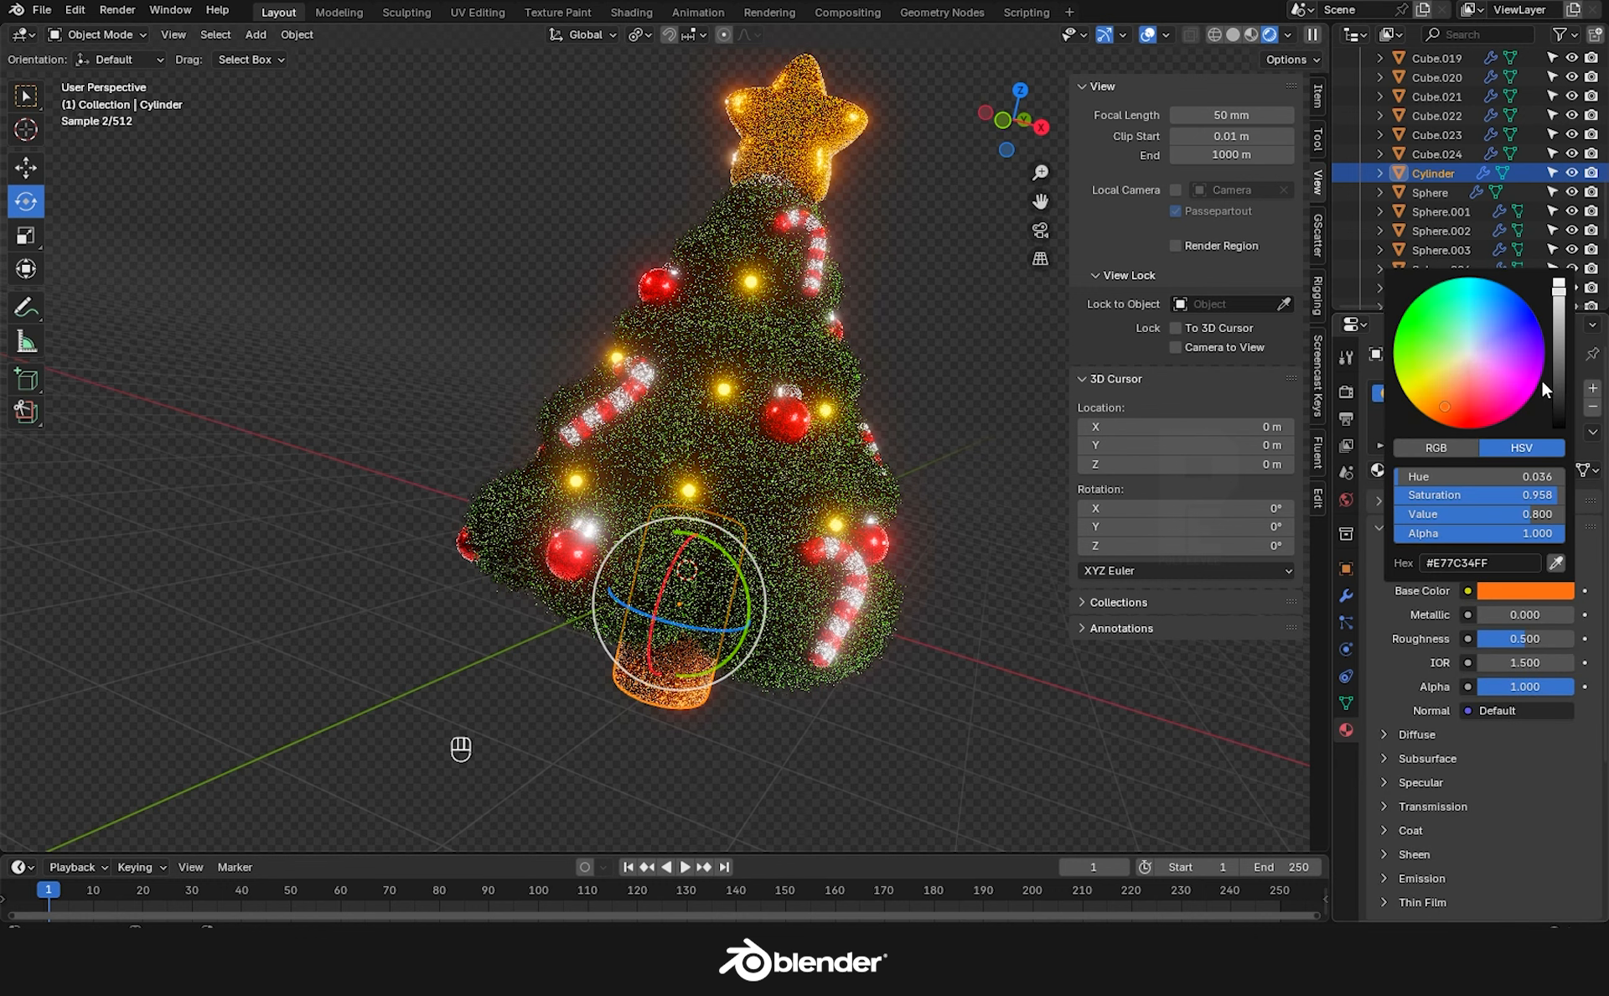
{"action": "left_click", "coordinate": [918, 731]}
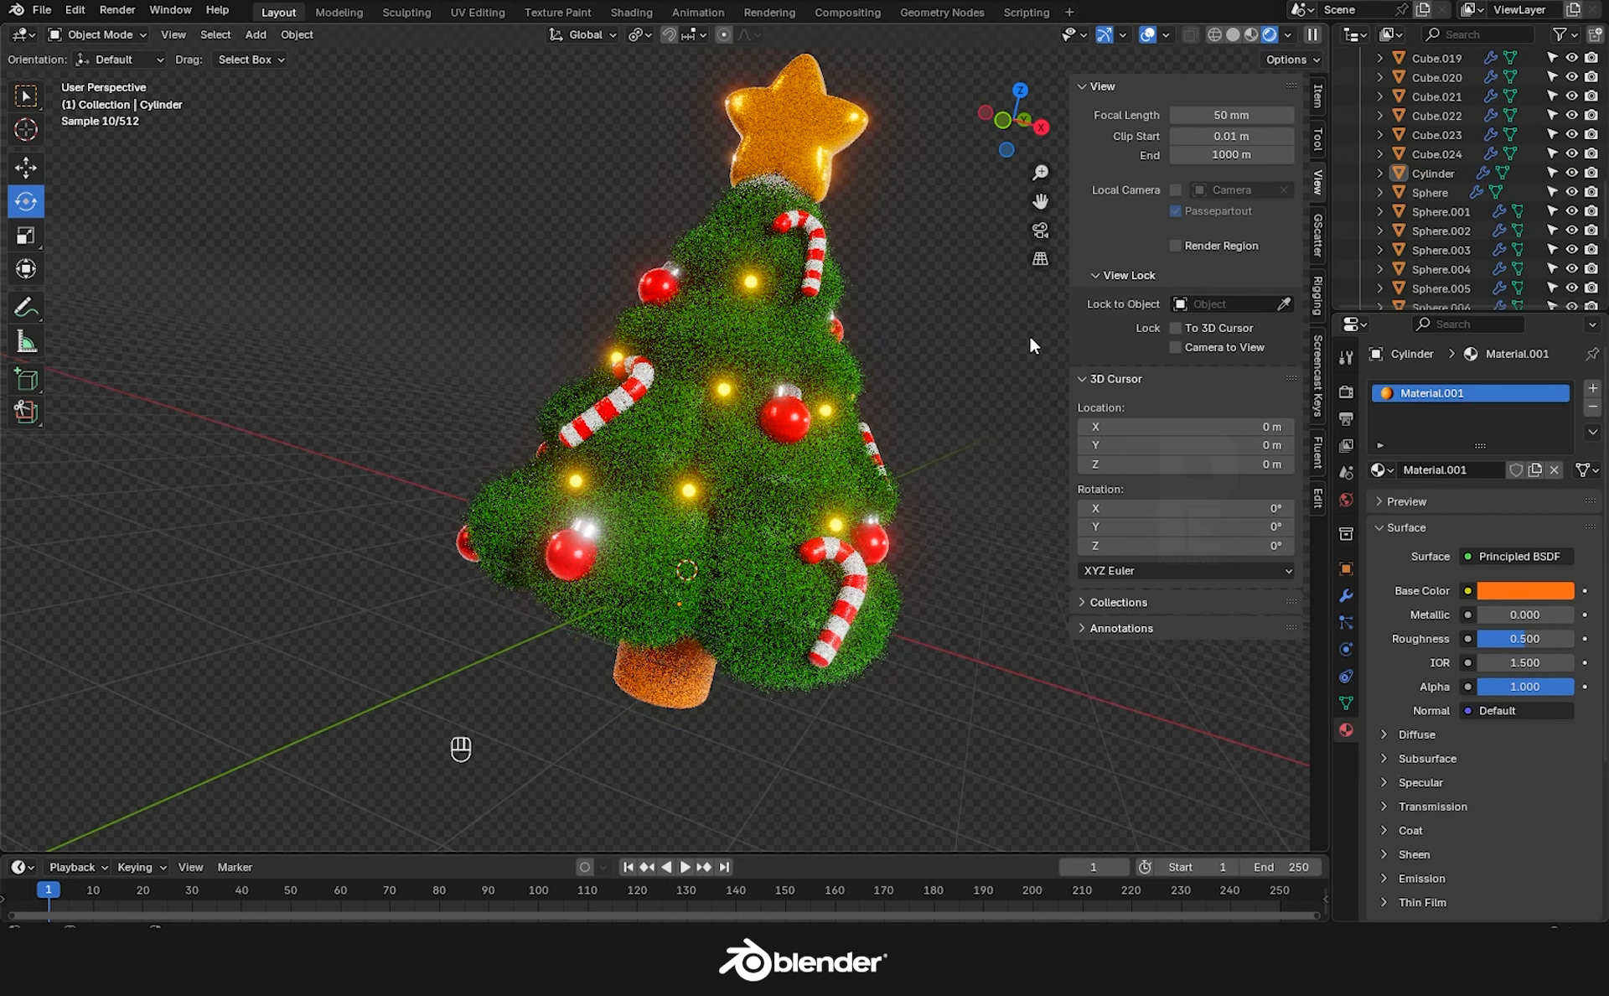
{"action": "left_click", "coordinate": [1042, 227]}
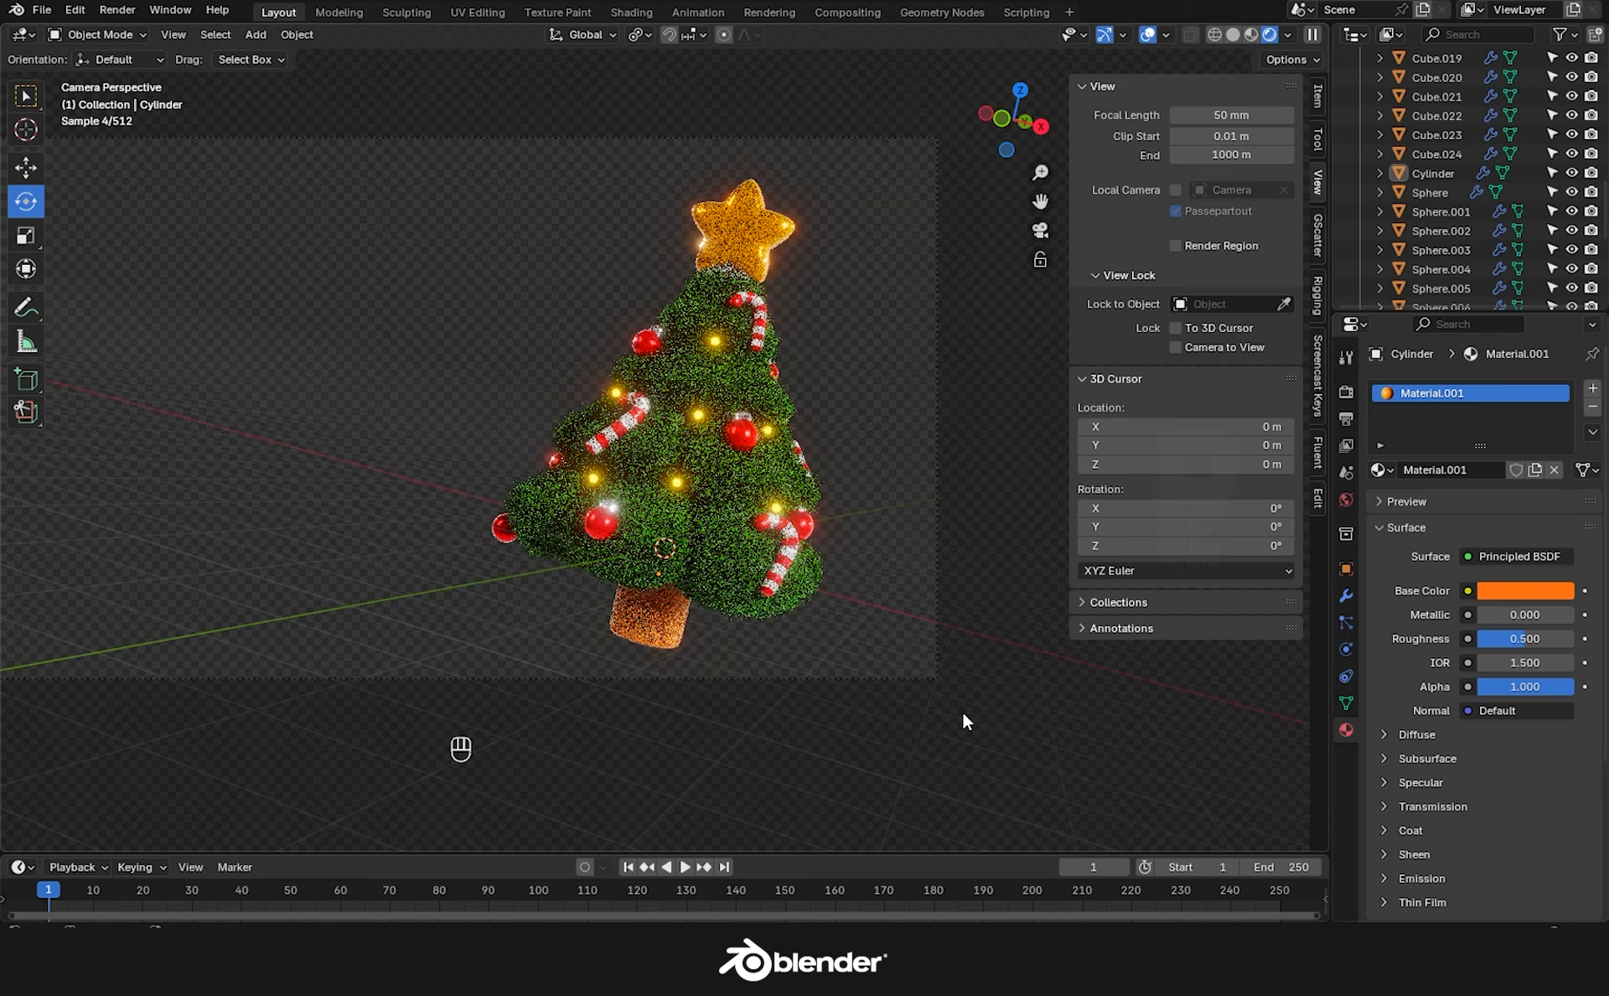
Add an area light, enlarge it, and raise it above the tree.
{"action": "left_click", "coordinate": [813, 664]}
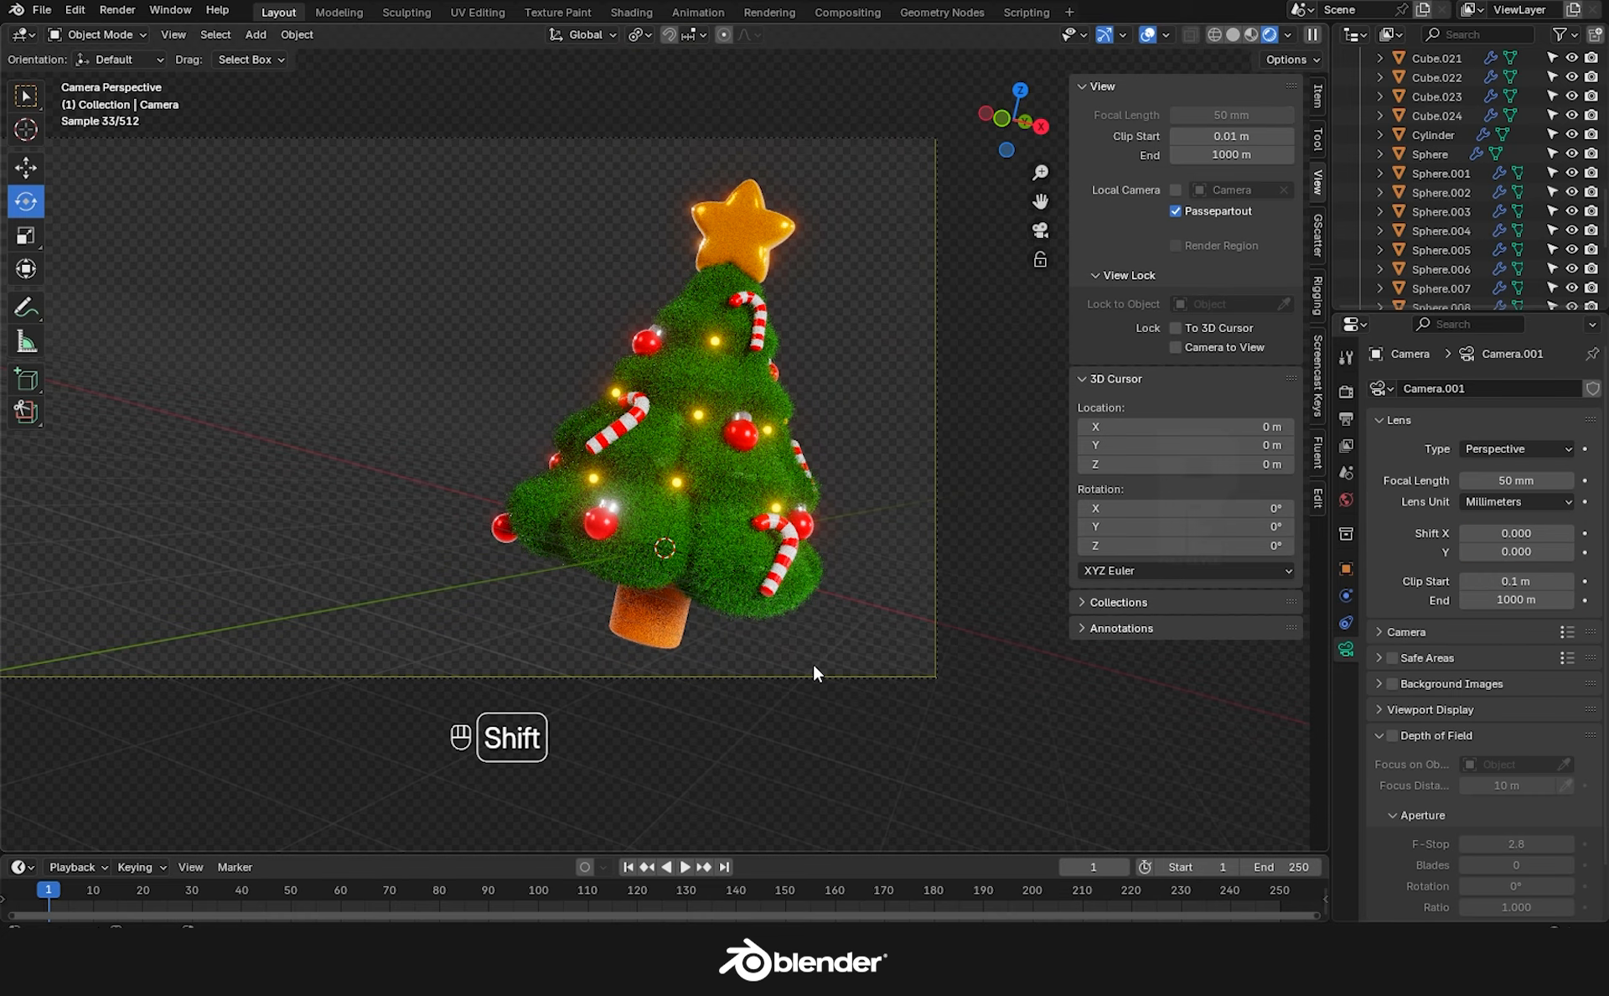
{"action": "key", "text": "shift+a"}
{"action": "mouse_move", "coordinate": [755, 797]}
{"action": "left_click", "coordinate": [890, 857]}
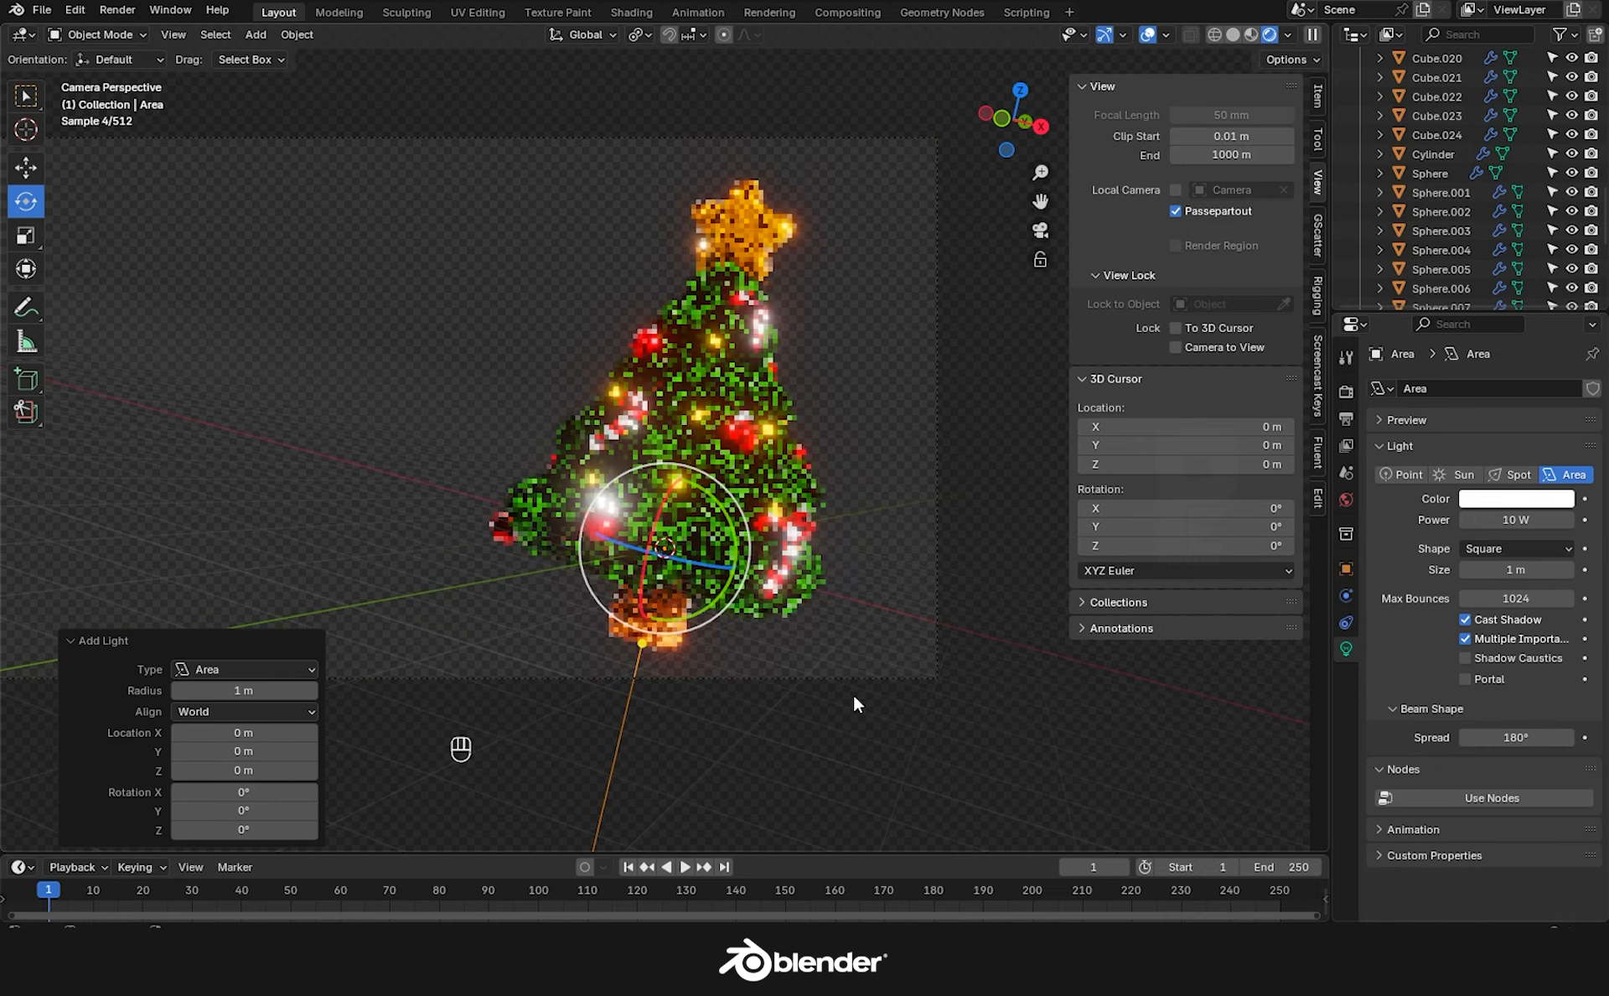
{"action": "key", "text": "s"}
{"action": "left_click", "coordinate": [36, 724]}
{"action": "left_click", "coordinate": [26, 168]}
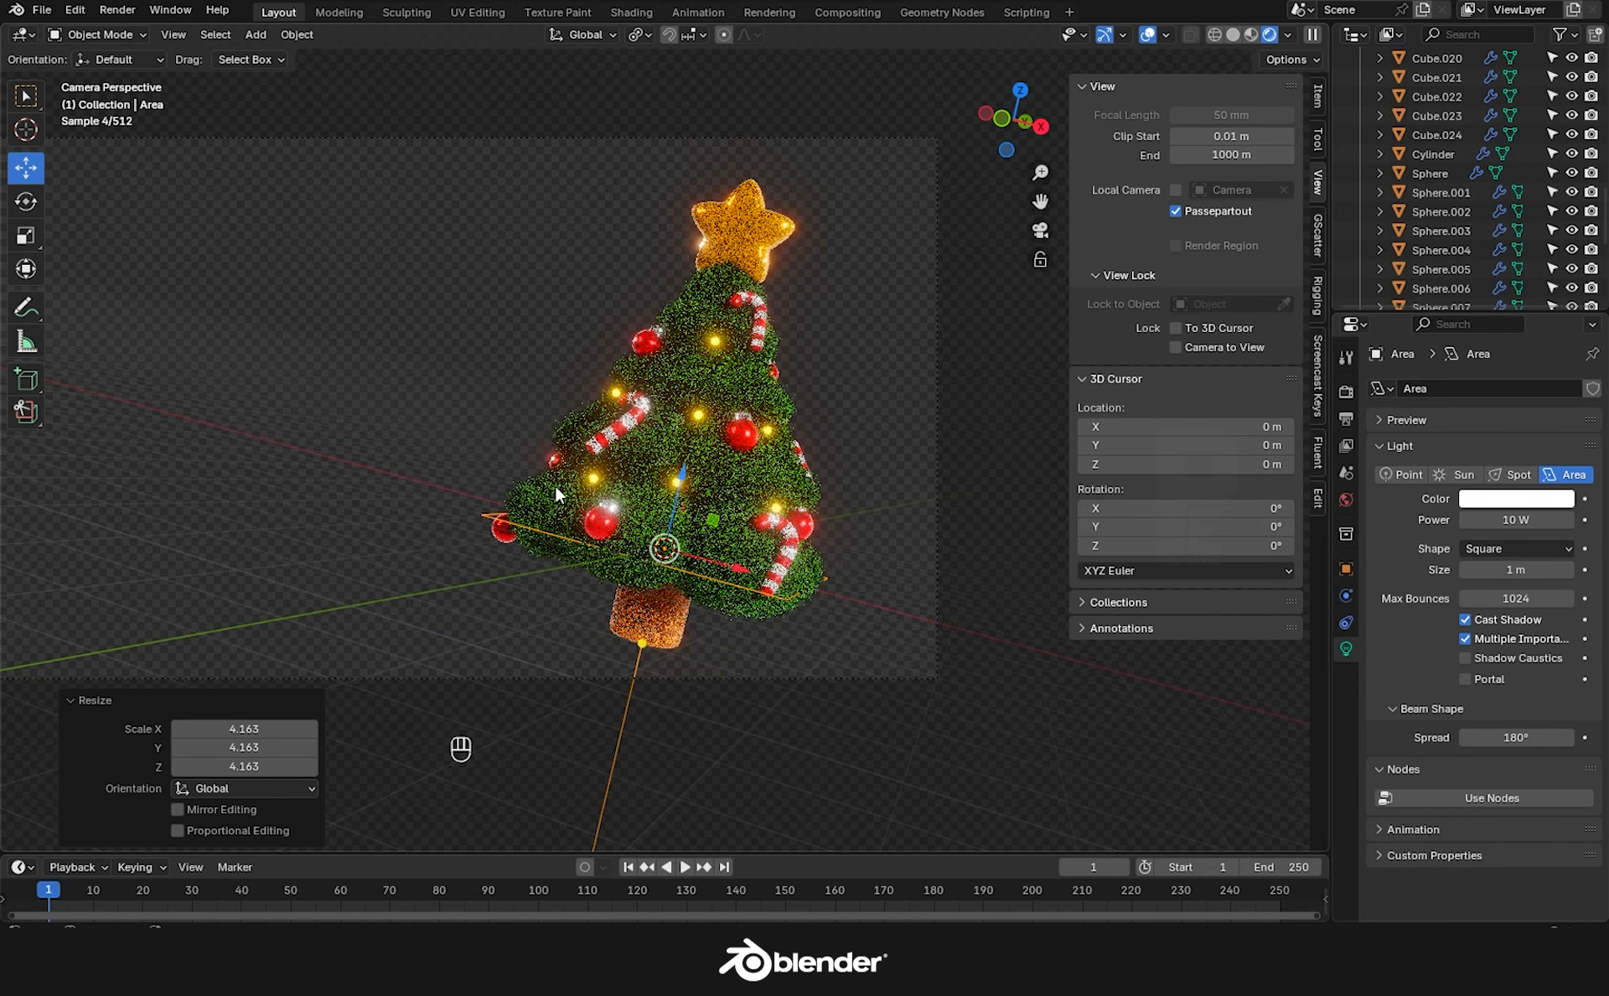
{"action": "left_click_drag", "start_coordinate": [682, 475], "coordinate": [689, 76]}
{"action": "left_click", "coordinate": [714, 800]}
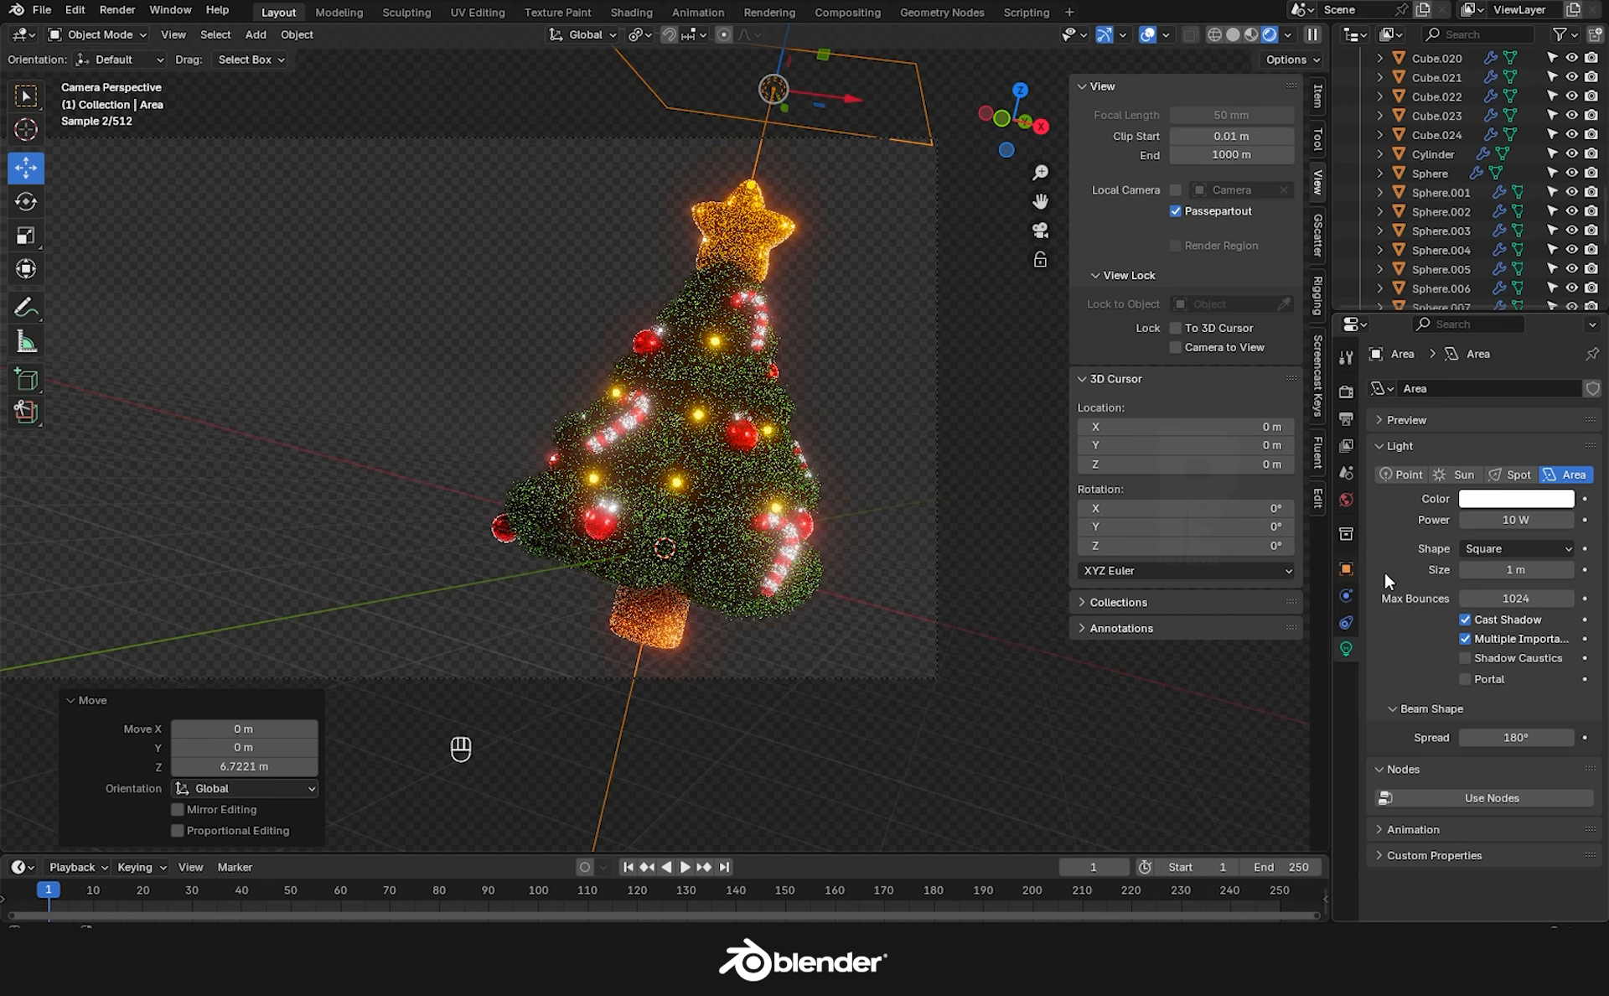
Set the area light to 200 W power with a Disk shape, lifting it slightly higher.
{"action": "left_click", "coordinate": [1515, 520]}
{"action": "type", "text": "200"}
{"action": "key", "text": "Return"}
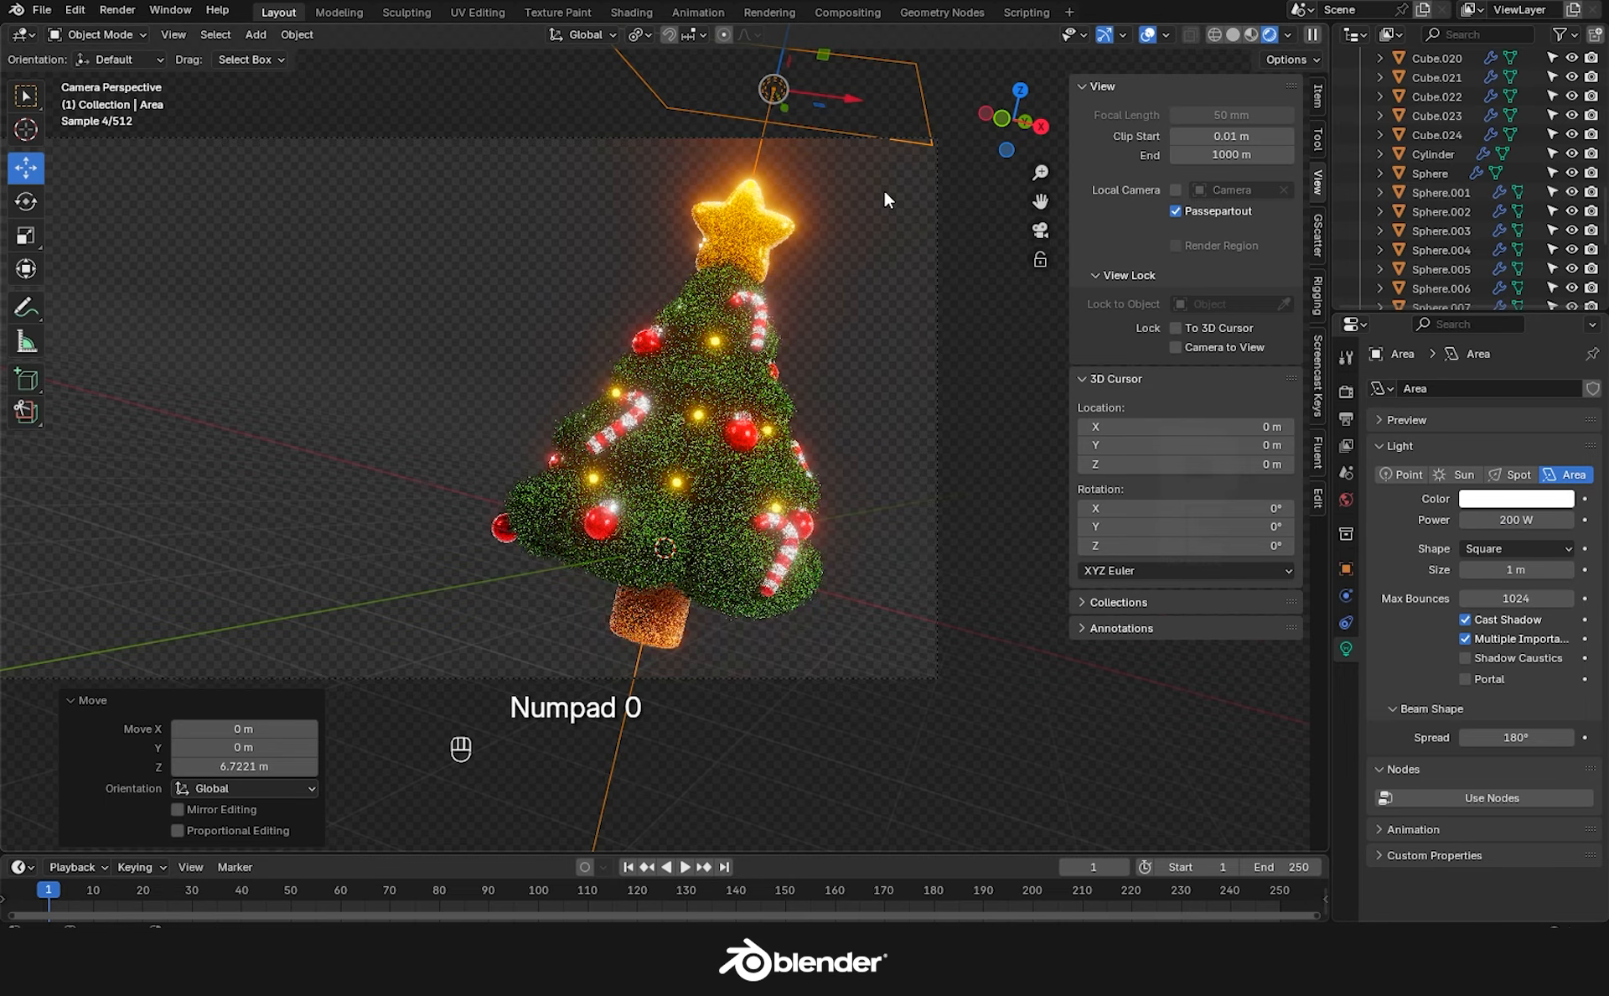
{"action": "scroll", "coordinate": [883, 190], "scroll_direction": "down", "scroll_amount": 2}
{"action": "left_click_drag", "start_coordinate": [820, 63], "coordinate": [833, 828]}
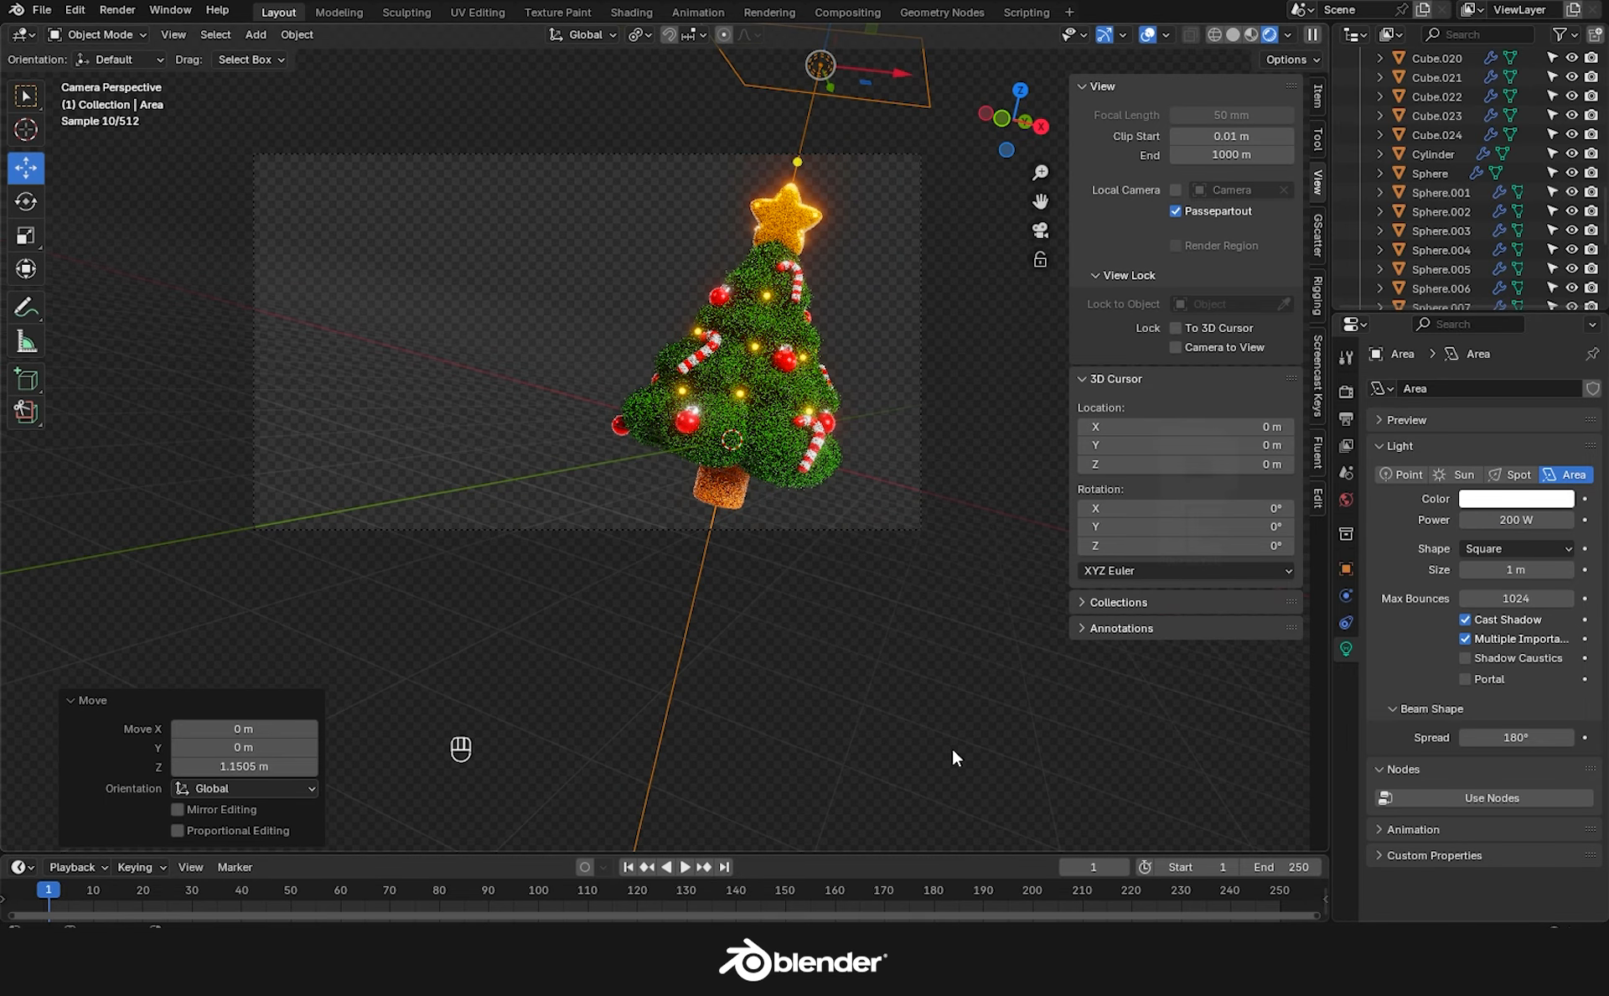
{"action": "left_click", "coordinate": [1507, 540]}
{"action": "left_click", "coordinate": [1491, 611]}
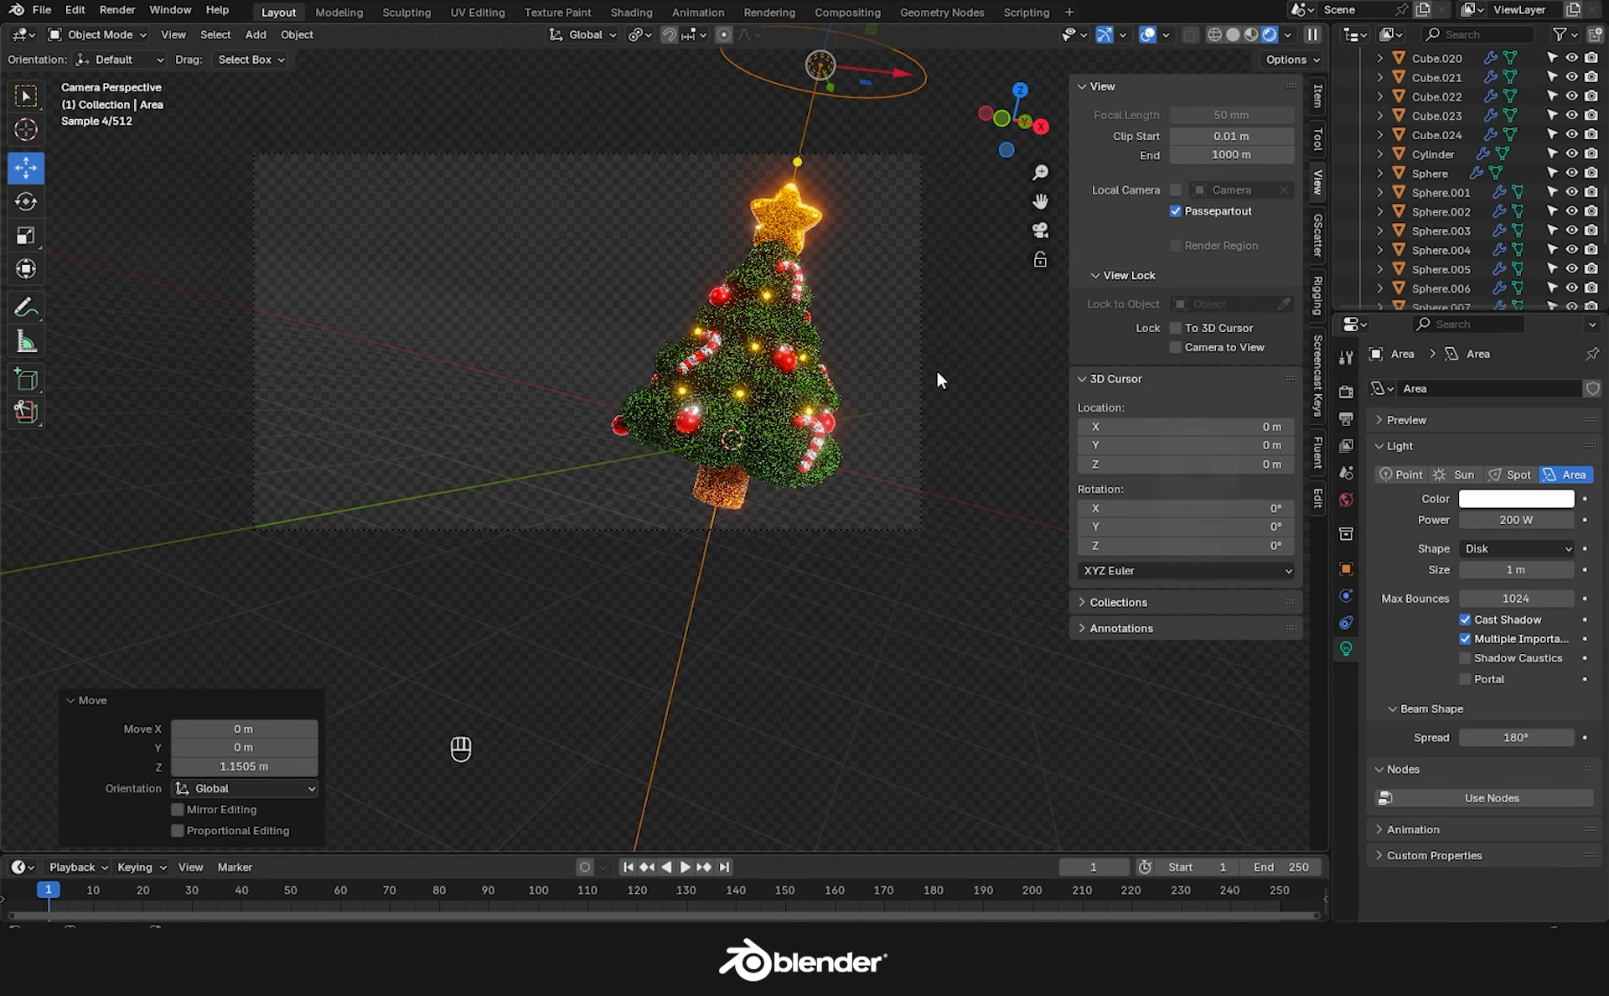
Duplicate the light, enlarge it, and rotate and move the copy to the tree's side.
{"action": "key", "text": "shift+d"}
{"action": "key", "text": "s"}
{"action": "left_click", "coordinate": [920, 598]}
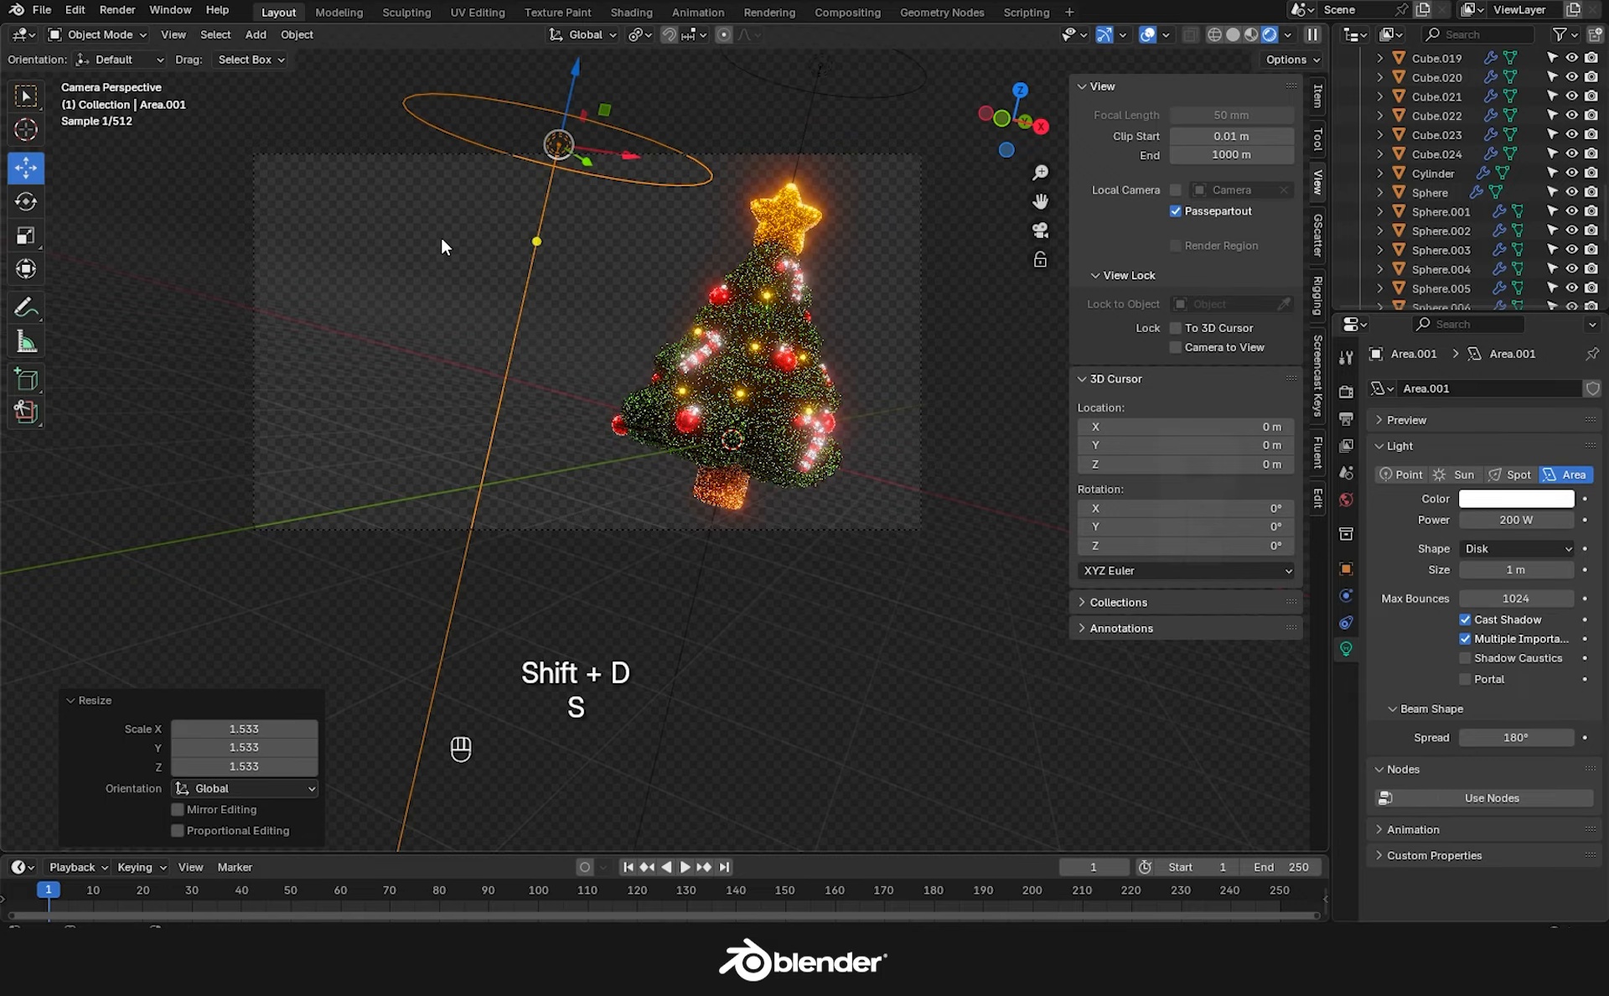
{"action": "left_click_drag", "start_coordinate": [537, 241], "coordinate": [726, 292]}
{"action": "middle_click_drag", "start_coordinate": [694, 365], "coordinate": [842, 491]}
{"action": "left_click", "coordinate": [36, 197]}
{"action": "left_click_drag", "start_coordinate": [575, 320], "coordinate": [619, 324]}
{"action": "left_click", "coordinate": [26, 167]}
{"action": "left_click_drag", "start_coordinate": [557, 234], "coordinate": [662, 358]}
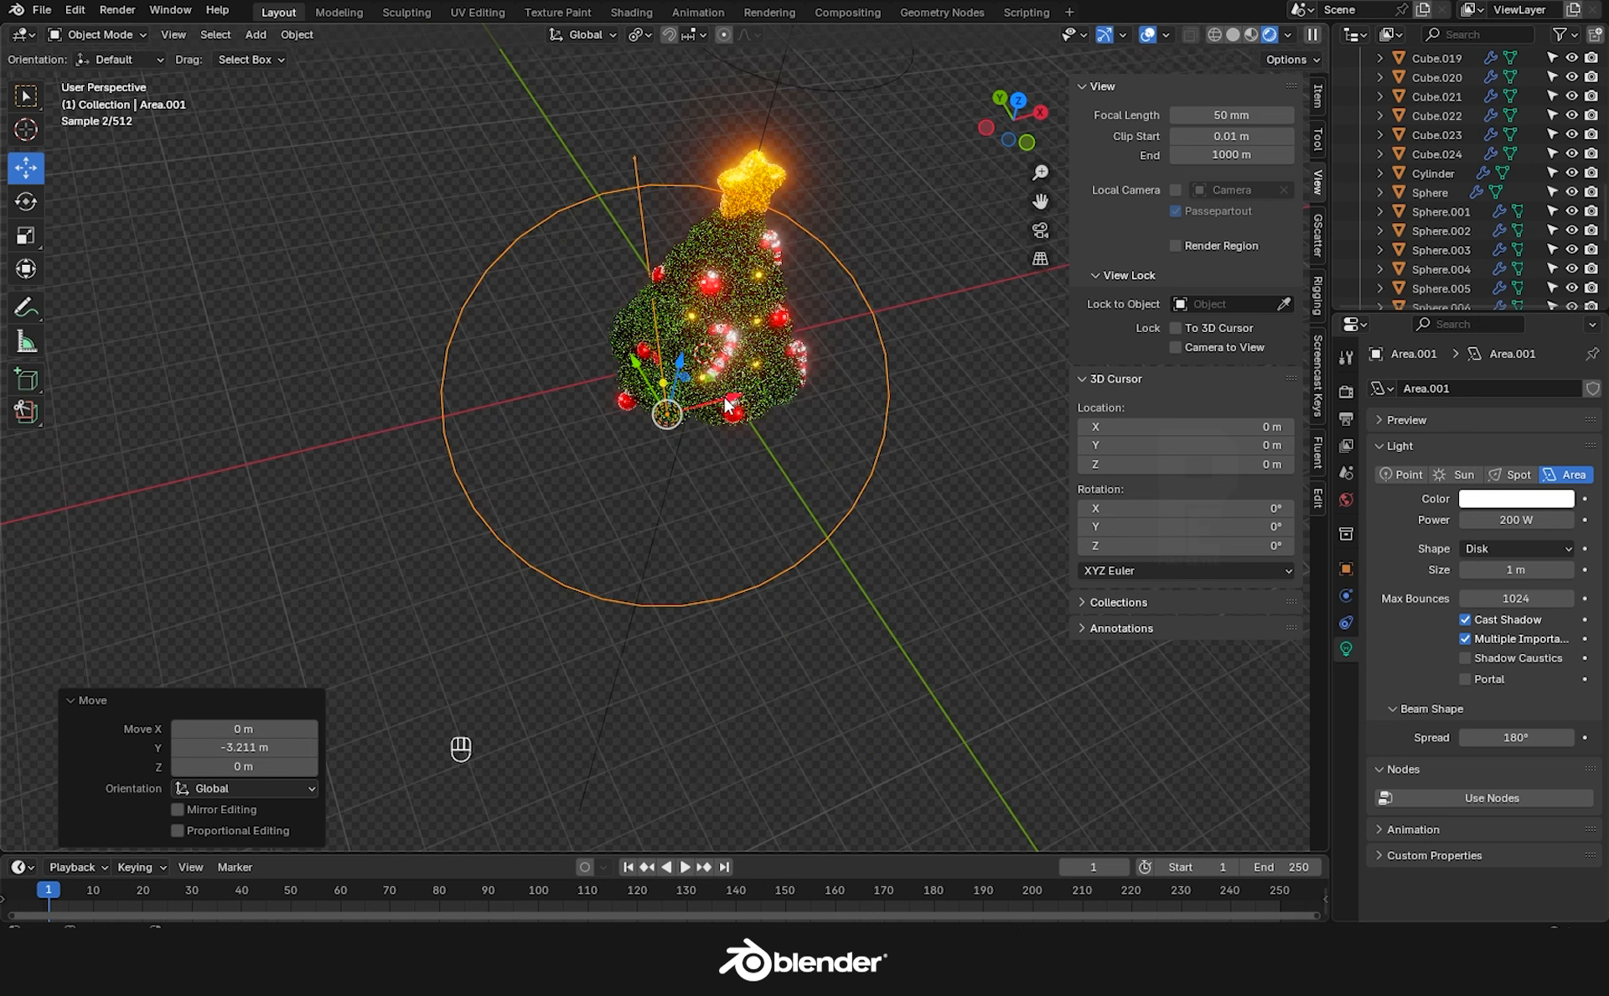
{"action": "left_click", "coordinate": [1040, 230]}
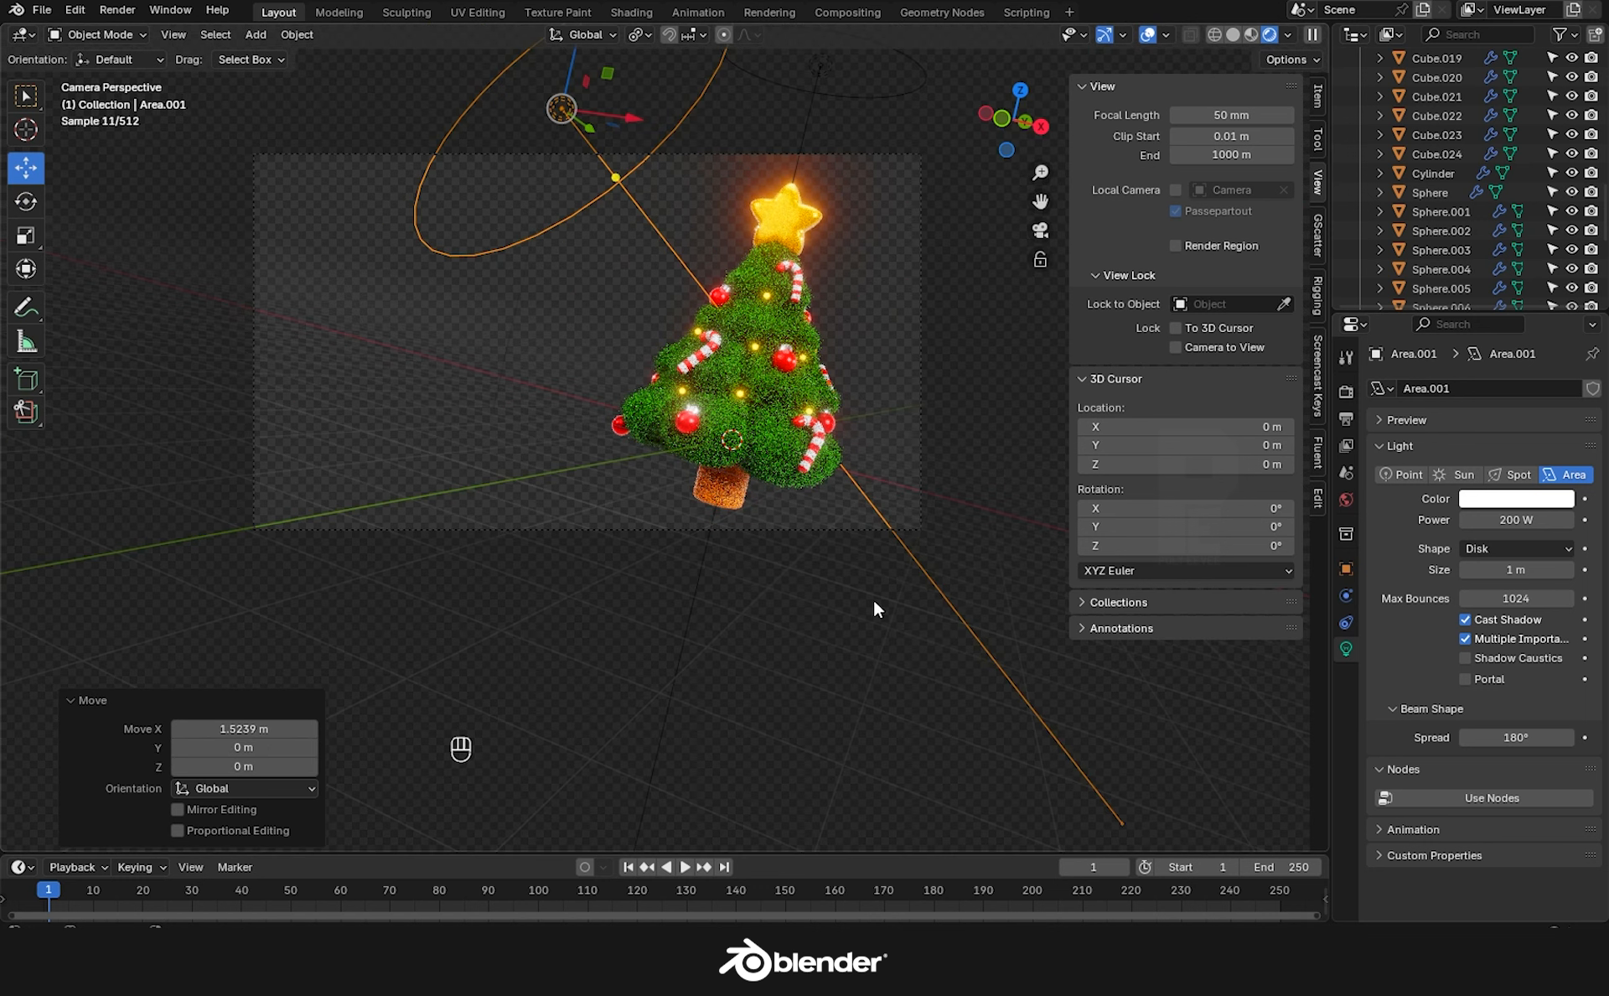
Set the tree foliage material's Roughness to 0.657.
{"action": "left_click", "coordinate": [779, 450]}
{"action": "left_click_drag", "start_coordinate": [1553, 640], "coordinate": [1568, 640]}
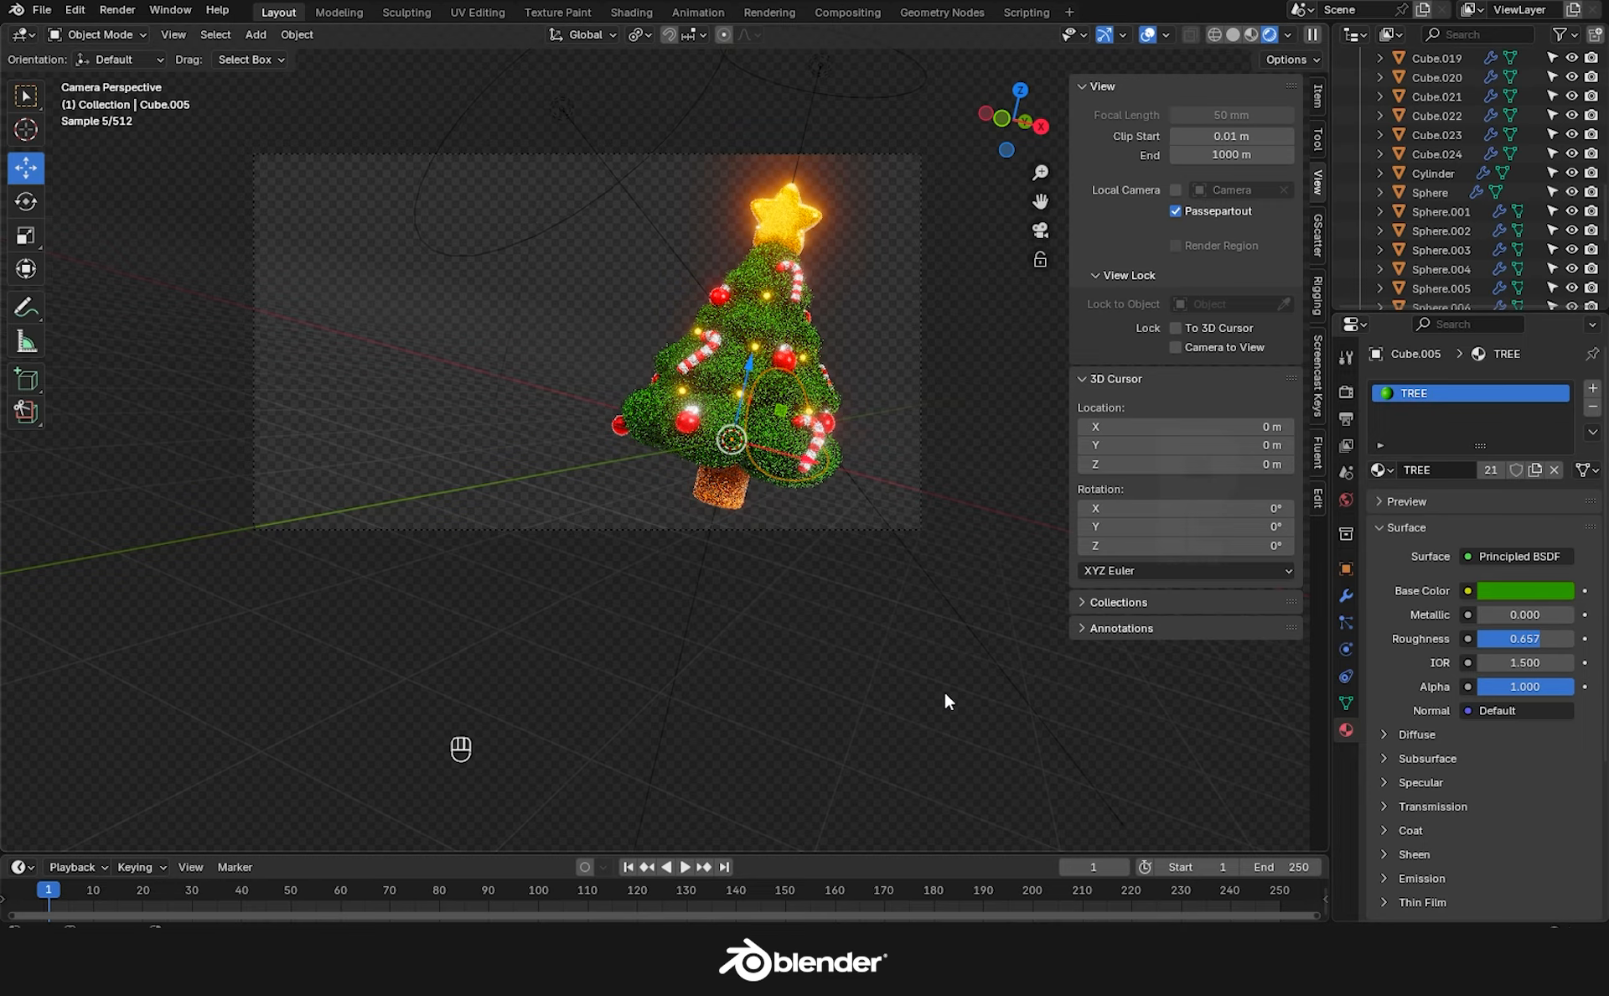
{"action": "scroll", "coordinate": [750, 360], "scroll_direction": "up", "scroll_amount": 3}
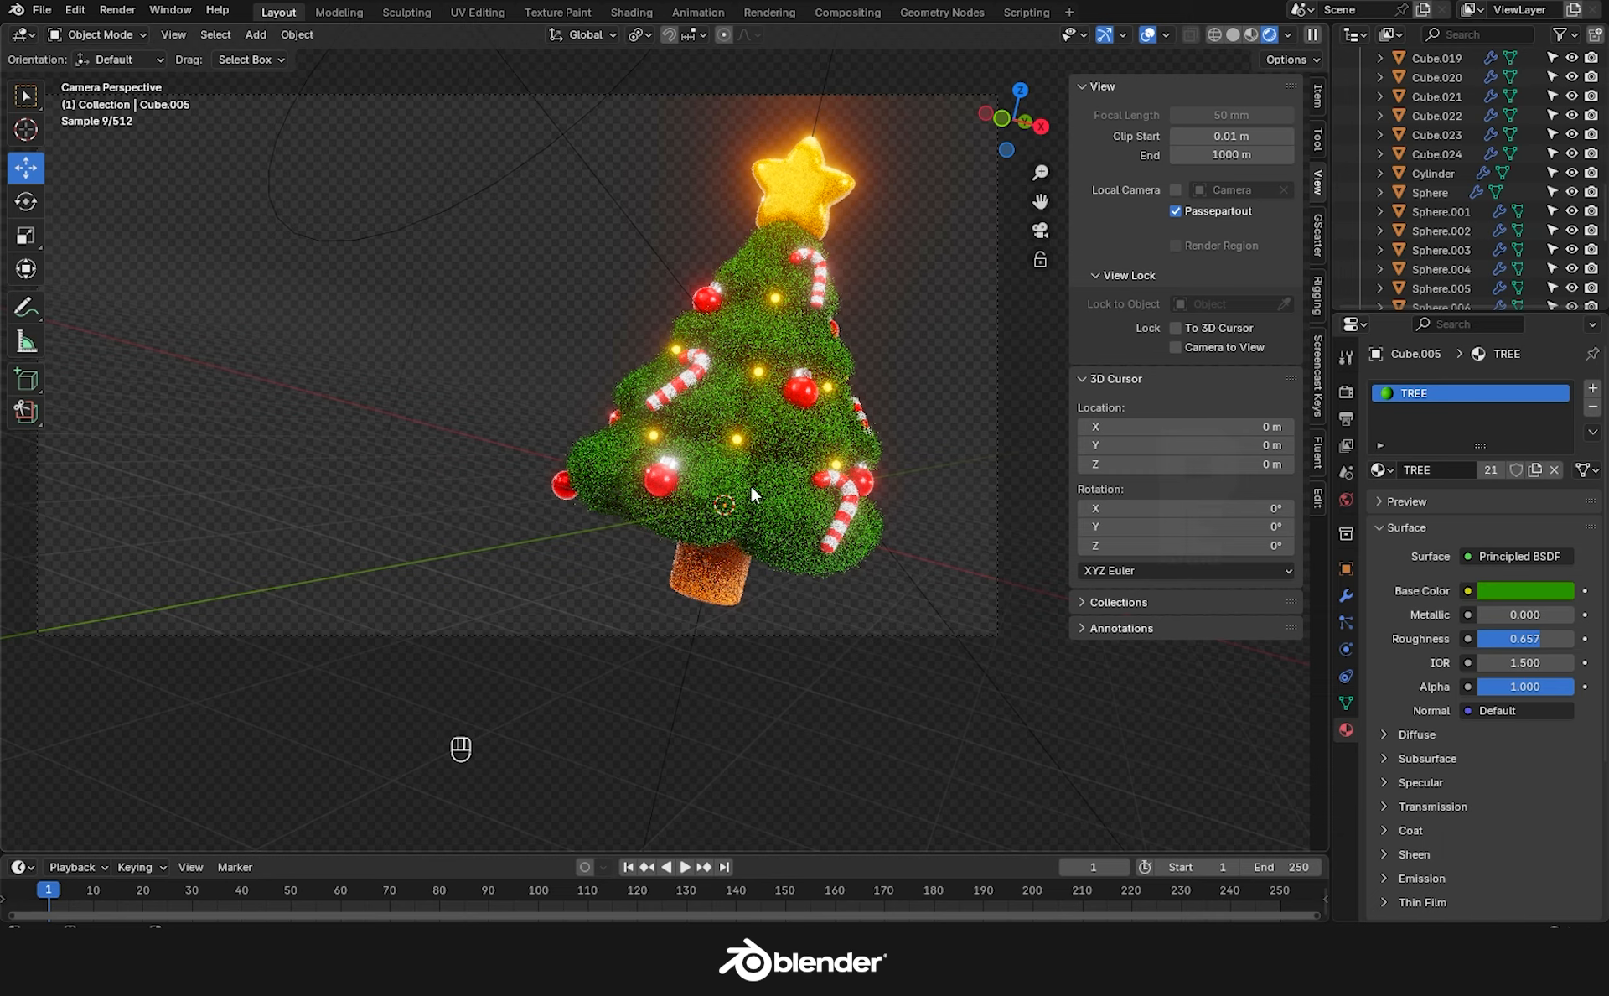